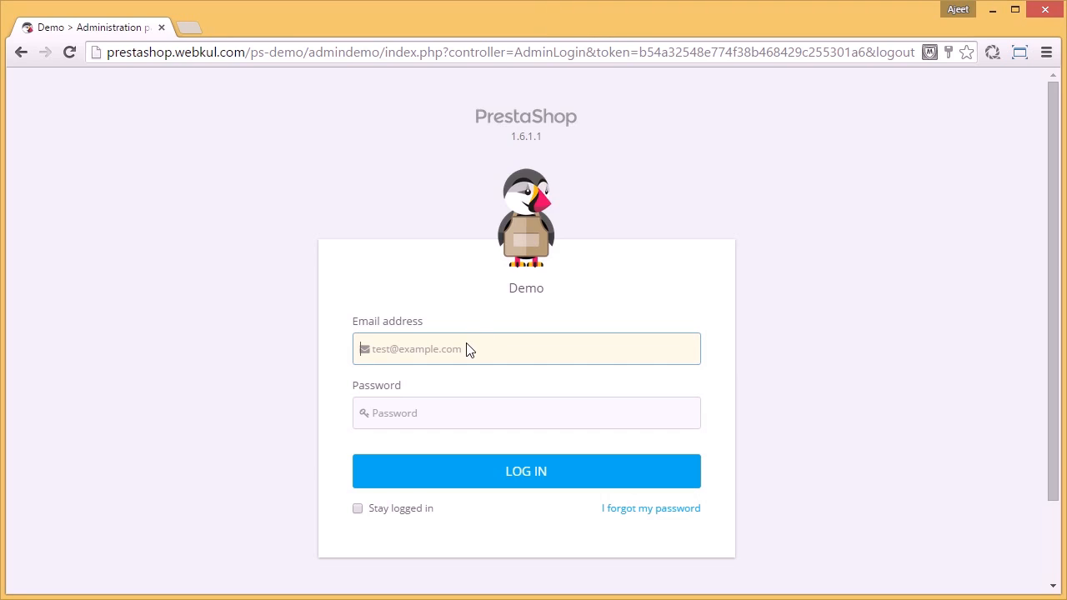
# Step: Log in to the shop's back office with the administrator's e-mail address and password
pyautogui.press('Tab')
pyautogui.write('de')
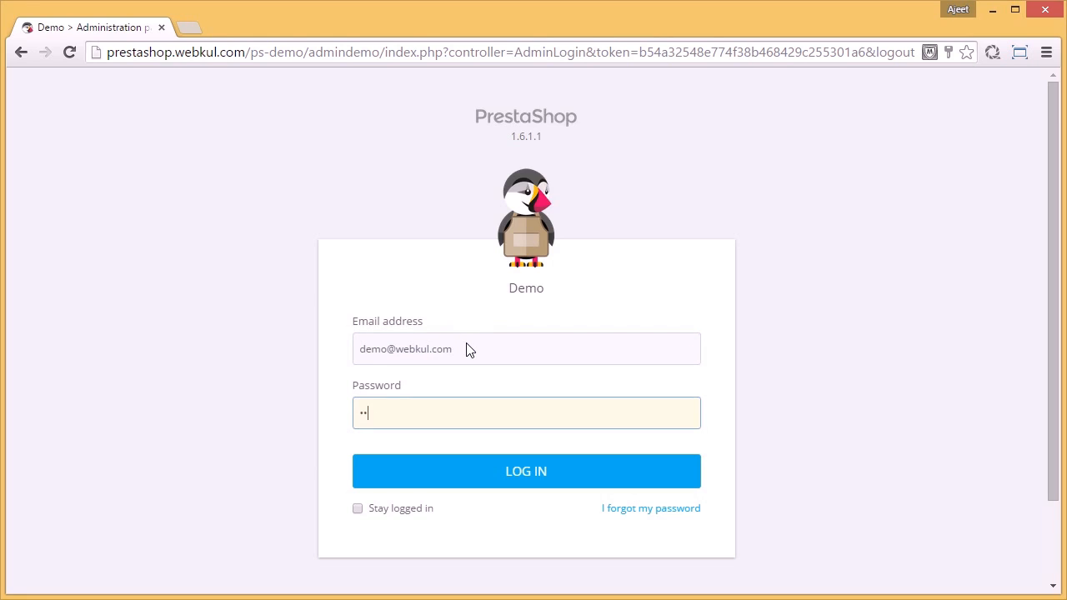
pyautogui.write('modemo12')
pyautogui.click(514, 477)
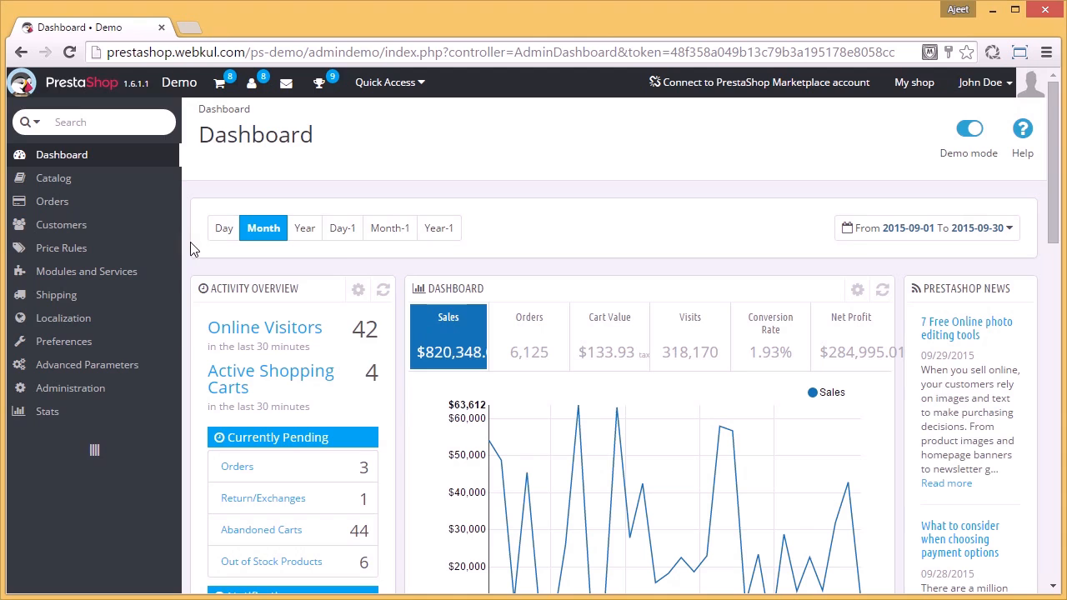
# Step: Add a new module to the shop by uploading the file marketplace.zip
pyautogui.moveTo(154, 275)
pyautogui.click(213, 276)
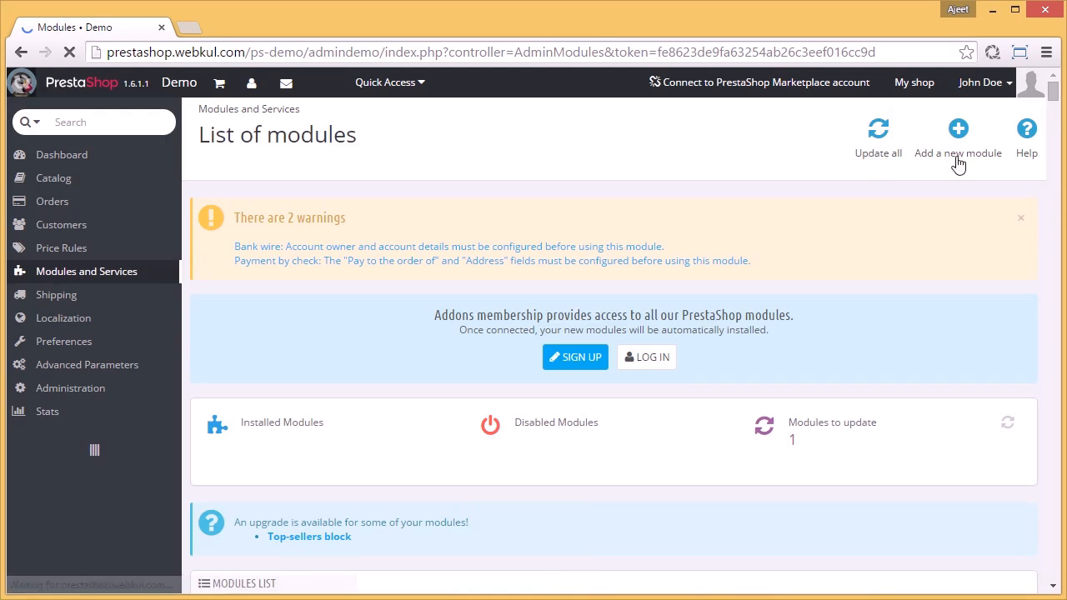
pyautogui.click(969, 140)
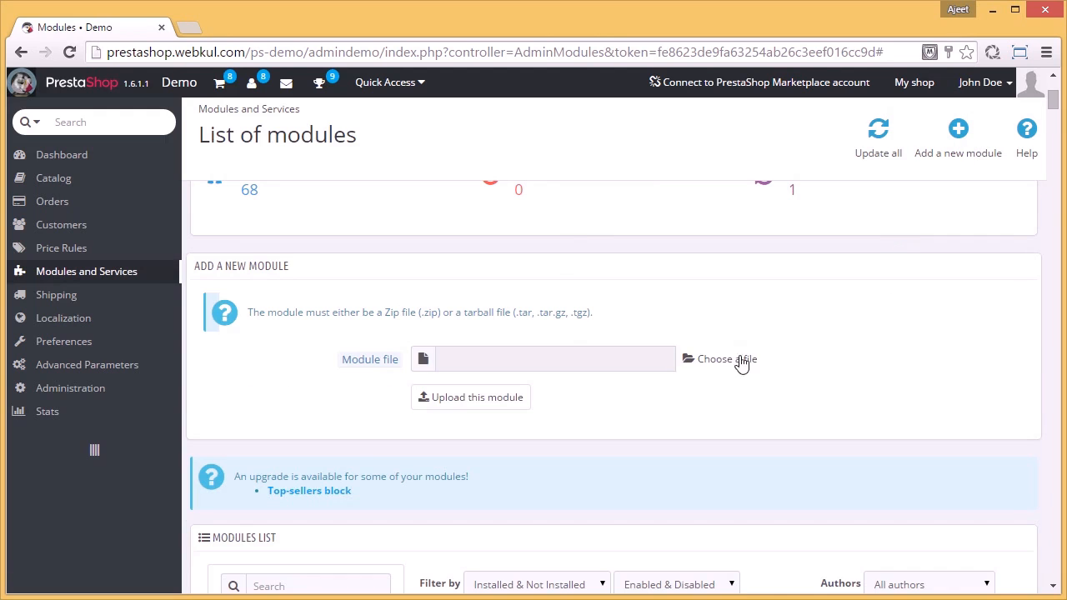
pyautogui.click(732, 365)
pyautogui.click(277, 170)
pyautogui.click(425, 373)
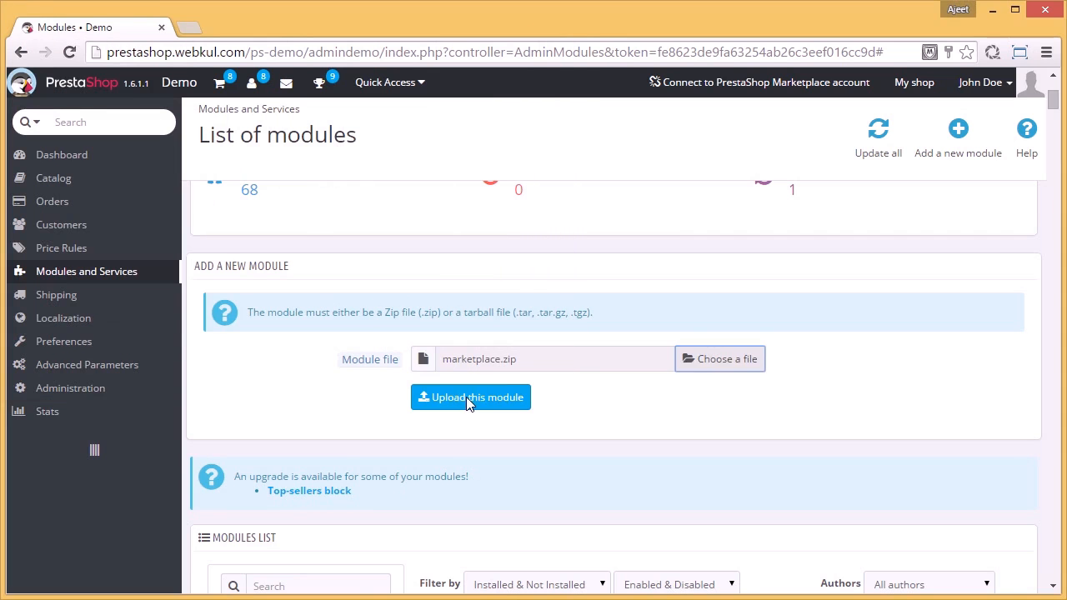
pyautogui.click(466, 397)
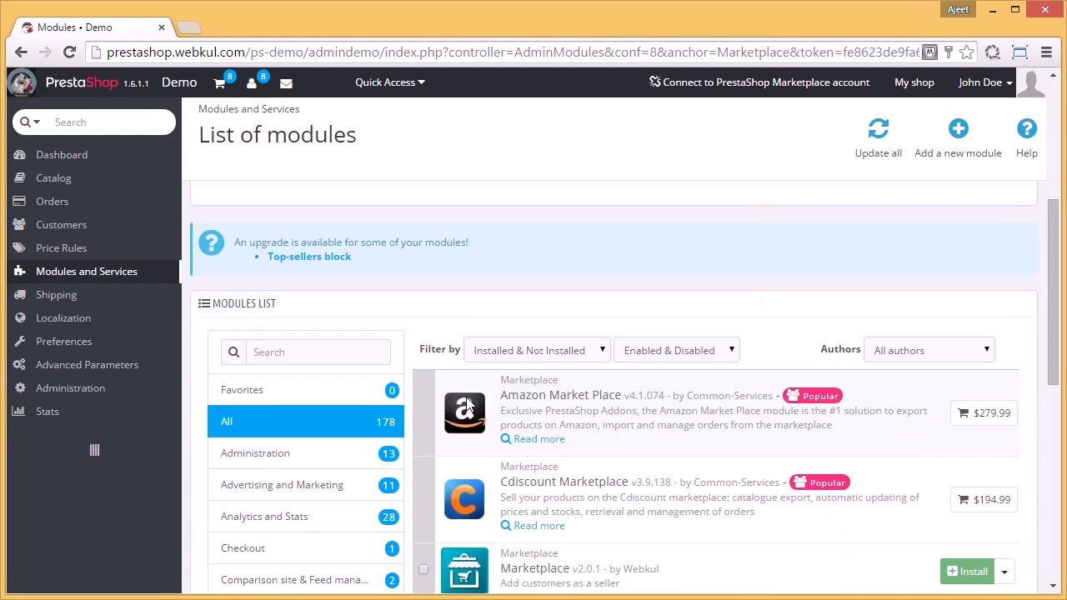
# Step: Search the modules list for "marketplace" and install the Marketplace v2.0.1 module by Webkul
pyautogui.click(370, 353)
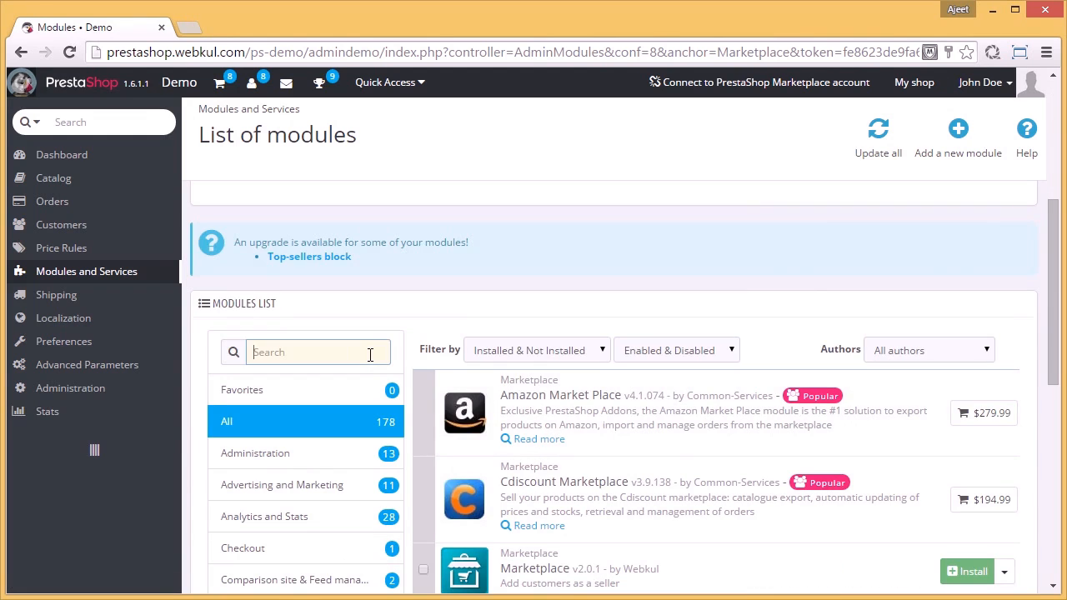
pyautogui.write('market')
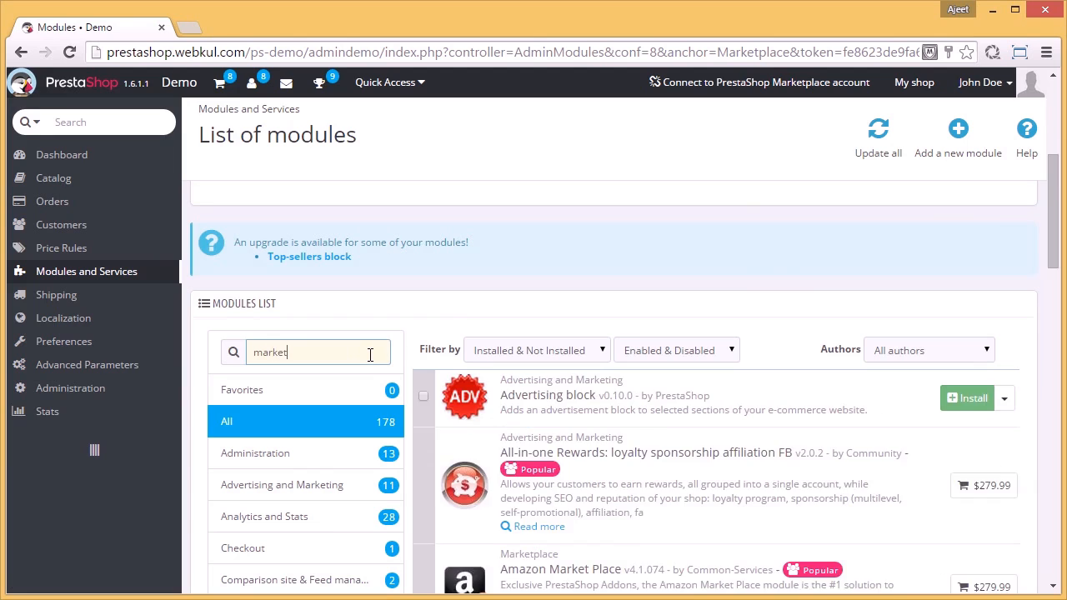
pyautogui.write('place')
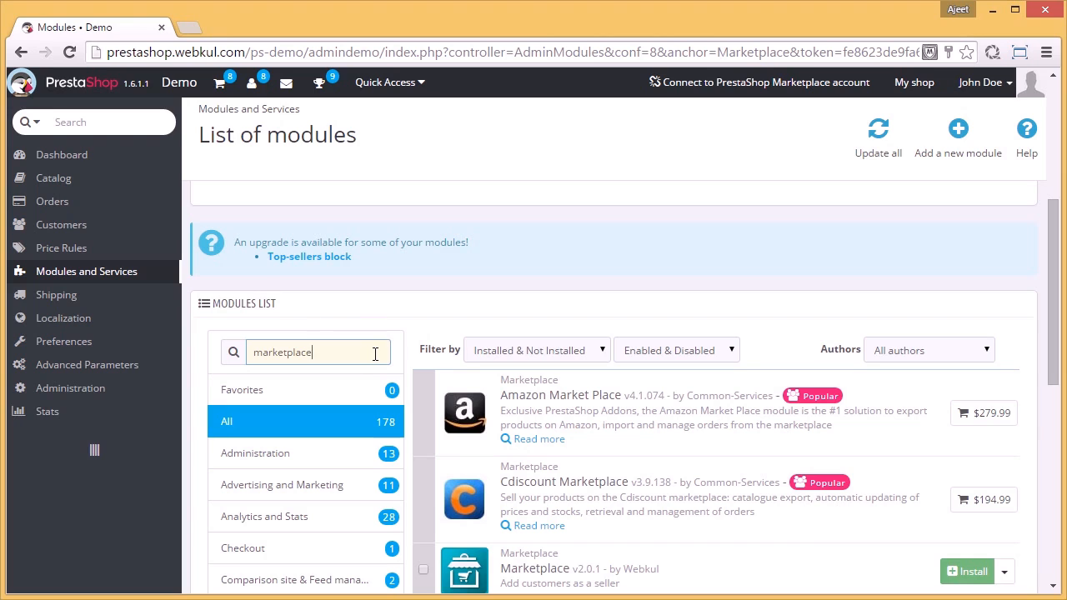
pyautogui.scroll(-2, 375, 354)
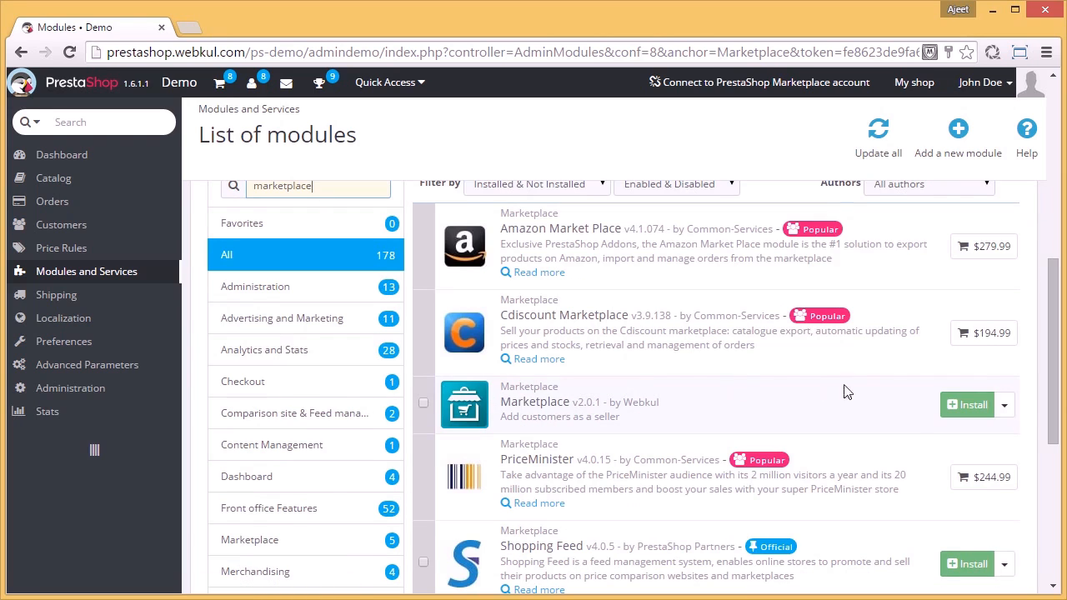
pyautogui.click(963, 405)
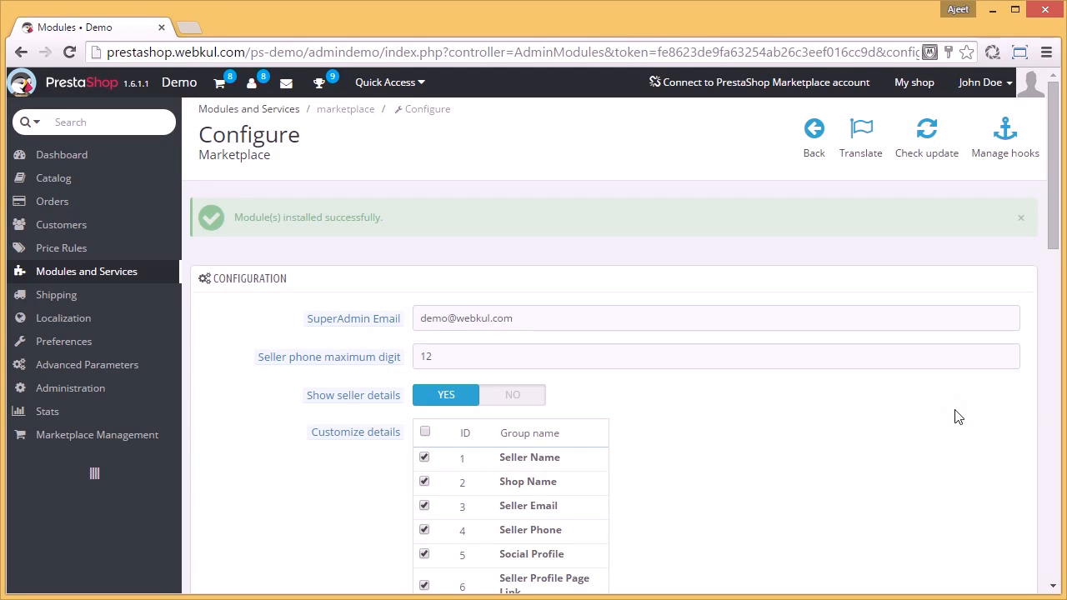
# Step: Open the shop's storefront from the back office and sign out of the current customer account
pyautogui.click(905, 83)
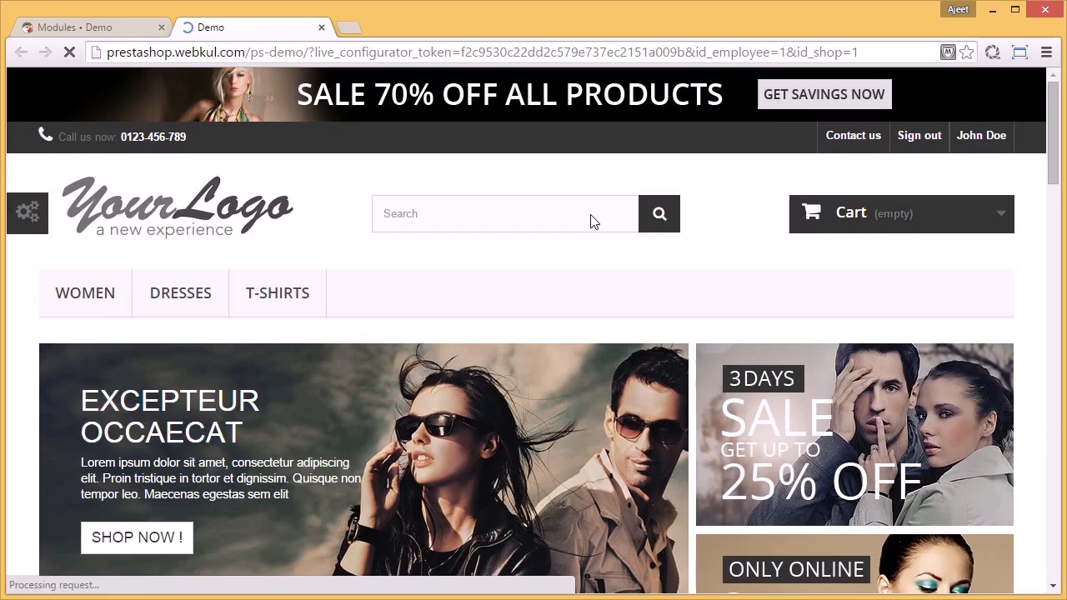
pyautogui.scroll(-3, 591, 221)
pyautogui.scroll(-12, 591, 222)
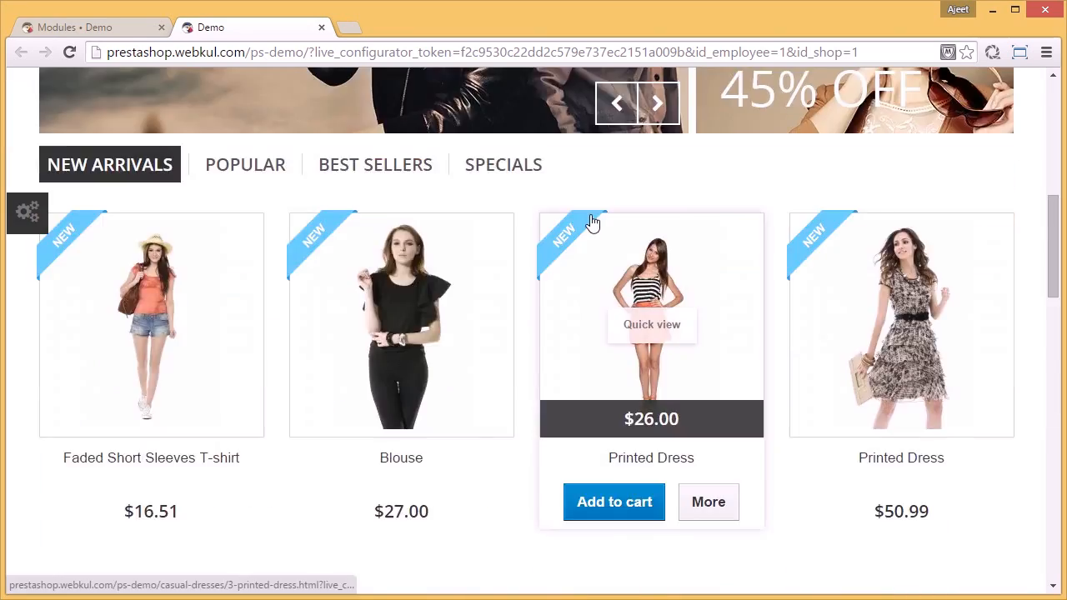
pyautogui.scroll(-9, 591, 215)
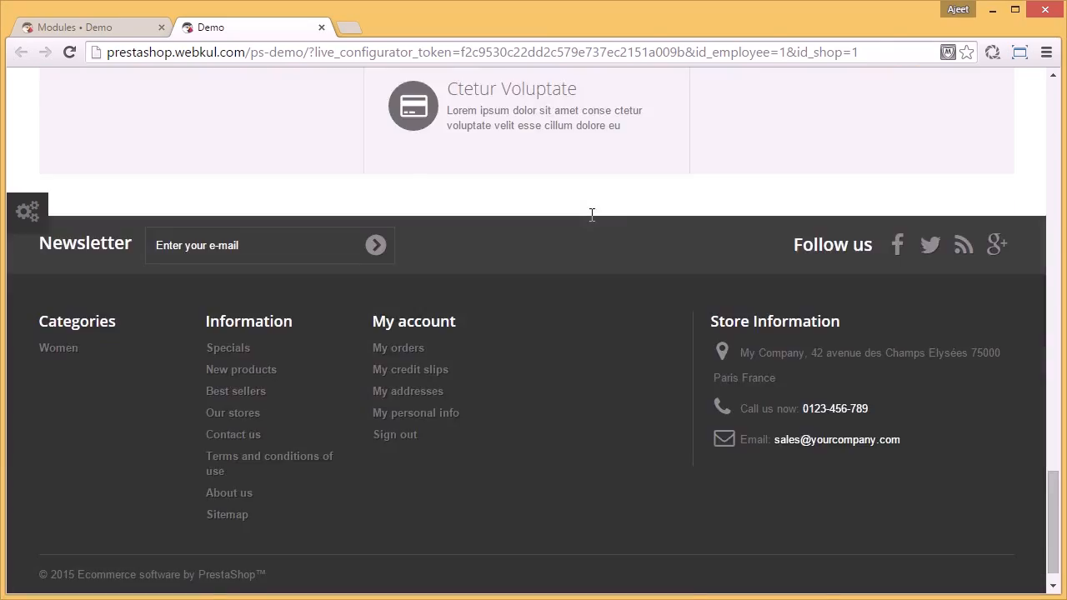
pyautogui.scroll(9, 591, 216)
pyautogui.scroll(15, 591, 222)
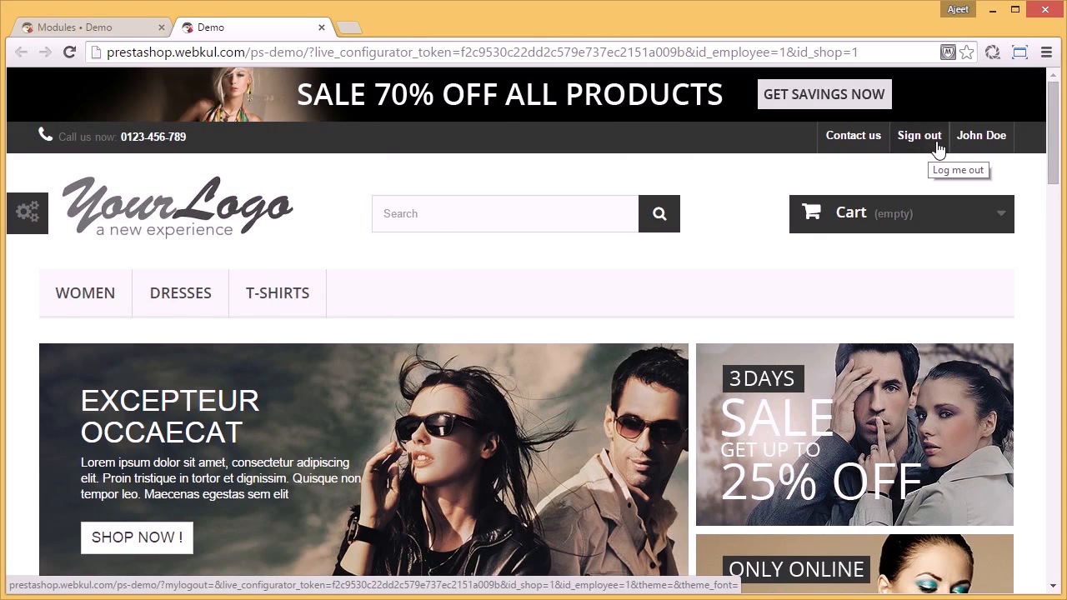
pyautogui.click(938, 148)
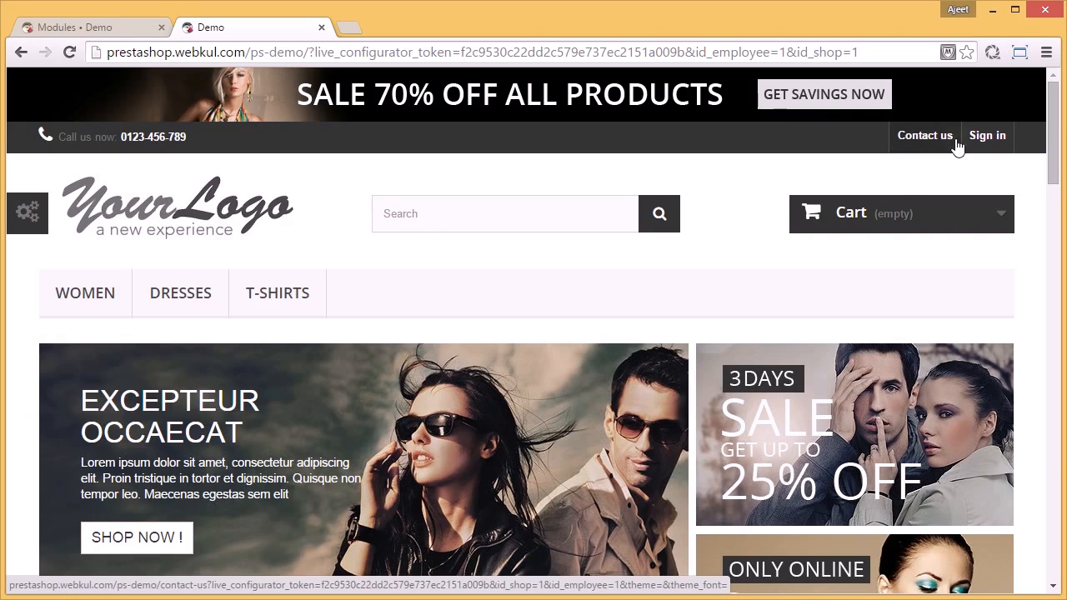
# Step: Begin creating a customer account from the storefront's sign-in page by submitting the new customer's e-mail address
pyautogui.click(973, 146)
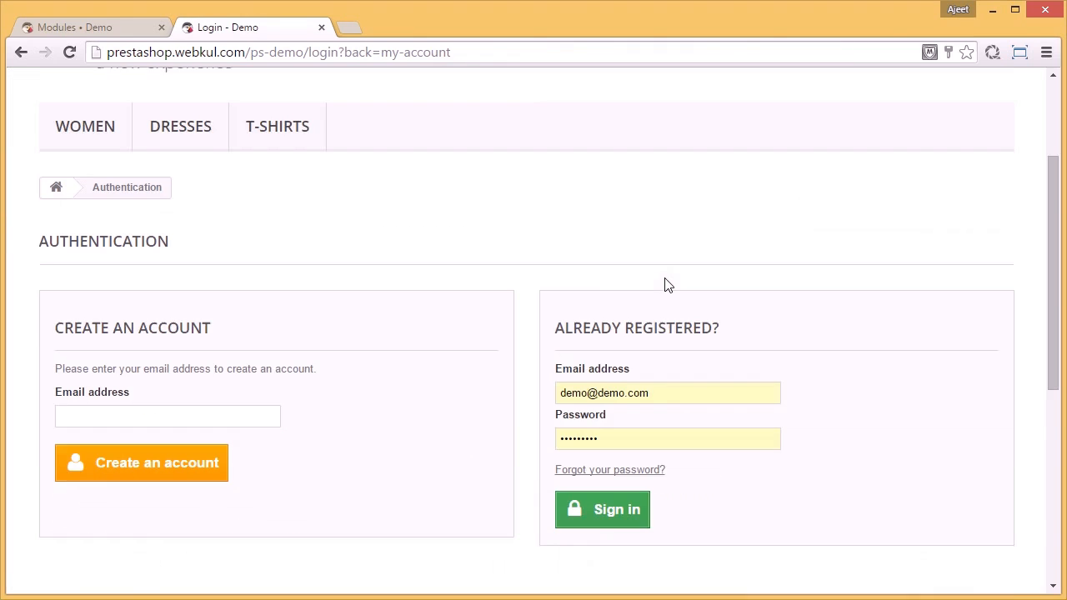
pyautogui.click(256, 332)
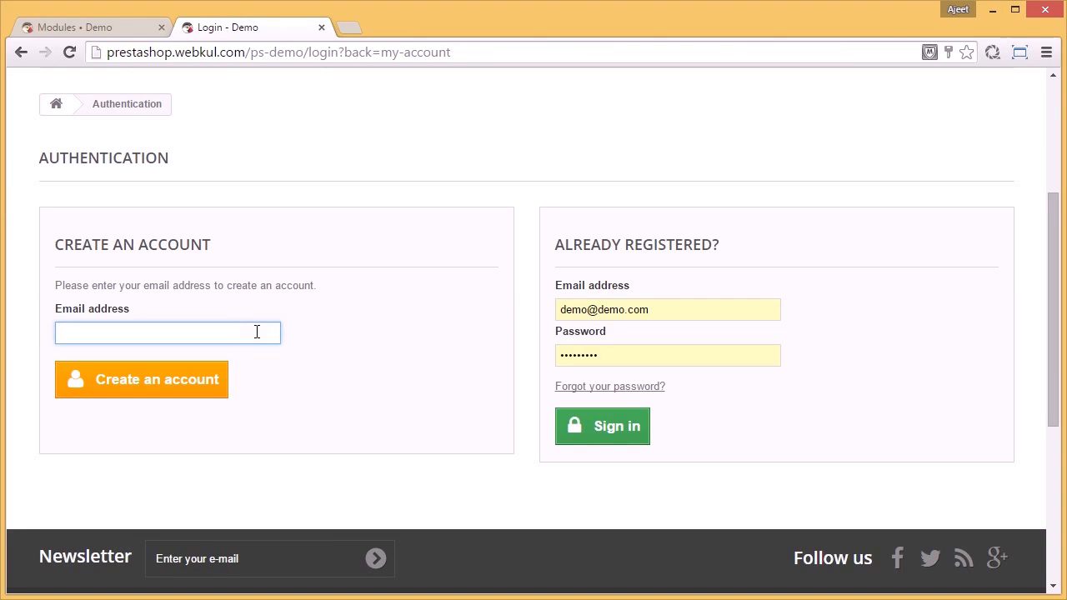
pyautogui.write('trial54@demo')
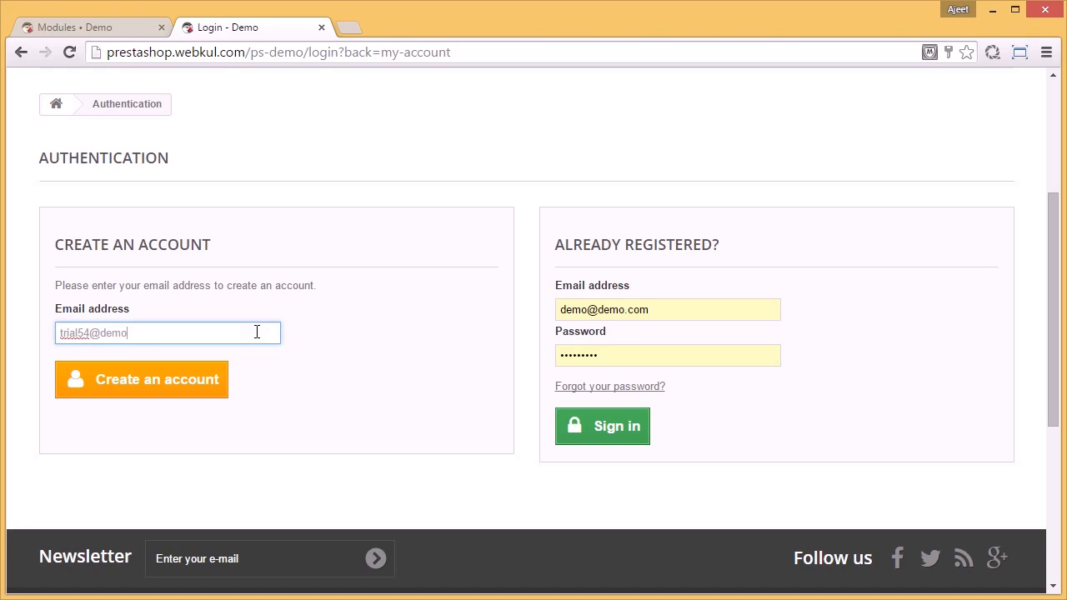
pyautogui.write('.com')
pyautogui.click(198, 394)
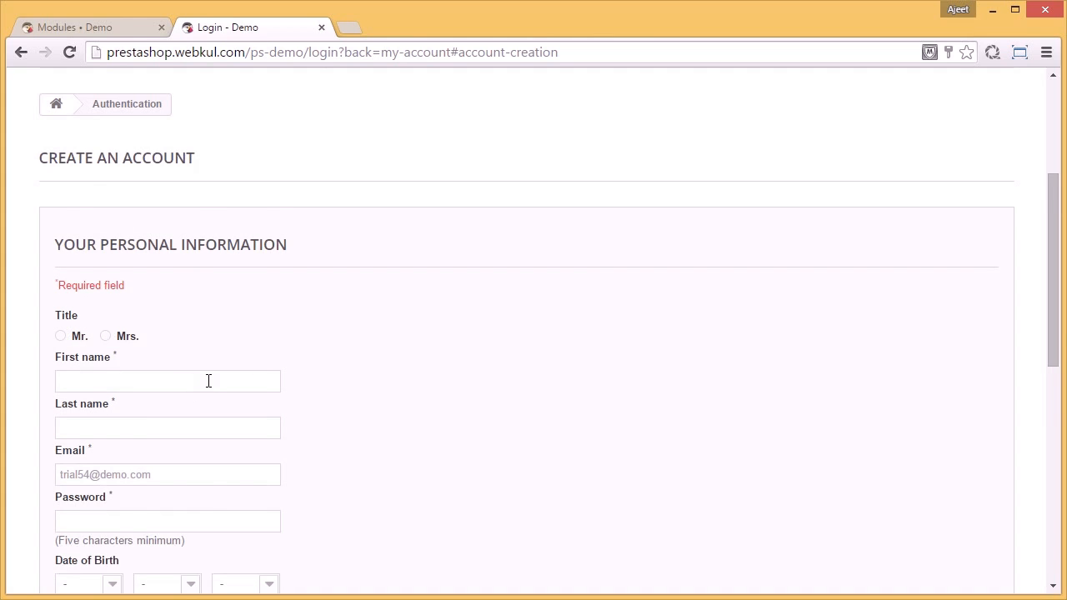
# Step: Register the customer with title Mr., the first and last name, and an account password
pyautogui.scroll(-1, 208, 381)
pyautogui.click(65, 255)
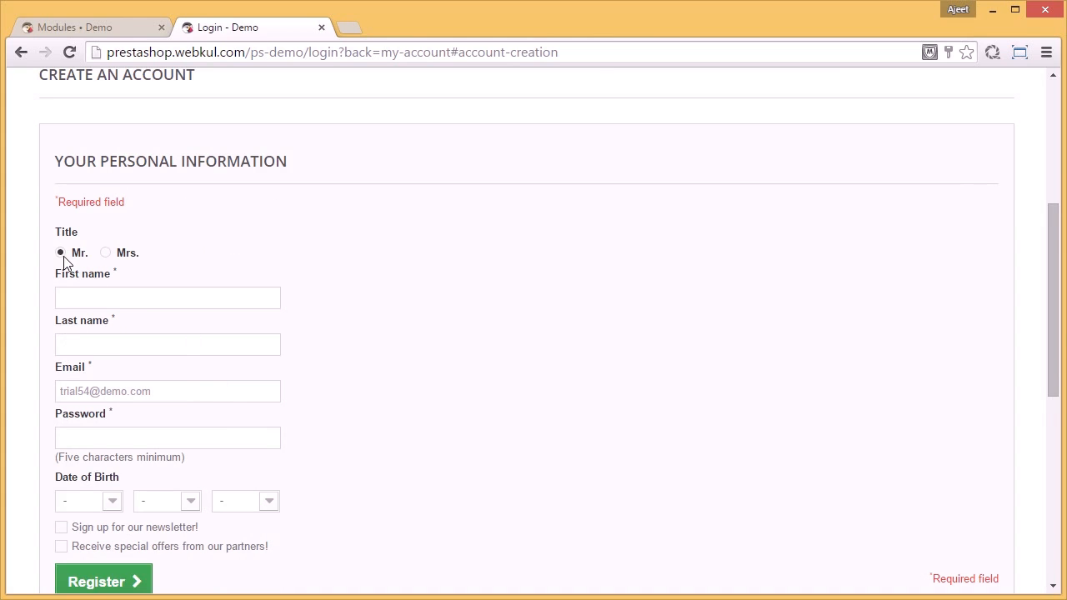
pyautogui.click(80, 295)
pyautogui.write('John')
pyautogui.press('Tab')
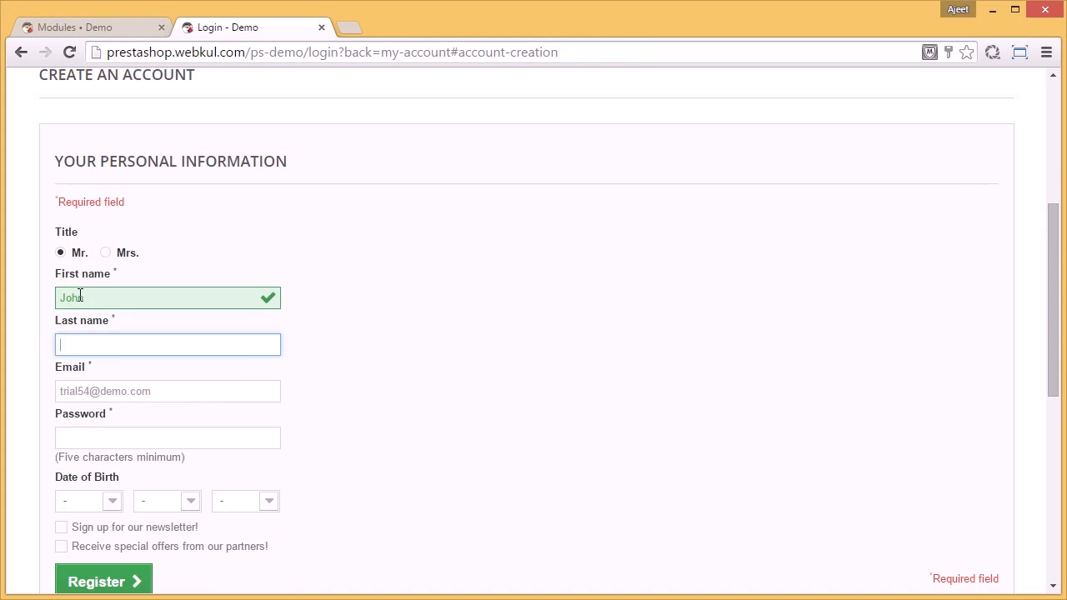
pyautogui.write('Doe')
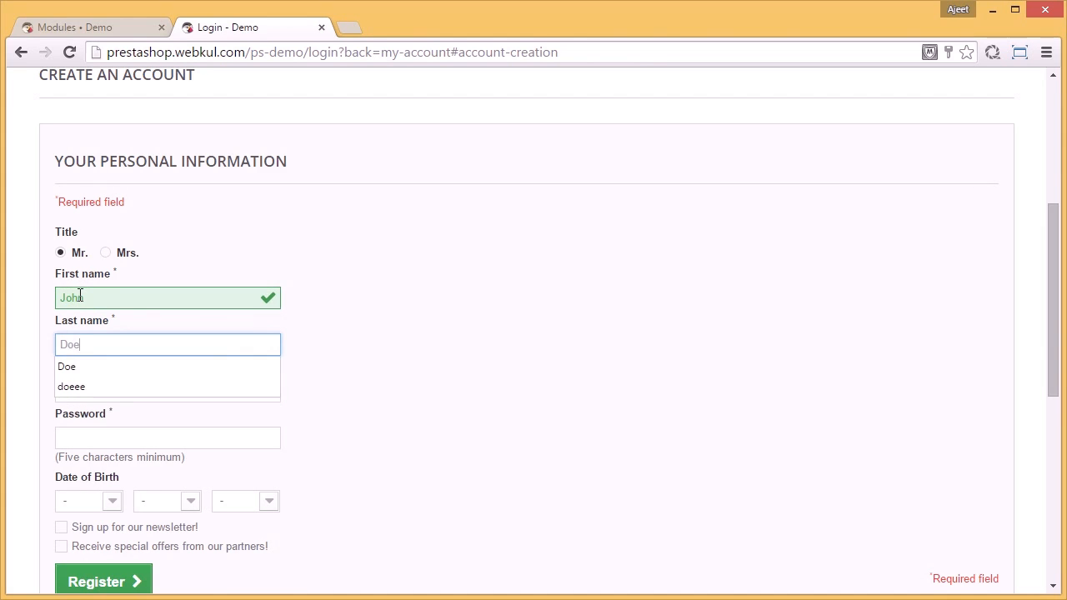
pyautogui.press('Tab')
pyautogui.press('Tab')
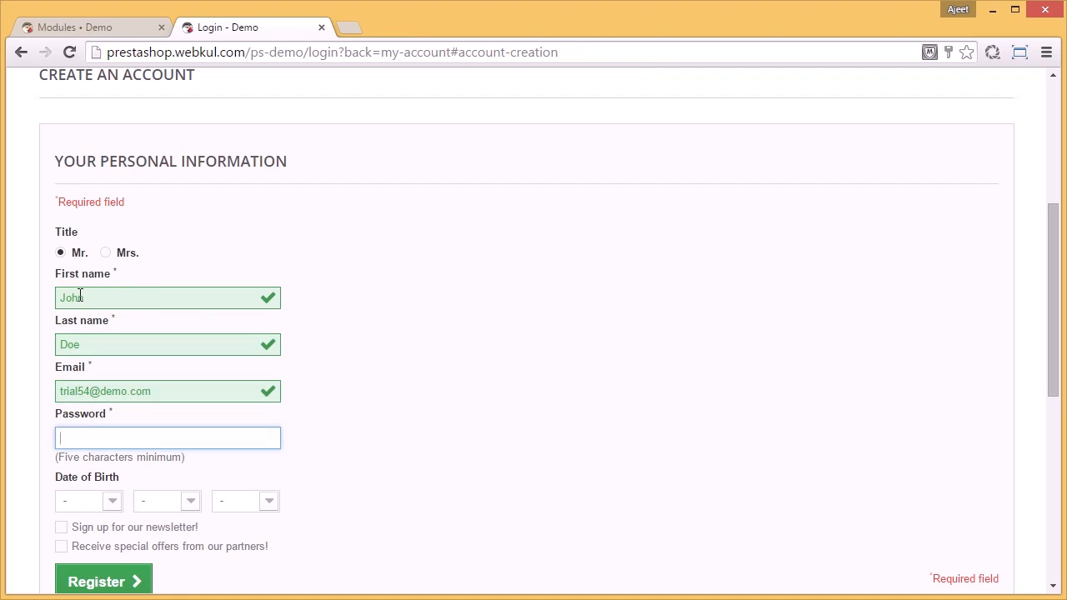
pyautogui.write('12345678')
pyautogui.scroll(-3, 90, 296)
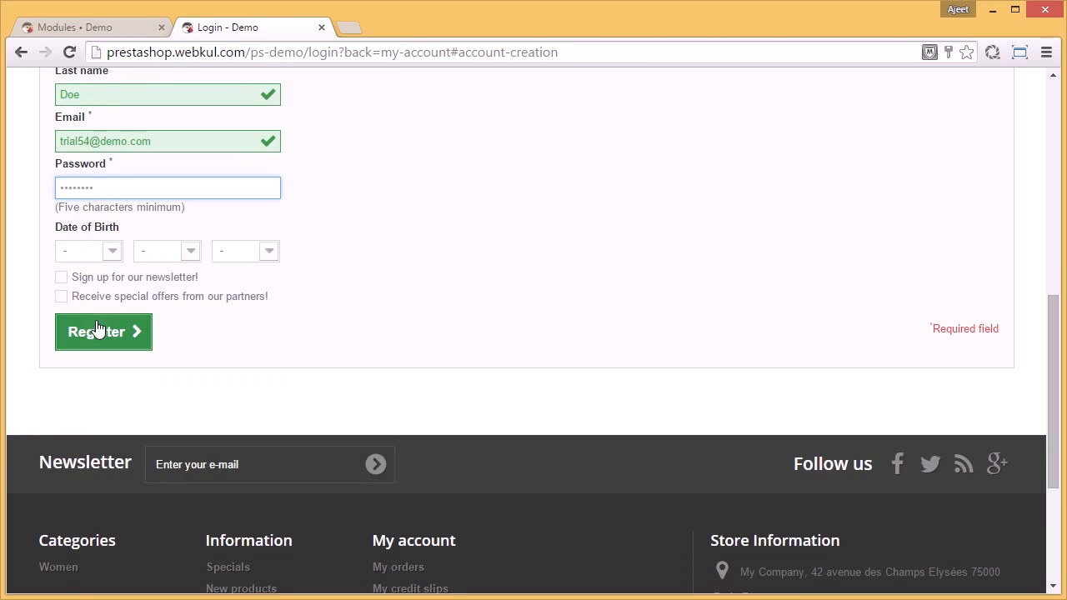
pyautogui.click(97, 331)
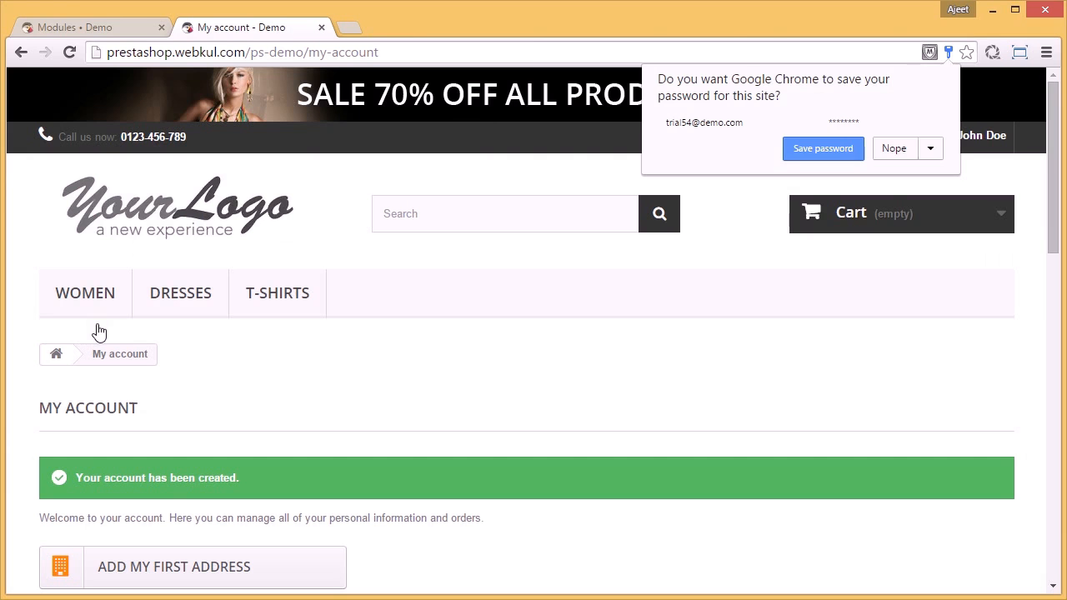
# Step: Examine the new customer's account page down to the Marketplace Account section, declining the browser's offer to save the password
pyautogui.moveTo(515, 362)
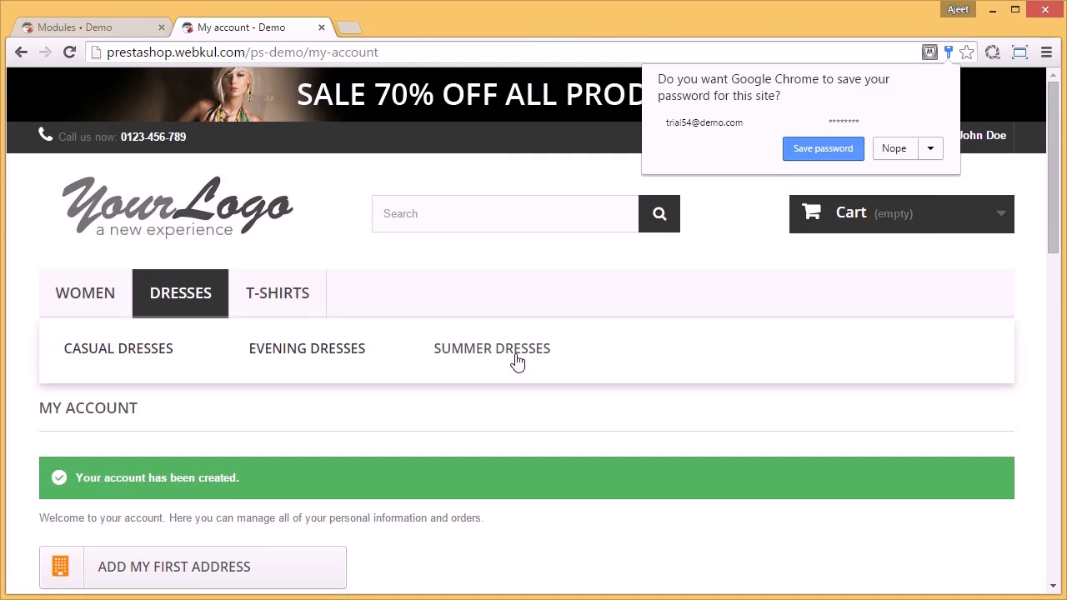
pyautogui.scroll(-2, 517, 360)
pyautogui.scroll(-2, 515, 360)
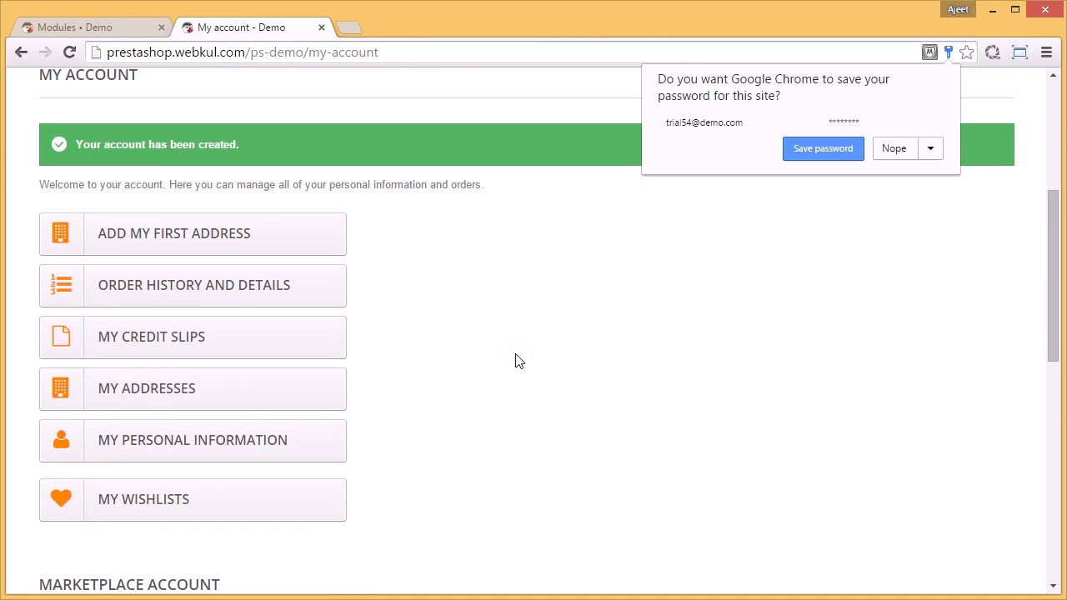
pyautogui.scroll(-1, 516, 360)
pyautogui.scroll(-2, 515, 360)
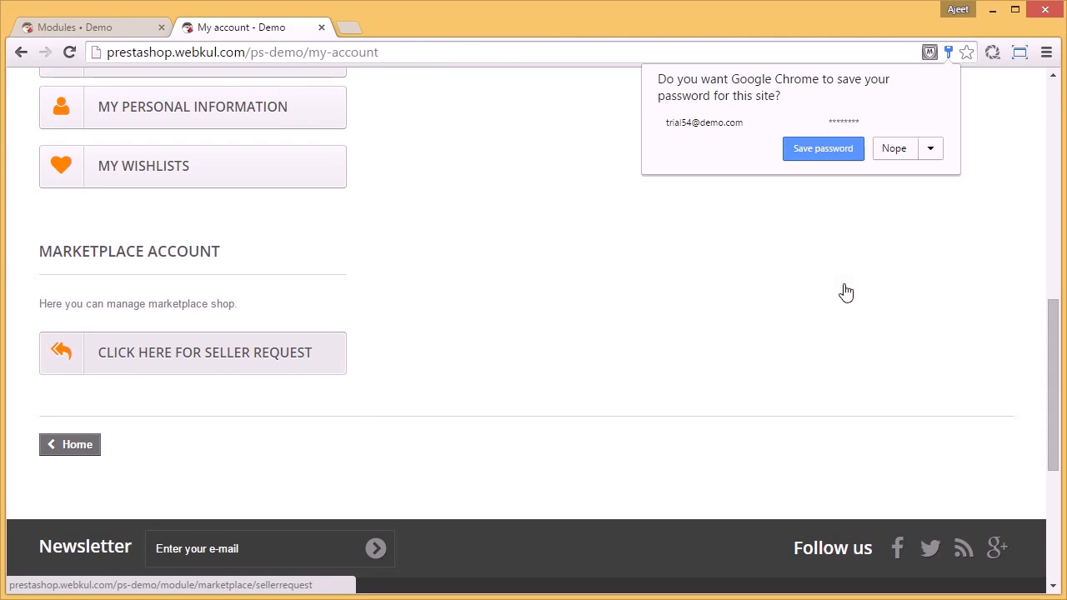
pyautogui.click(894, 150)
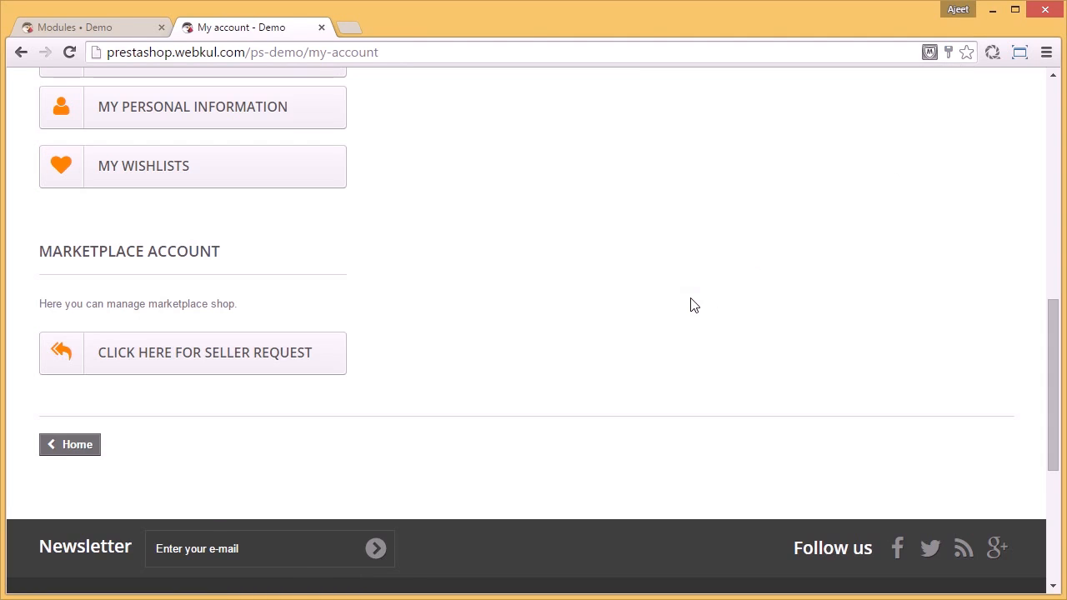
pyautogui.scroll(4, 690, 305)
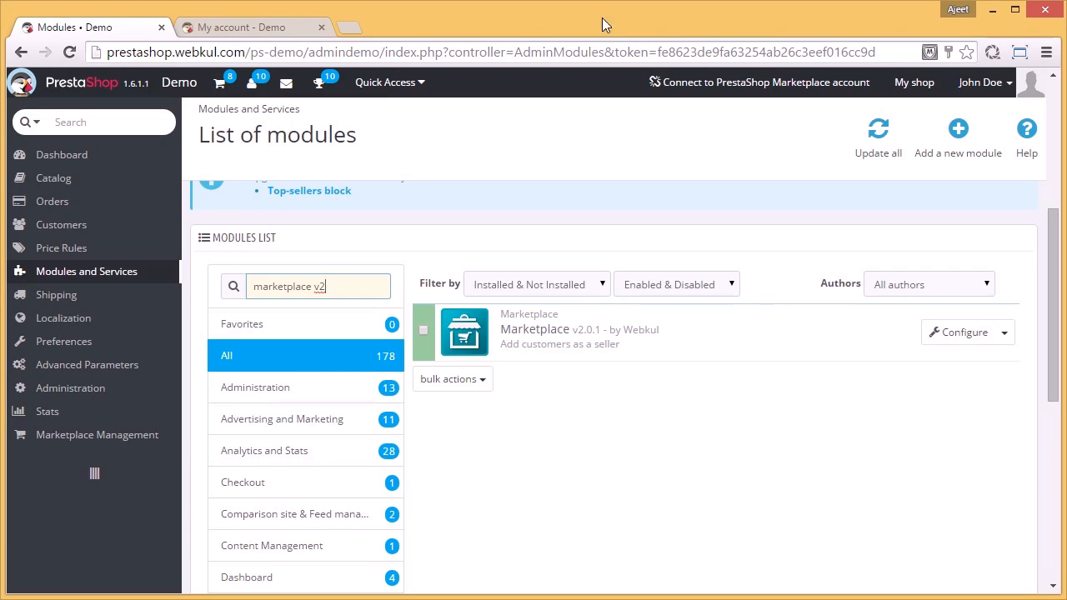
# Step: Open the installed Webkul Marketplace module's configuration and examine its settings through the seller approval option under Default Approval Setting
pyautogui.click(946, 342)
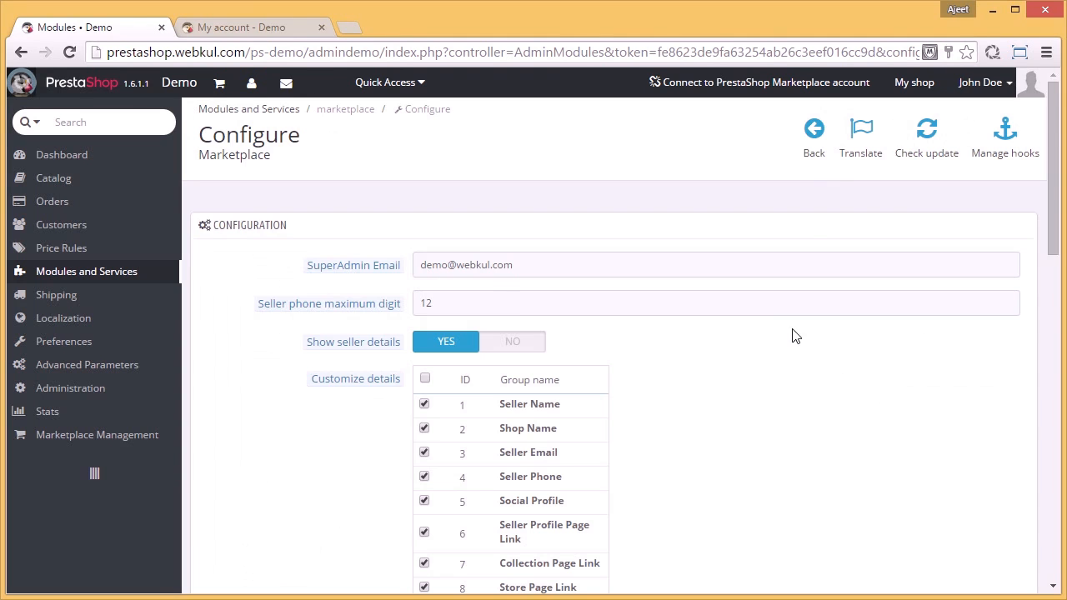
pyautogui.scroll(-4, 789, 335)
pyautogui.scroll(-1, 789, 337)
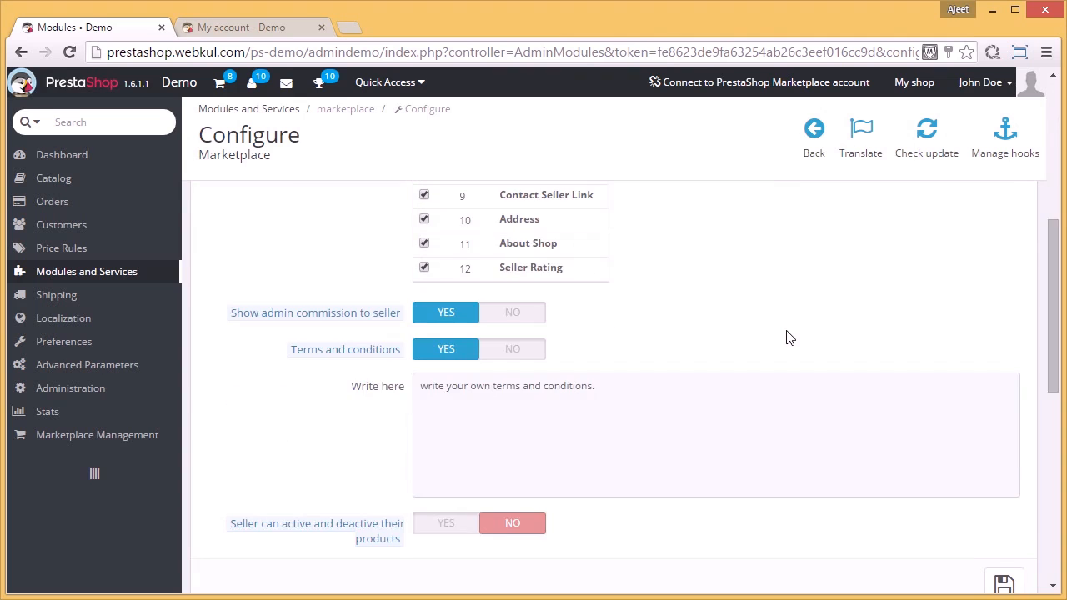
pyautogui.scroll(-5, 789, 337)
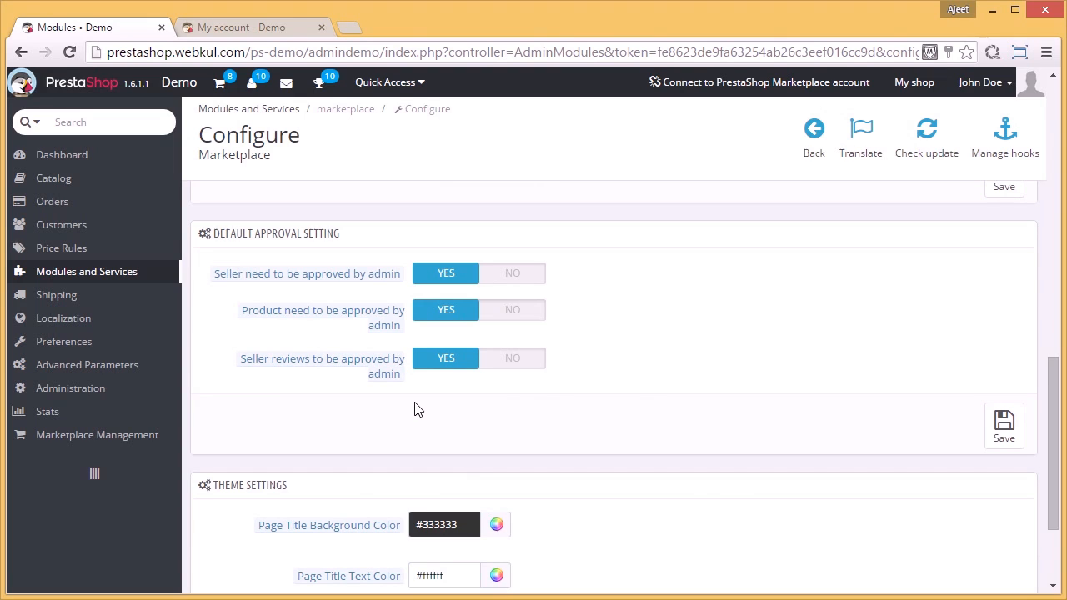
pyautogui.moveTo(358, 282)
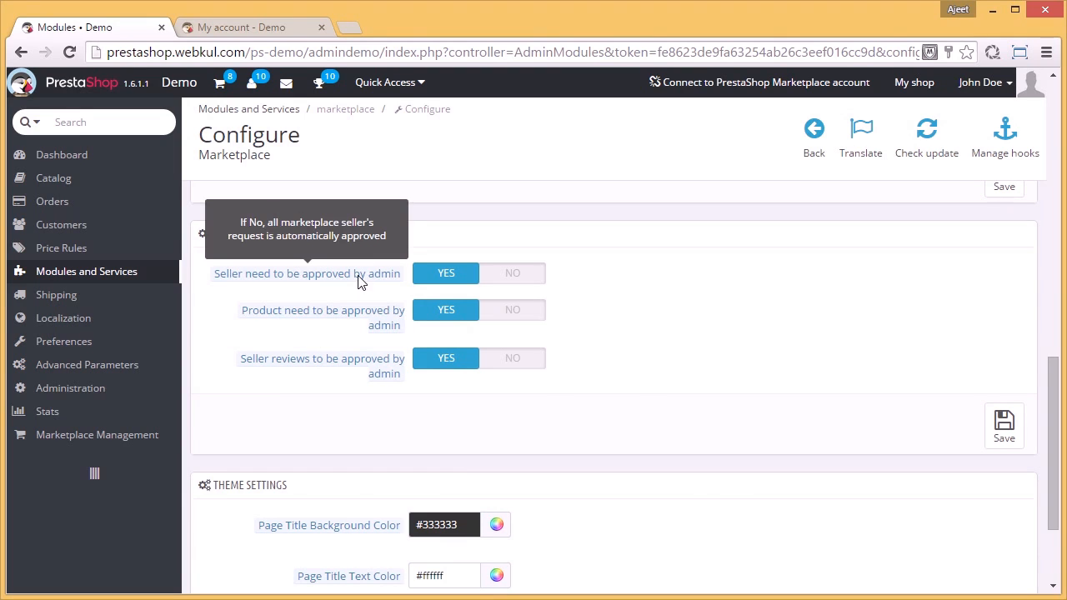
# Step: Save the Default Approval Setting with admin approval required for sellers, products and seller reviews
pyautogui.moveTo(377, 368)
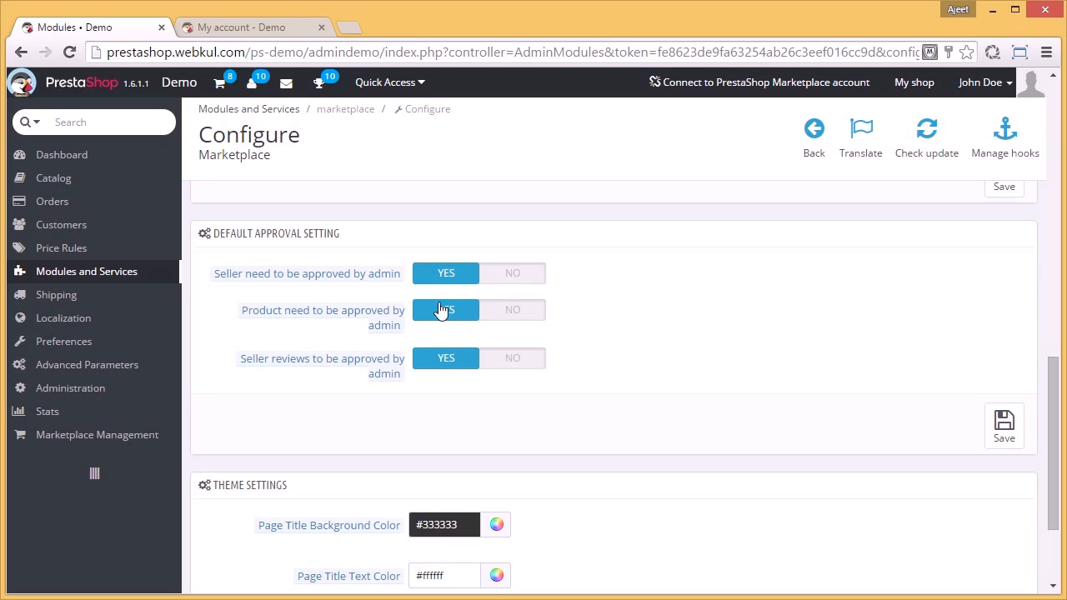
pyautogui.click(1002, 432)
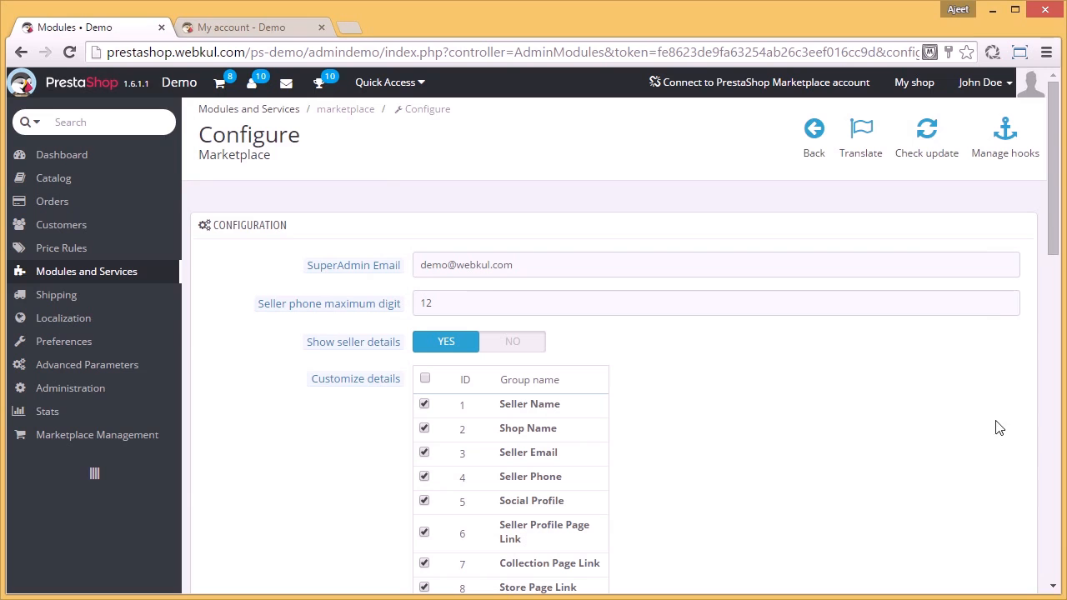
# Step: Open the seller request form from the Marketplace Account section of the customer's storefront account
pyautogui.click(266, 25)
pyautogui.scroll(-3, 504, 360)
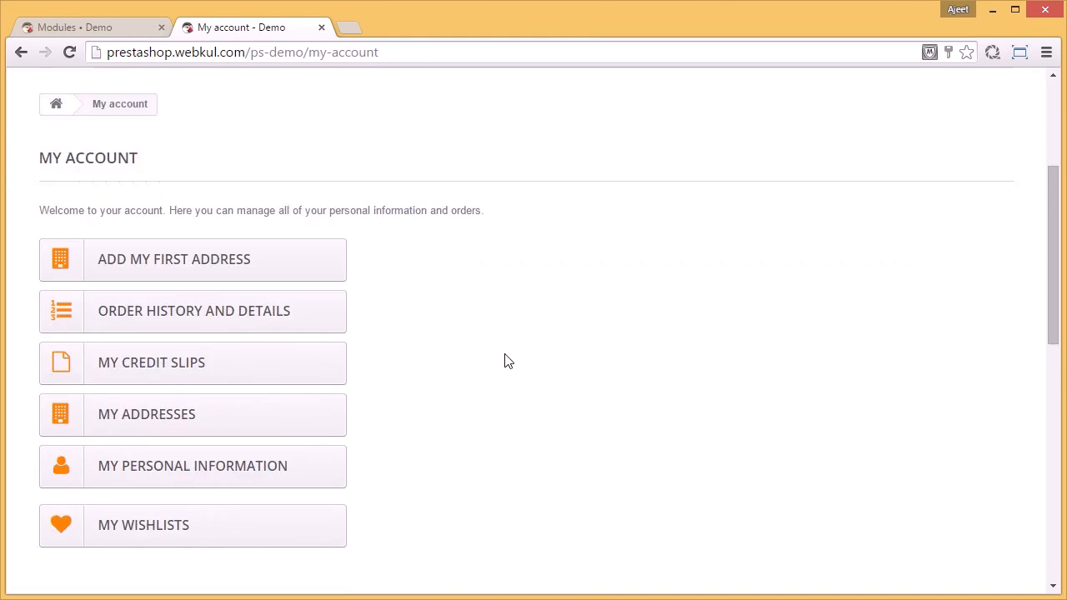
pyautogui.scroll(-5, 504, 360)
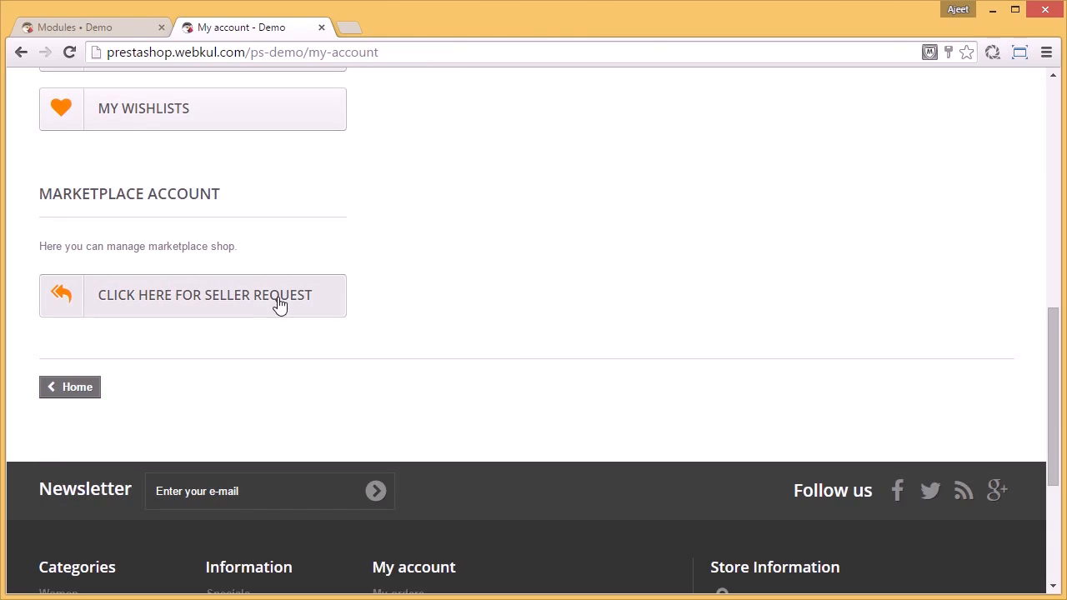
pyautogui.click(279, 305)
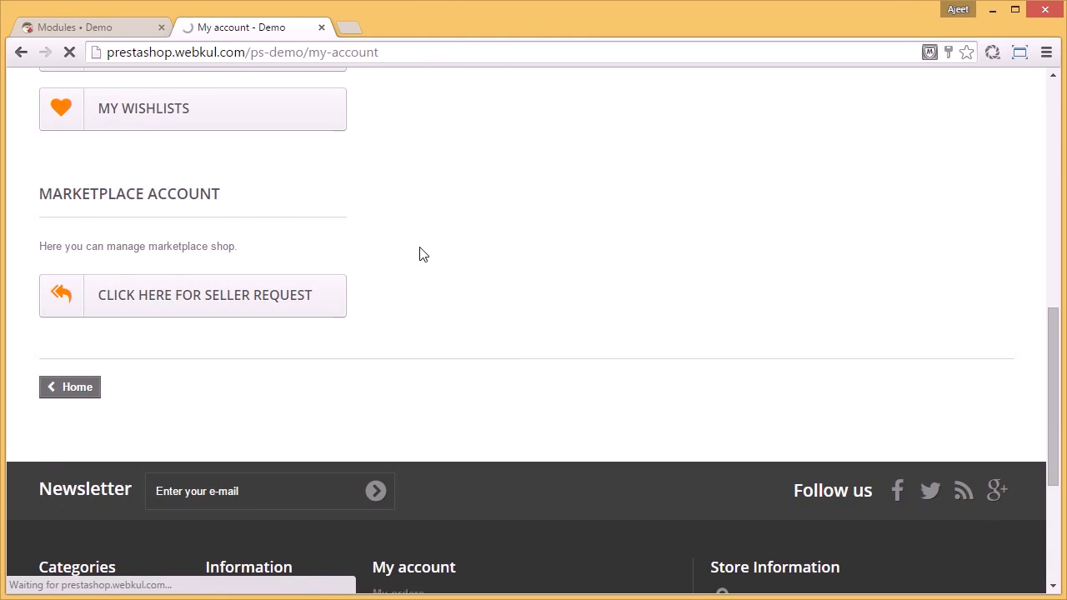
# Step: Fill in the seller request with shop name Shopde and shop description "lorem ipsum"
pyautogui.scroll(-4, 420, 250)
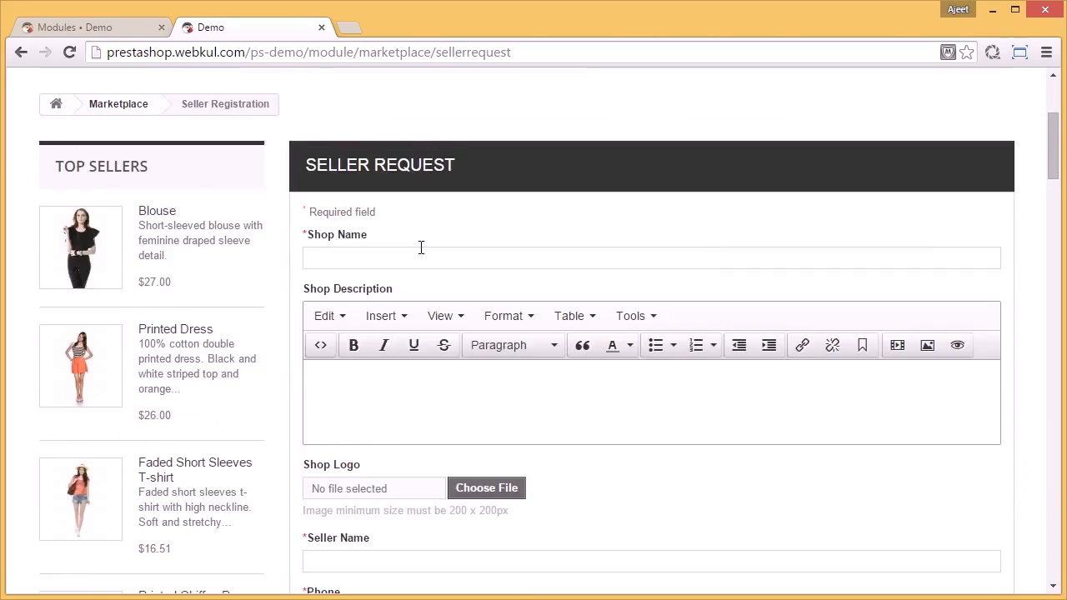
pyautogui.scroll(-1, 421, 247)
pyautogui.click(423, 174)
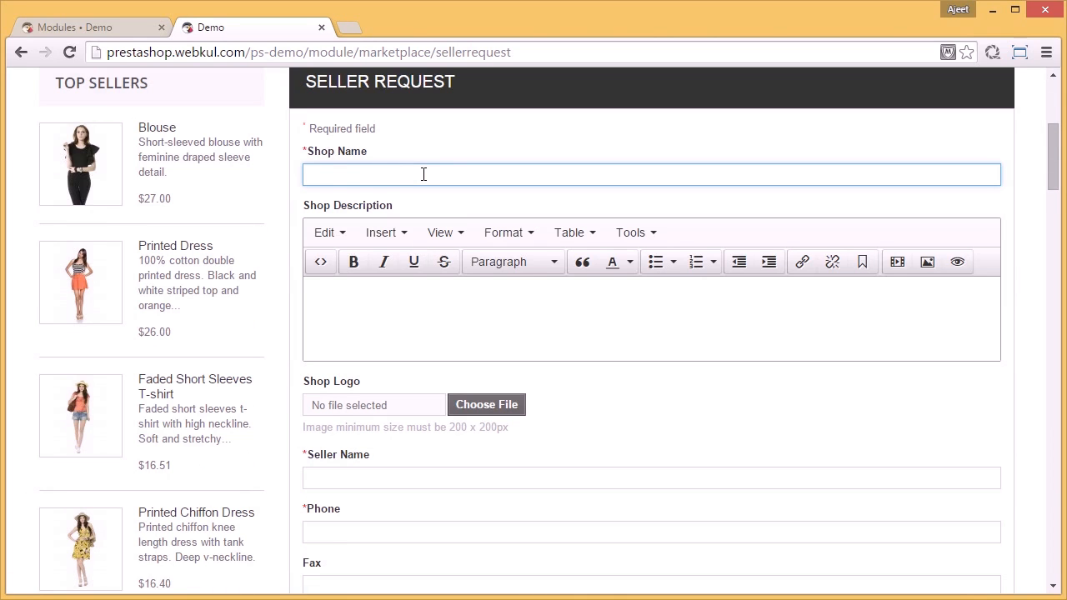
pyautogui.write('Shopde')
pyautogui.press('Tab')
pyautogui.write('lorem ipsum')
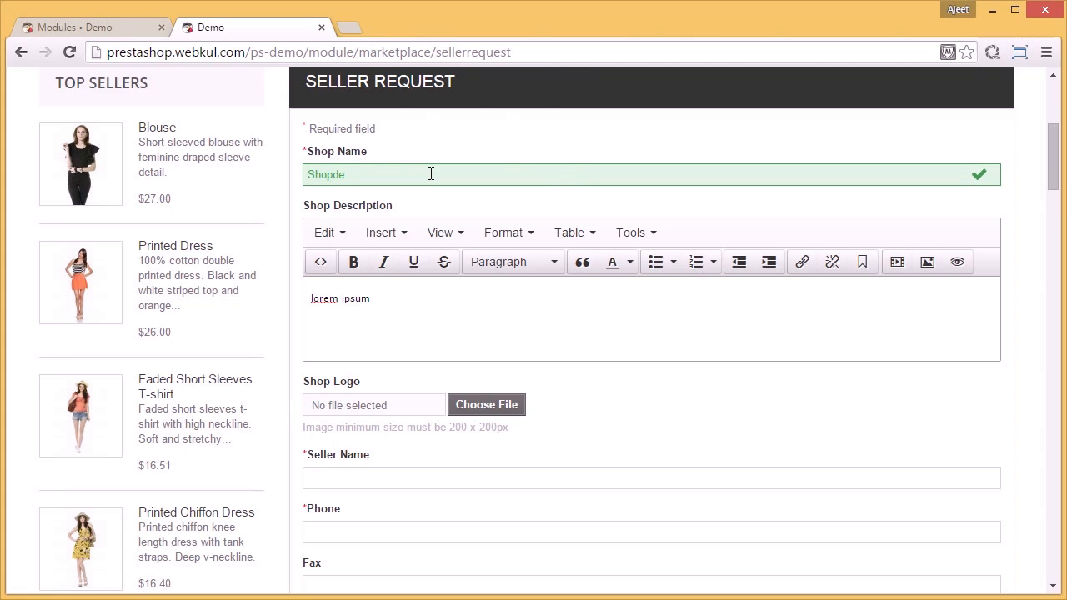
# Step: Choose images (2).jpg as the shop logo in the seller request form
pyautogui.click(487, 404)
pyautogui.click(216, 252)
pyautogui.click(424, 375)
# Step: Enter the seller's full name, phone number and fax number in the seller request form
pyautogui.press('Tab')
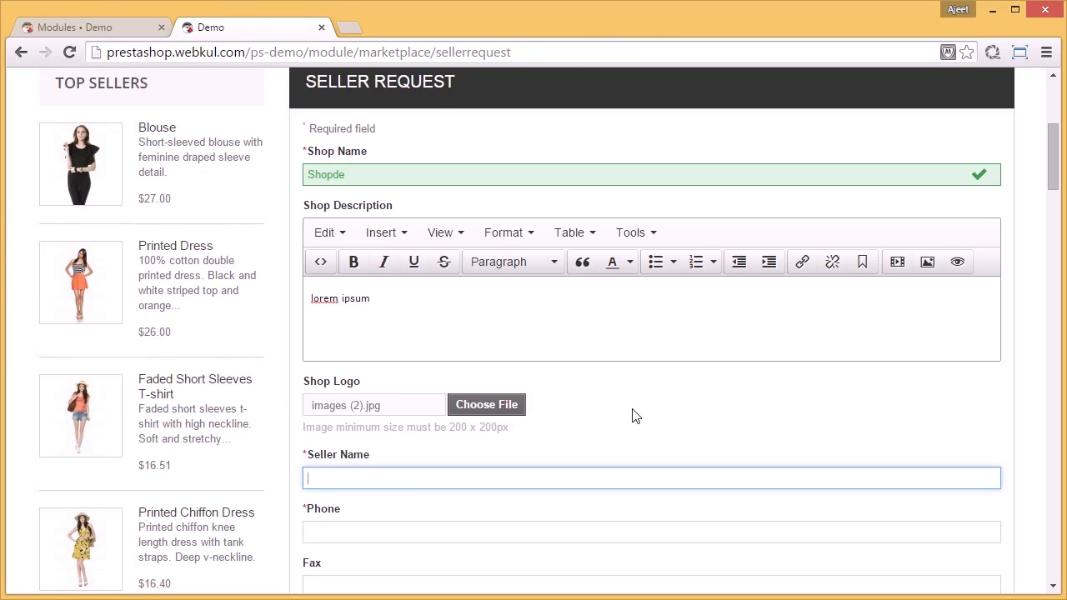
pyautogui.write('john doe')
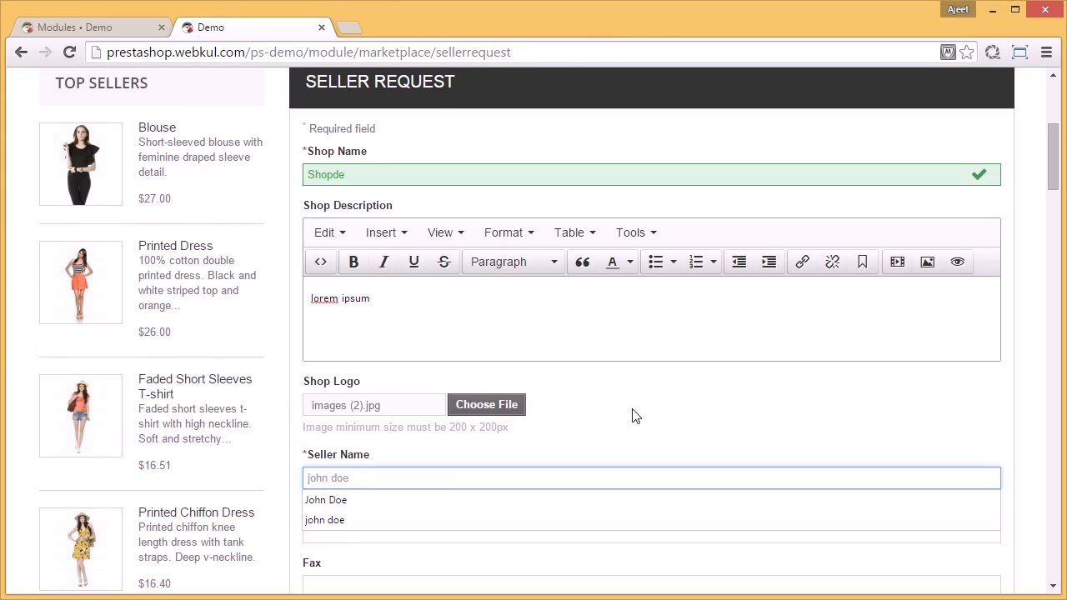
pyautogui.press('Tab')
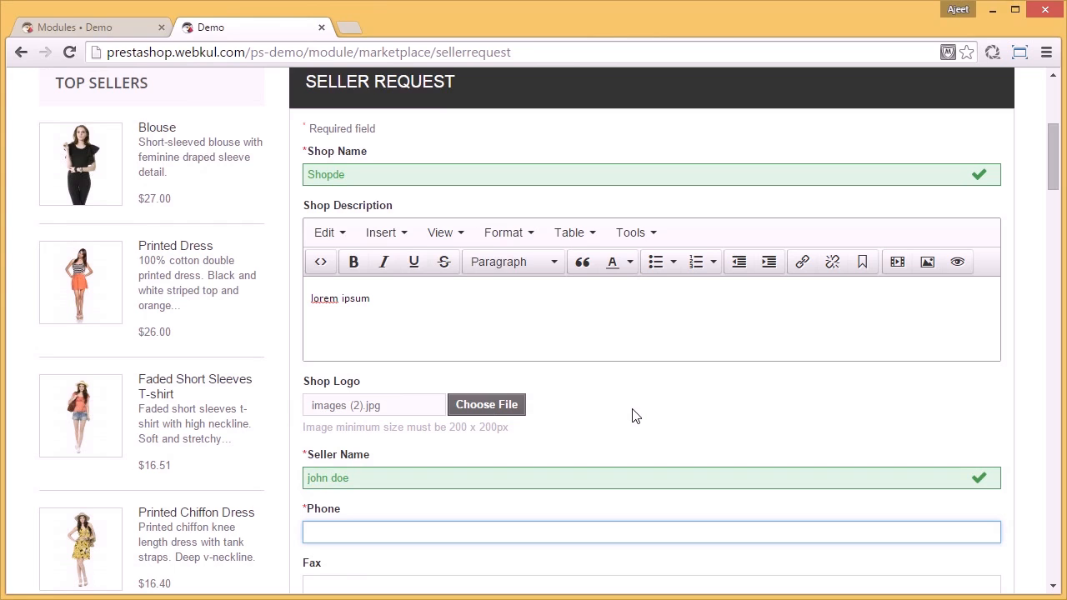
pyautogui.write('12435367')
pyautogui.press('Tab')
pyautogui.scroll(-4, 634, 416)
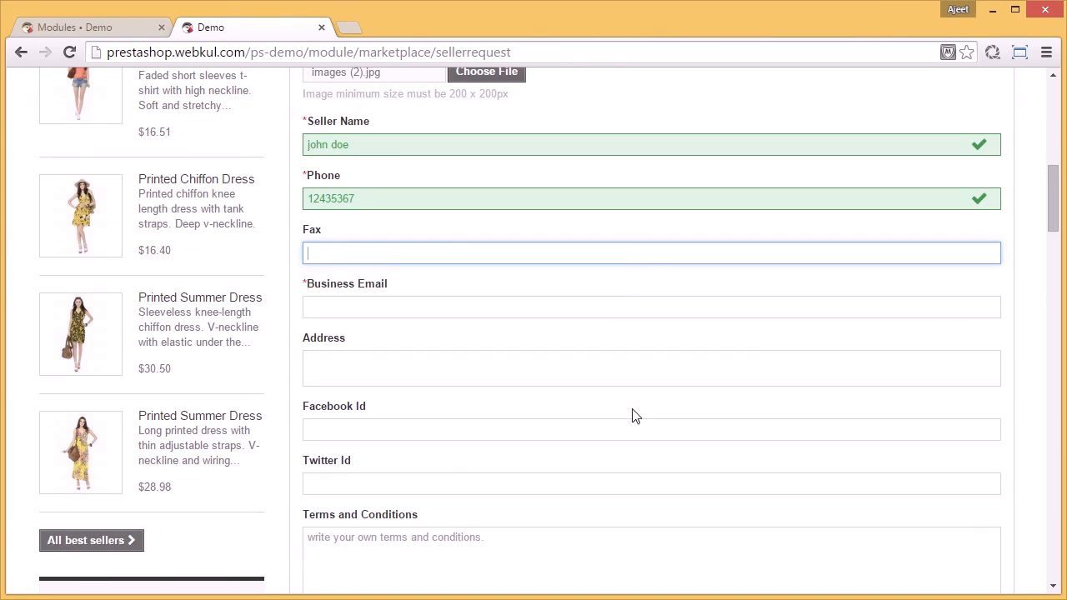
pyautogui.write('ere67tyu')
pyautogui.press('Tab')
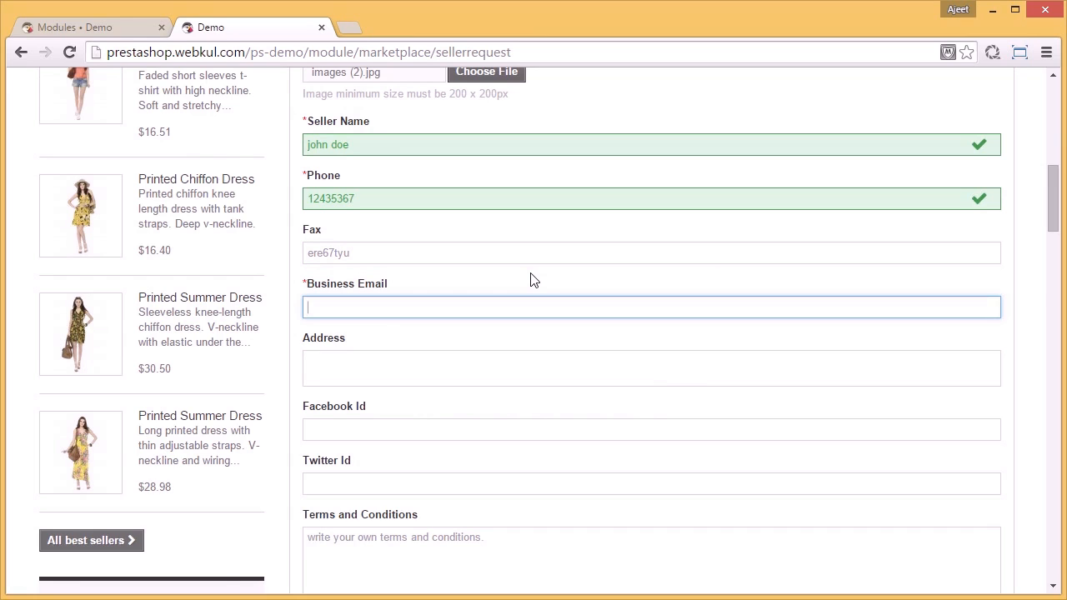
# Step: Enter the seller's business e-mail and address in the seller request form
pyautogui.write('tr')
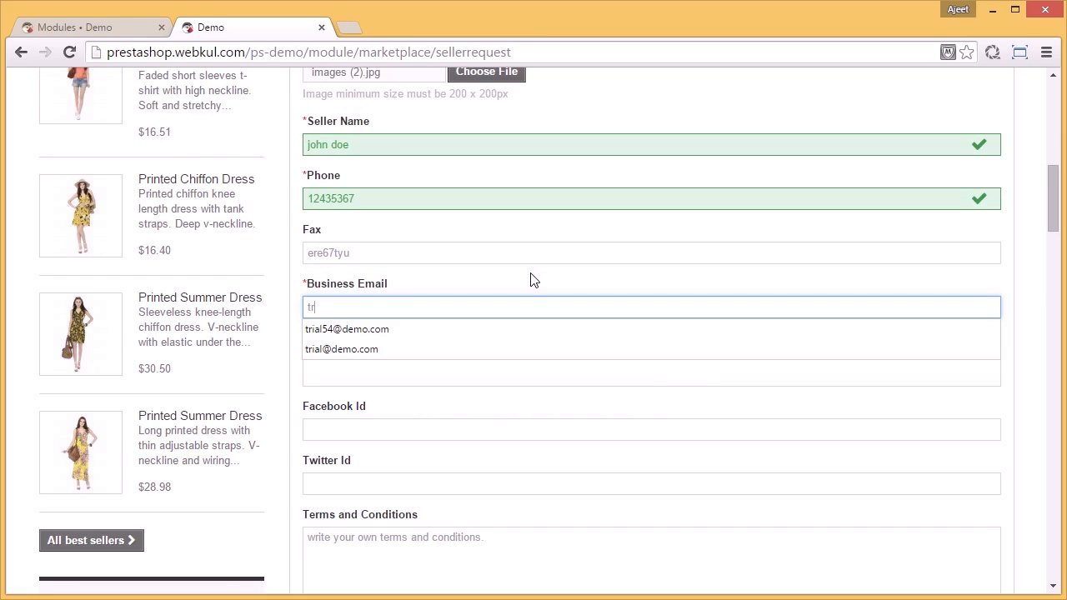
pyautogui.write('ial@d')
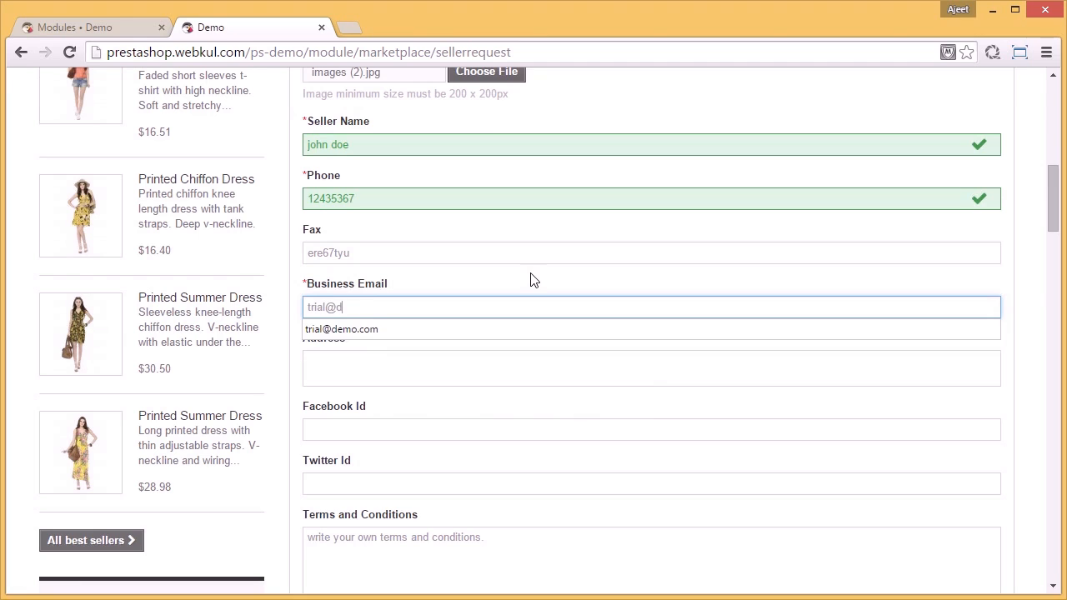
pyautogui.write('emo.com')
pyautogui.press('Escape')
pyautogui.press('Tab')
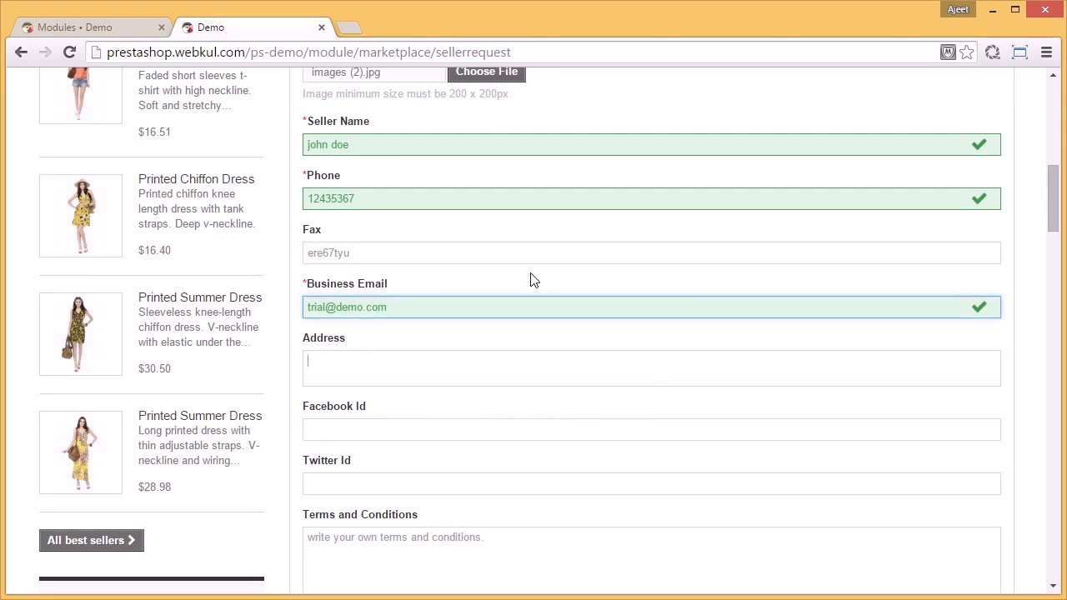
pyautogui.click(524, 372)
pyautogui.write('newyork')
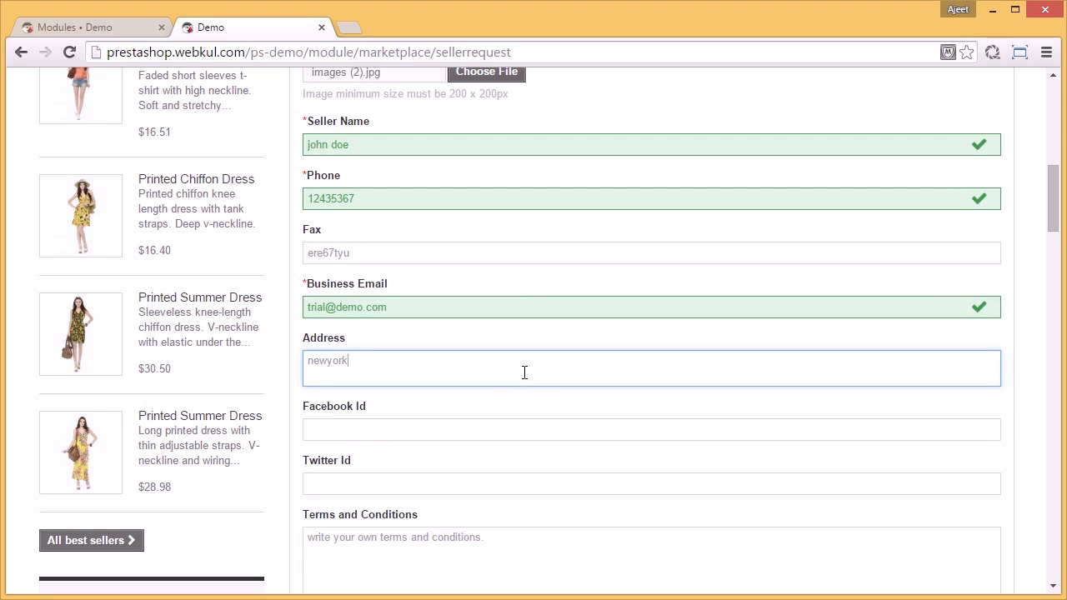
# Step: Fill in the seller's Facebook ID and Twitter ID with the trial e-mail address
pyautogui.click(509, 430)
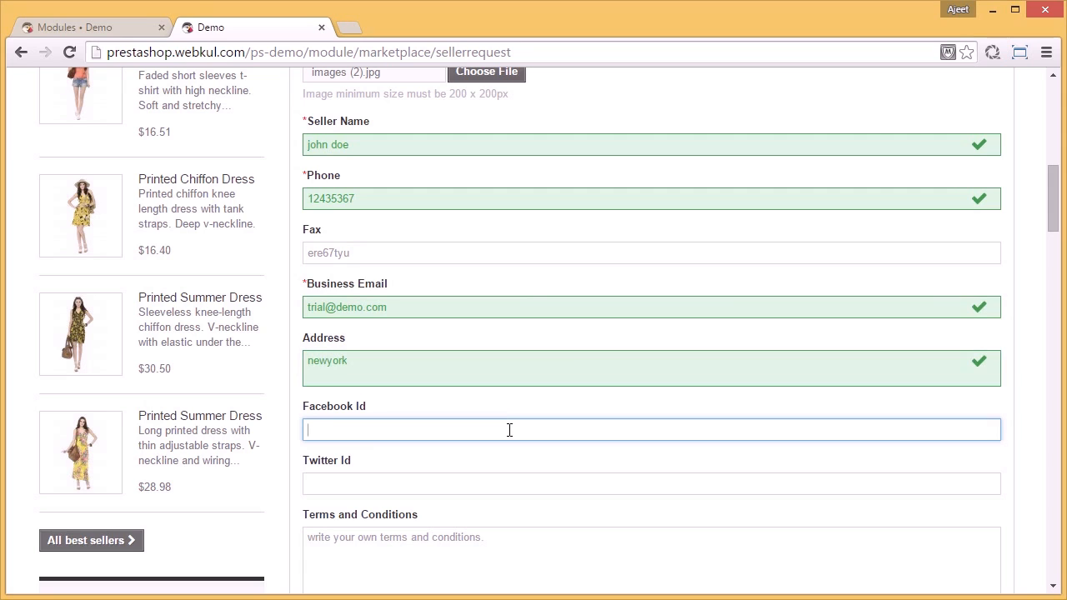
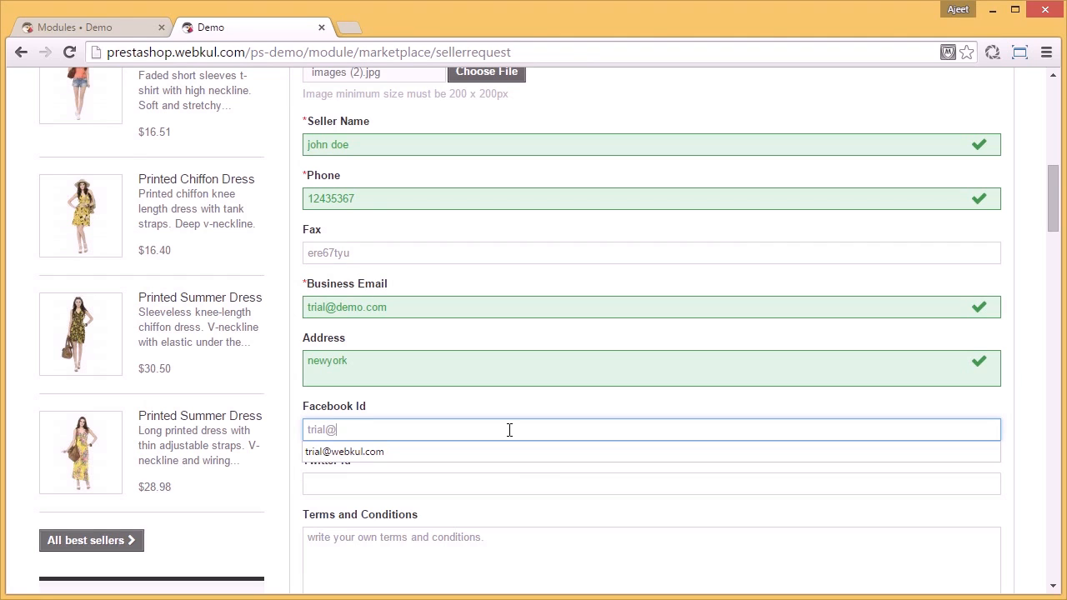
pyautogui.press('Tab')
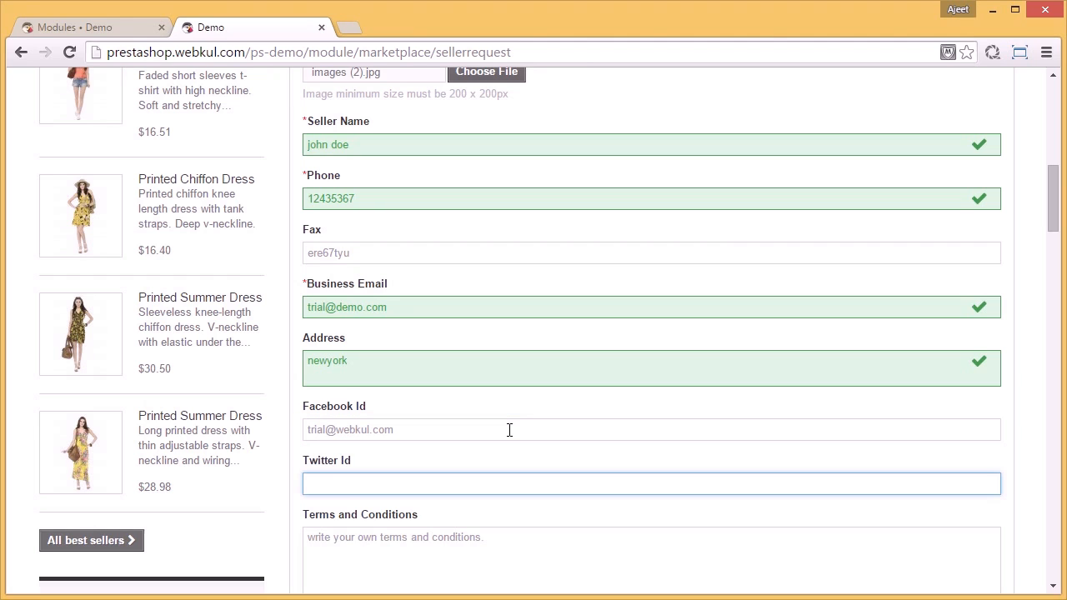
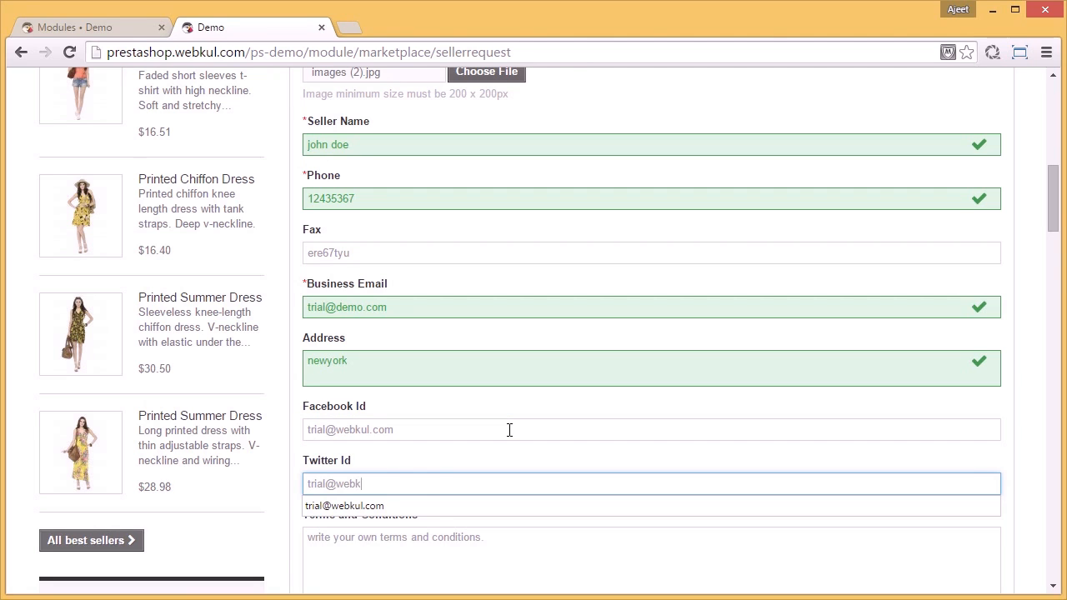
# Step: Review the completed seller request, agree to the terms and condition, and register the seller
pyautogui.scroll(-1, 507, 431)
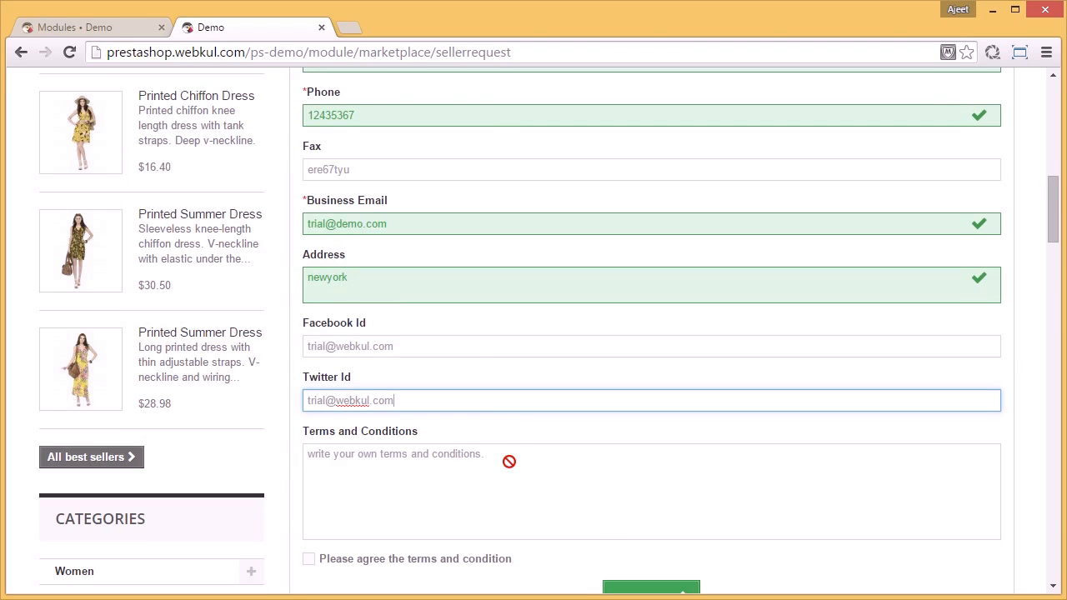
pyautogui.scroll(-1, 503, 450)
pyautogui.scroll(3, 473, 357)
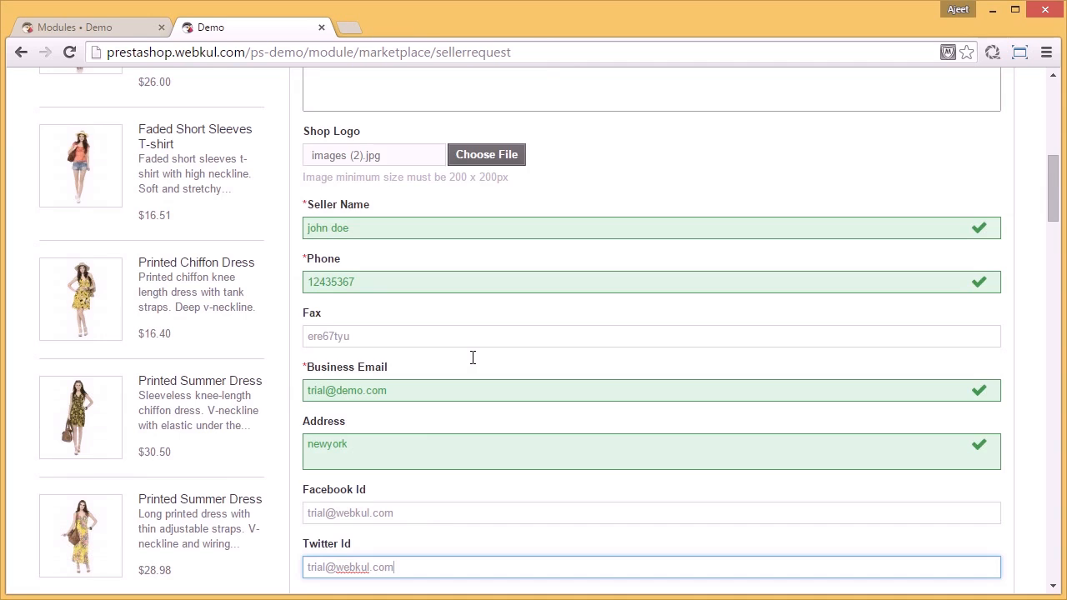
pyautogui.scroll(-3, 471, 357)
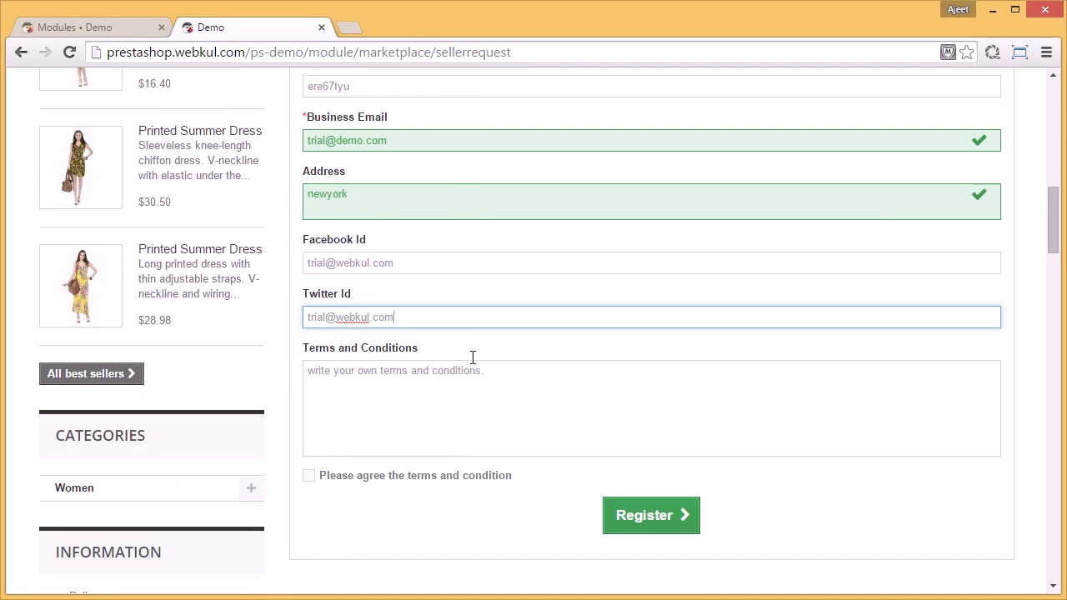
pyautogui.click(310, 476)
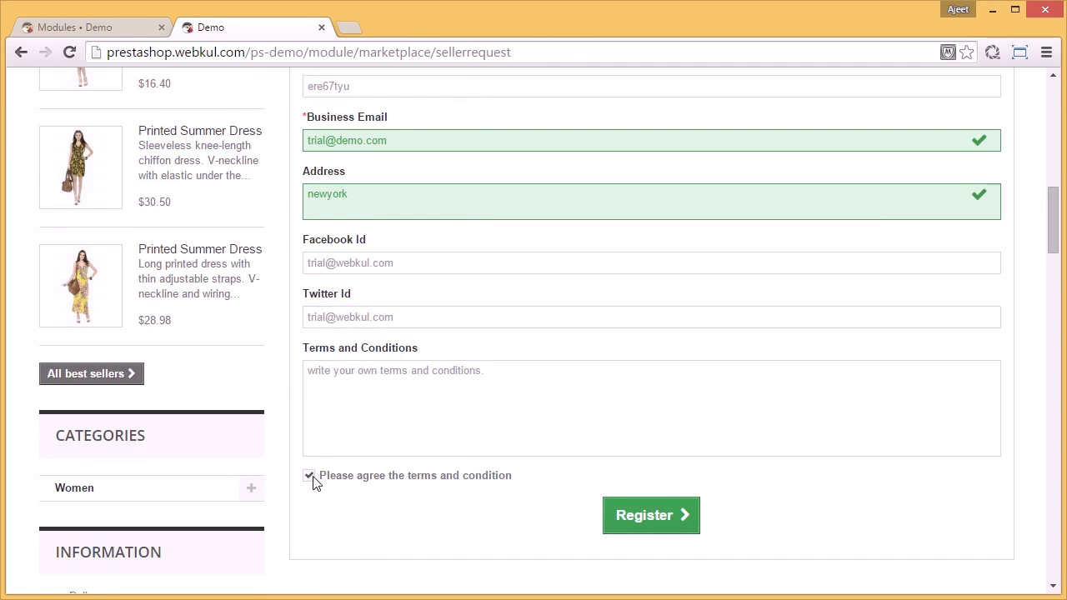
pyautogui.click(655, 524)
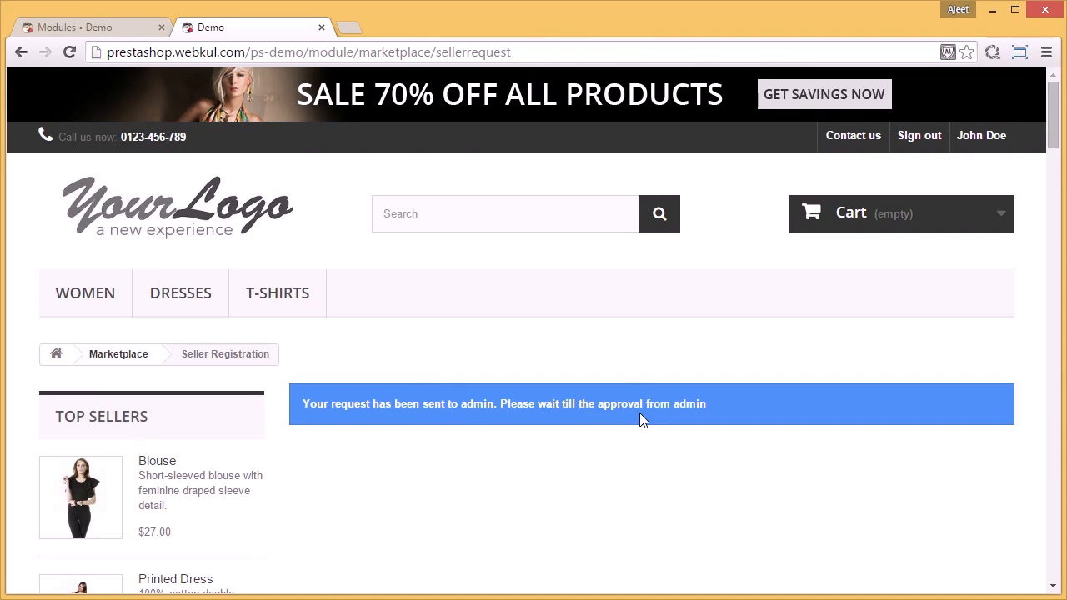
# Step: Approve the Shopde seller in the back office's Manage Seller Profile list by enabling its status
pyautogui.click(127, 33)
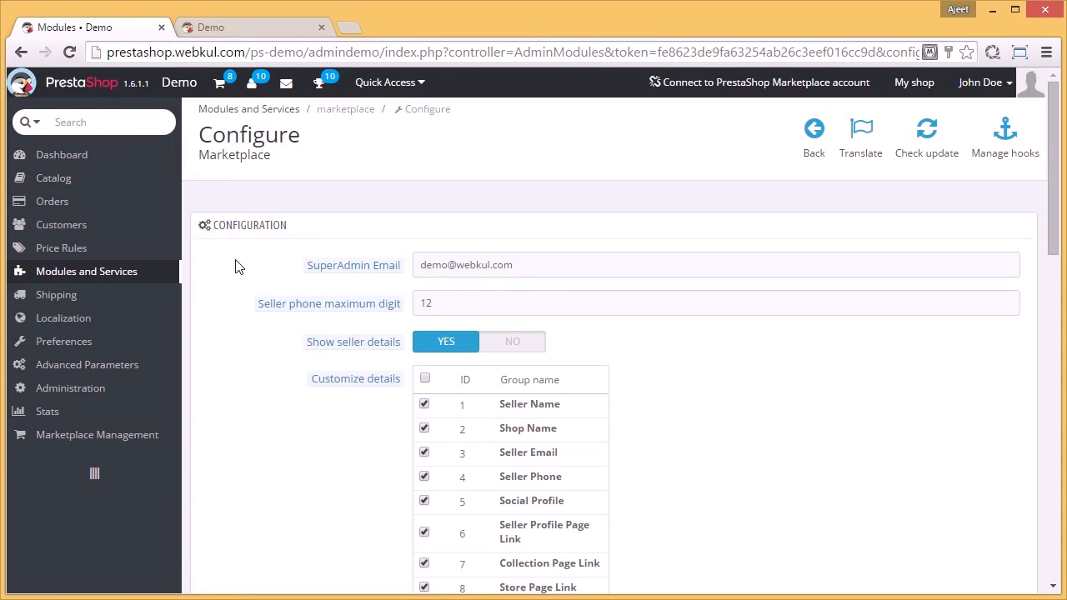
pyautogui.moveTo(162, 440)
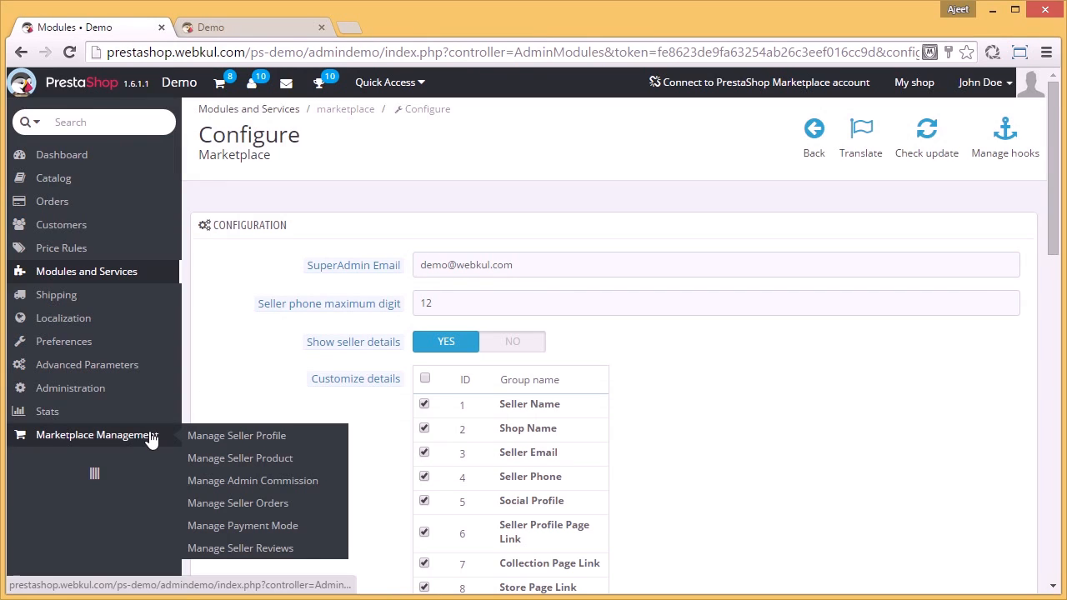
pyautogui.click(223, 438)
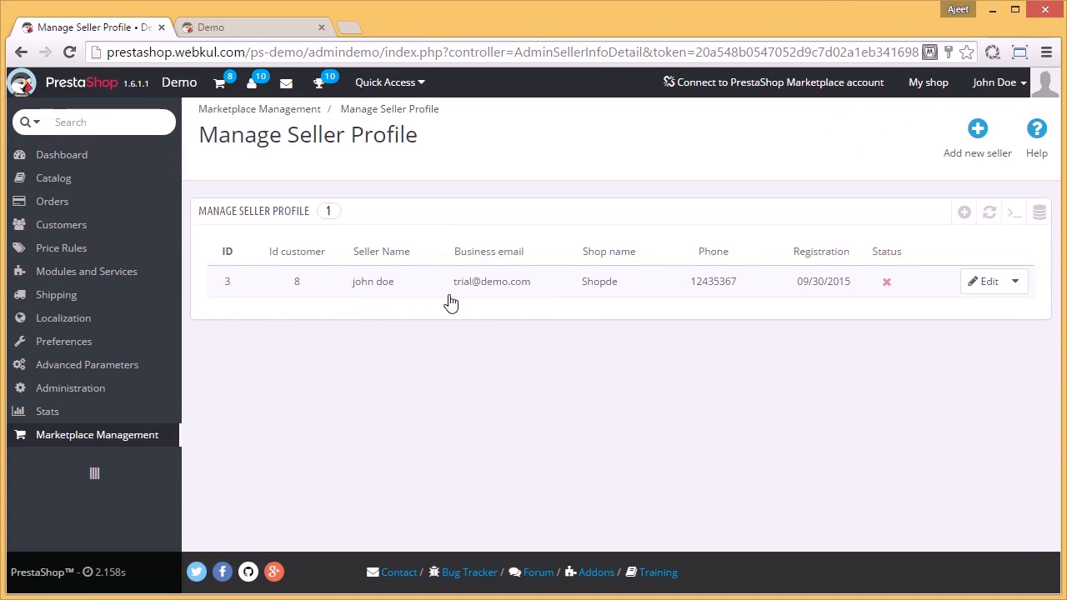
pyautogui.click(892, 288)
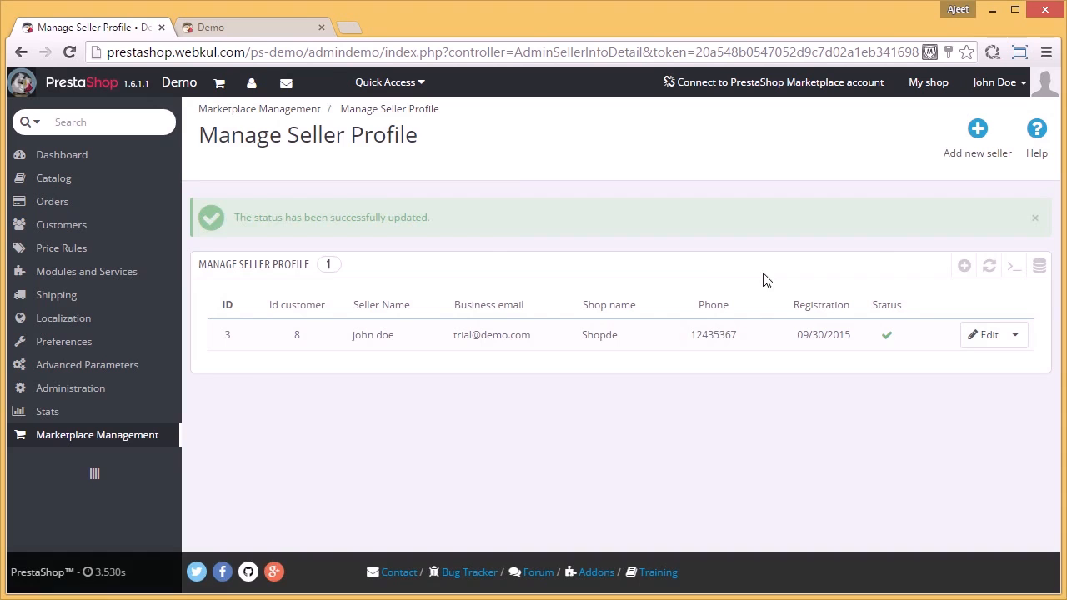
# Step: Open the customer's storefront account page again and examine the options in its Marketplace Account section
pyautogui.click(247, 28)
pyautogui.click(983, 139)
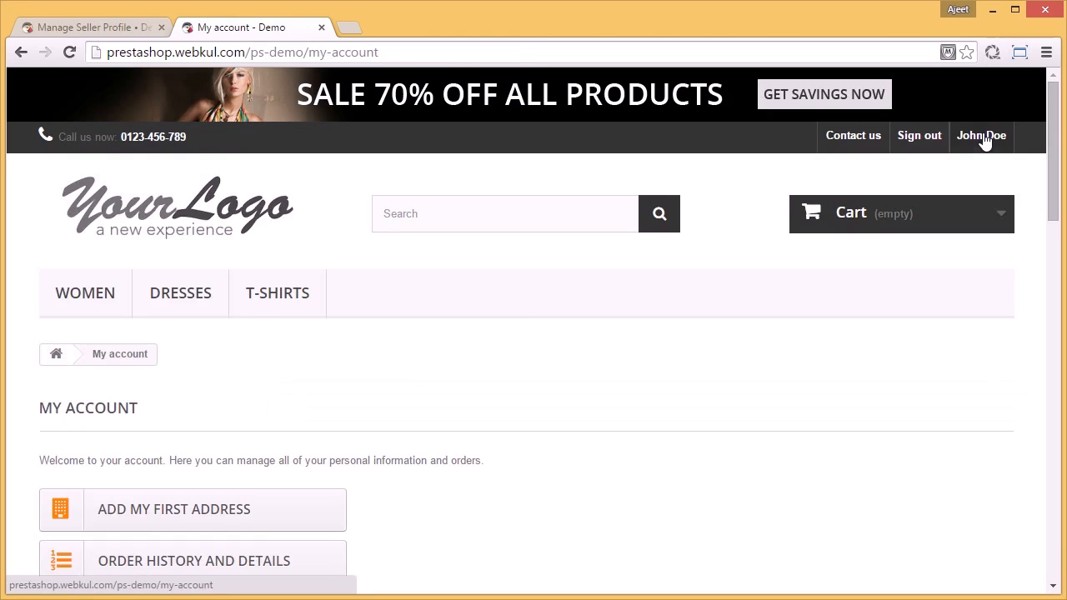
pyautogui.scroll(-4, 498, 507)
pyautogui.scroll(-4, 497, 506)
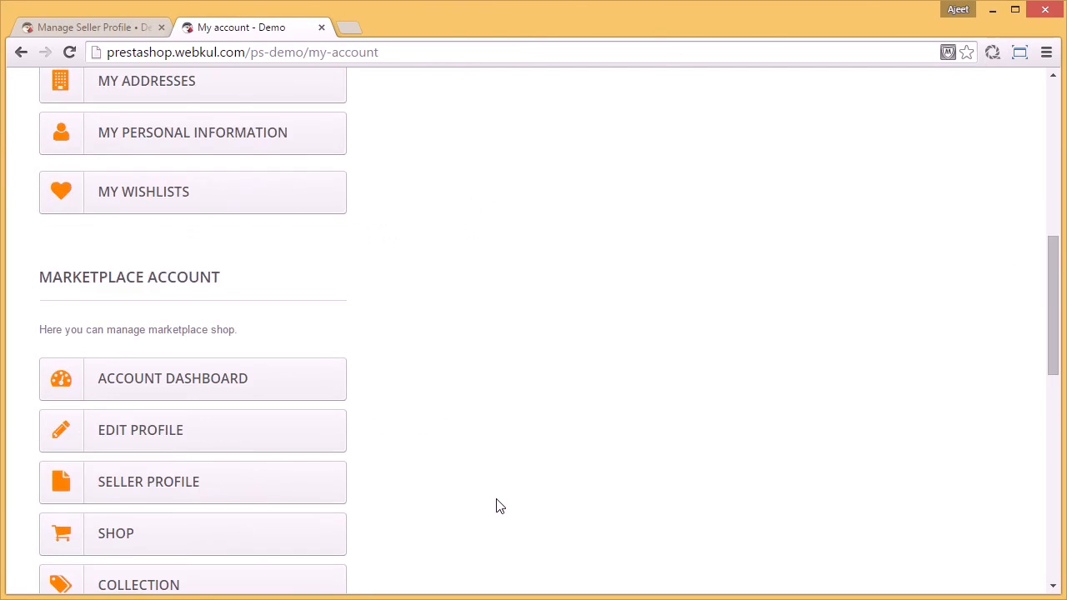
pyautogui.scroll(-1, 374, 303)
pyautogui.scroll(-2, 374, 302)
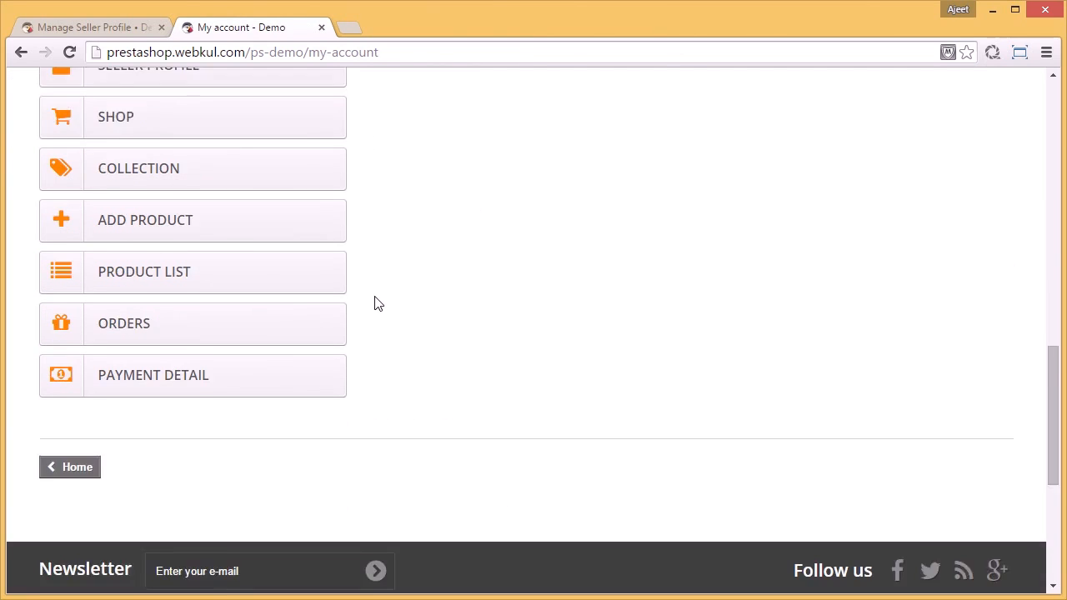
# Step: Open the marketplace form for adding a product and enter "kool" as the product name
pyautogui.scroll(2, 374, 303)
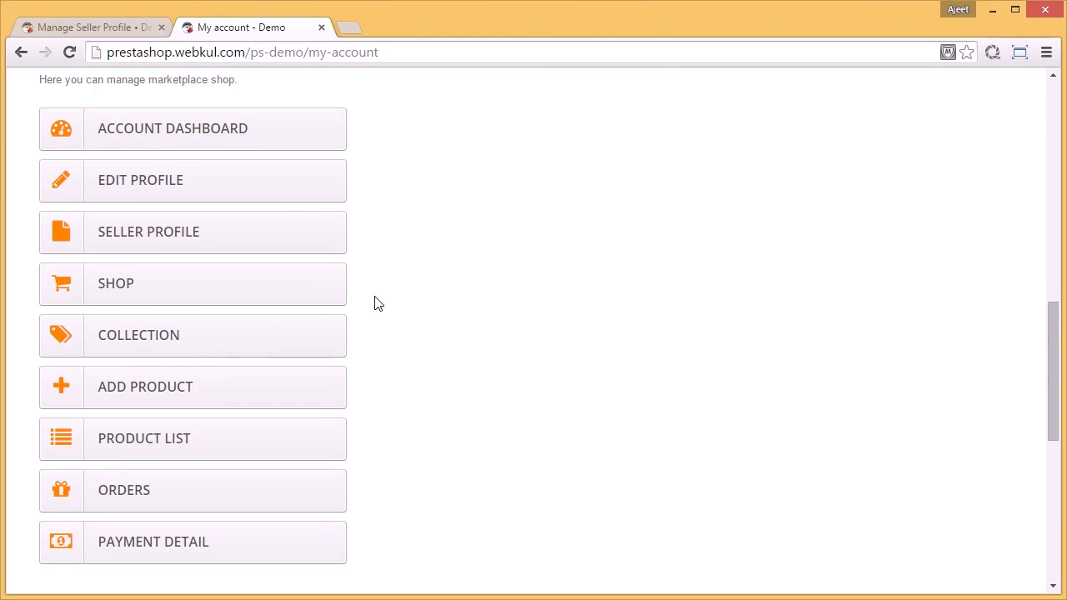
pyautogui.click(217, 397)
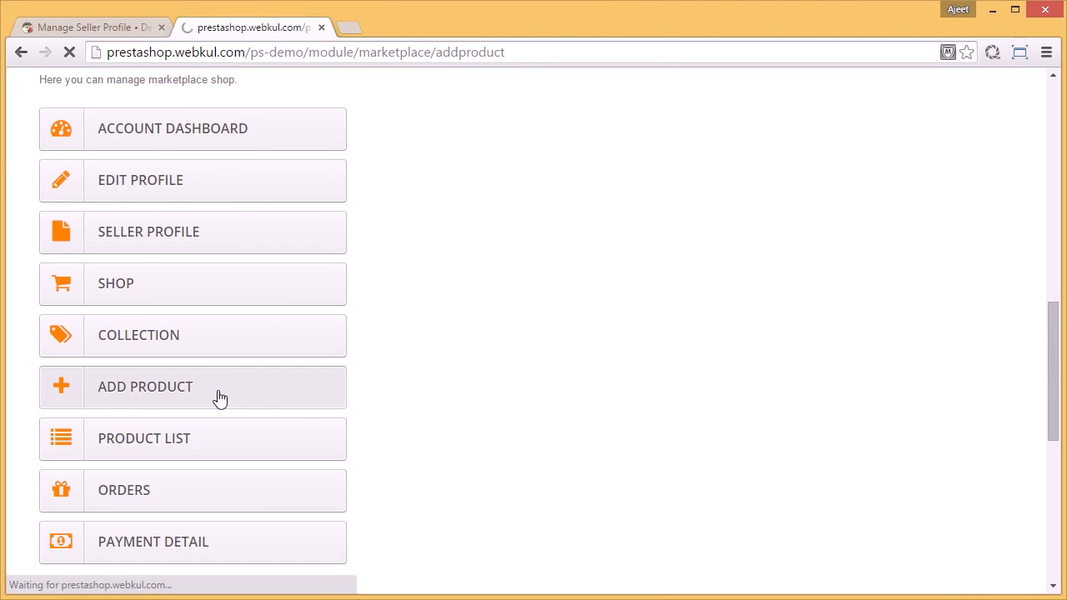
pyautogui.scroll(-2, 615, 333)
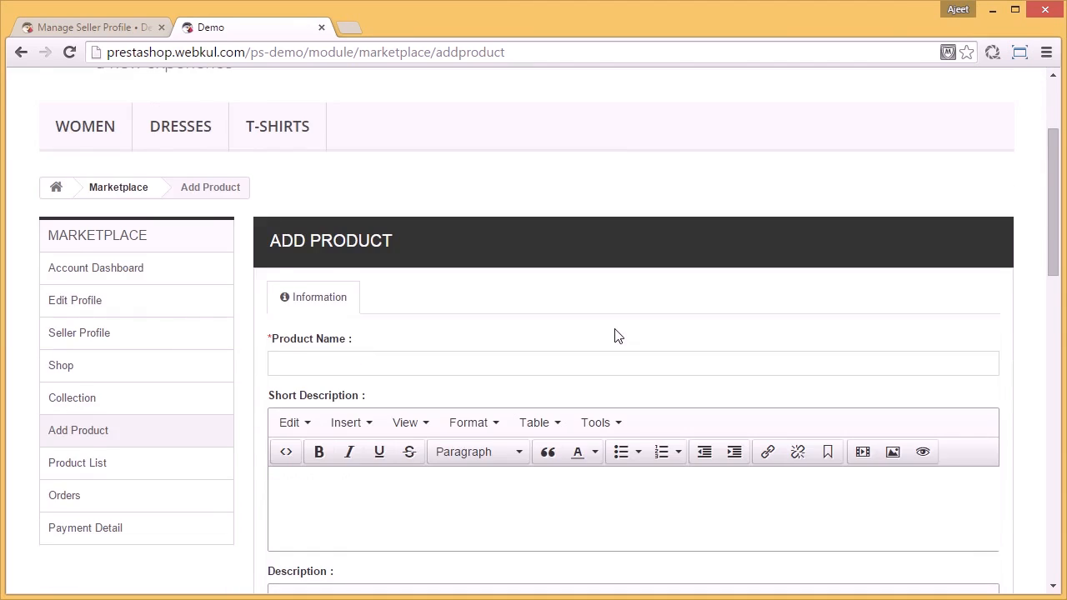
pyautogui.scroll(-1, 615, 333)
pyautogui.click(564, 278)
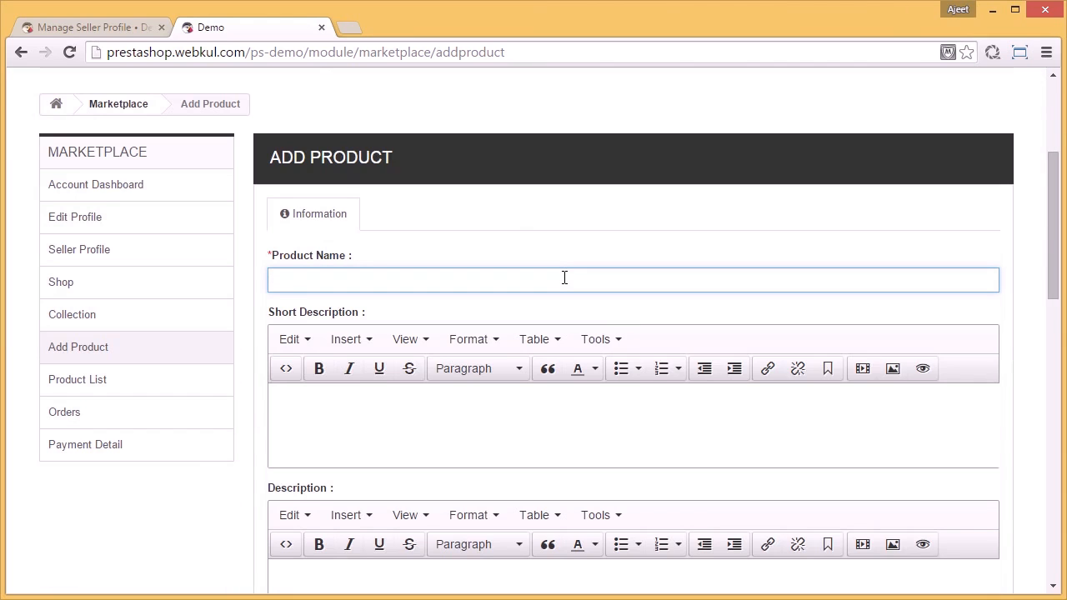
pyautogui.write('kool')
pyautogui.press('Tab')
# Step: Enter "lorem ipsum" as the short description and "lorem ipsum is dummy text" as the description of the product
pyautogui.write('lorem ipsum')
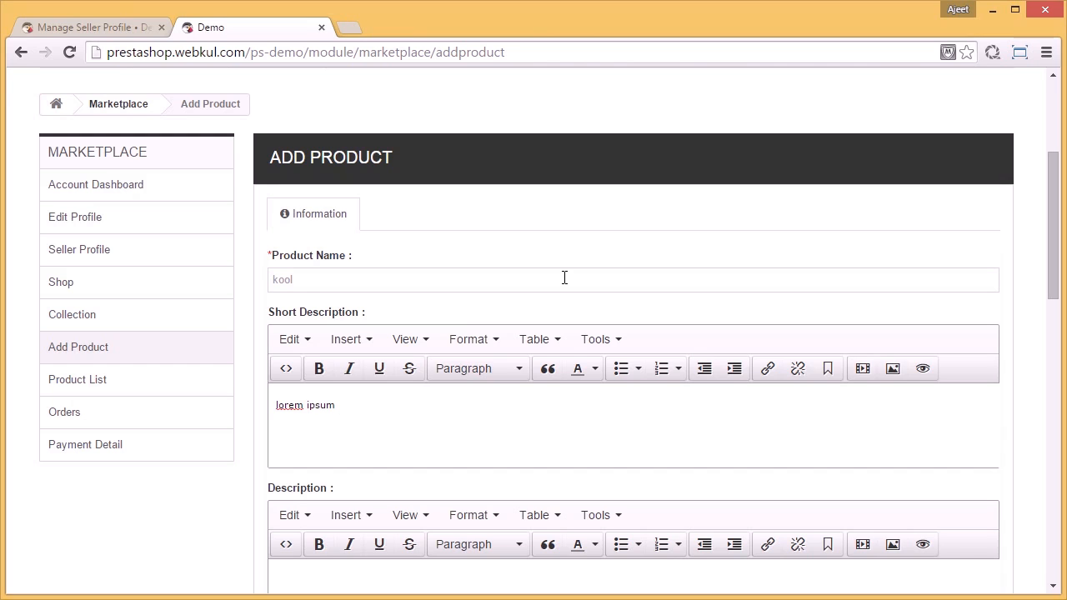
pyautogui.write('m ipsum is dummy text')
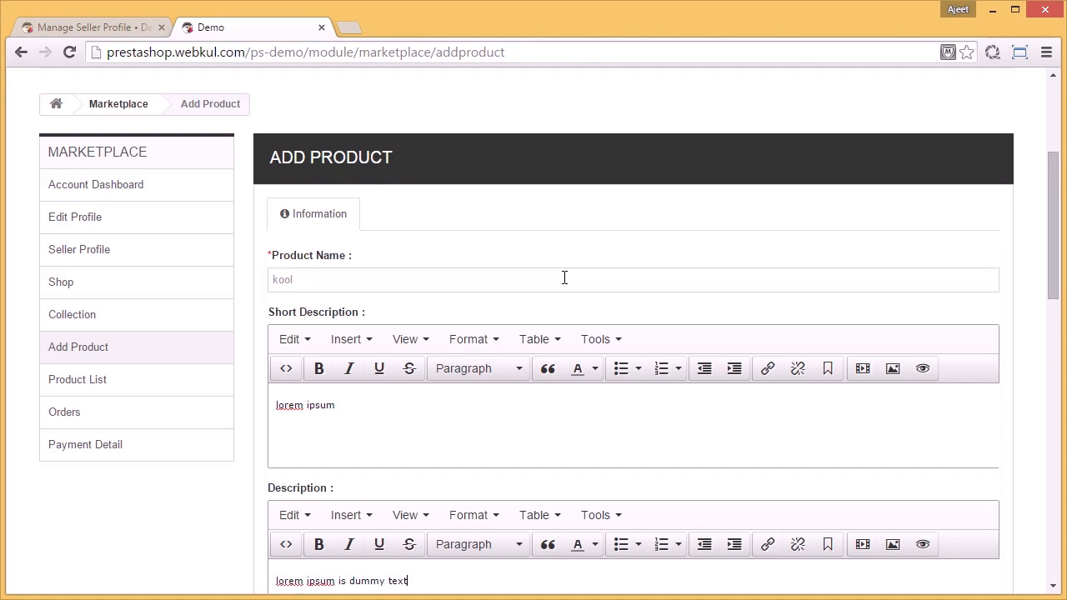
# Step: Set the product's condition to New, its base price to $1000 and its quantity to 34
pyautogui.scroll(-4, 564, 284)
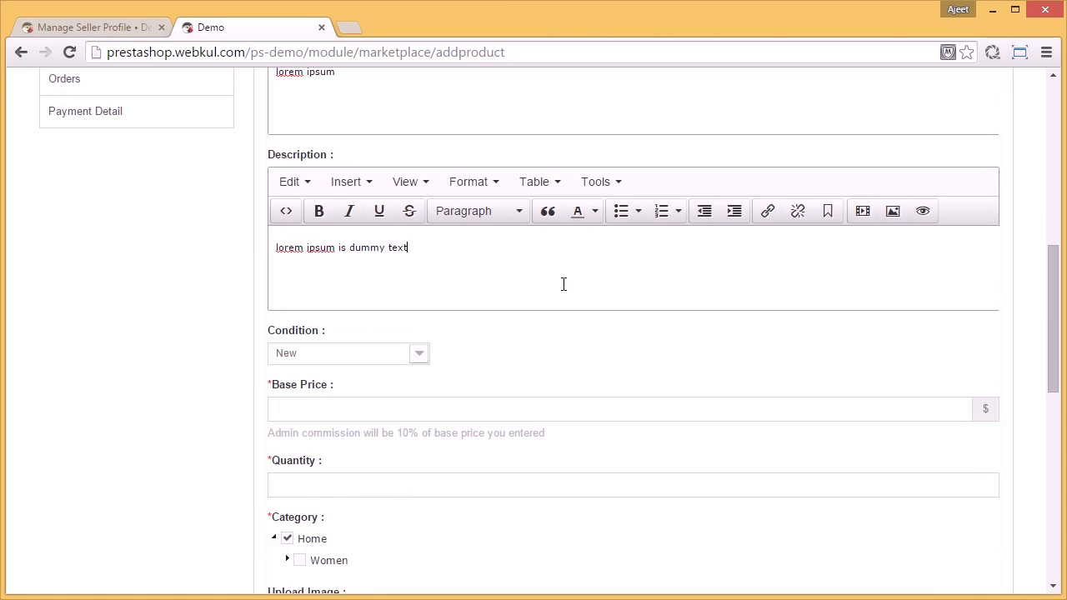
pyautogui.click(415, 357)
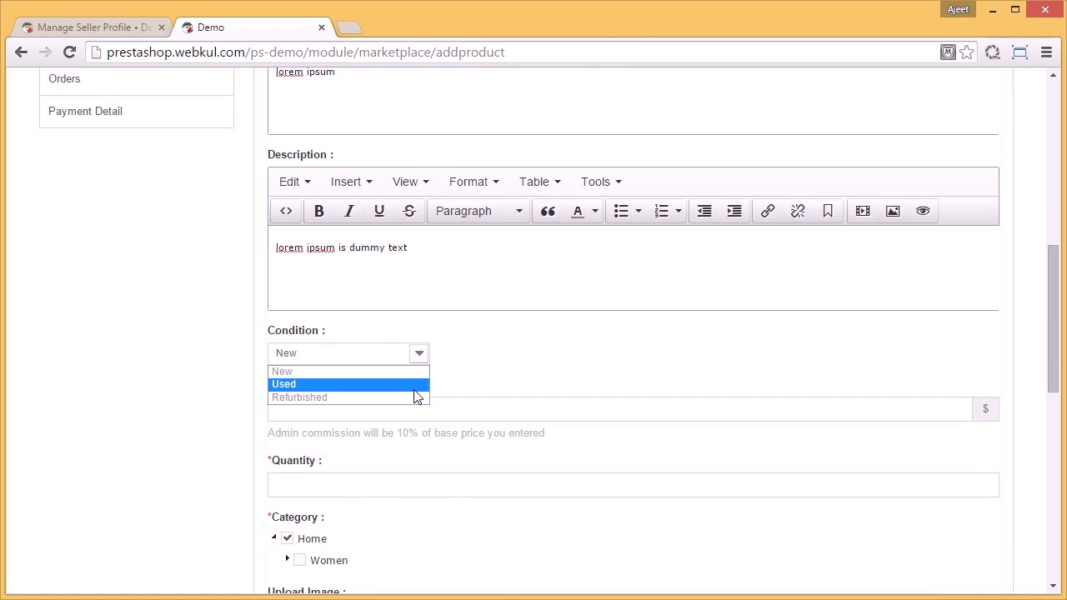
pyautogui.click(415, 372)
pyautogui.click(414, 407)
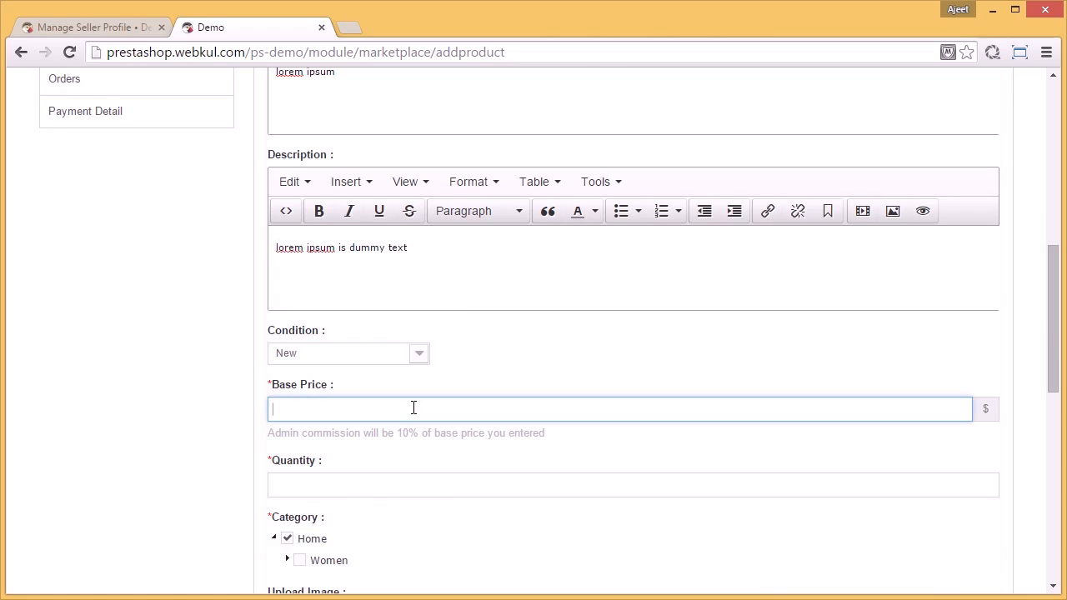
pyautogui.write('1')
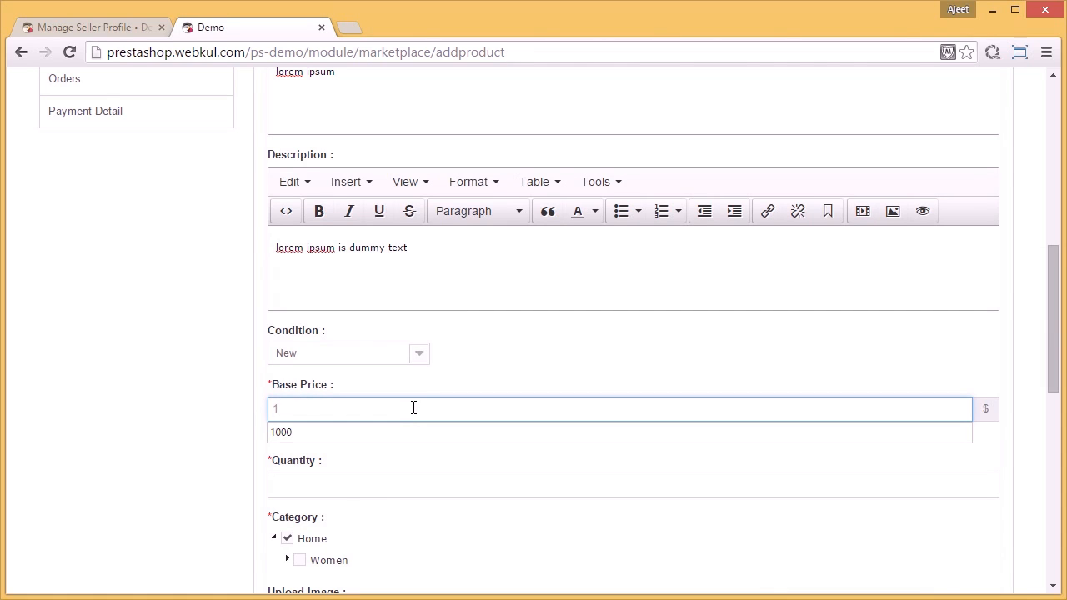
pyautogui.write('000')
pyautogui.click(422, 425)
pyautogui.click(427, 483)
pyautogui.write('34')
# Step: Upload 200712_chopshop_tshirt.jpg from the Videos folder as the product image and submit the new product
pyautogui.scroll(-2, 430, 482)
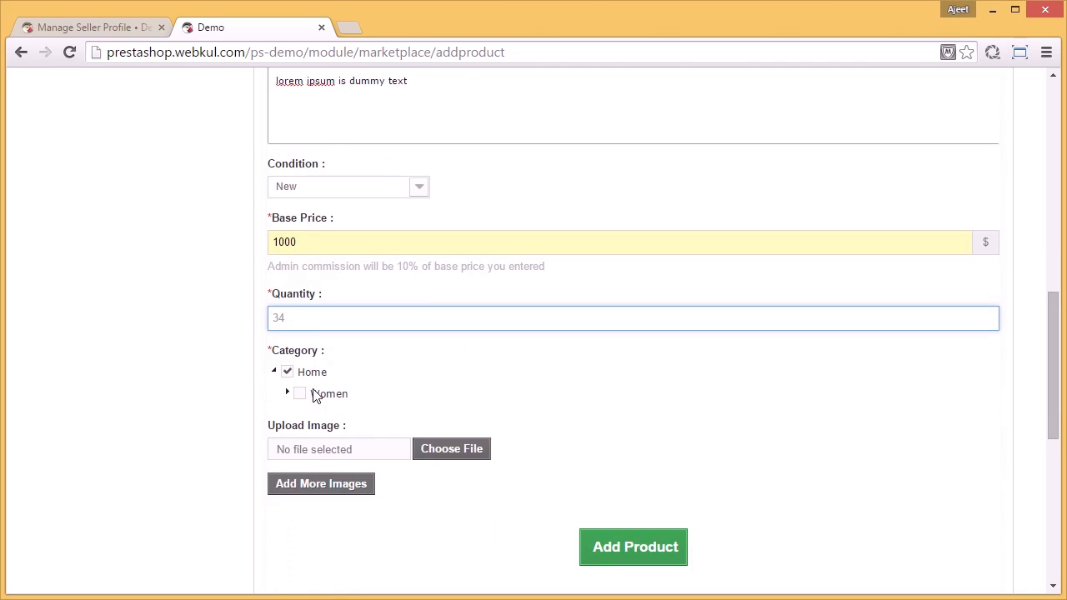
pyautogui.click(453, 450)
pyautogui.click(417, 134)
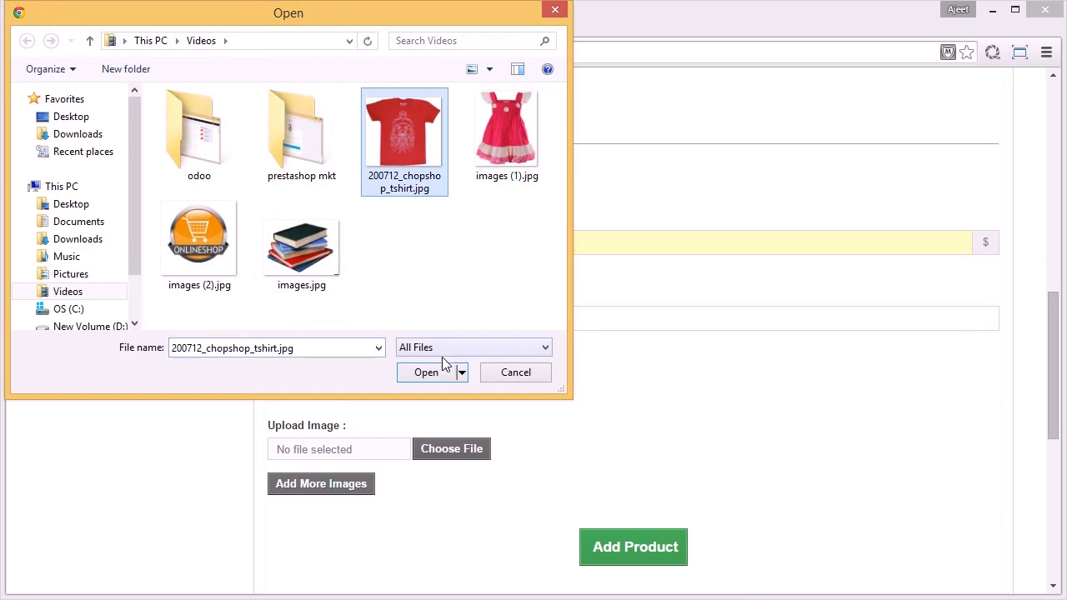
pyautogui.click(427, 372)
pyautogui.click(609, 550)
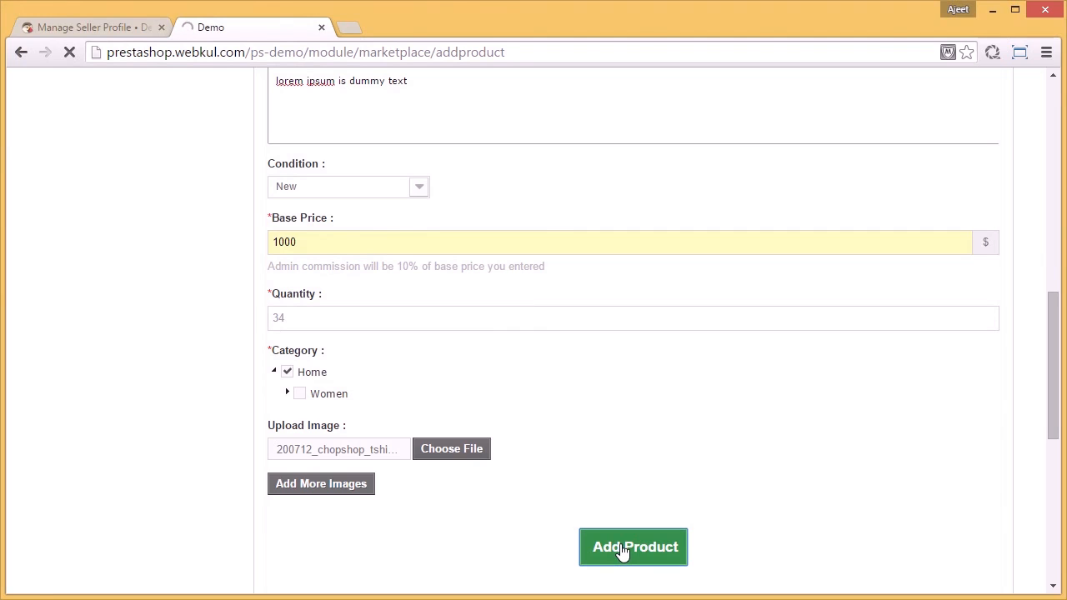
# Step: Open the seller's Product List and check the approval status of the kool product
pyautogui.scroll(-4, 491, 377)
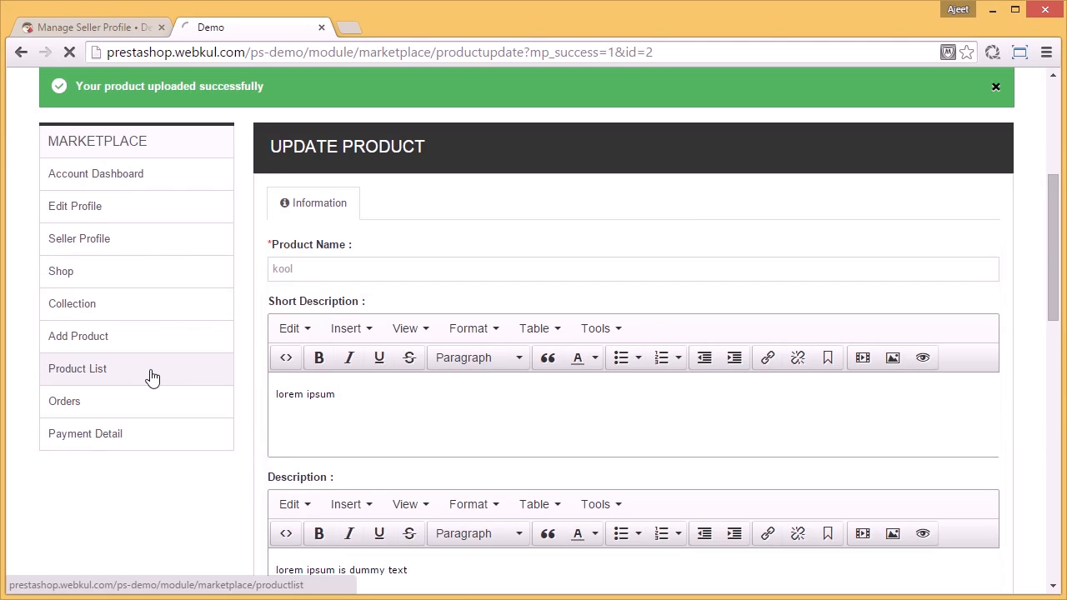
pyautogui.click(152, 377)
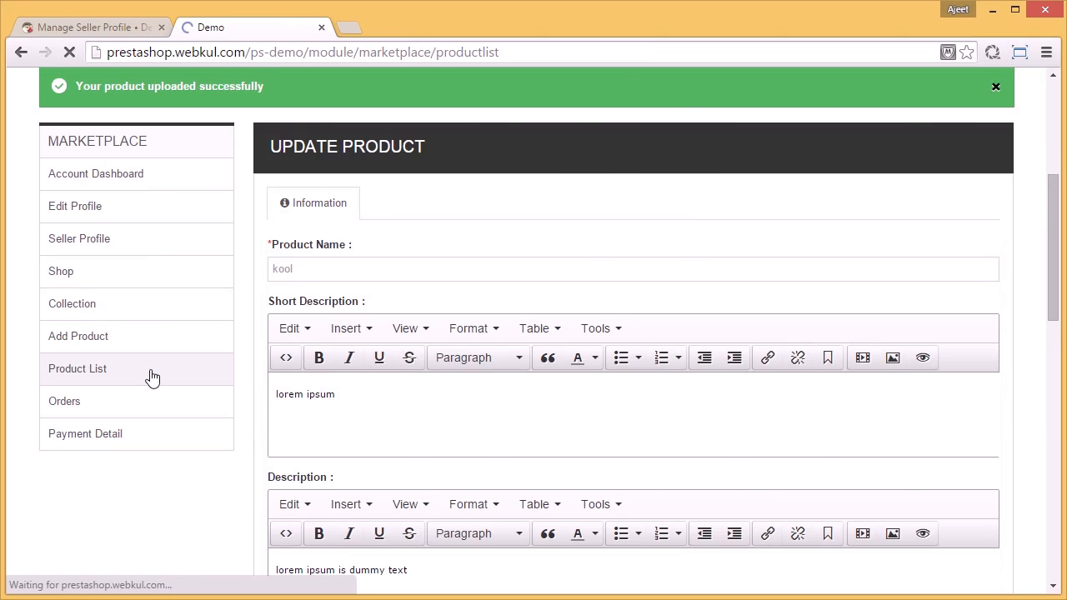
pyautogui.scroll(-2, 496, 303)
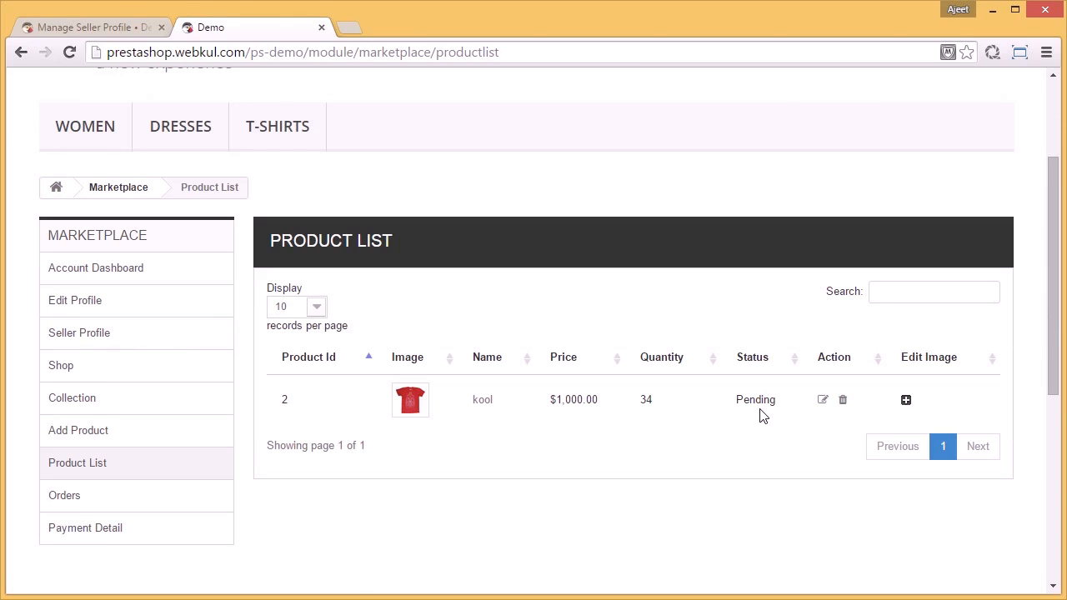
# Step: Approve the kool product in the back office's Manage Seller Product list by enabling its status
pyautogui.click(113, 28)
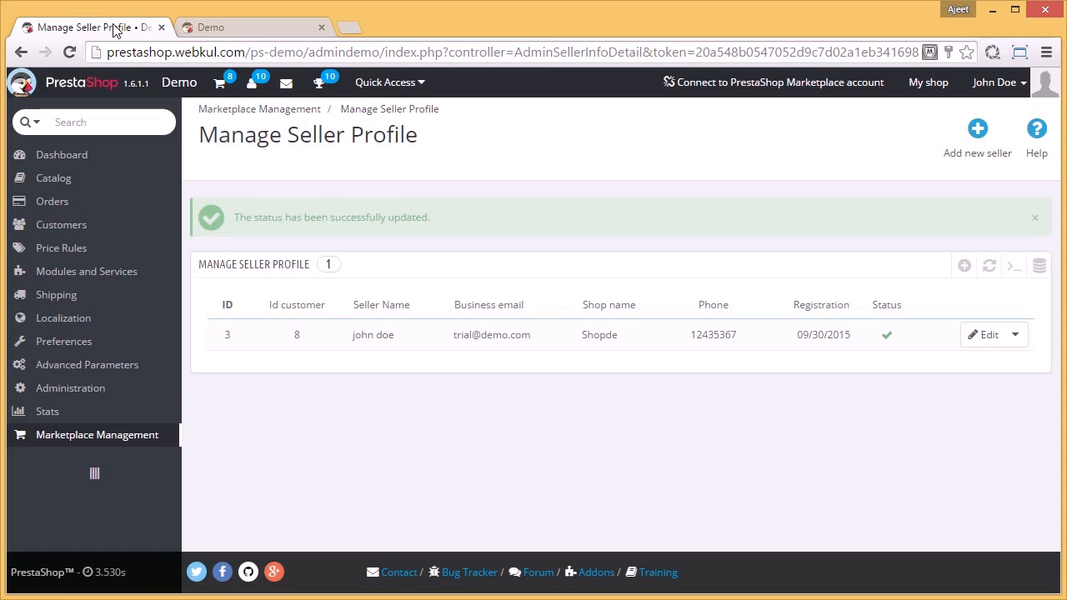
pyautogui.moveTo(152, 439)
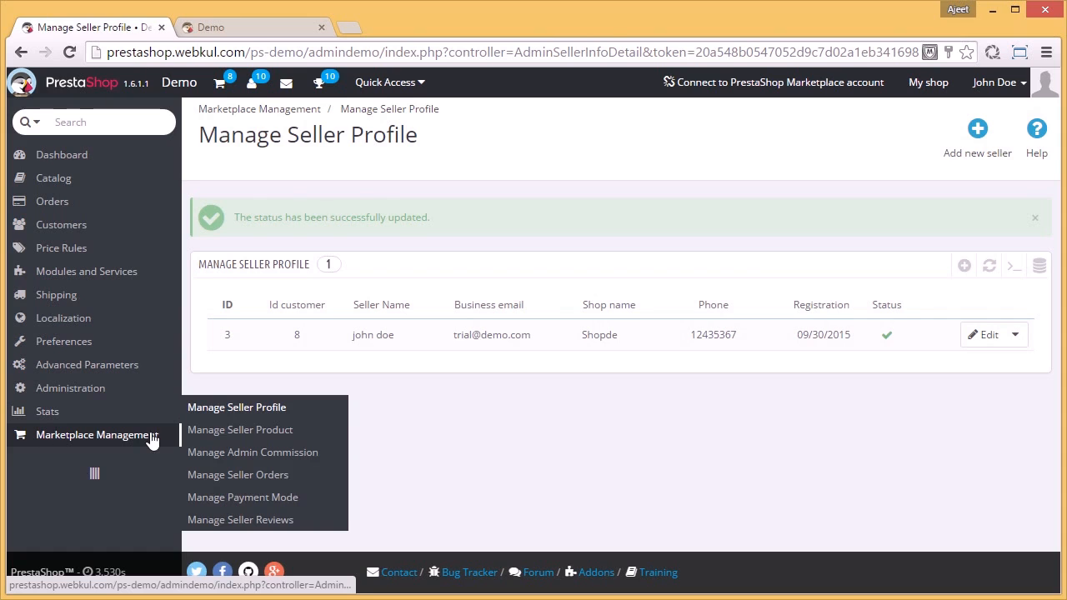
pyautogui.click(218, 433)
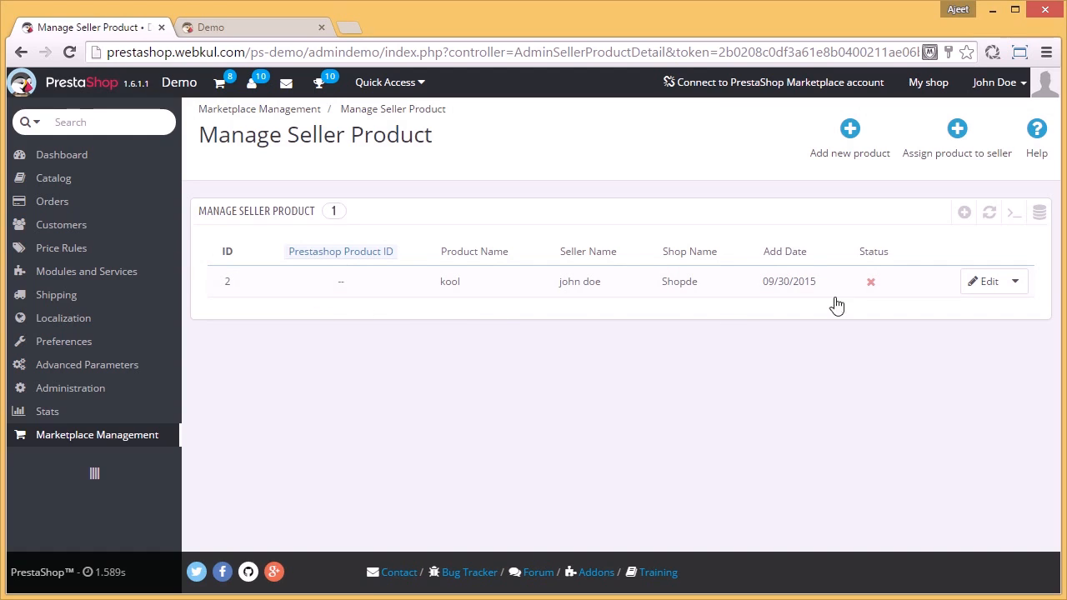
pyautogui.click(870, 283)
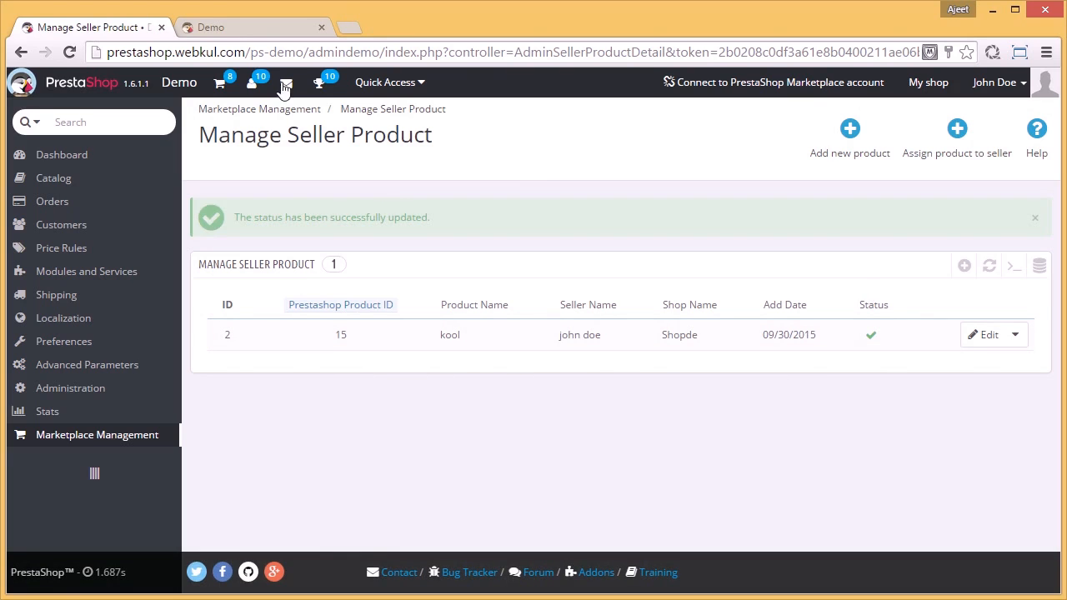
# Step: Return to the storefront, reload the seller's Product List and check the kool product's status again
pyautogui.click(236, 26)
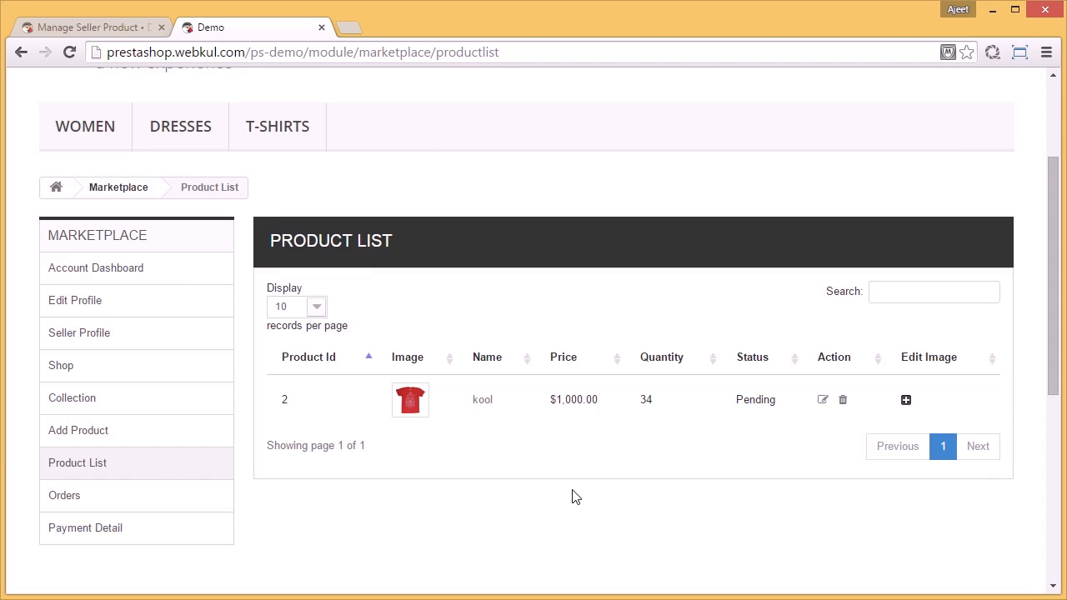
pyautogui.click(176, 469)
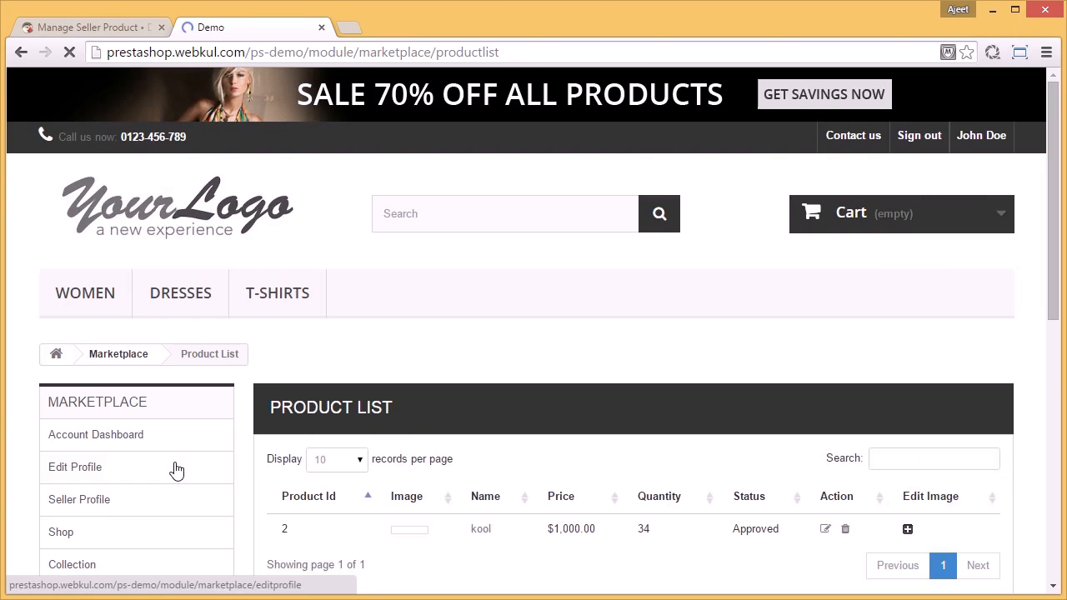
pyautogui.scroll(-3, 691, 392)
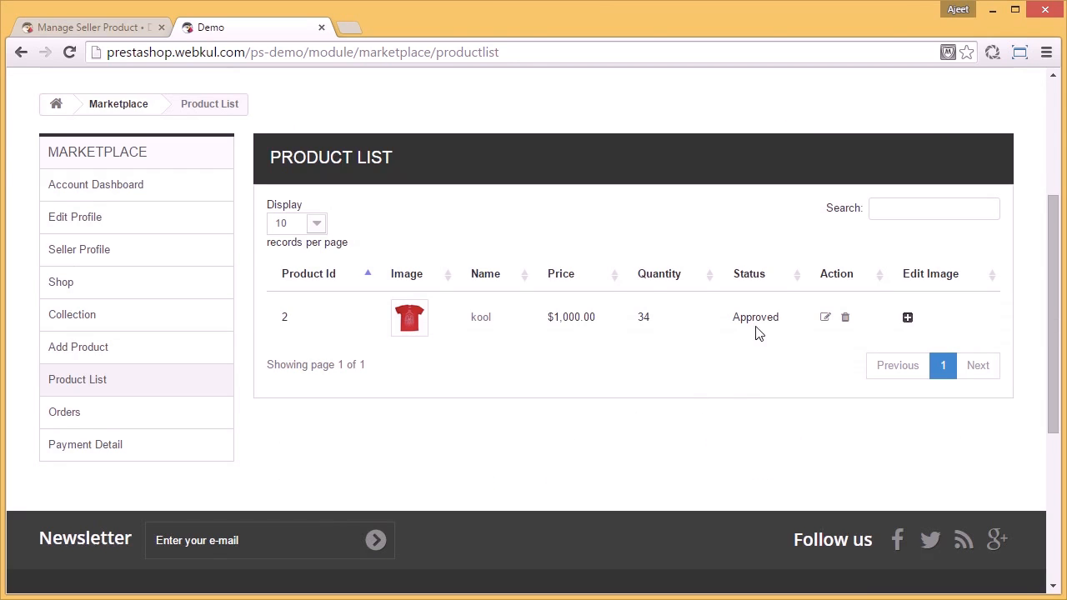
pyautogui.scroll(3, 735, 412)
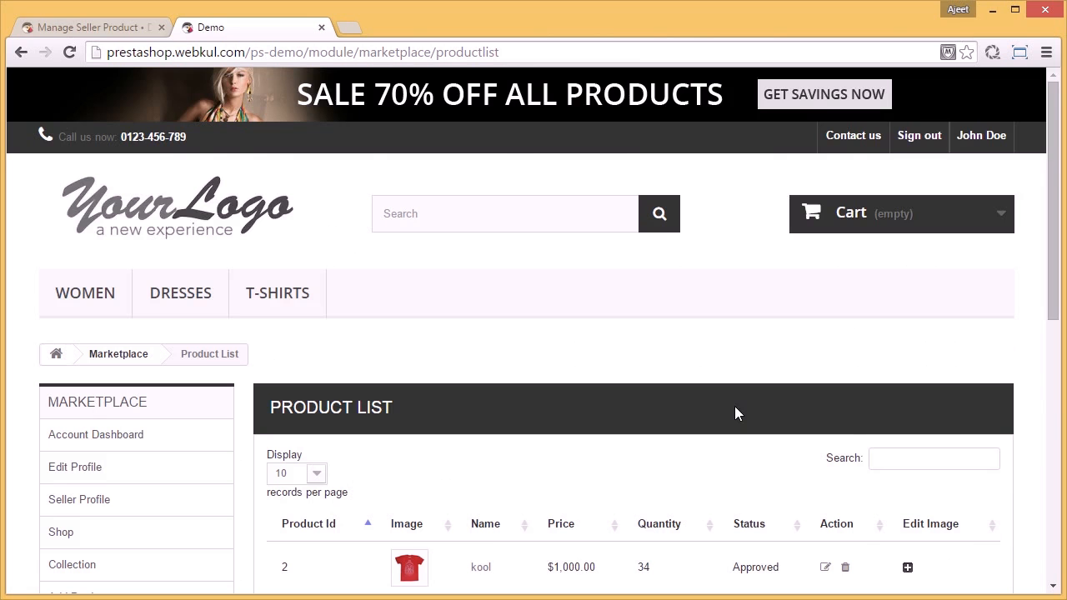
pyautogui.scroll(-2, 735, 406)
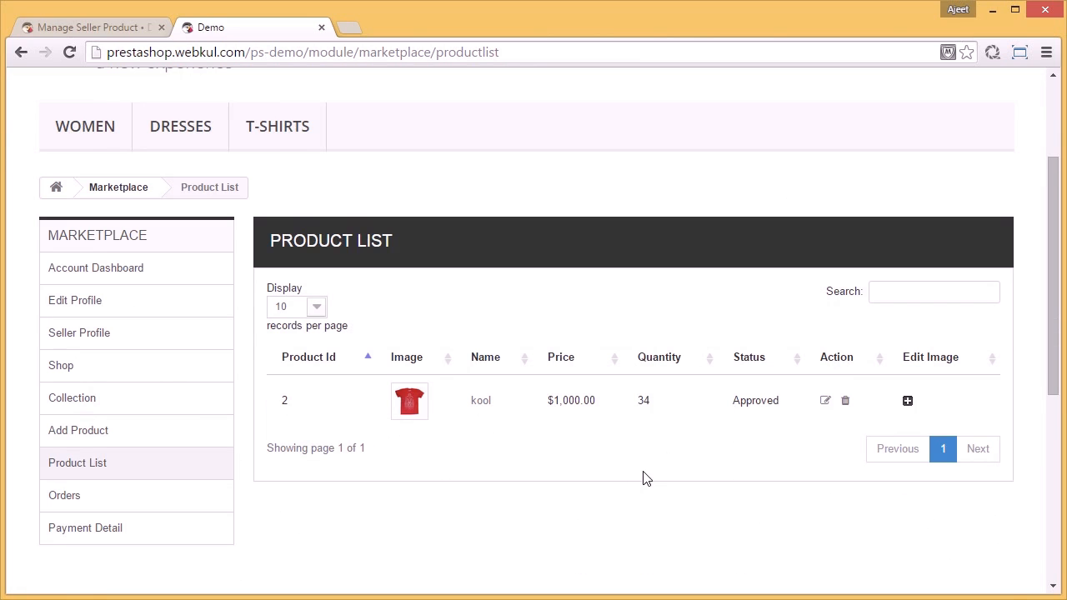
# Step: Sign out of the seller account and sign in as another customer with that customer's e-mail address and account password
pyautogui.scroll(2, 645, 477)
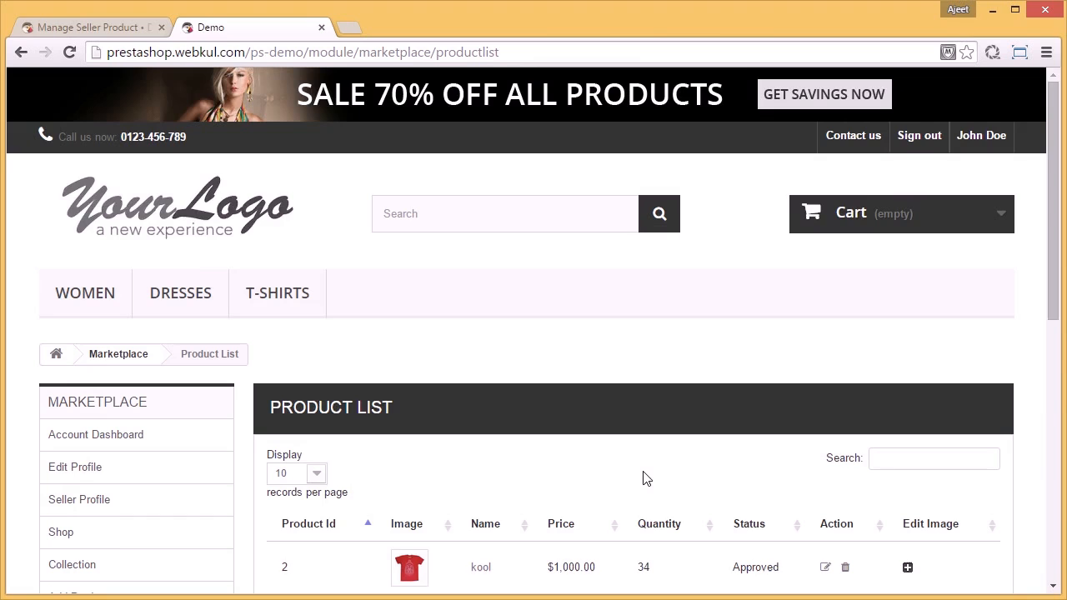
pyautogui.click(914, 137)
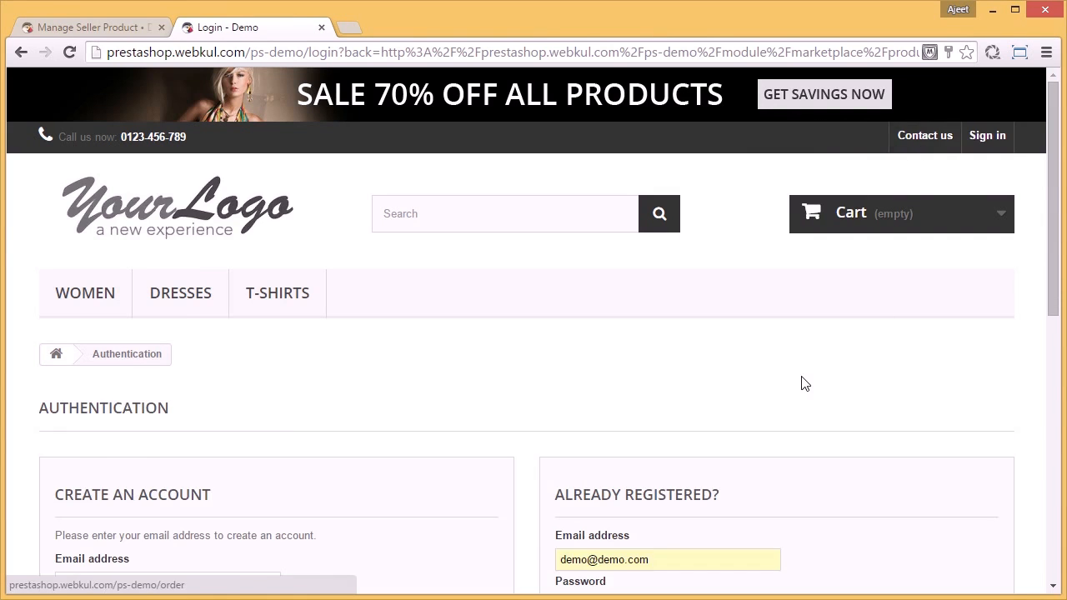
pyautogui.scroll(-3, 803, 381)
pyautogui.tripleClick(592, 310)
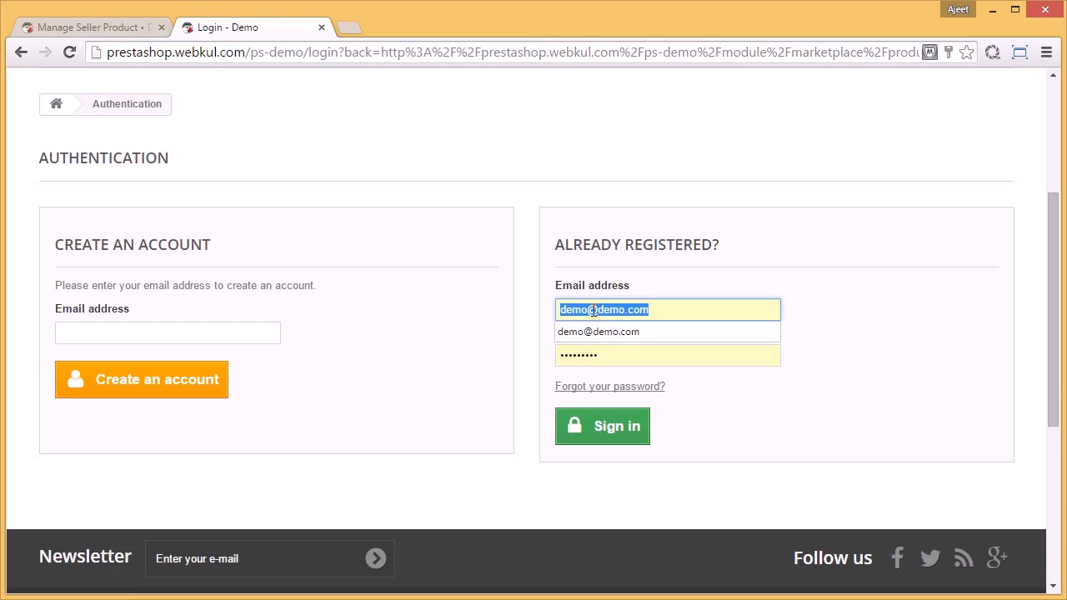
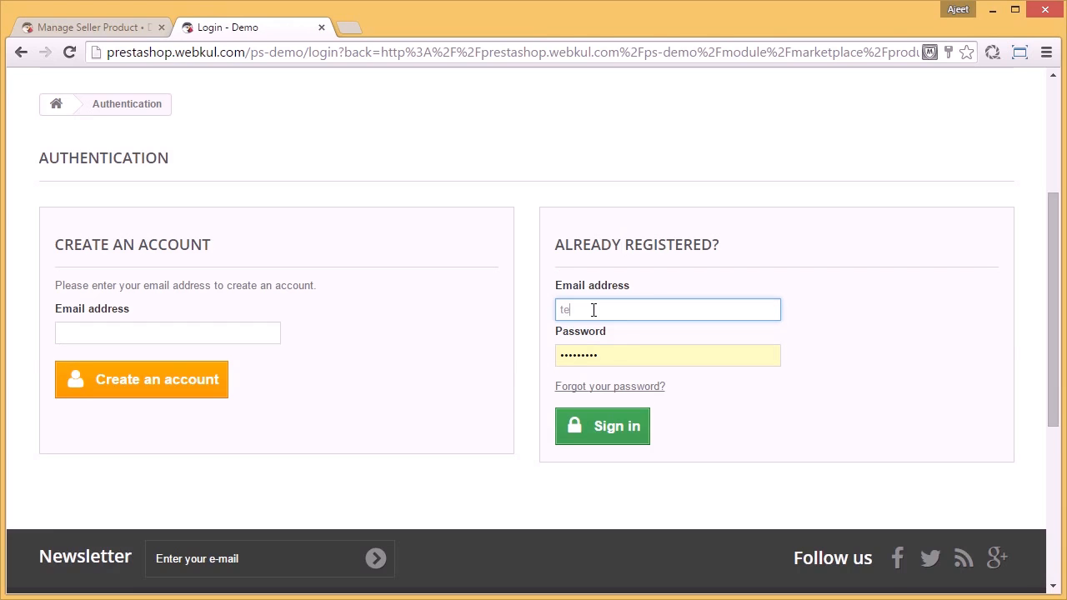
pyautogui.press('Tab')
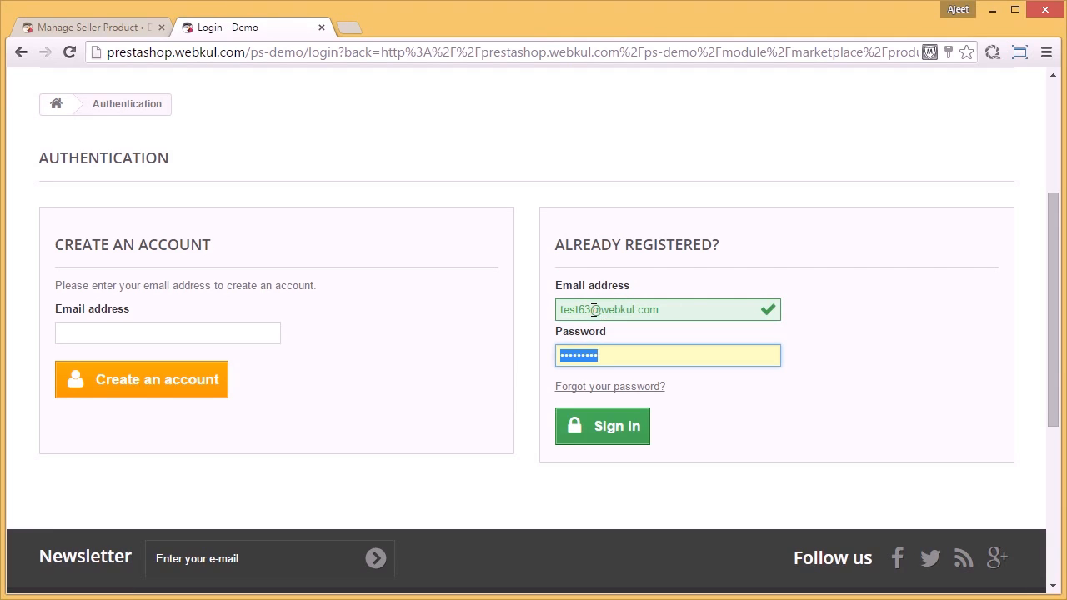
pyautogui.write('we')
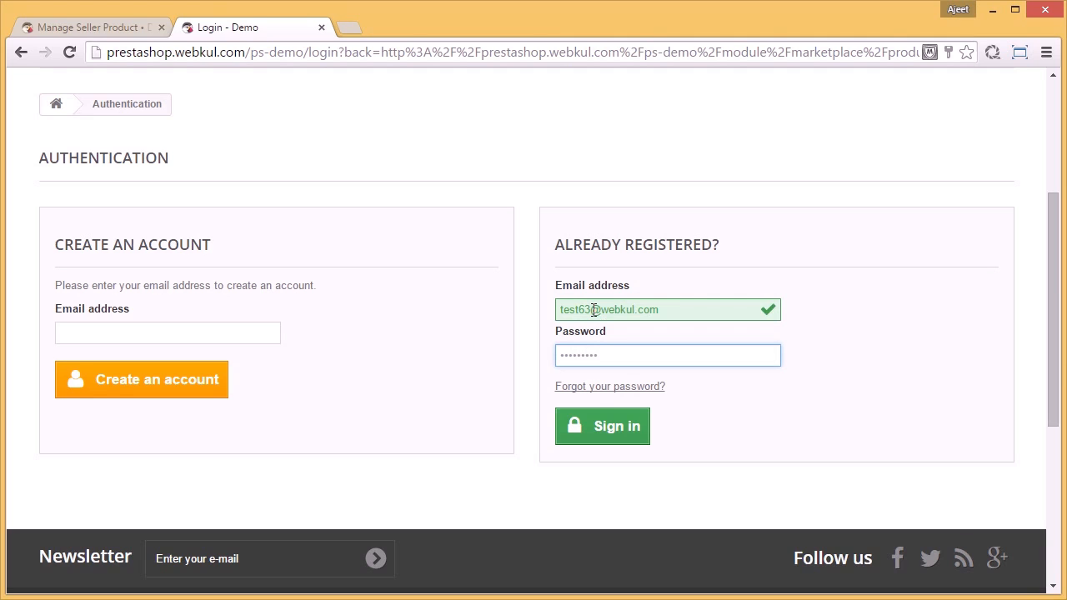
pyautogui.click(616, 423)
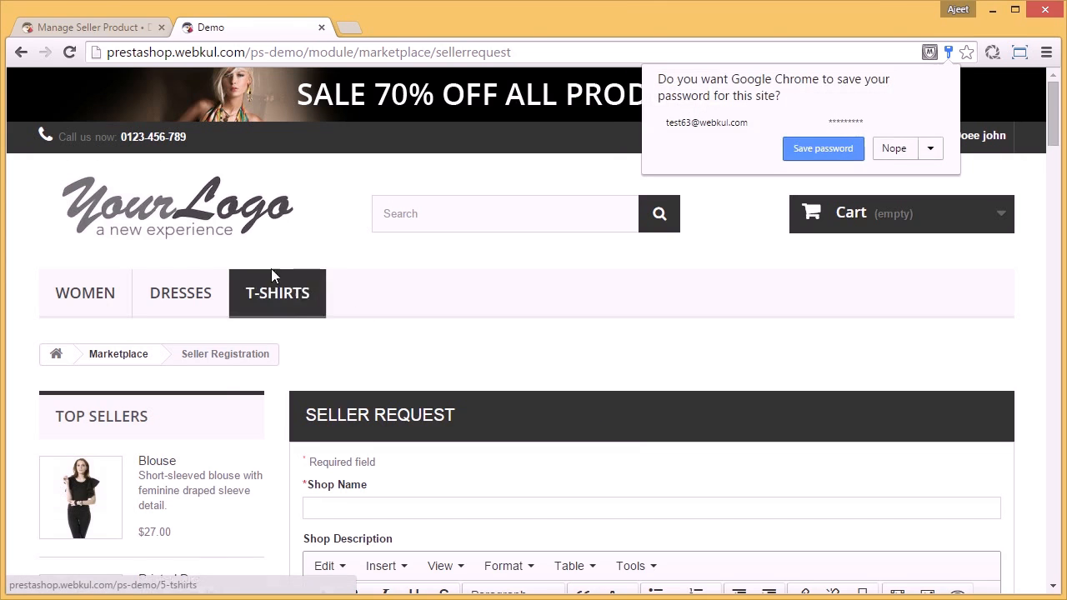
# Step: Open the store's home page and locate the kool T-shirt among the new arrivals
pyautogui.click(220, 221)
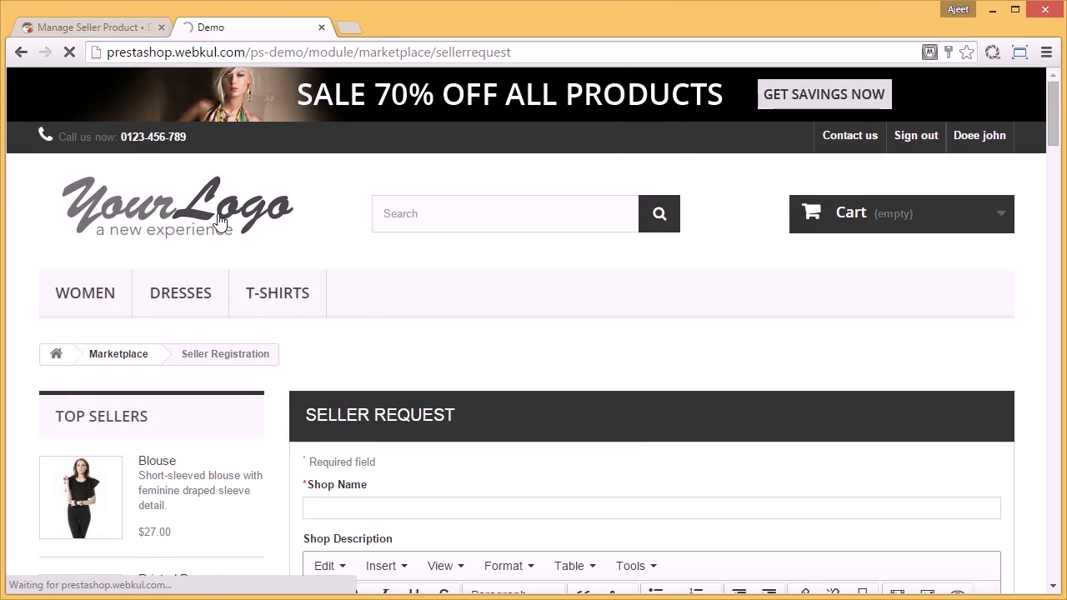
pyautogui.scroll(-4, 220, 221)
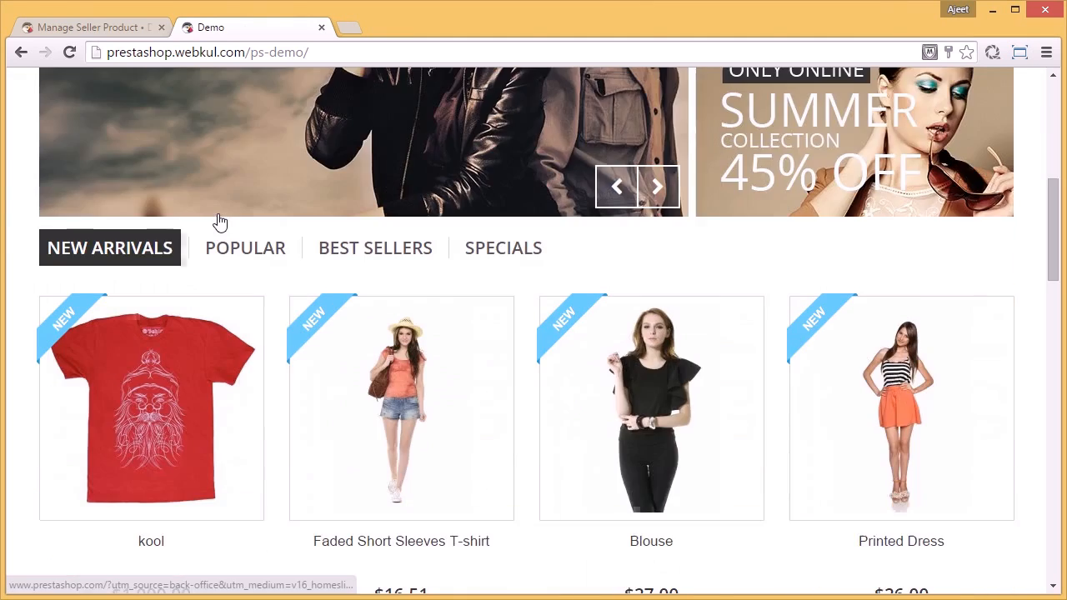
pyautogui.scroll(-2, 219, 221)
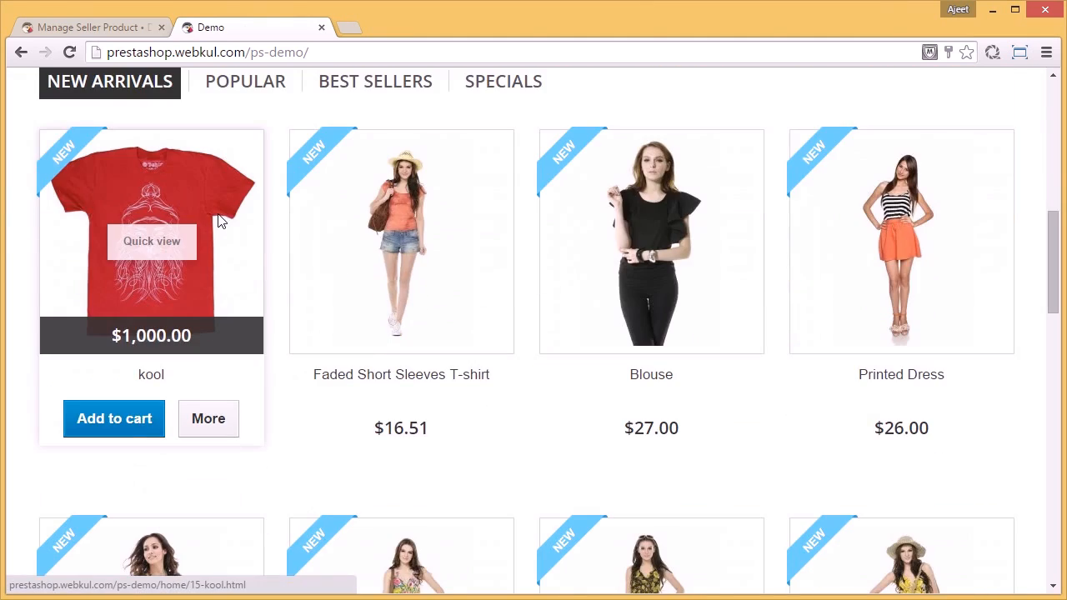
# Step: Open the kool product page and view the seller's profile from its Seller Detail section
pyautogui.click(55, 152)
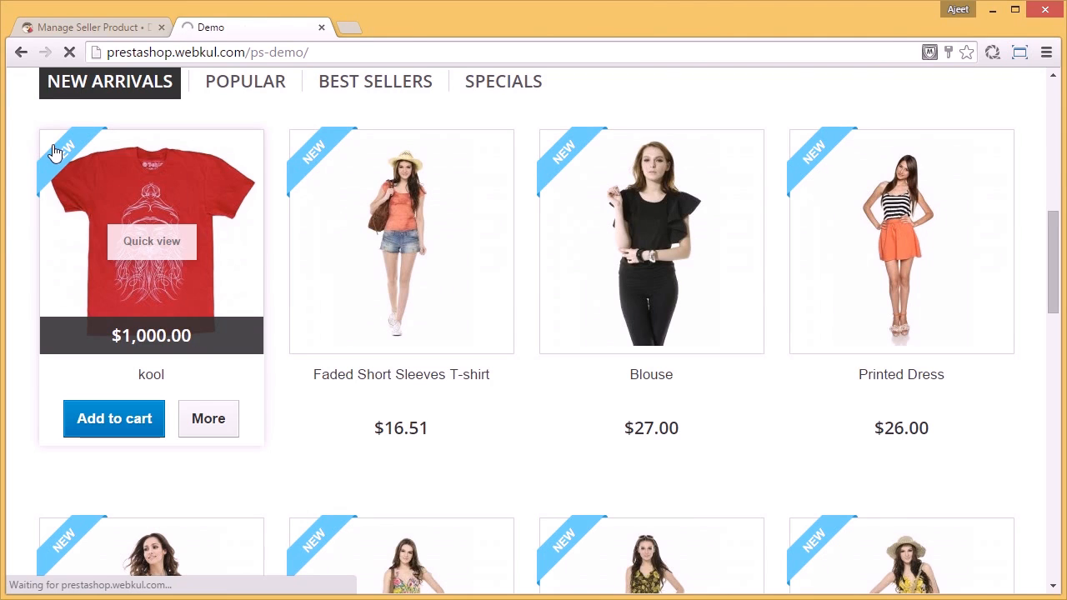
pyautogui.scroll(-9, 469, 293)
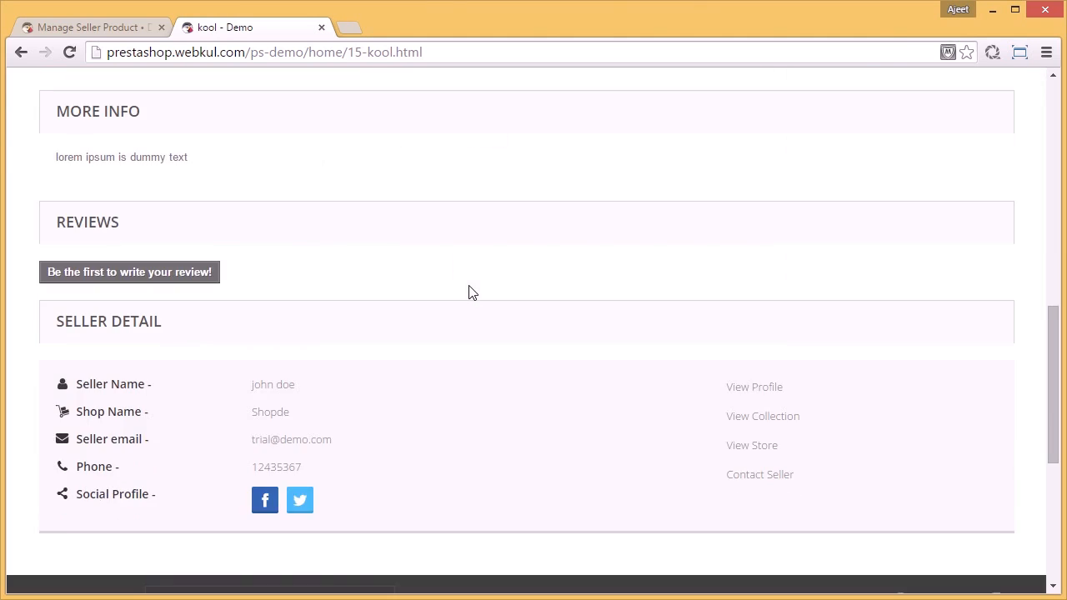
pyautogui.scroll(-1, 469, 293)
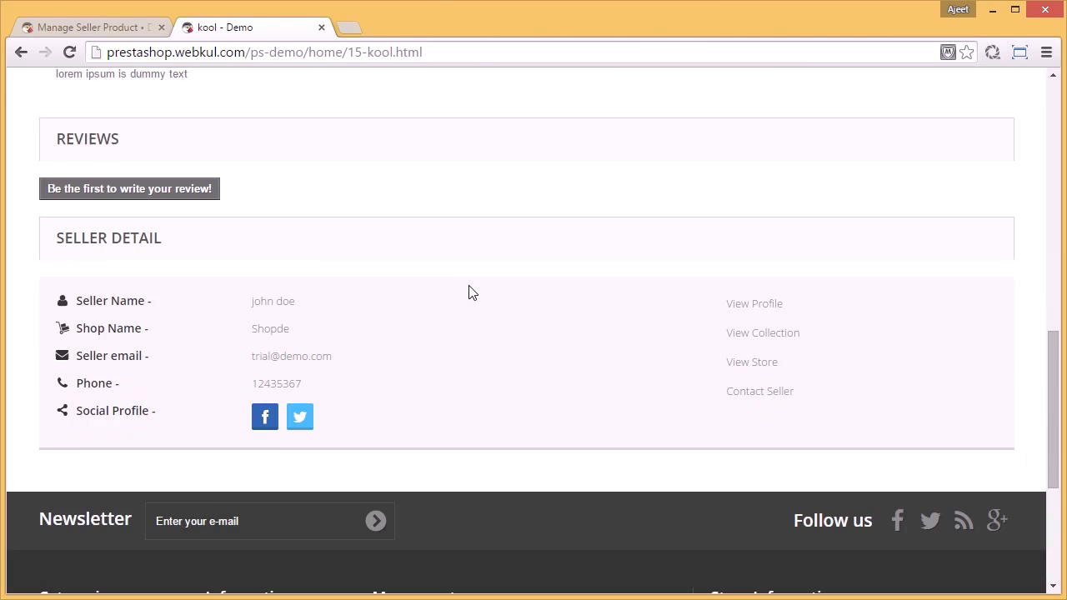
pyautogui.click(759, 306)
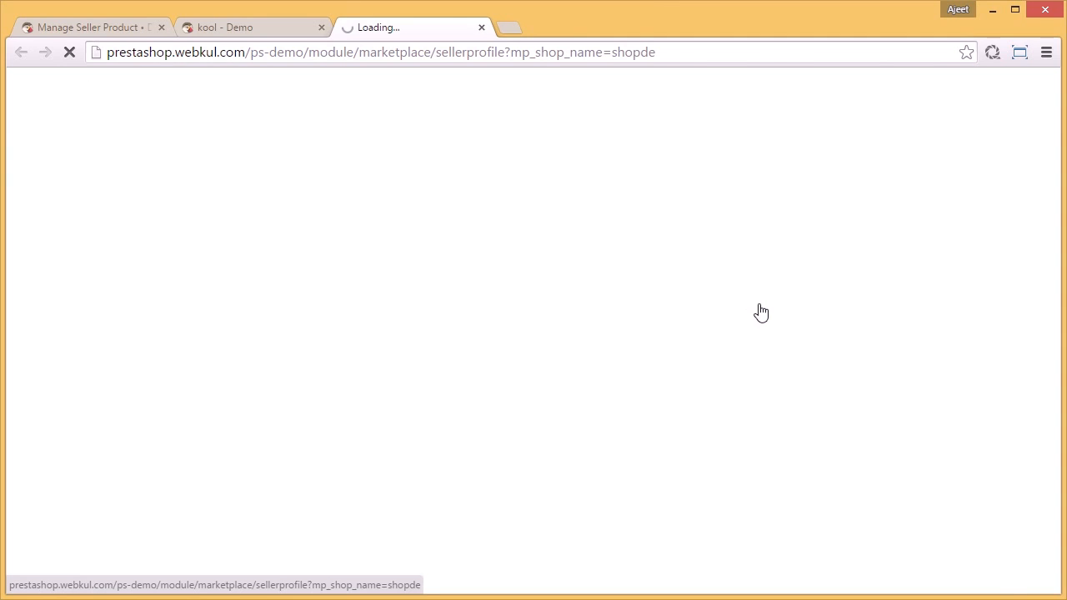
# Step: Write a five-star review about the seller with the comment "lorem ipsum is dummy text" and send it
pyautogui.scroll(-8, 759, 309)
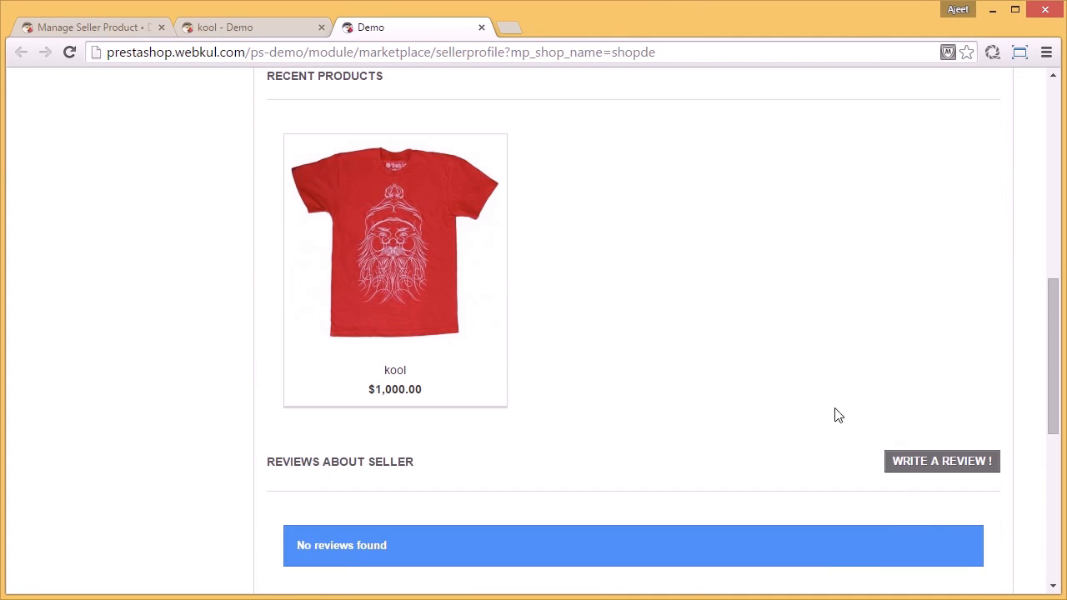
pyautogui.click(909, 464)
pyautogui.click(536, 365)
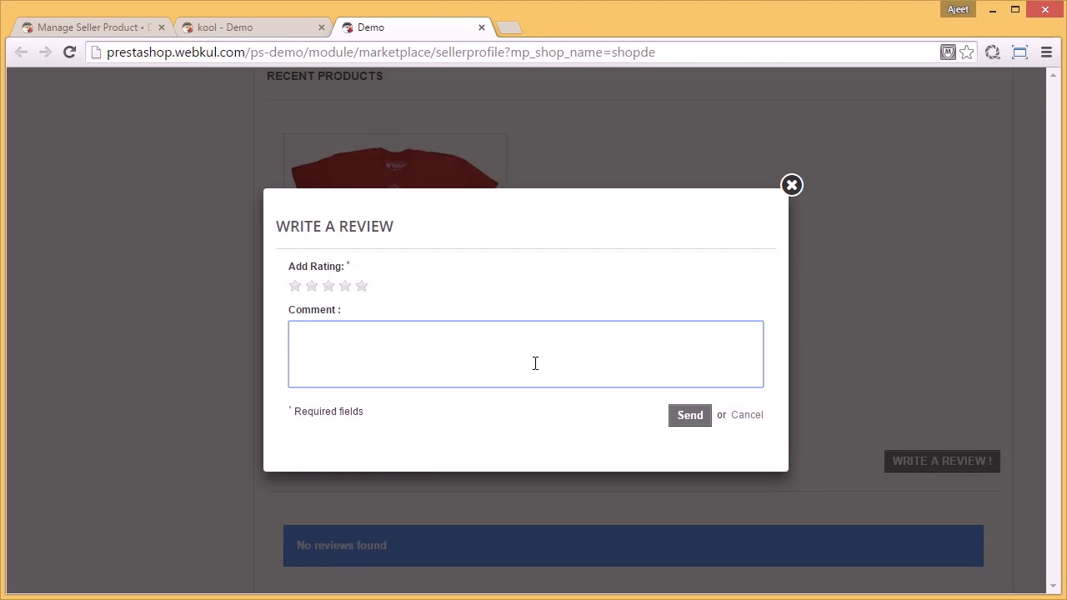
pyautogui.write('lorem ipsum is dummy text')
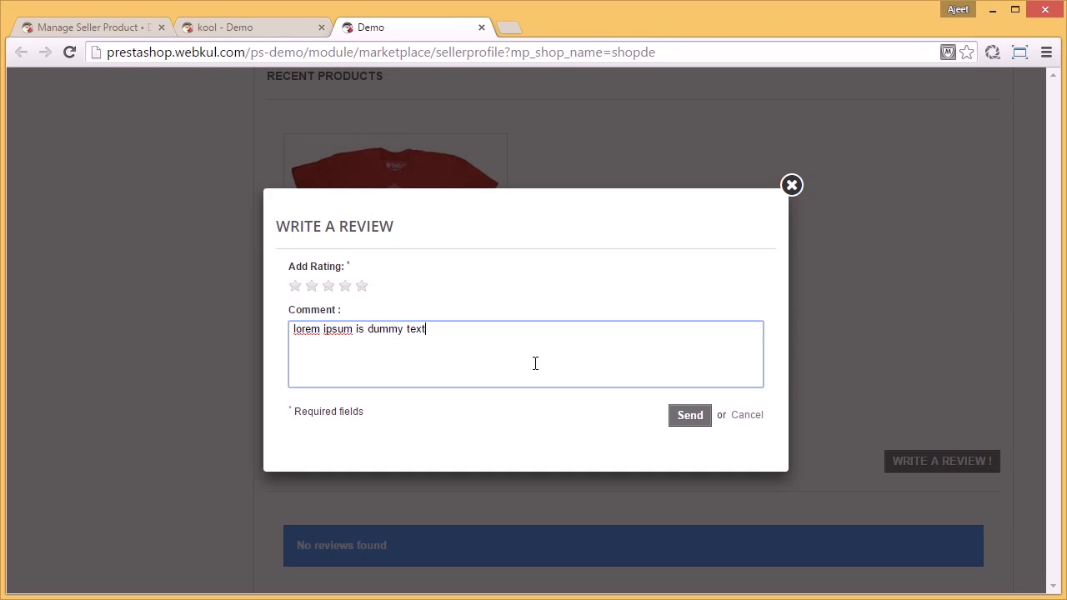
pyautogui.click(362, 287)
pyautogui.click(693, 420)
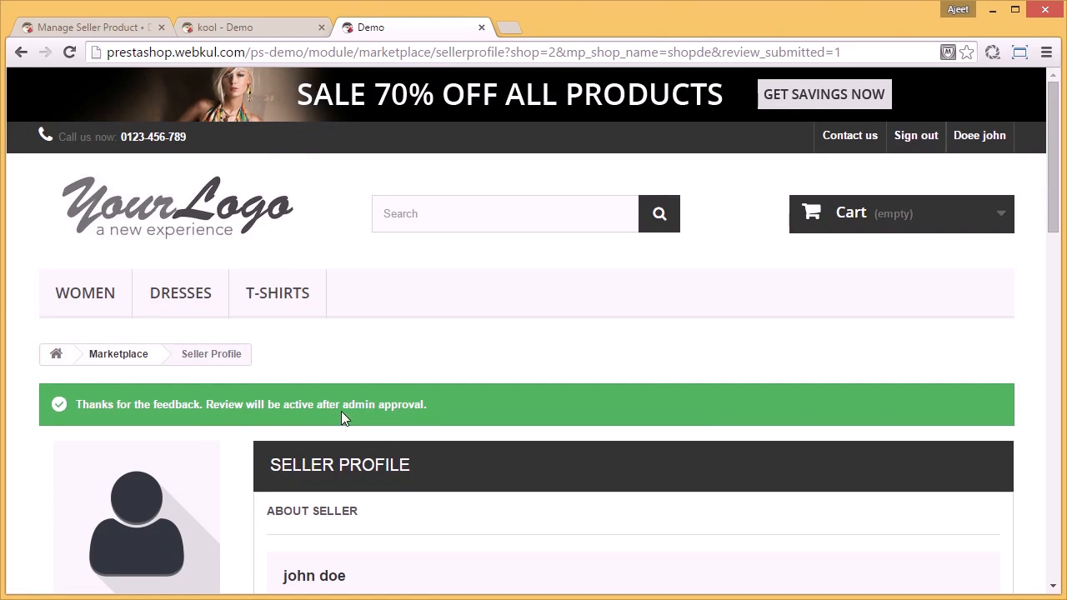
# Step: Switch to the back office, open Manage Seller Reviews and approve the pending review of the Shopde shop
pyautogui.click(117, 27)
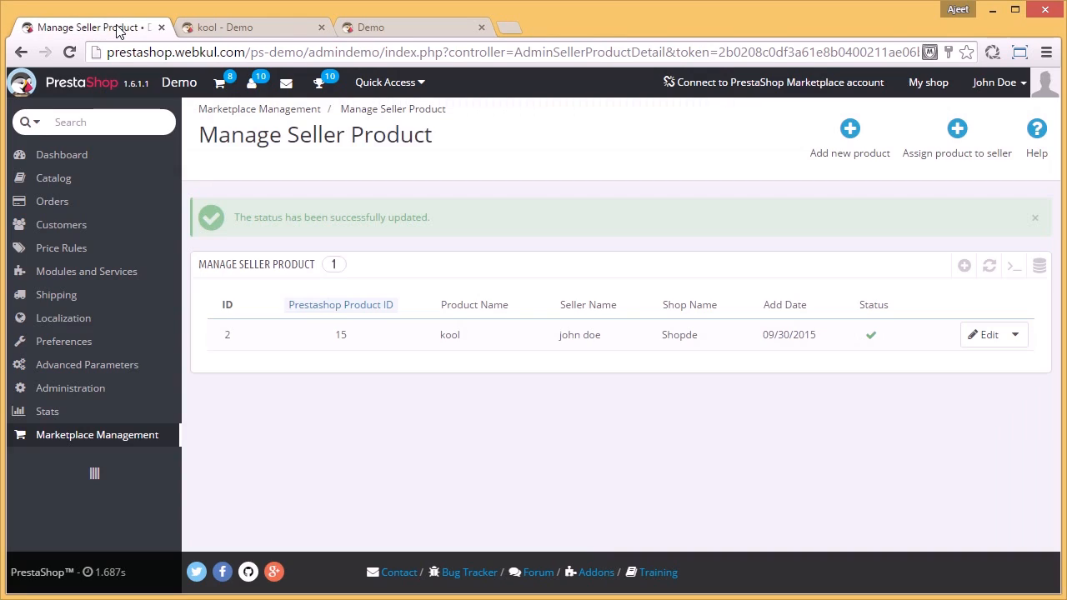
pyautogui.moveTo(114, 442)
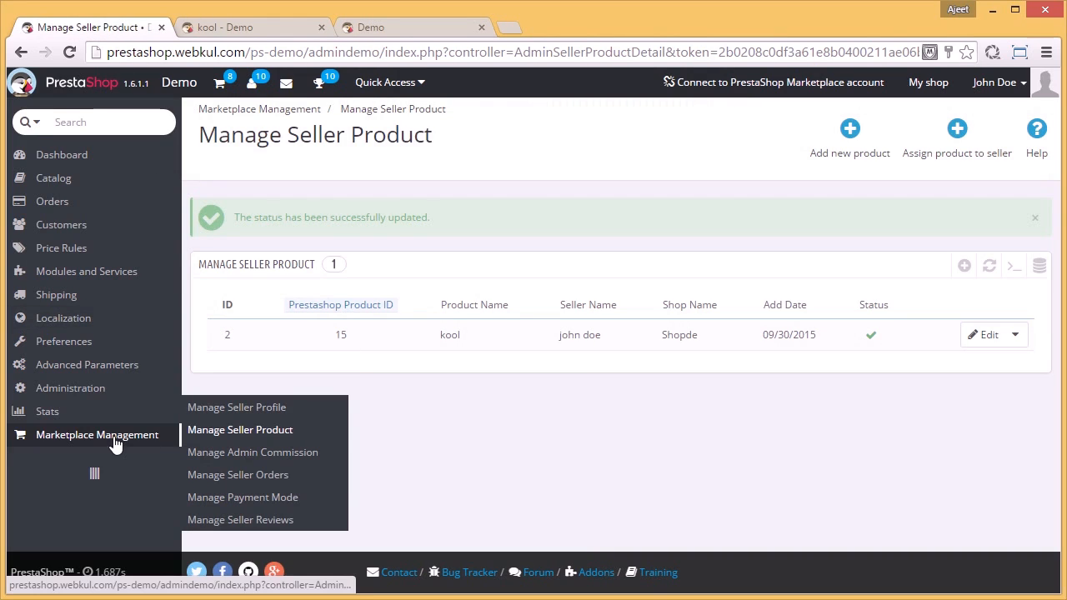
pyautogui.click(260, 522)
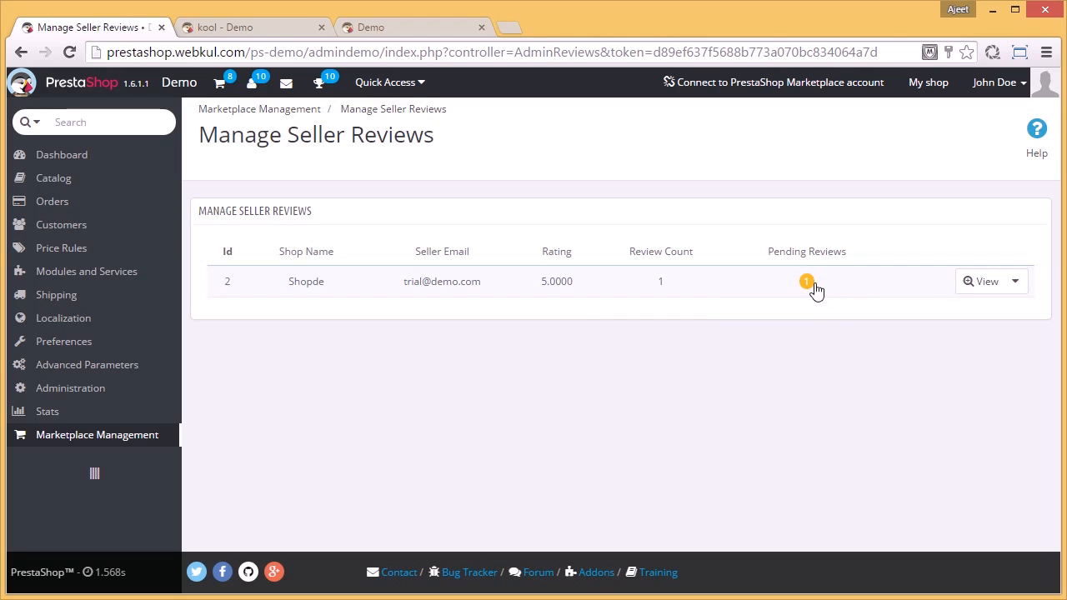
pyautogui.click(810, 283)
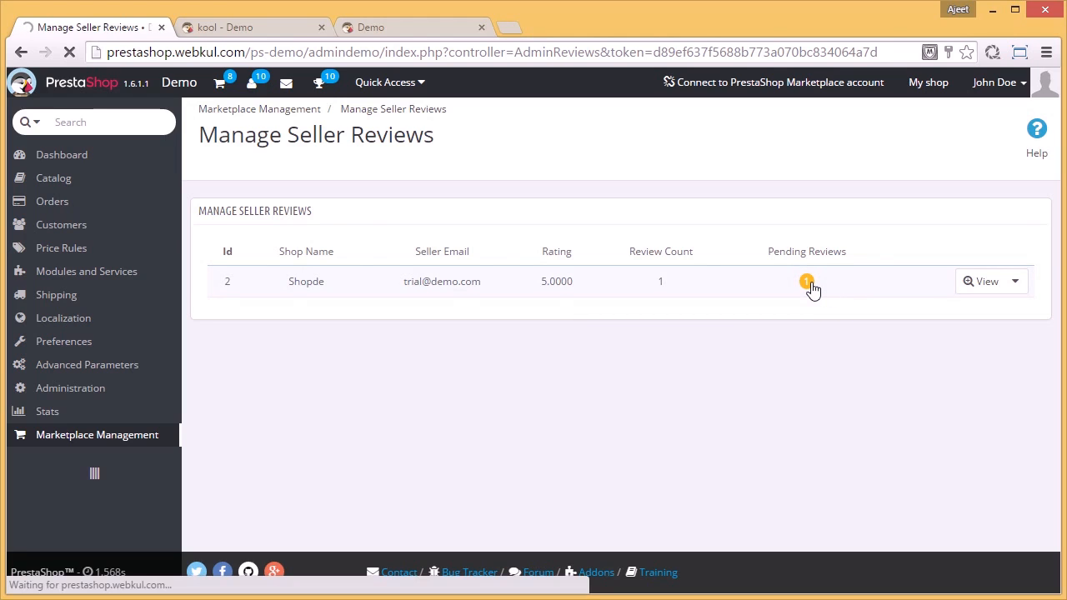
pyautogui.click(854, 287)
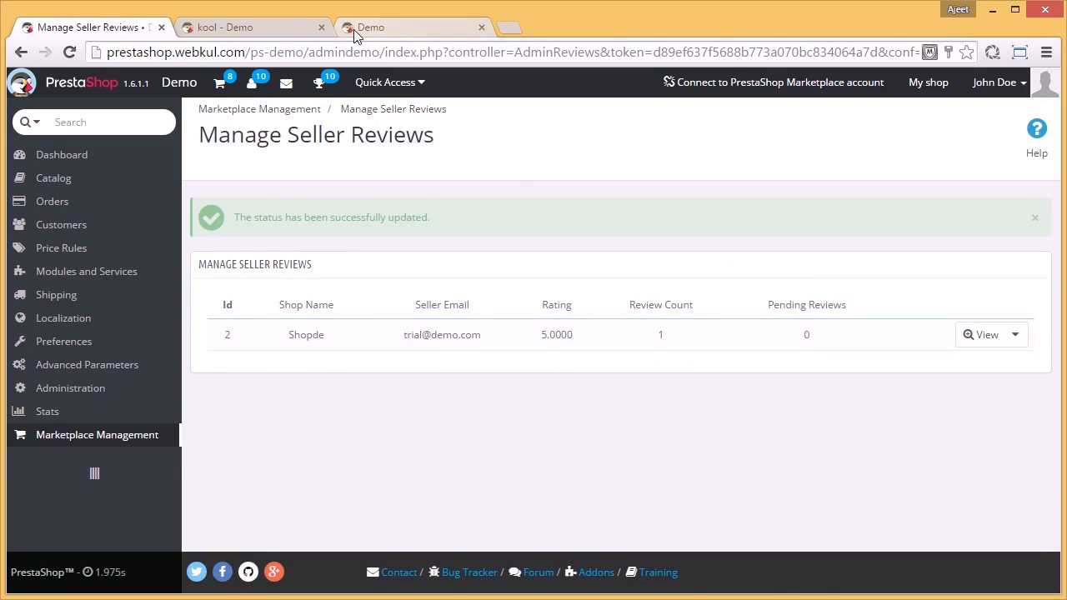
# Step: Return to the storefront's kool product page, sign out of the customer account and close the seller profile page
pyautogui.click(269, 33)
pyautogui.scroll(5, 1042, 329)
pyautogui.scroll(4, 1038, 317)
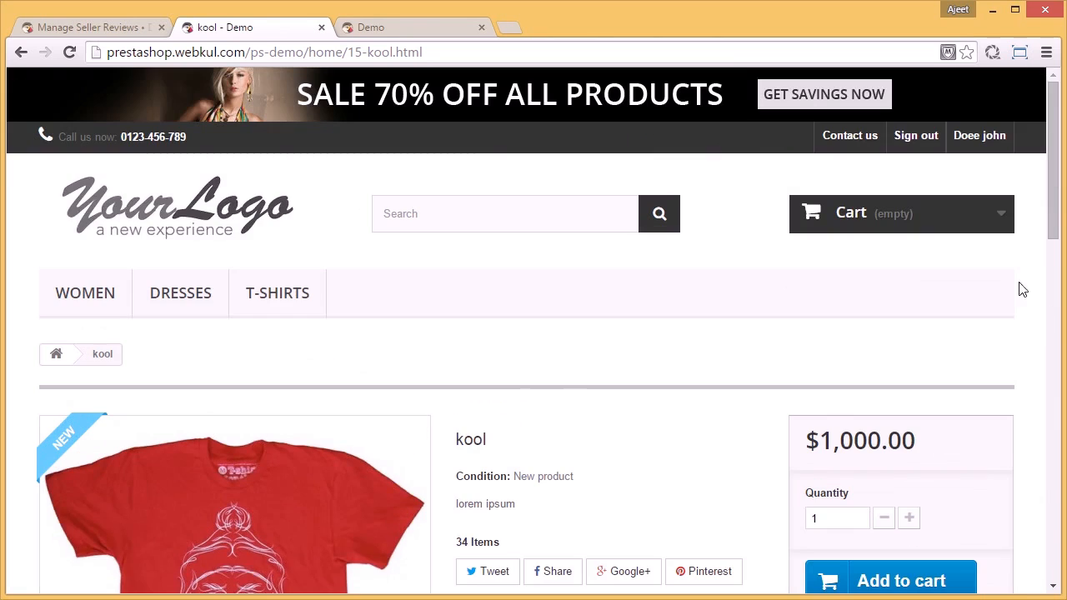
pyautogui.click(918, 145)
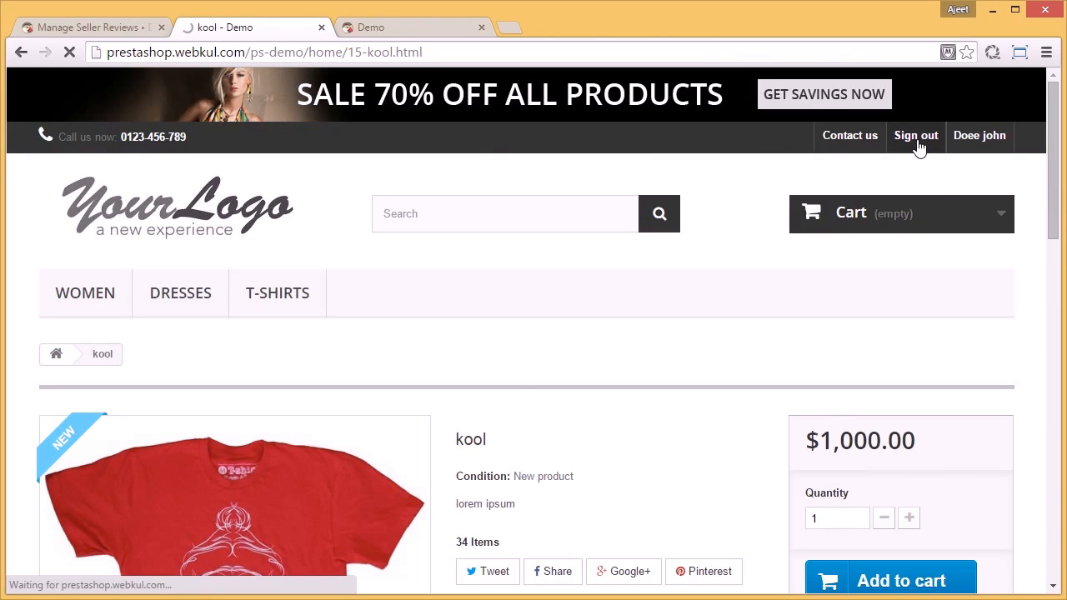
pyautogui.click(481, 29)
pyautogui.scroll(-4, 782, 281)
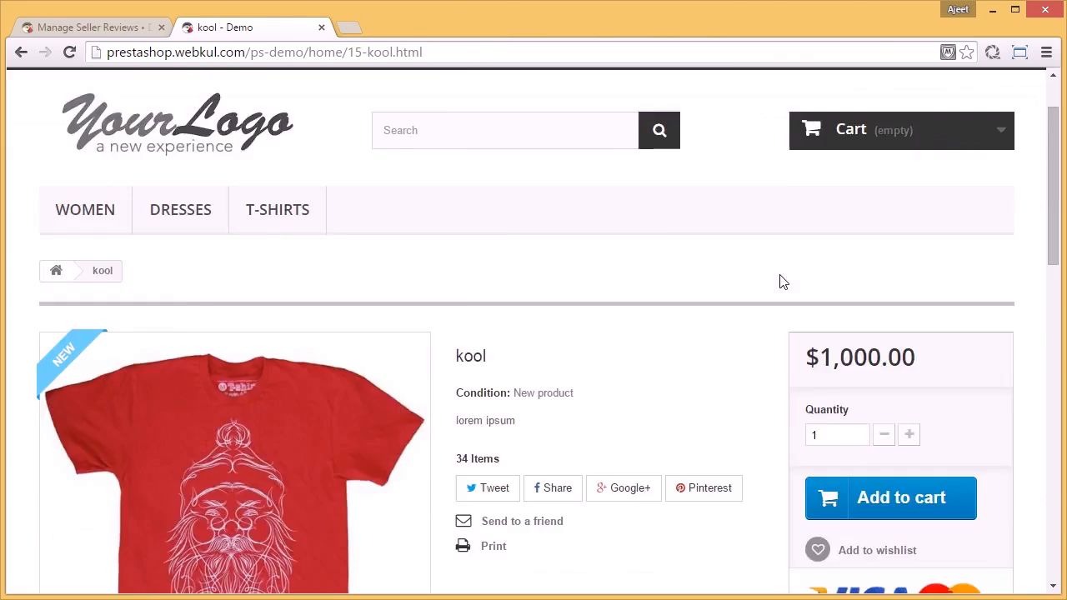
pyautogui.scroll(4, 781, 281)
# Step: Sign in to the storefront as the seller with the seller's e-mail address and account password
pyautogui.click(975, 140)
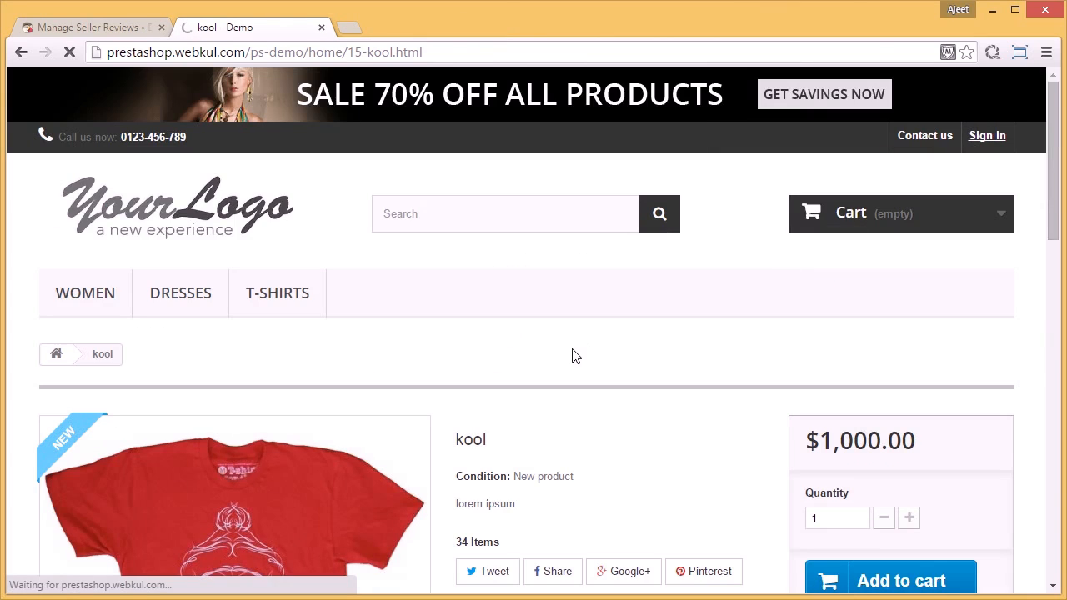
pyautogui.scroll(-4, 574, 334)
pyautogui.tripleClick(583, 230)
pyautogui.write('trial')
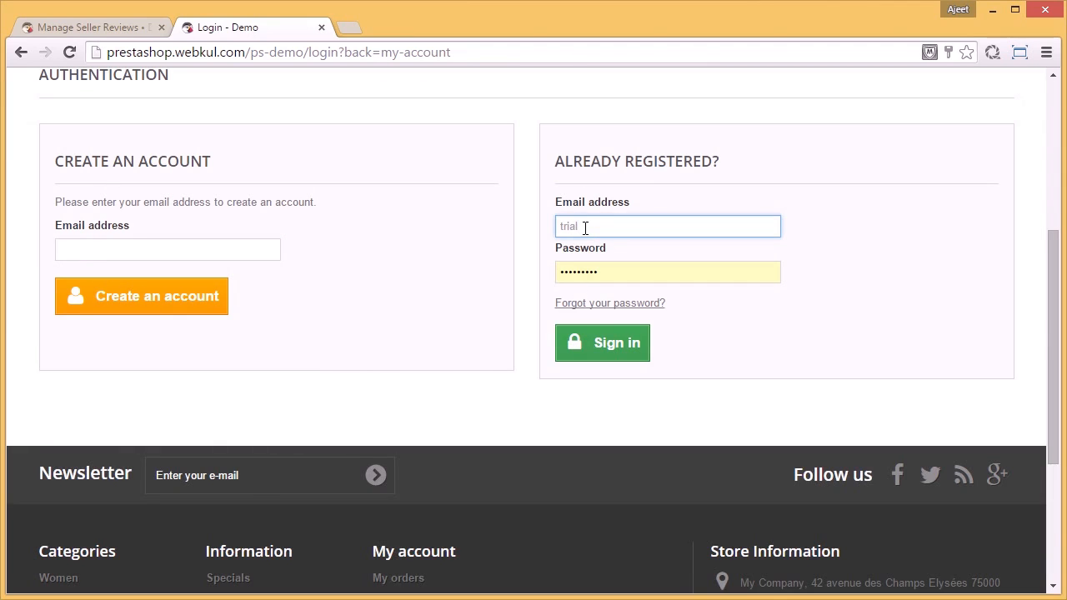
pyautogui.write('@demo.com')
pyautogui.press('Tab')
pyautogui.write('trial123')
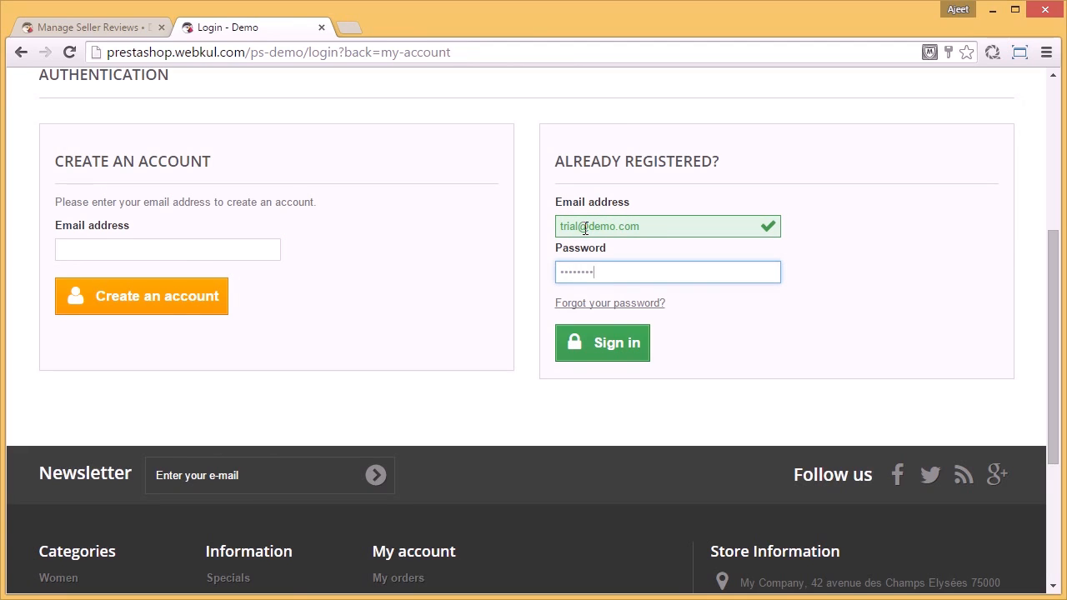
pyautogui.click(627, 344)
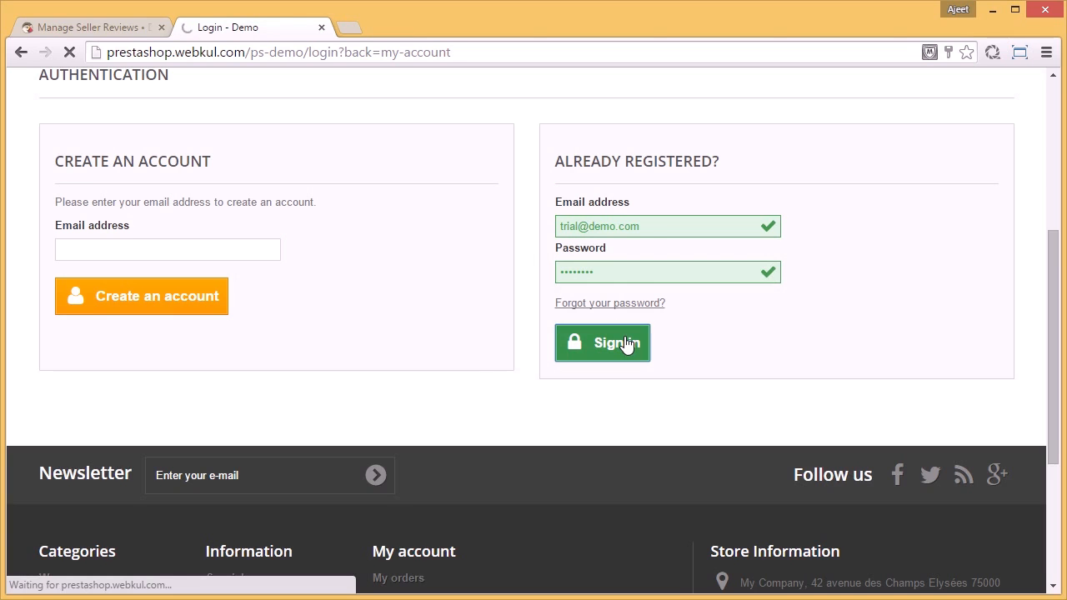
# Step: Open the Seller Profile from the marketplace account and check the seller's rating and reviews
pyautogui.scroll(-6, 625, 342)
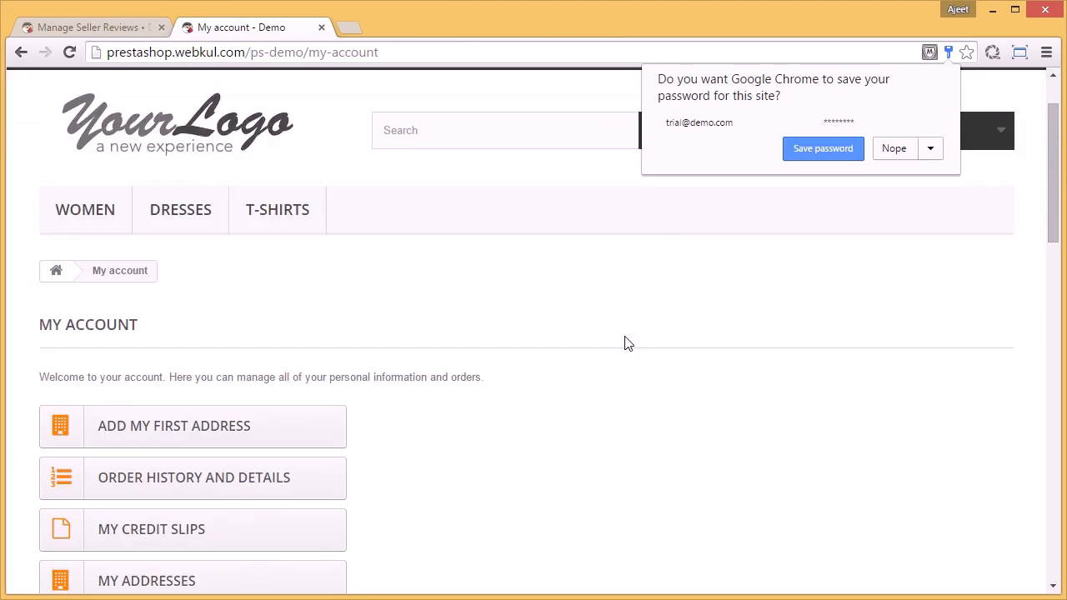
pyautogui.scroll(-3, 625, 342)
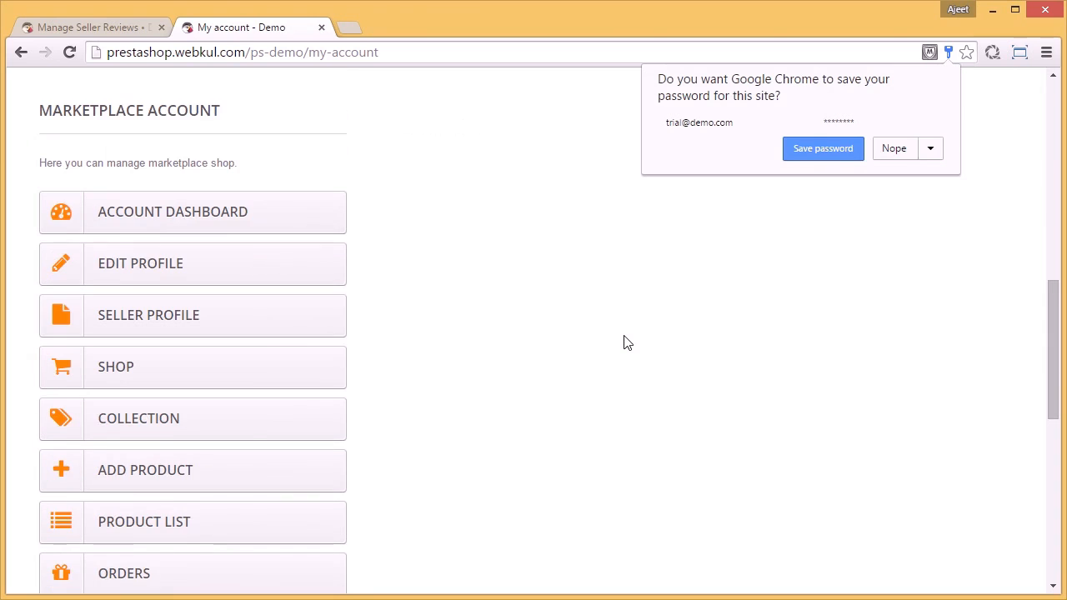
pyautogui.click(265, 330)
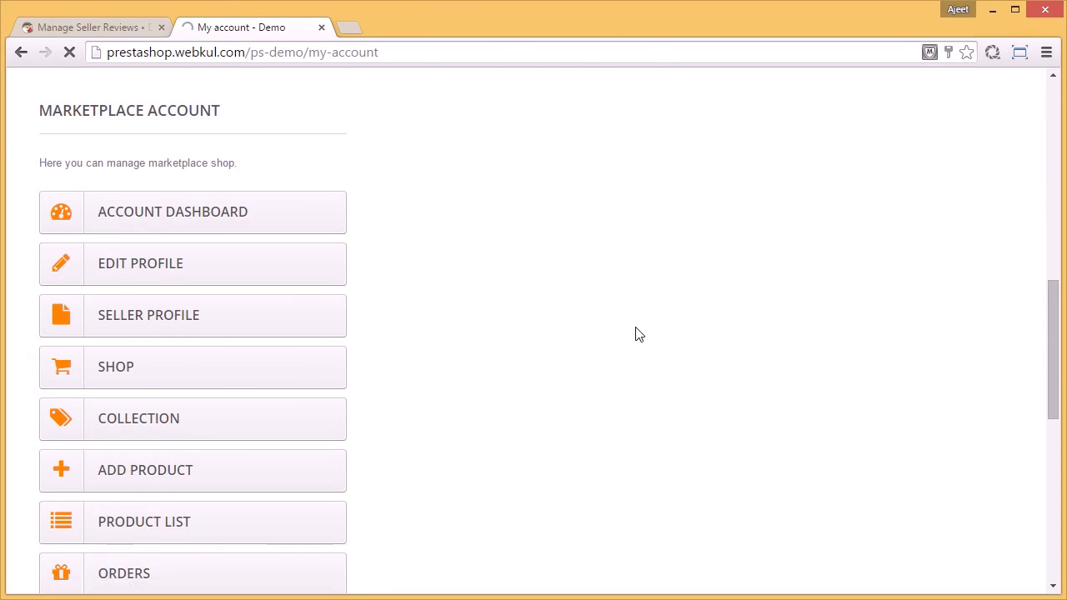
pyautogui.scroll(-9, 635, 334)
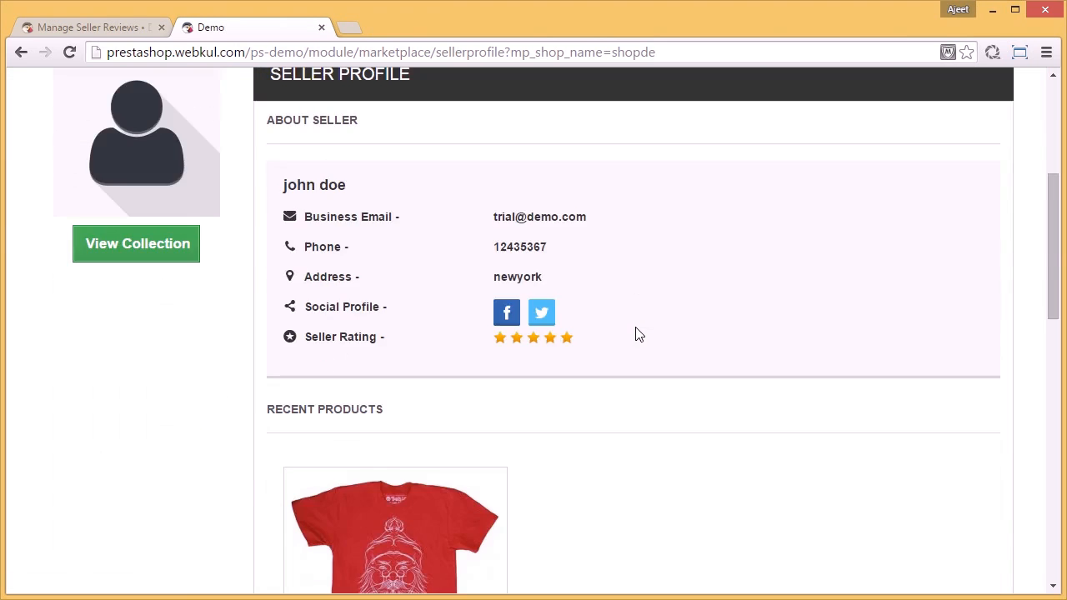
pyautogui.scroll(-3, 635, 335)
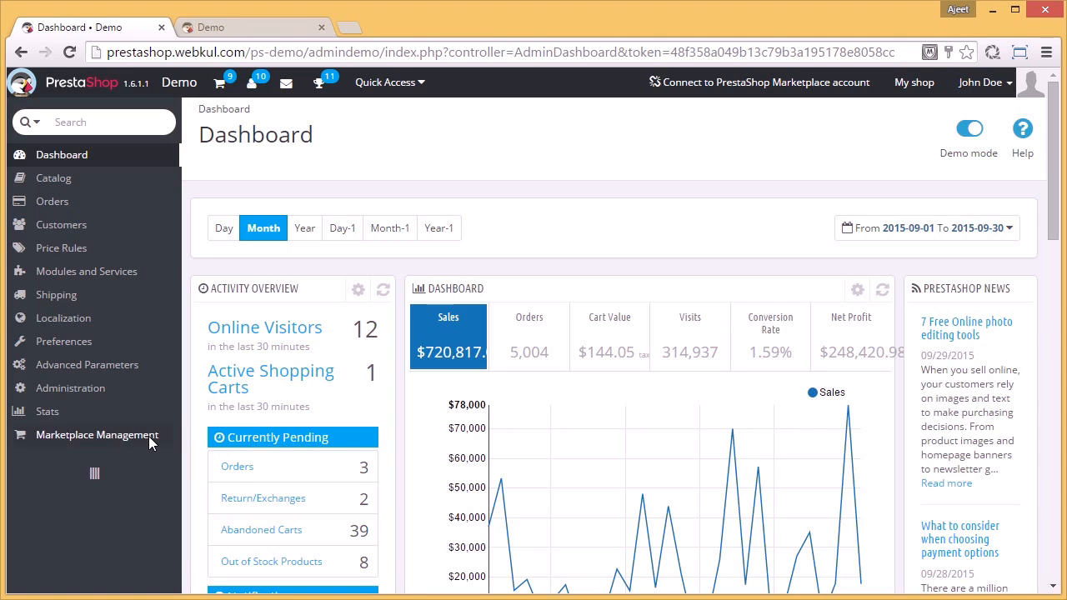
# Step: Try to add an admin commission in the back office under Manage Admin Commission
pyautogui.moveTo(148, 436)
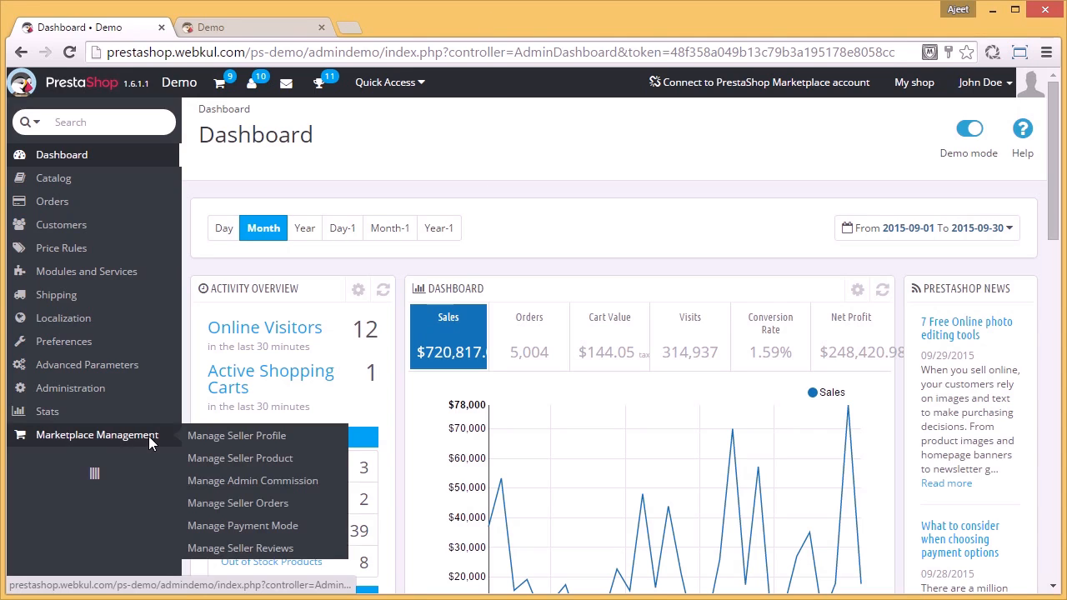
pyautogui.click(247, 489)
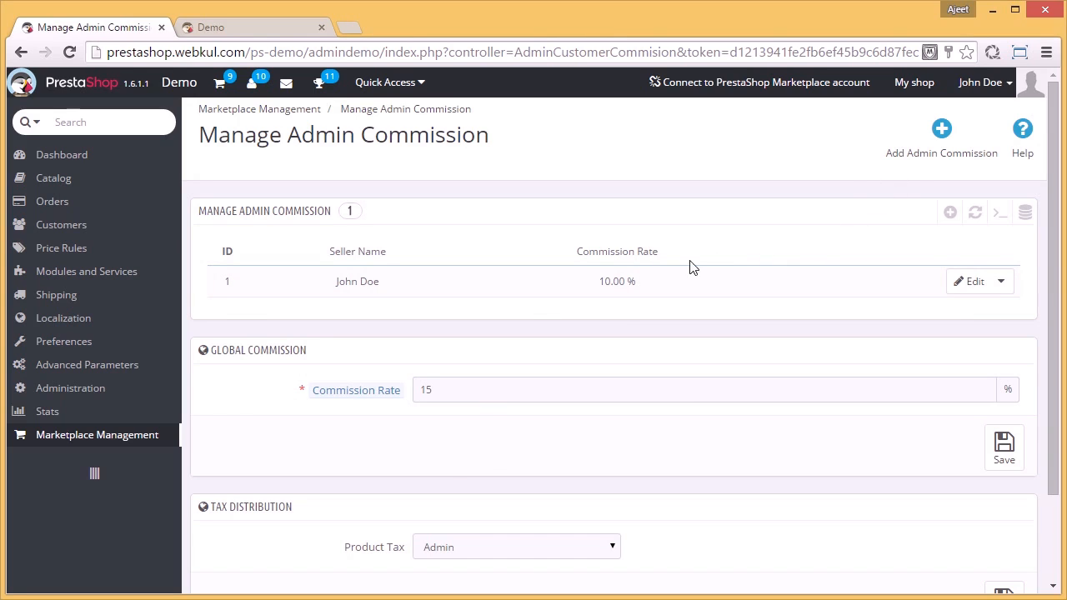
pyautogui.click(942, 132)
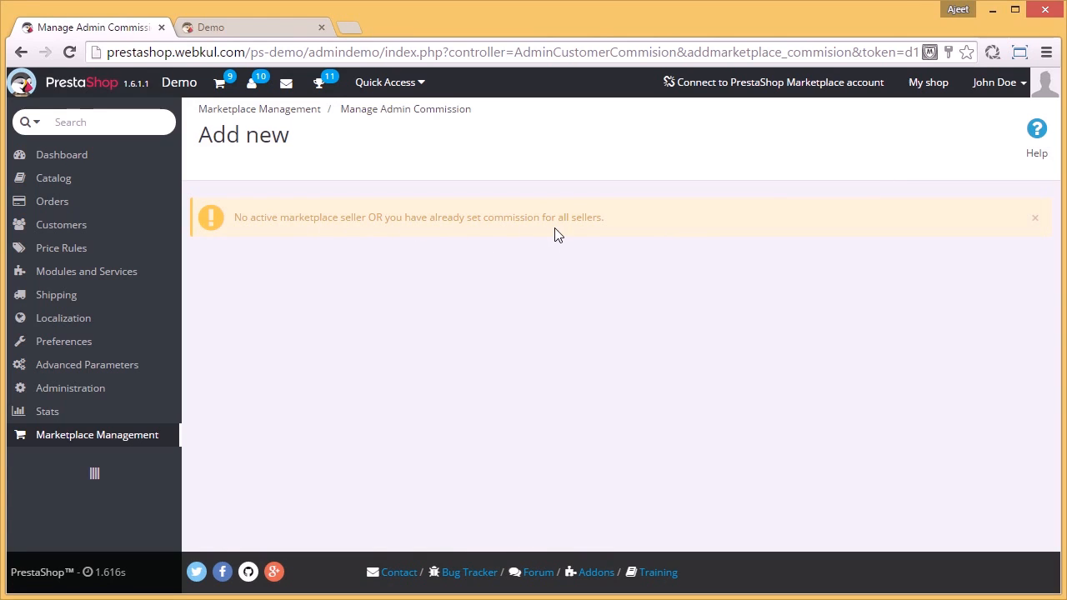
# Step: Go back to the Manage Admin Commission list and delete the seller's existing commission entry
pyautogui.moveTo(133, 435)
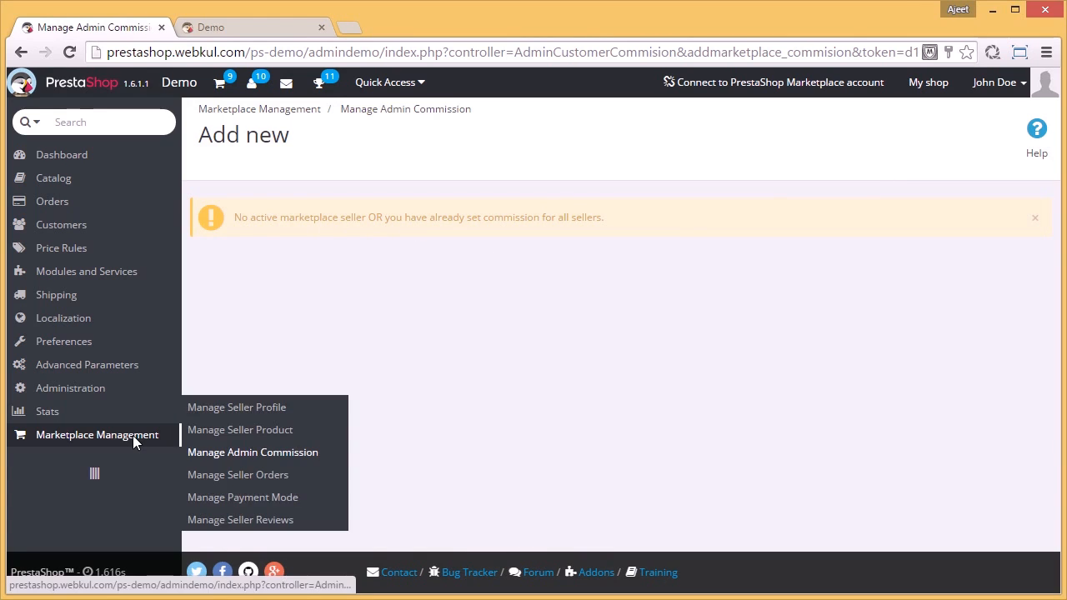
pyautogui.click(230, 454)
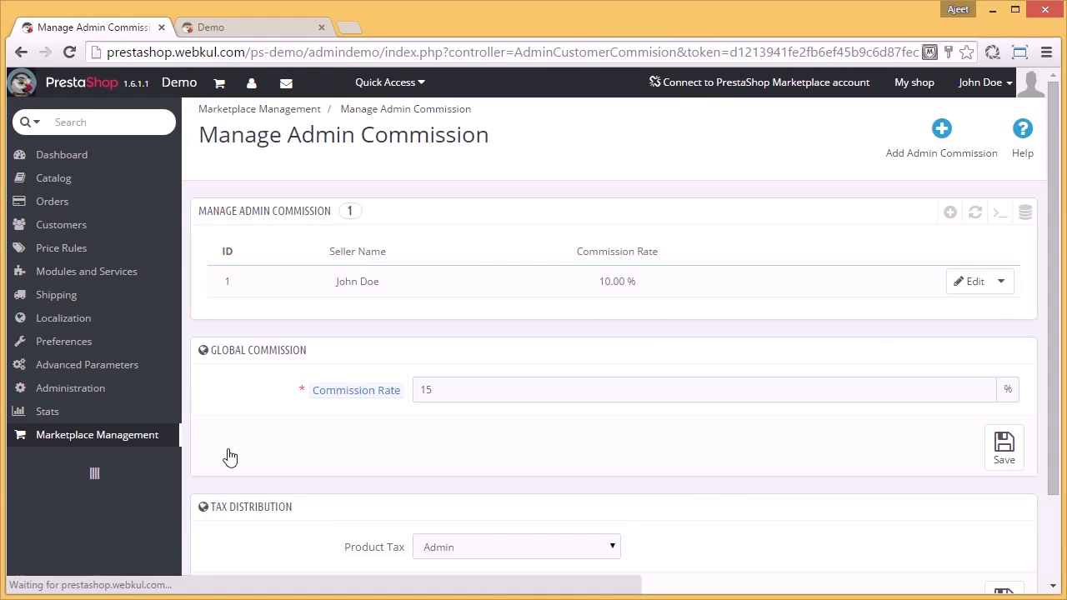
pyautogui.click(1003, 282)
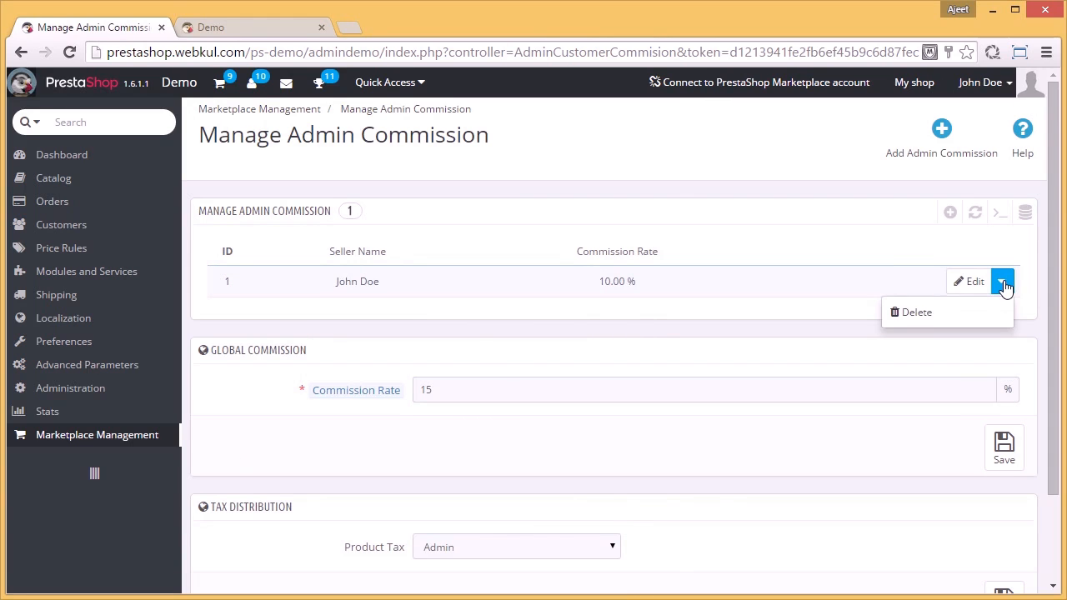
pyautogui.click(916, 326)
pyautogui.click(572, 160)
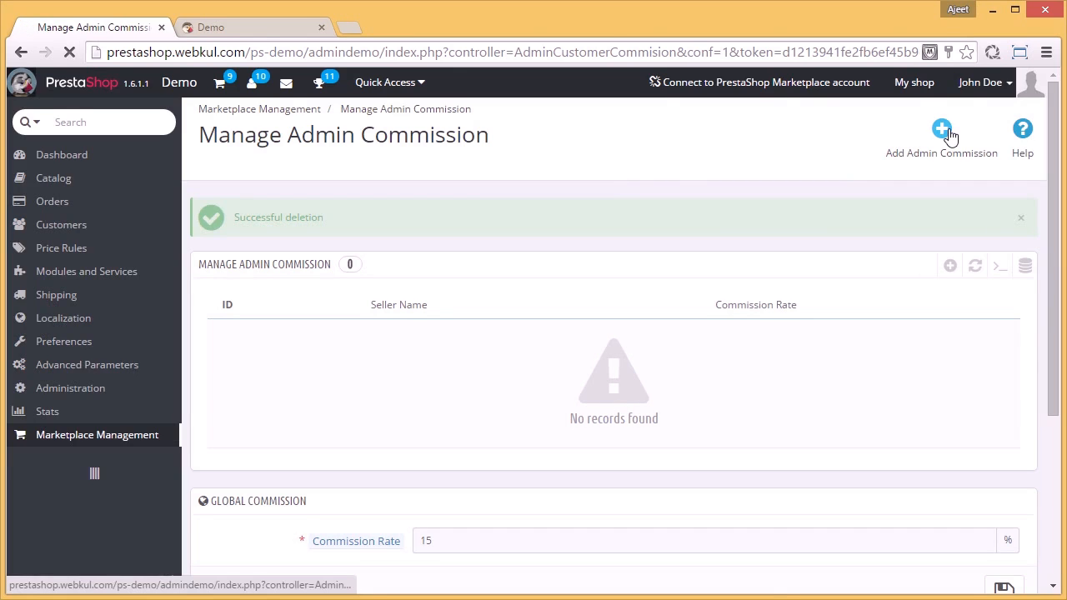
# Step: Add an admin commission of 5% for the seller's account and save it
pyautogui.click(951, 136)
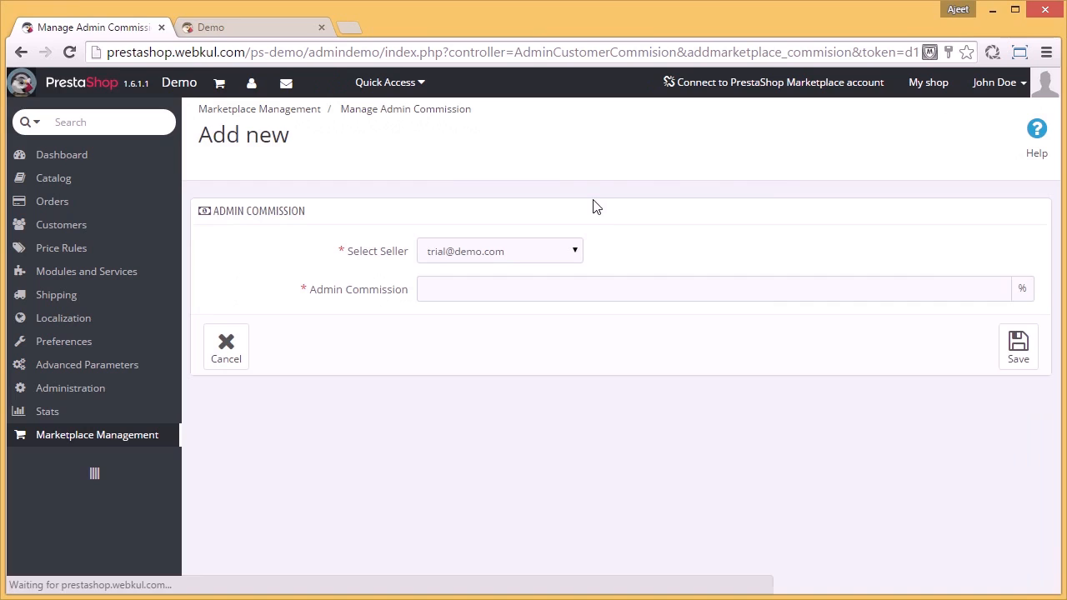
pyautogui.click(575, 251)
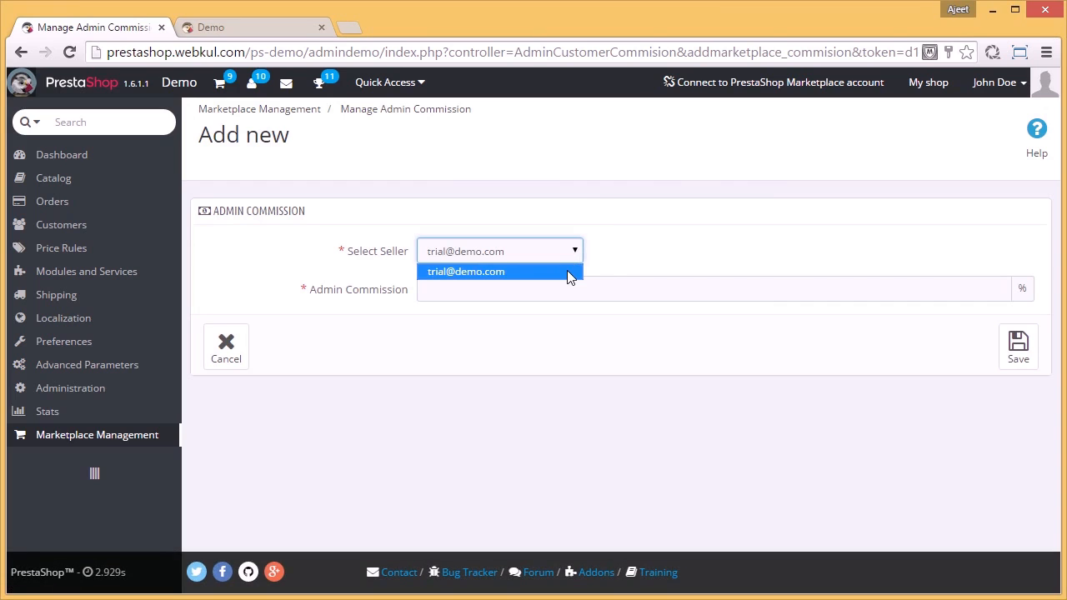
pyautogui.click(567, 270)
pyautogui.click(568, 290)
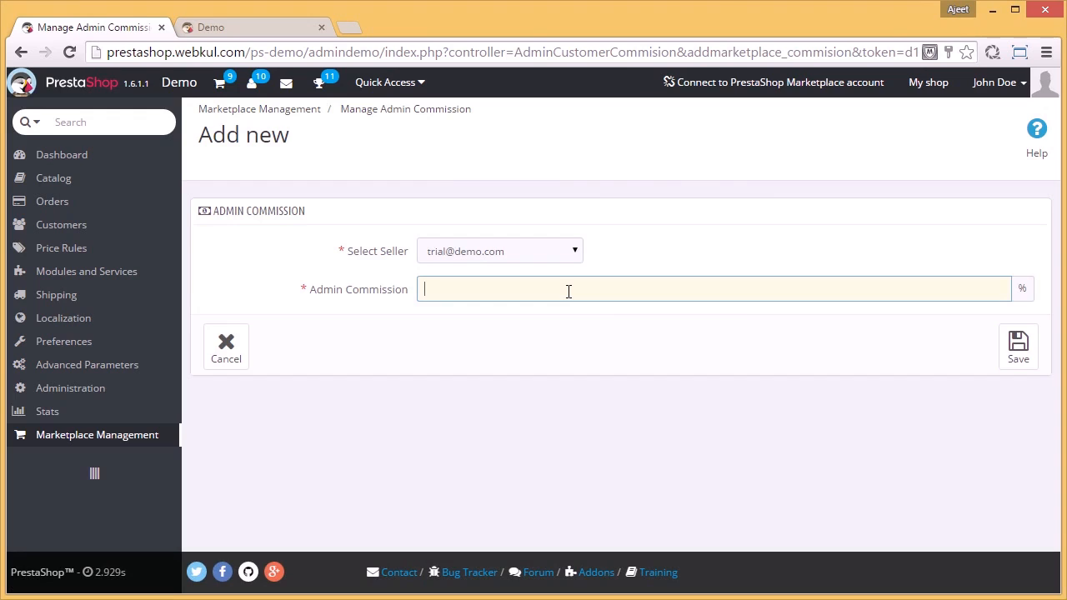
pyautogui.write('5')
pyautogui.click(1025, 364)
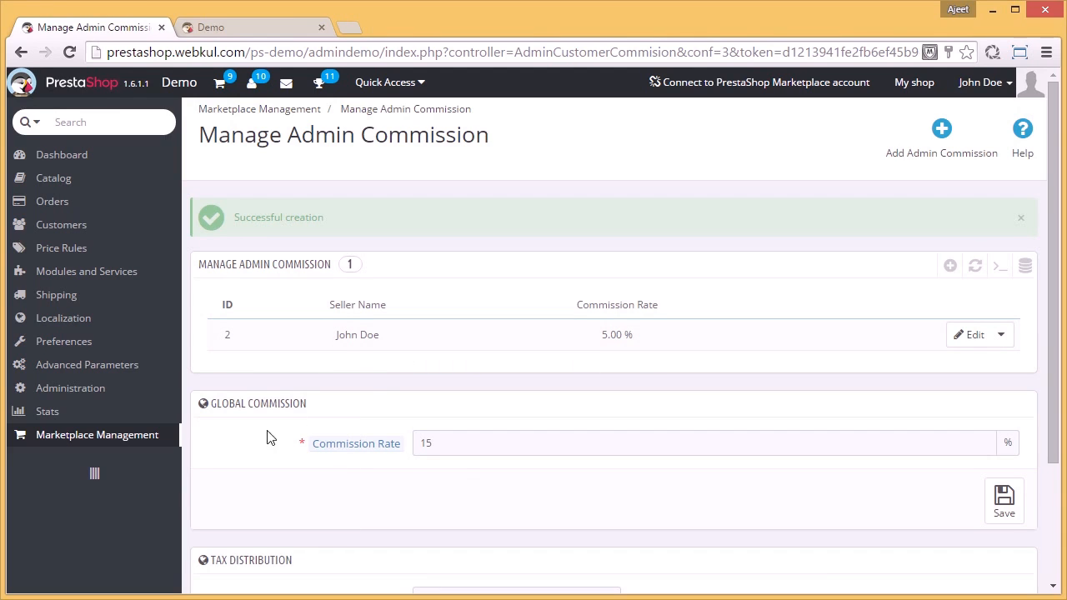
# Step: Set the global commission rate to 10% and save it
pyautogui.click(471, 448)
pyautogui.press('BackSpace')
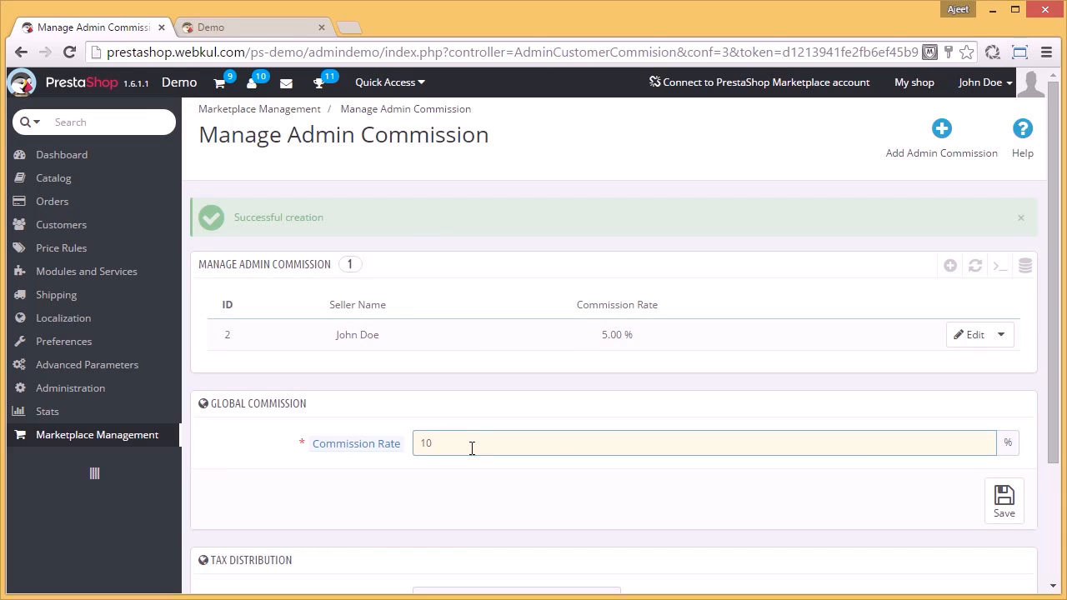
pyautogui.click(1003, 500)
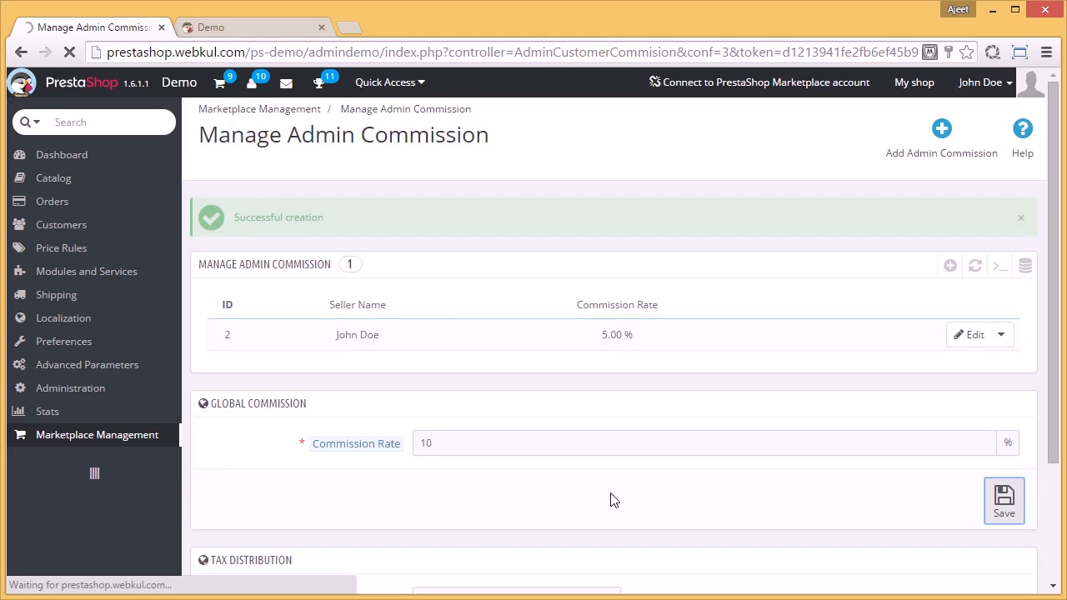
# Step: Set the product tax under Tax Distribution to Admin and save the setting
pyautogui.scroll(-2, 614, 500)
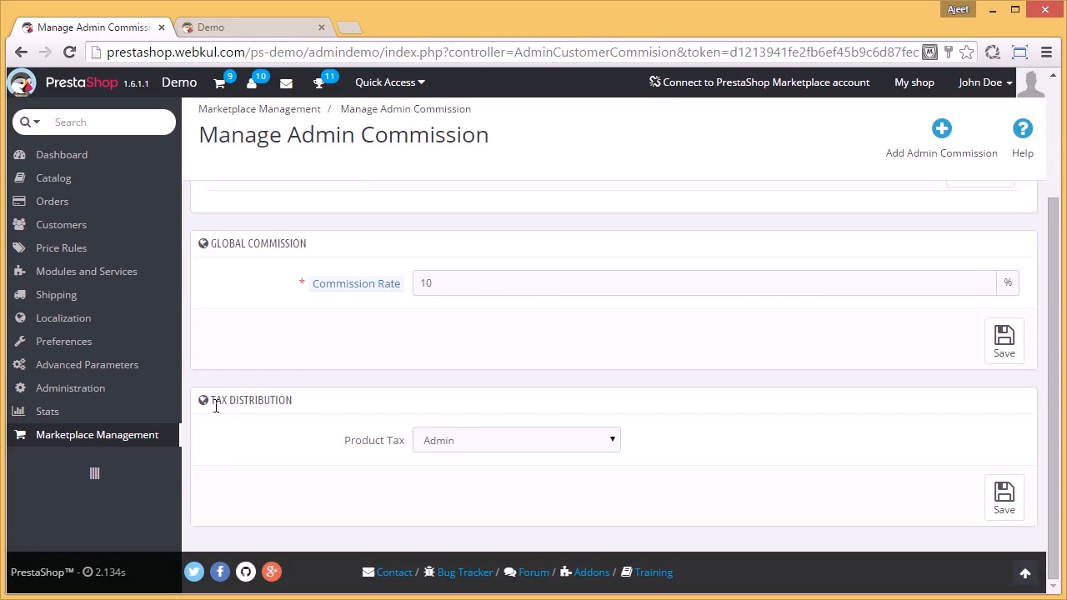
pyautogui.moveTo(209, 400); pyautogui.dragTo(304, 400)
pyautogui.click(296, 446)
pyautogui.click(611, 443)
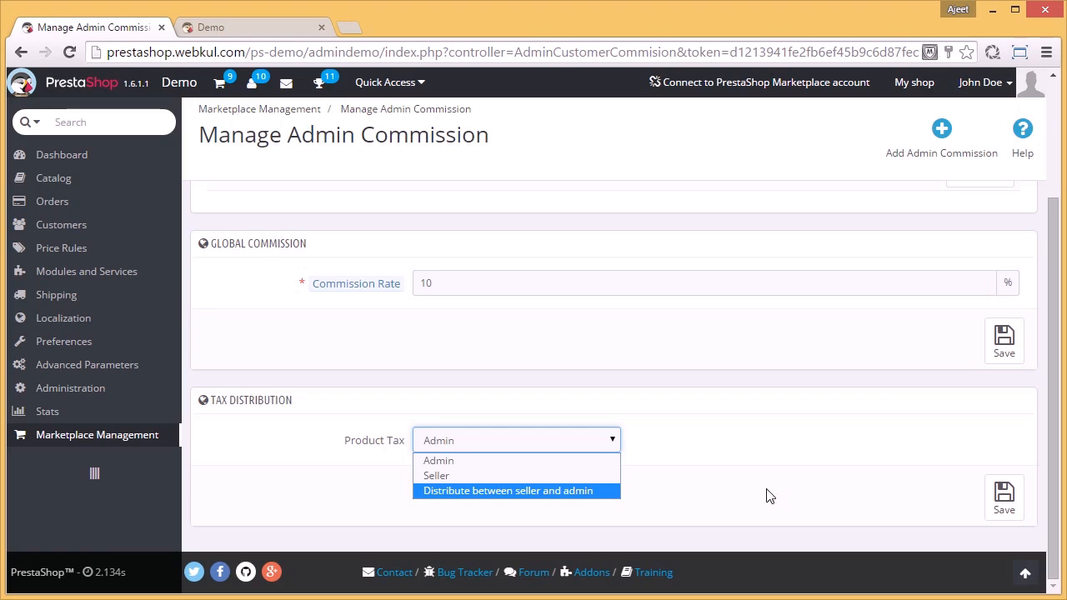
pyautogui.click(586, 462)
pyautogui.click(1003, 498)
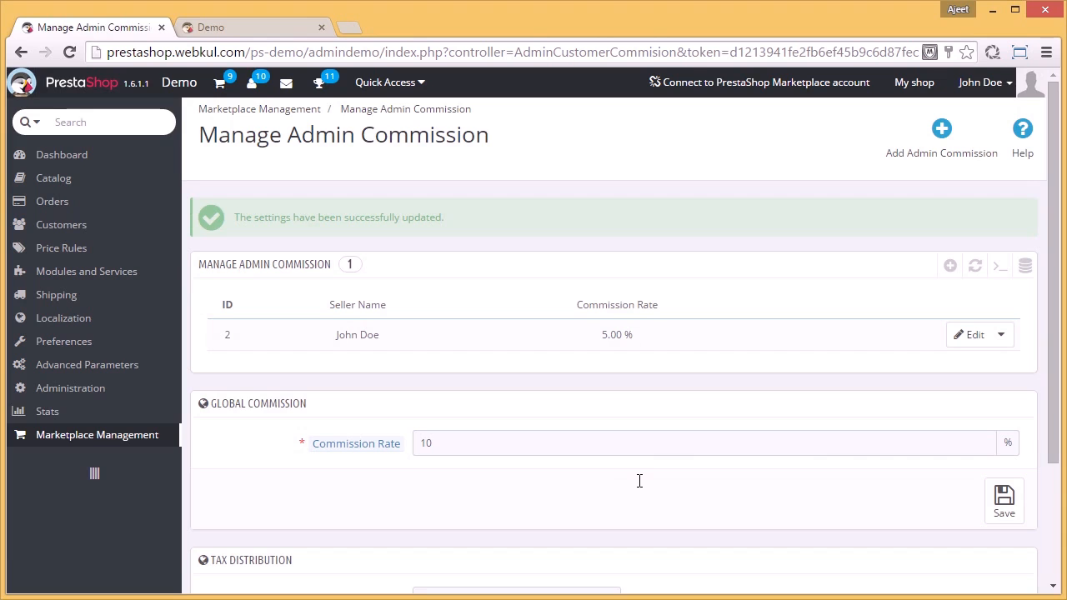
# Step: Open the Add Product form from the seller's storefront account and check the admin commission note under Base Price
pyautogui.click(242, 28)
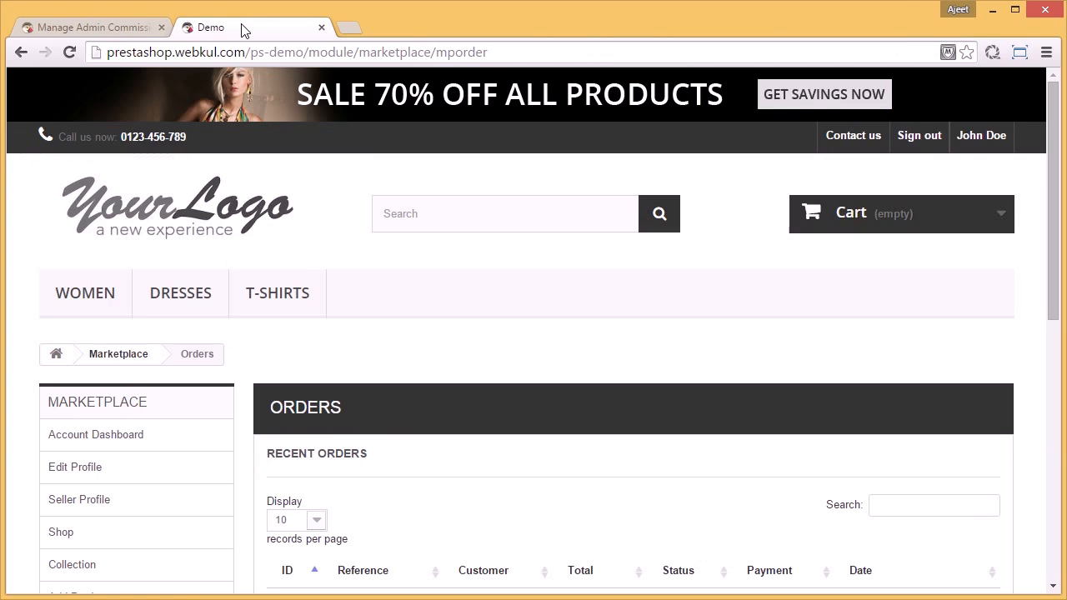
pyautogui.click(980, 138)
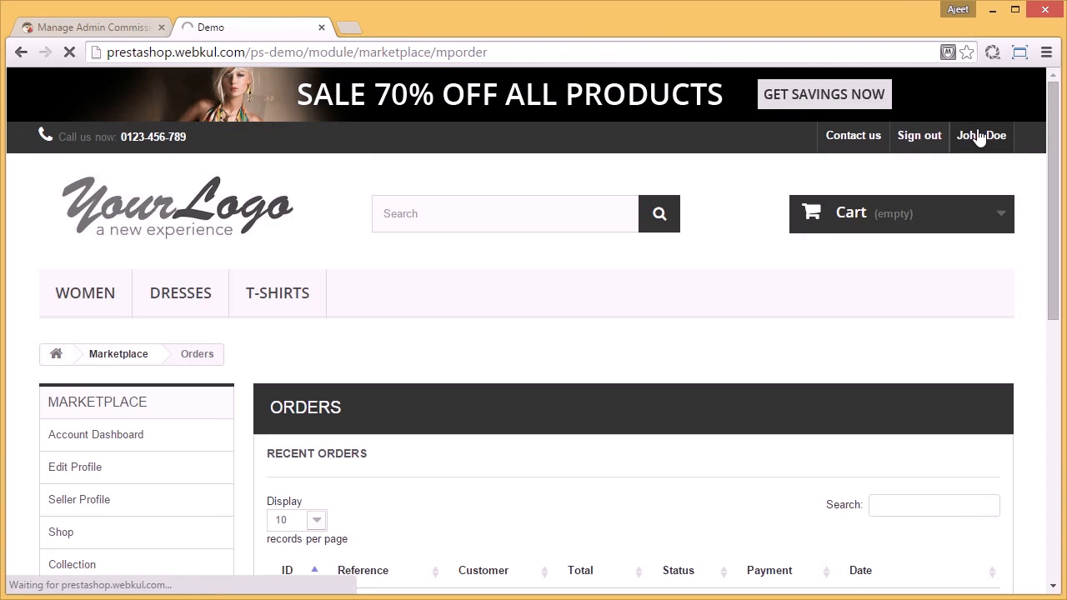
pyautogui.scroll(-8, 654, 421)
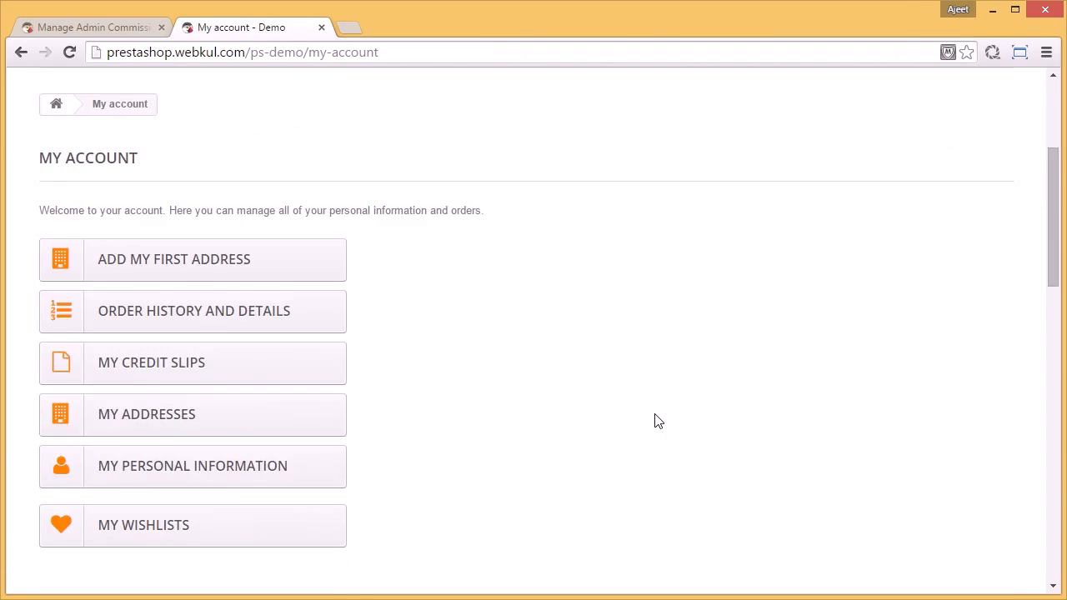
pyautogui.scroll(-2, 654, 420)
pyautogui.click(172, 389)
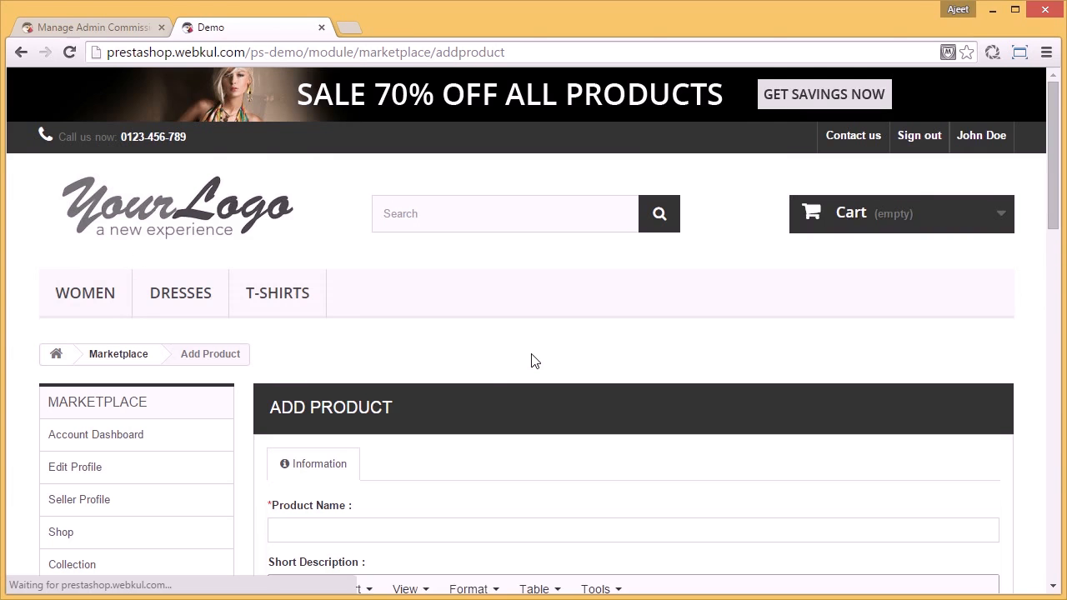
pyautogui.scroll(-6, 532, 360)
pyautogui.scroll(-2, 532, 361)
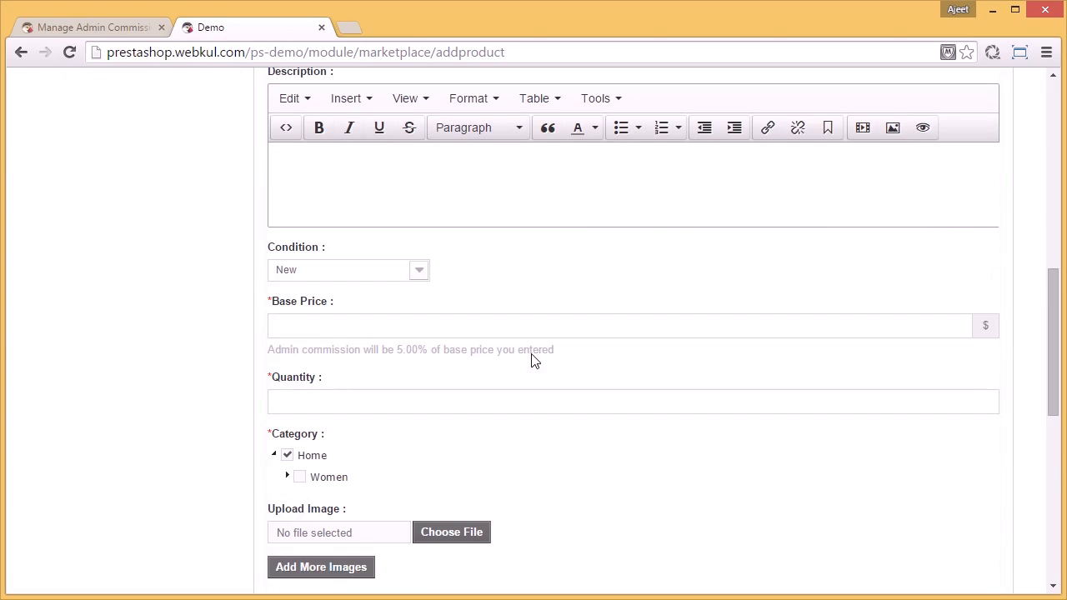
pyautogui.moveTo(266, 349); pyautogui.dragTo(565, 347)
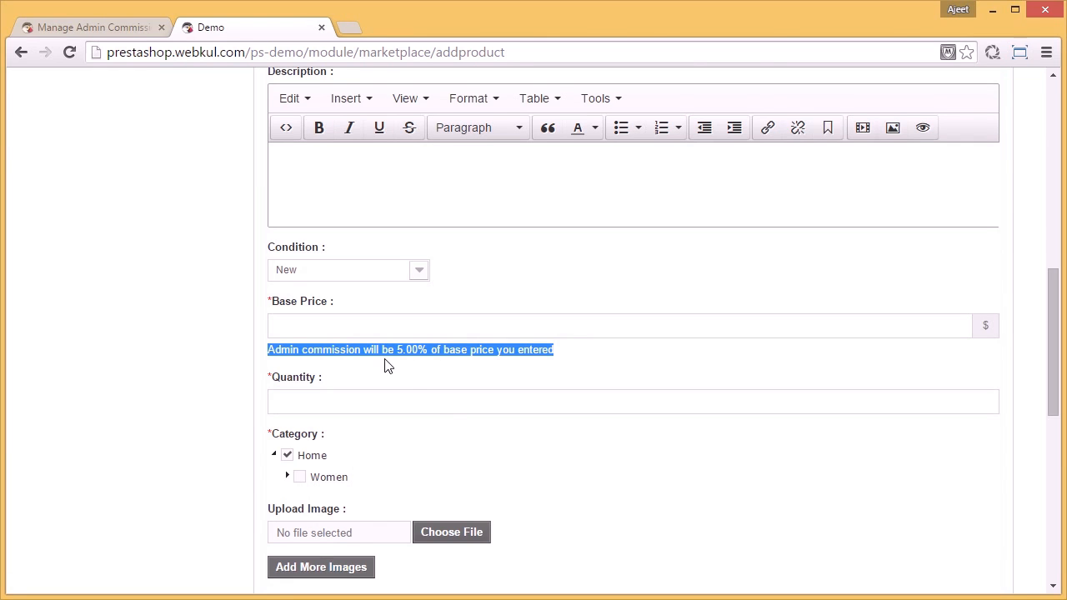
pyautogui.scroll(8, 503, 364)
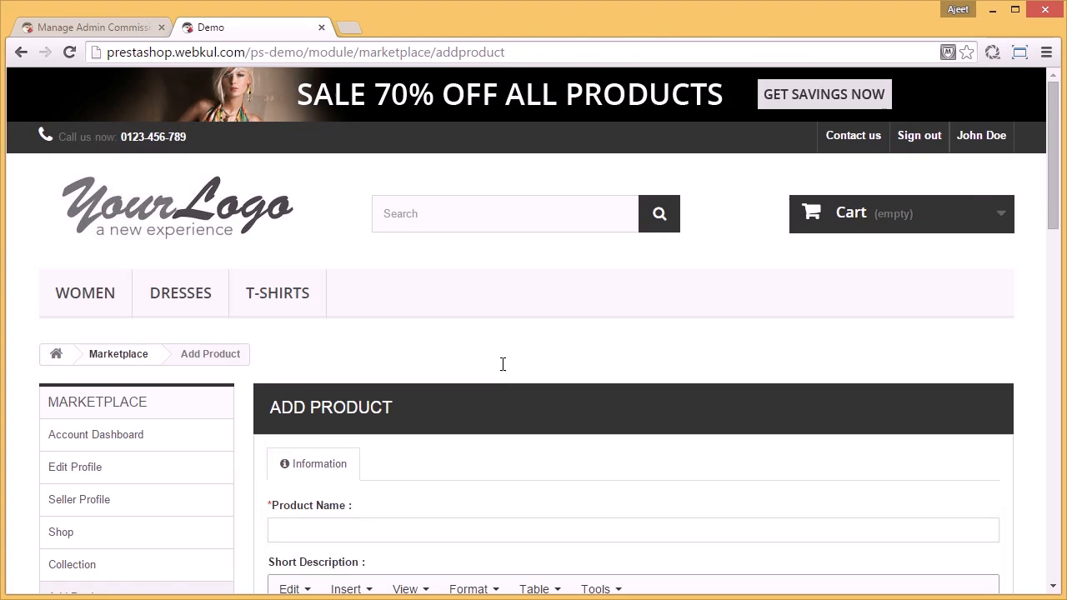
# Step: Sign out the seller and sign in to the storefront as a customer with the customer's e-mail address and account password
pyautogui.click(920, 135)
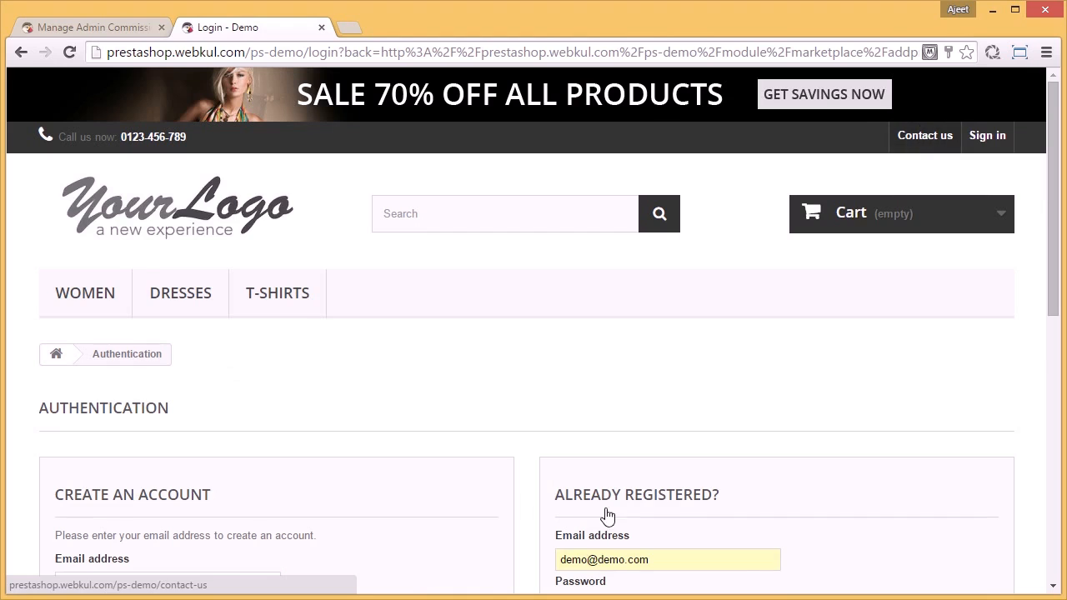
pyautogui.tripleClick(608, 564)
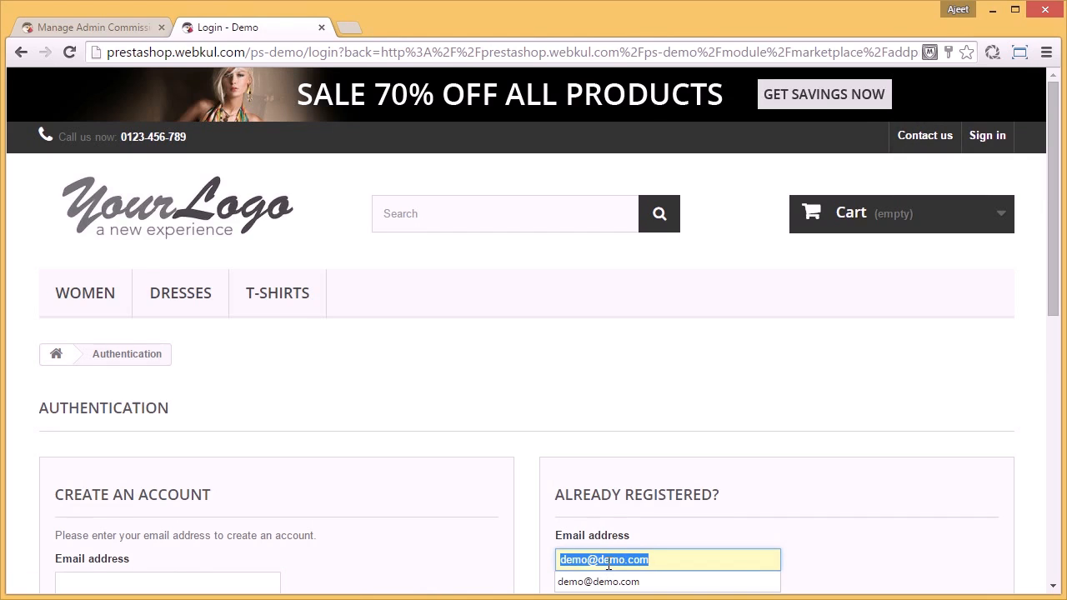
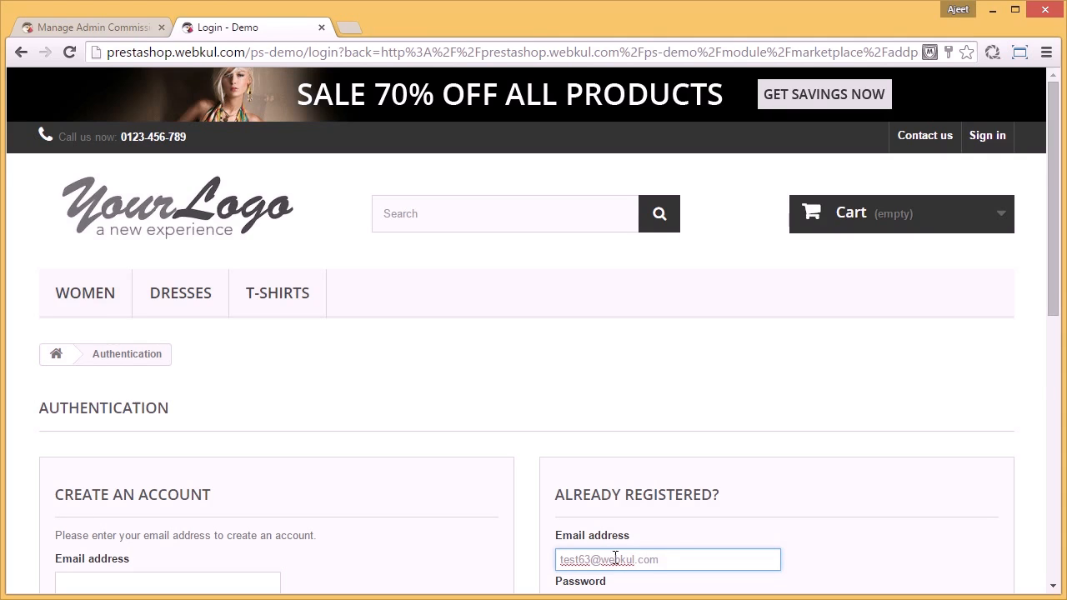
pyautogui.scroll(-2, 669, 542)
pyautogui.click(627, 434)
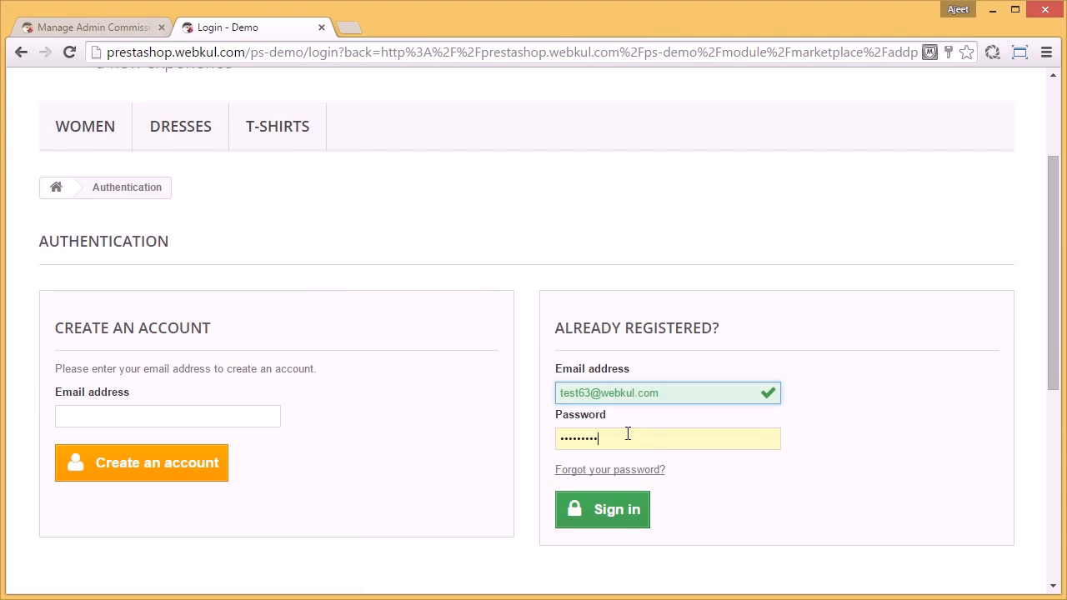
pyautogui.press('BackSpace')
pyautogui.press('BackSpace')
pyautogui.press('BackSpace')
pyautogui.press('BackSpace')
pyautogui.press('BackSpace')
pyautogui.press('BackSpace')
pyautogui.press('BackSpace')
pyautogui.press('BackSpace')
pyautogui.press('BackSpace')
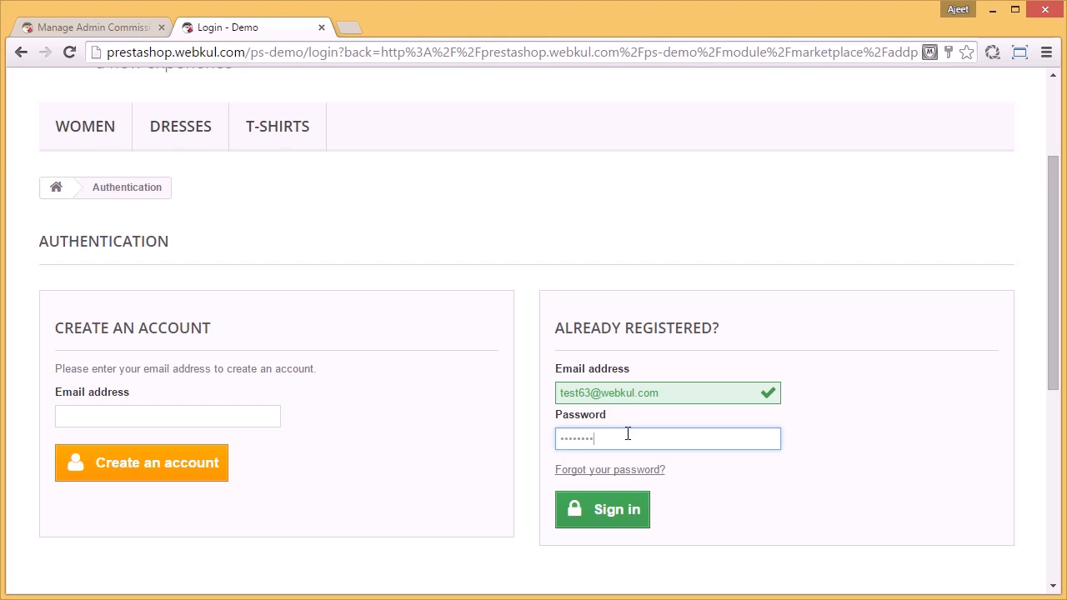
pyautogui.click(593, 521)
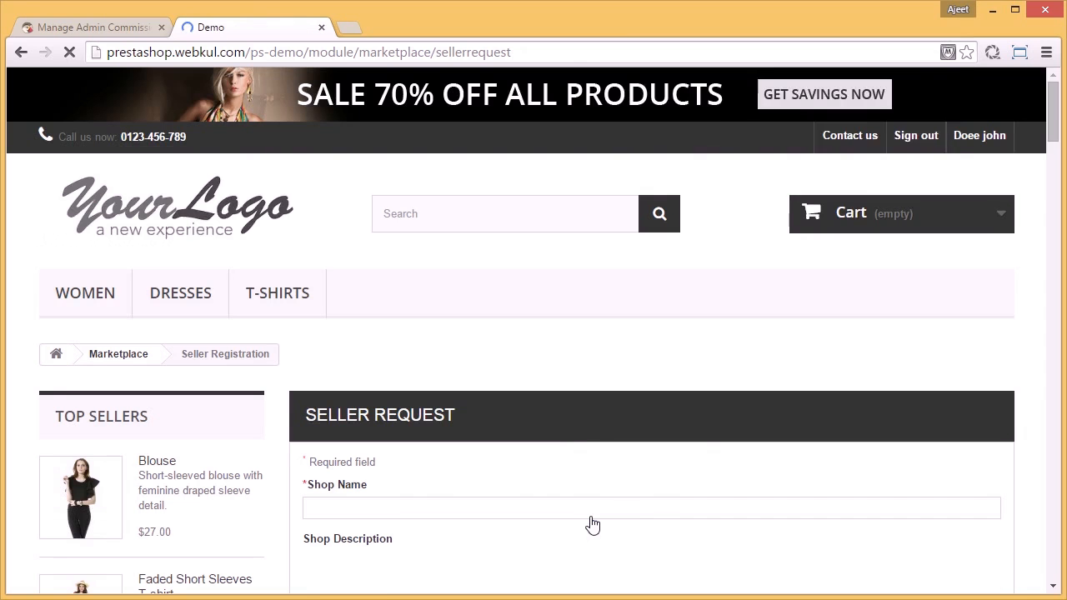
# Step: Add the kool T-shirt from the store's home page to the cart and proceed to checkout
pyautogui.click(193, 219)
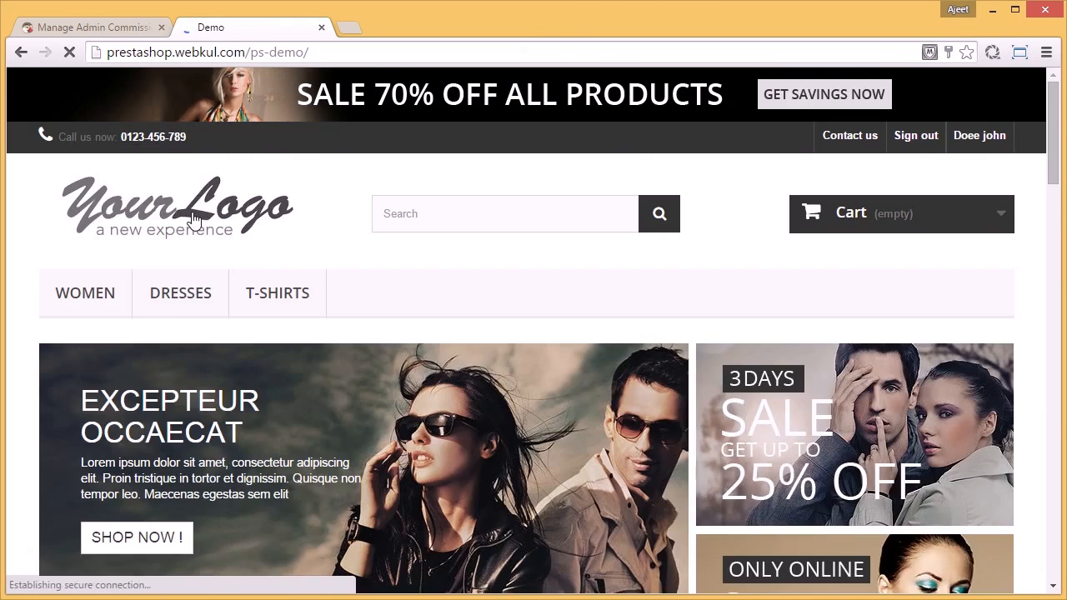
pyautogui.scroll(-9, 190, 217)
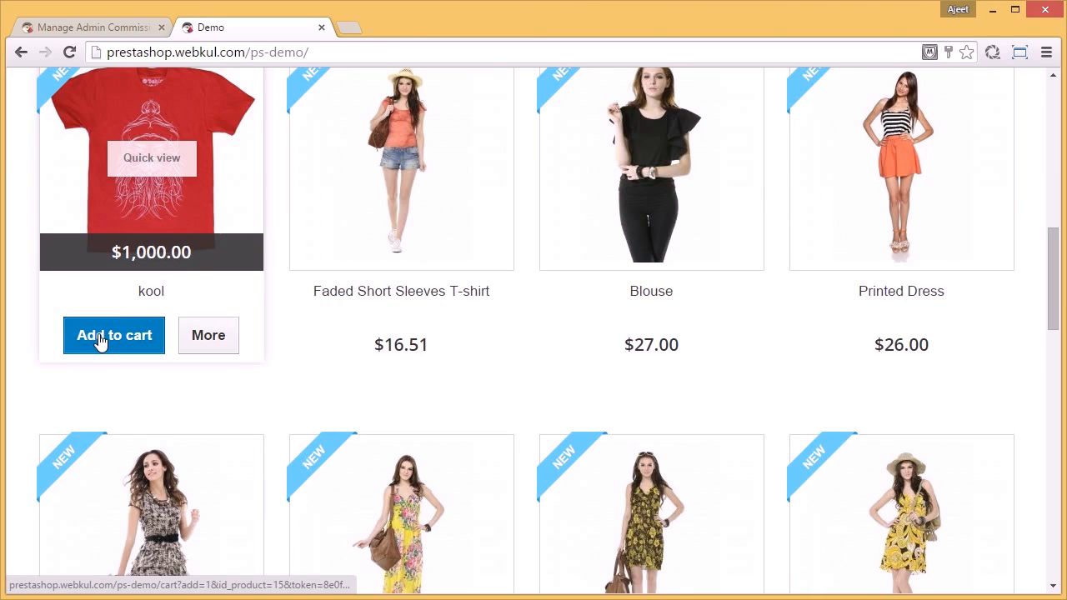
pyautogui.click(99, 337)
pyautogui.click(742, 380)
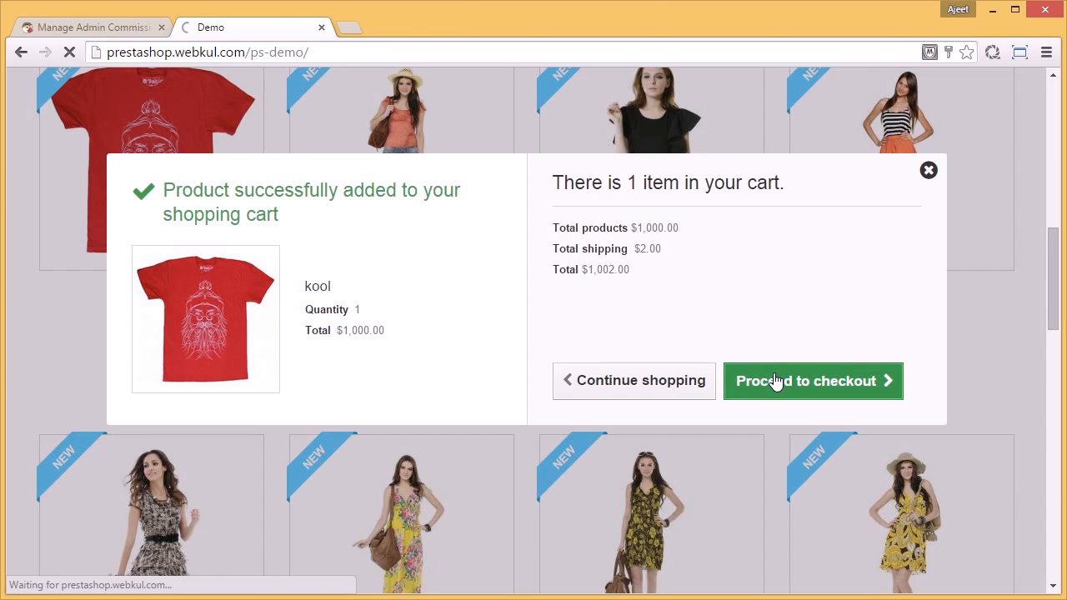
# Step: Accept the cart summary and keep My address as the delivery and billing address for the order
pyautogui.scroll(-6, 774, 380)
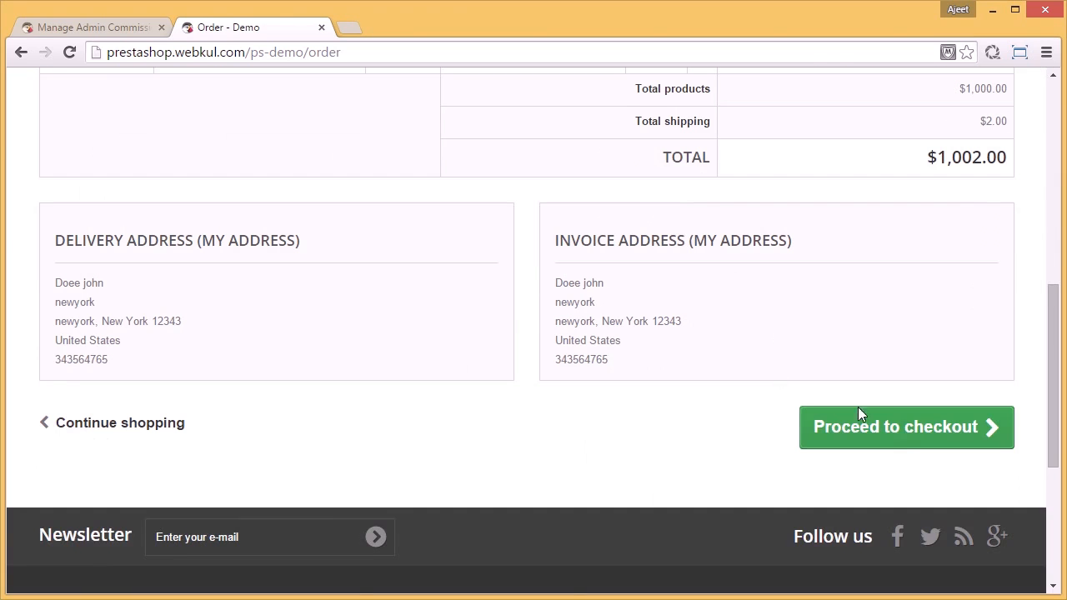
pyautogui.click(905, 433)
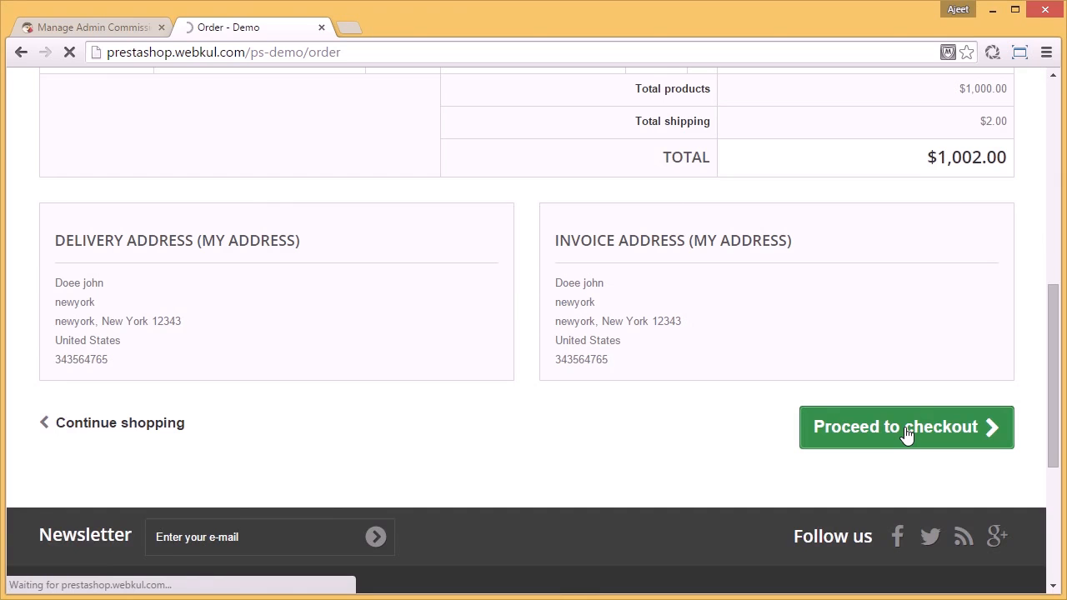
pyautogui.scroll(-4, 453, 367)
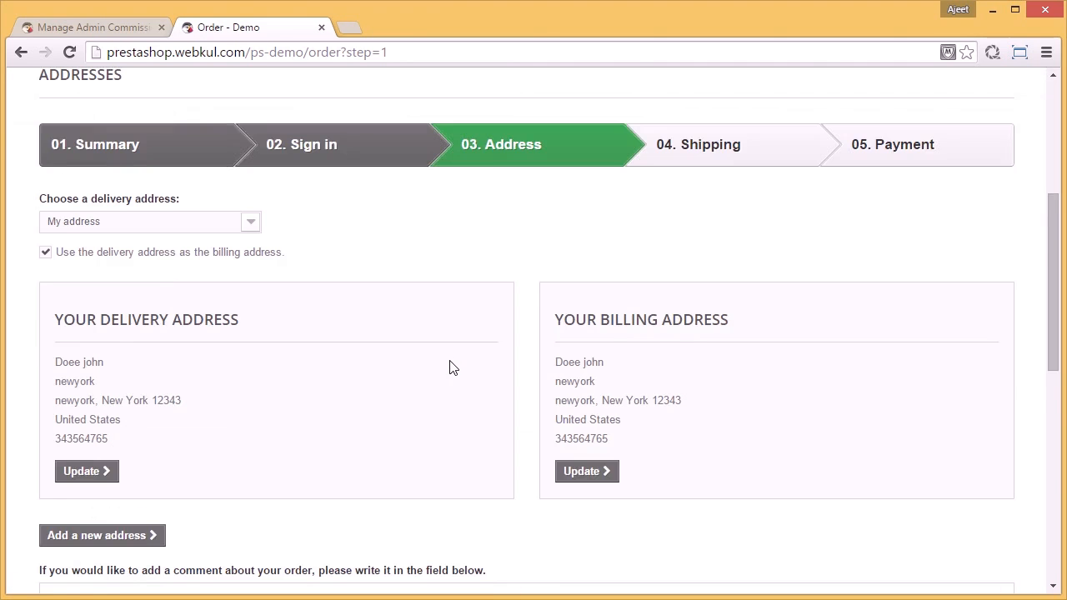
pyautogui.scroll(-4, 451, 361)
pyautogui.click(862, 408)
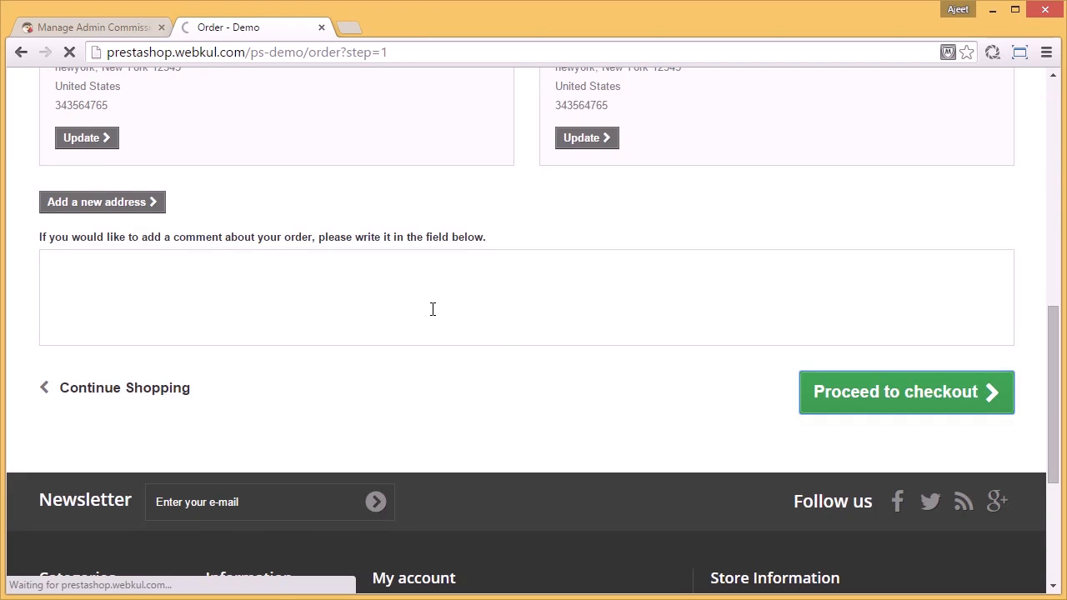
# Step: Agree to the terms of service and continue to payment with My carrier as the shipping option
pyautogui.scroll(-3, 431, 310)
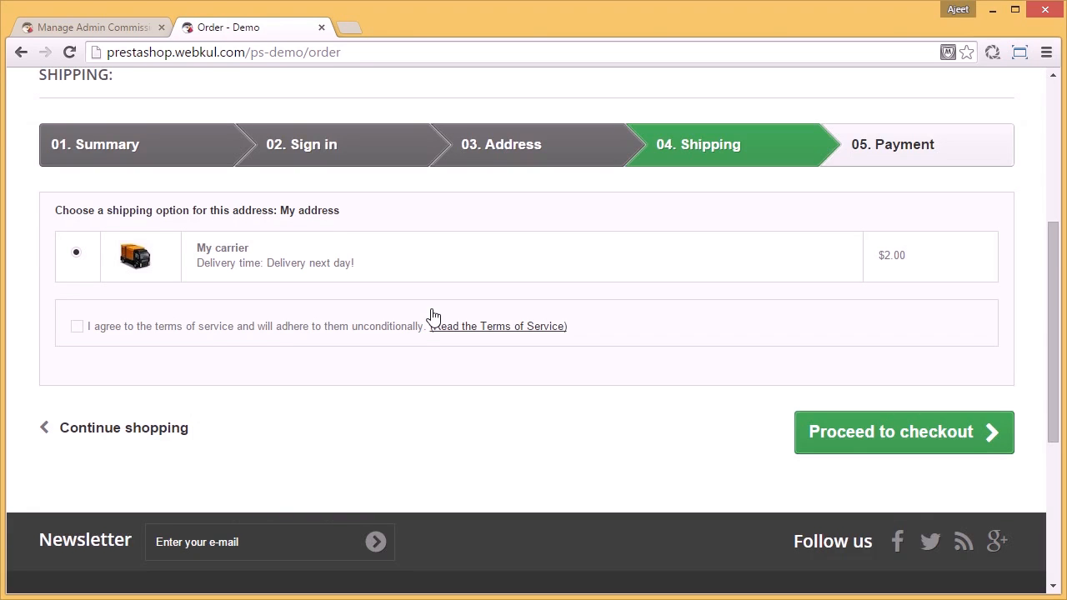
pyautogui.click(76, 327)
pyautogui.click(900, 434)
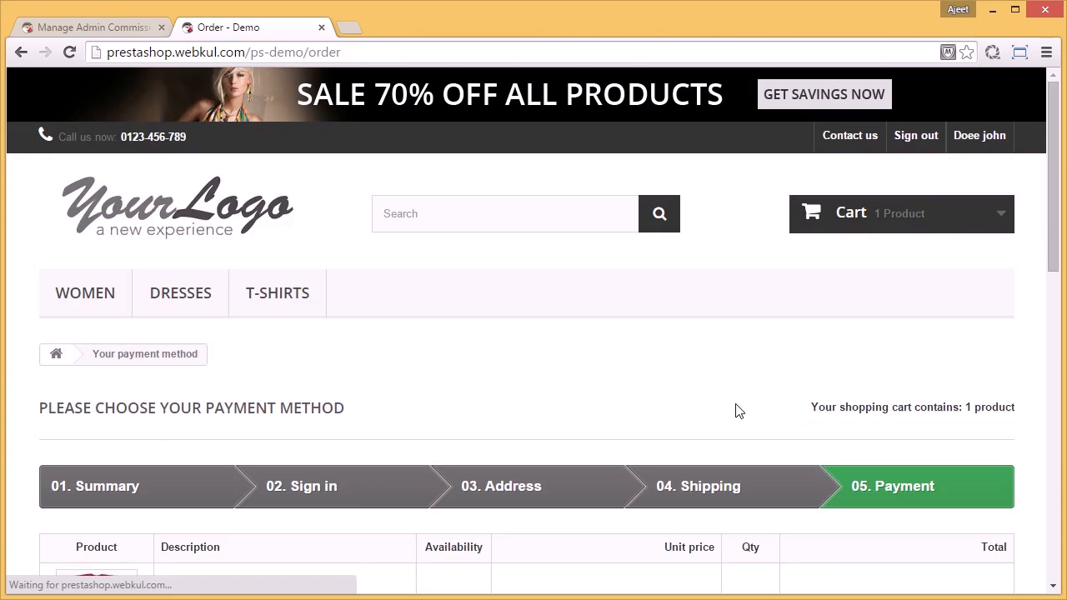
# Step: Choose bank wire as the payment method, confirm the order and review the order confirmation page
pyautogui.scroll(-3, 737, 409)
pyautogui.scroll(-3, 738, 409)
pyautogui.click(738, 336)
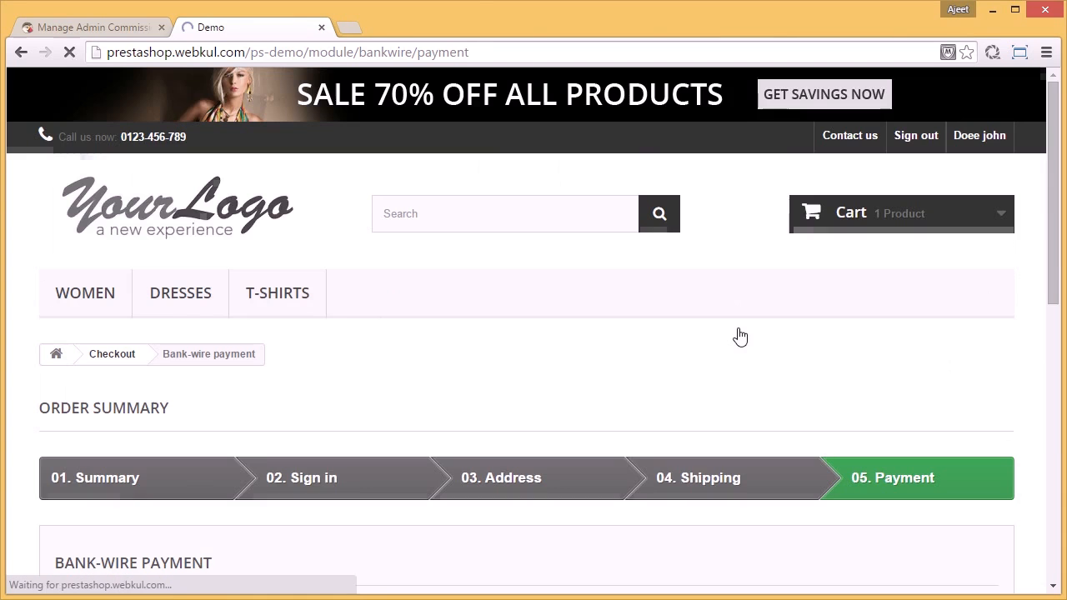
pyautogui.scroll(-7, 736, 337)
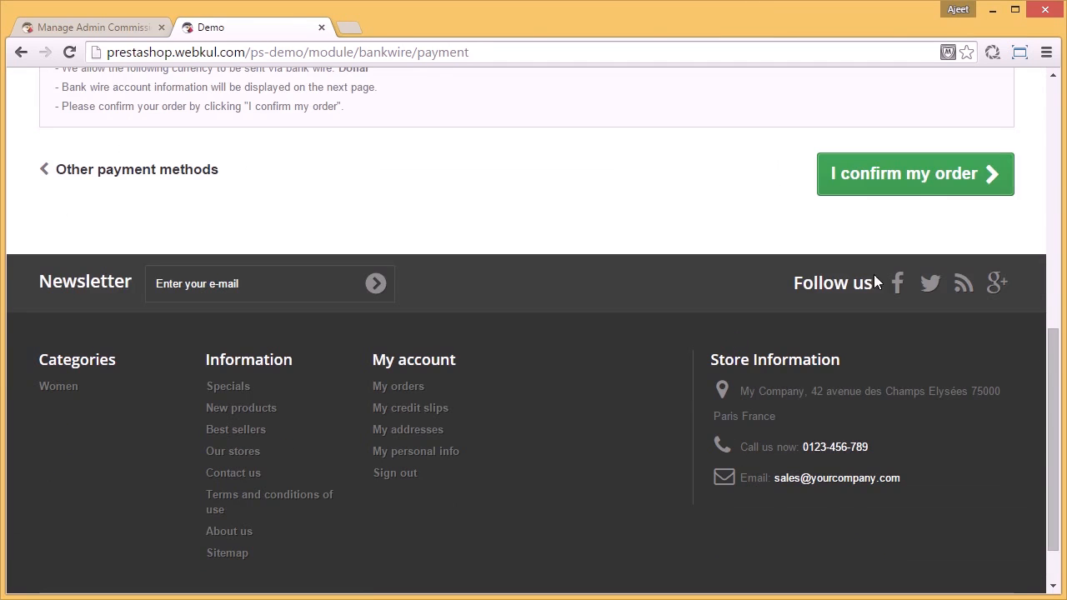
pyautogui.click(918, 192)
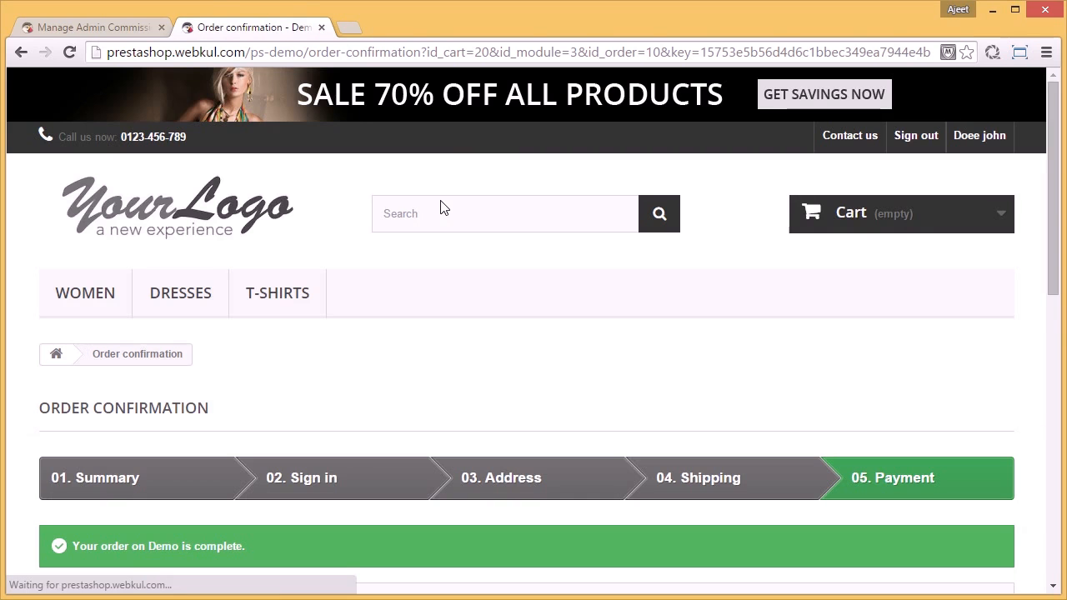
pyautogui.scroll(-3, 435, 276)
pyautogui.scroll(3, 434, 274)
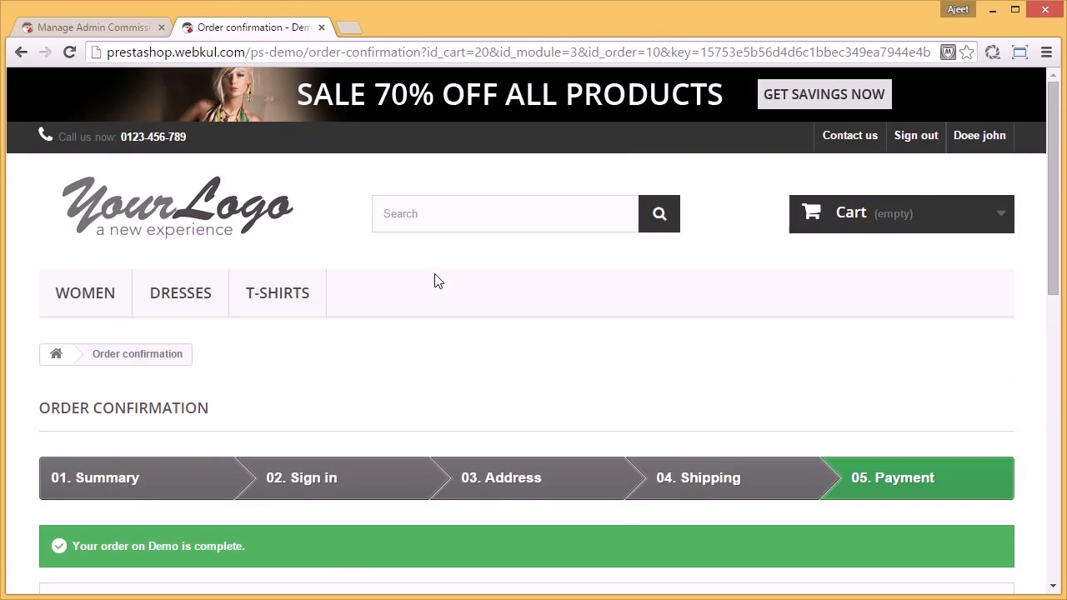
# Step: Sign out of the store and open the Shopde shop's order details under Manage Seller Orders in the back office
pyautogui.click(930, 147)
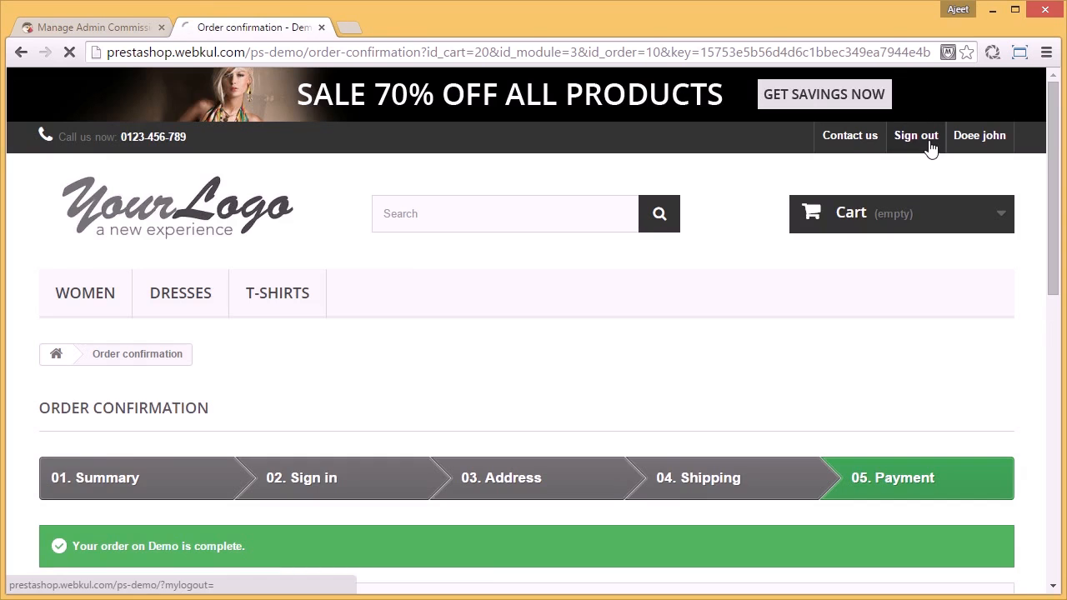
pyautogui.click(119, 21)
pyautogui.moveTo(148, 434)
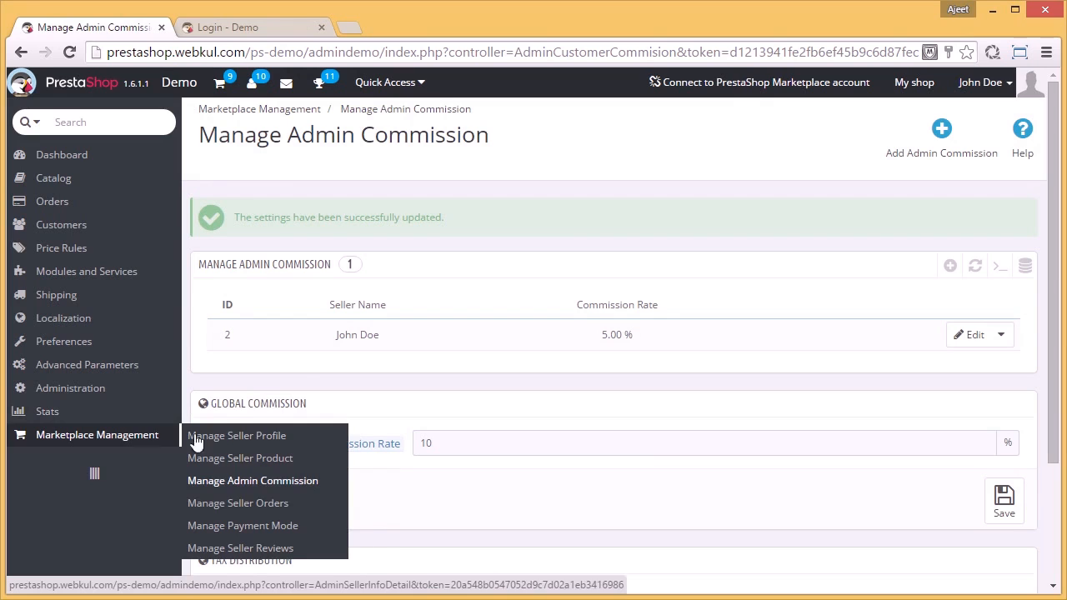
pyautogui.click(260, 503)
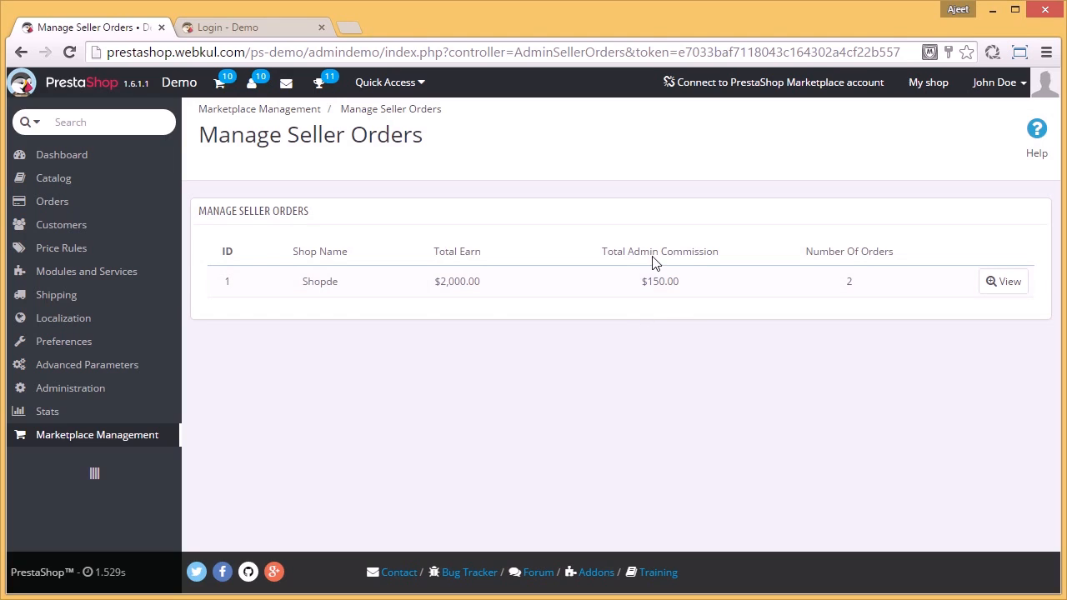
pyautogui.click(1007, 282)
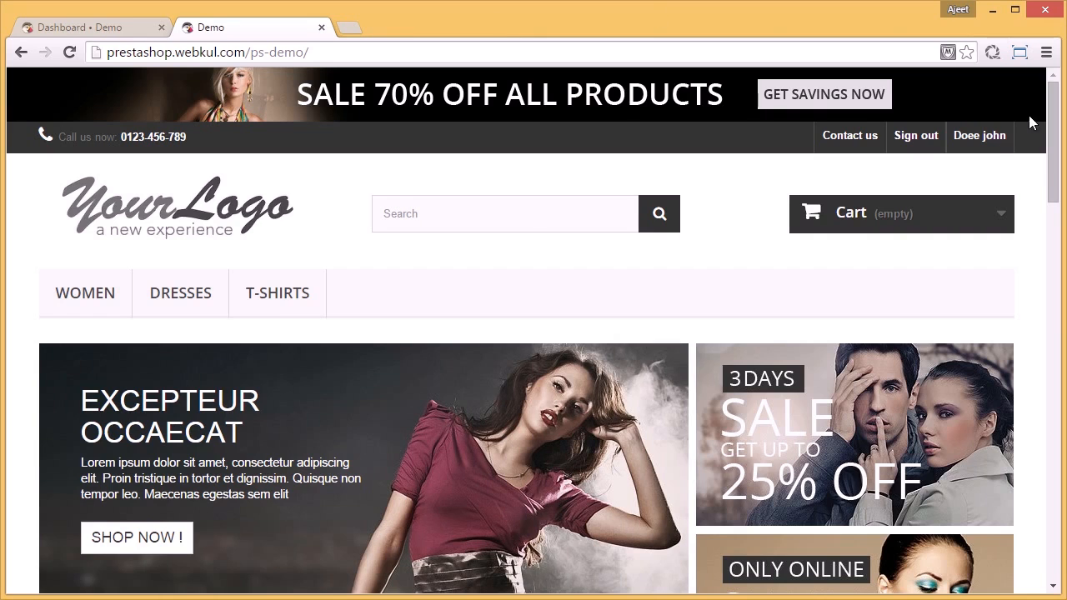
# Step: Search the store for "kool", open the T-shirt's product page and review its information and seller details
pyautogui.click(573, 217)
pyautogui.write('kool')
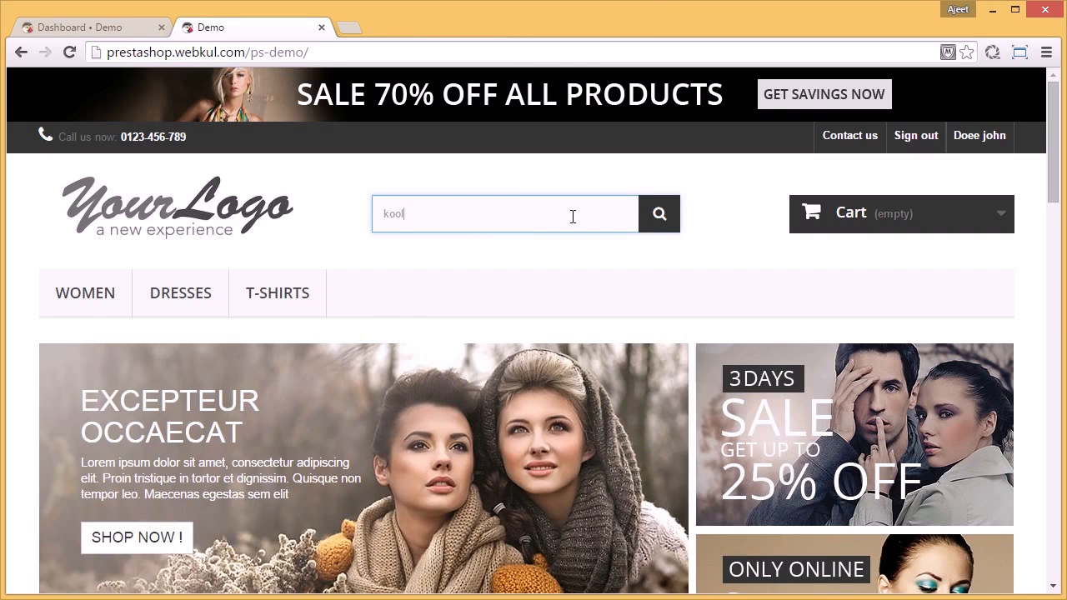
pyautogui.press('Return')
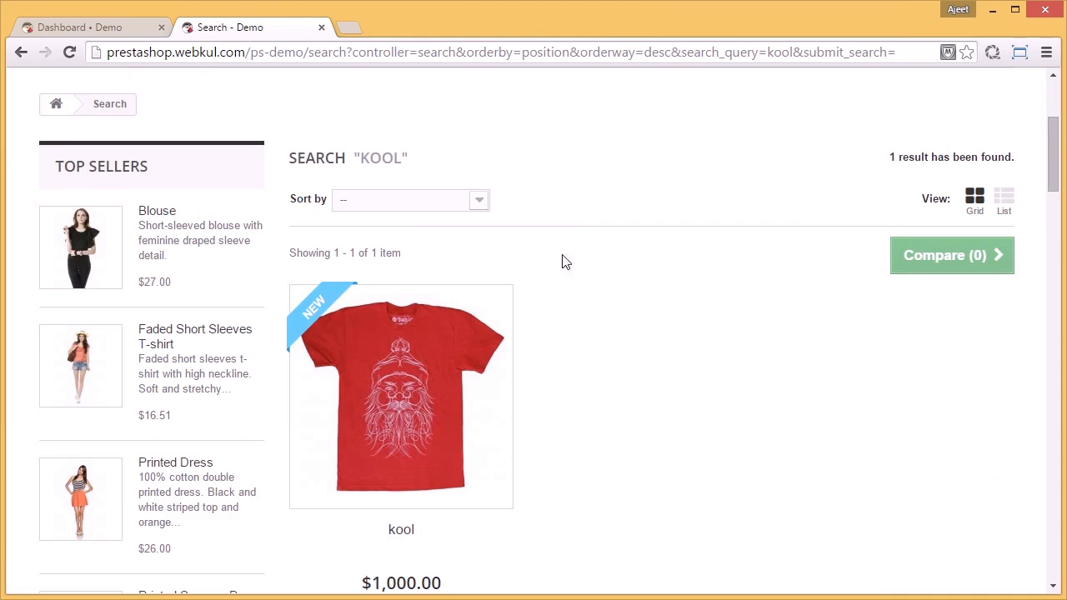
pyautogui.click(315, 317)
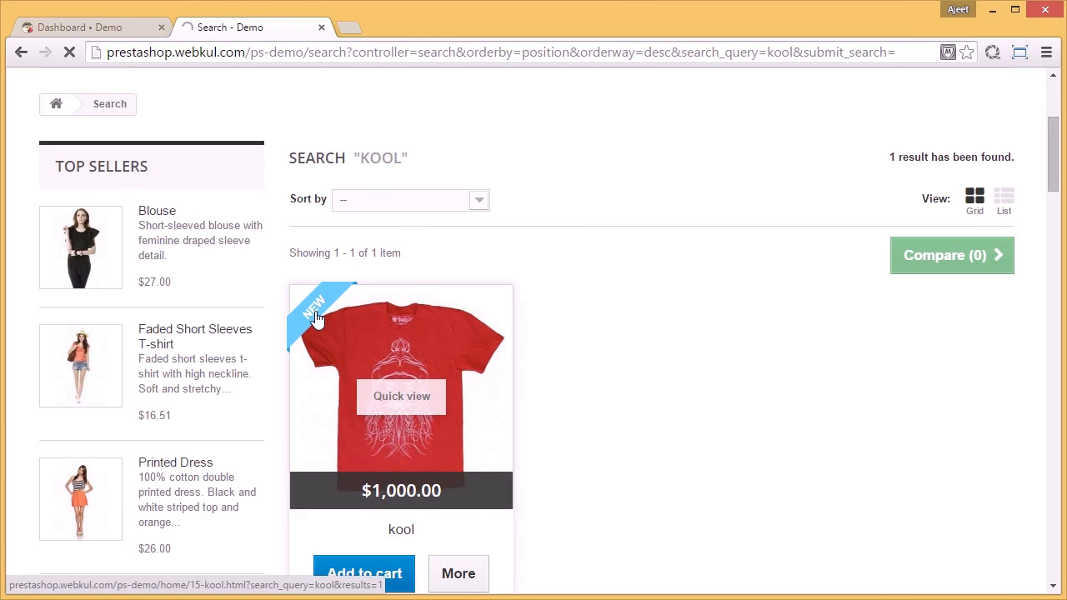
pyautogui.scroll(-6, 657, 350)
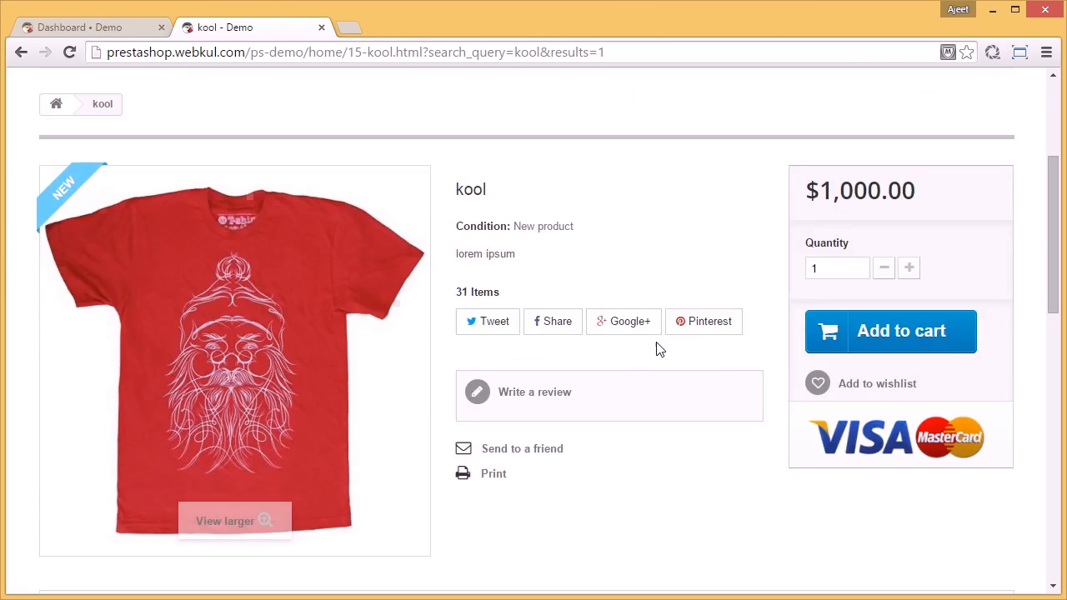
pyautogui.scroll(-2, 658, 350)
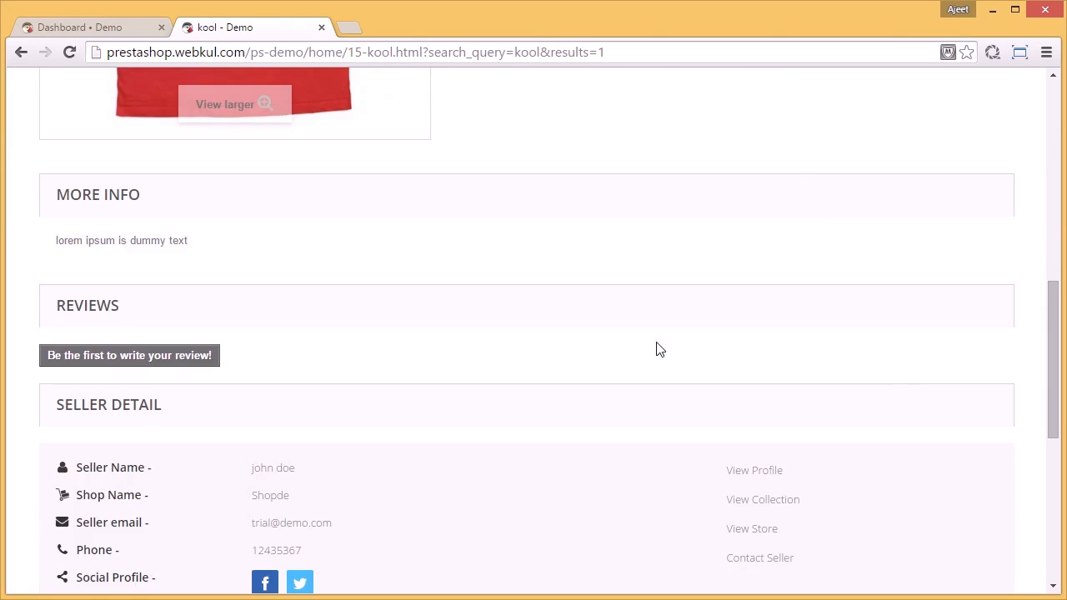
# Step: Add one kool T-shirt to the cart from its product page and proceed to checkout
pyautogui.scroll(3, 658, 350)
pyautogui.scroll(1, 658, 351)
pyautogui.click(896, 253)
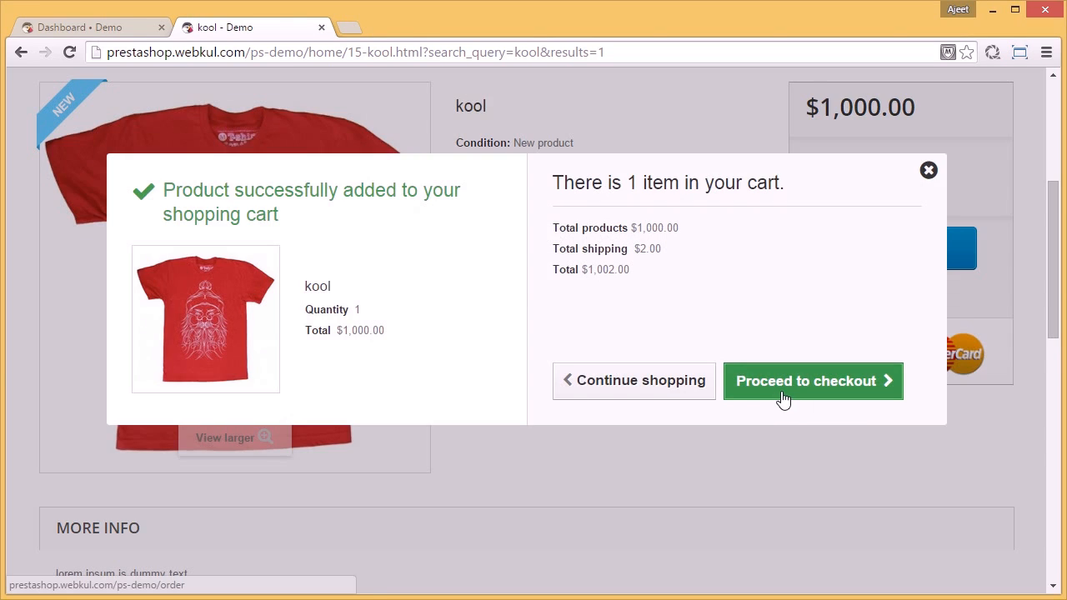
pyautogui.click(783, 399)
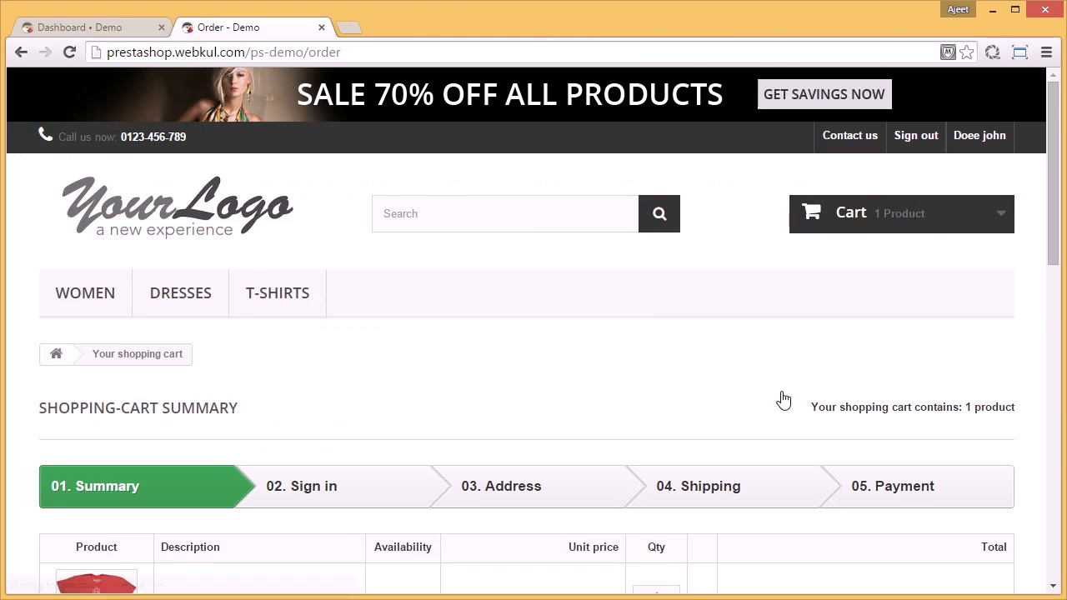
# Step: Accept the cart summary and continue with My address for both delivery and billing
pyautogui.scroll(-4, 784, 398)
pyautogui.scroll(-4, 784, 398)
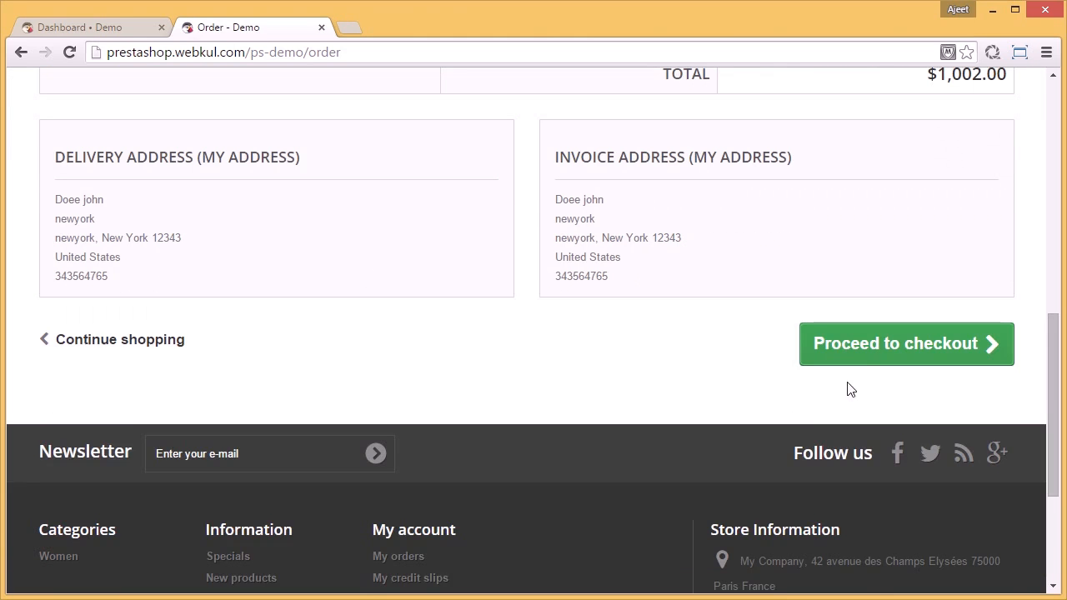
pyautogui.click(866, 364)
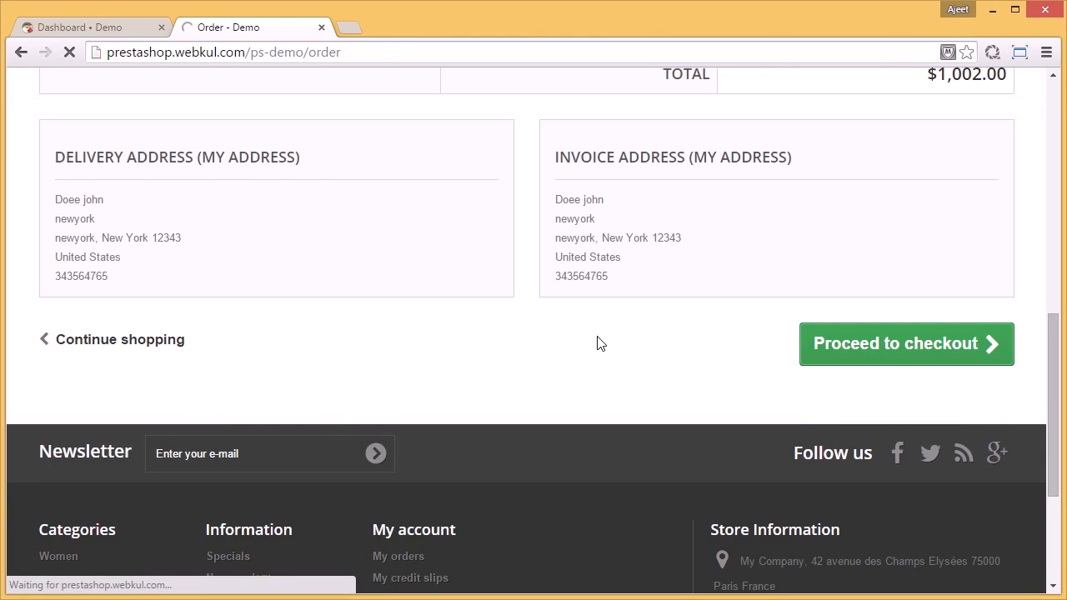
pyautogui.scroll(-4, 597, 343)
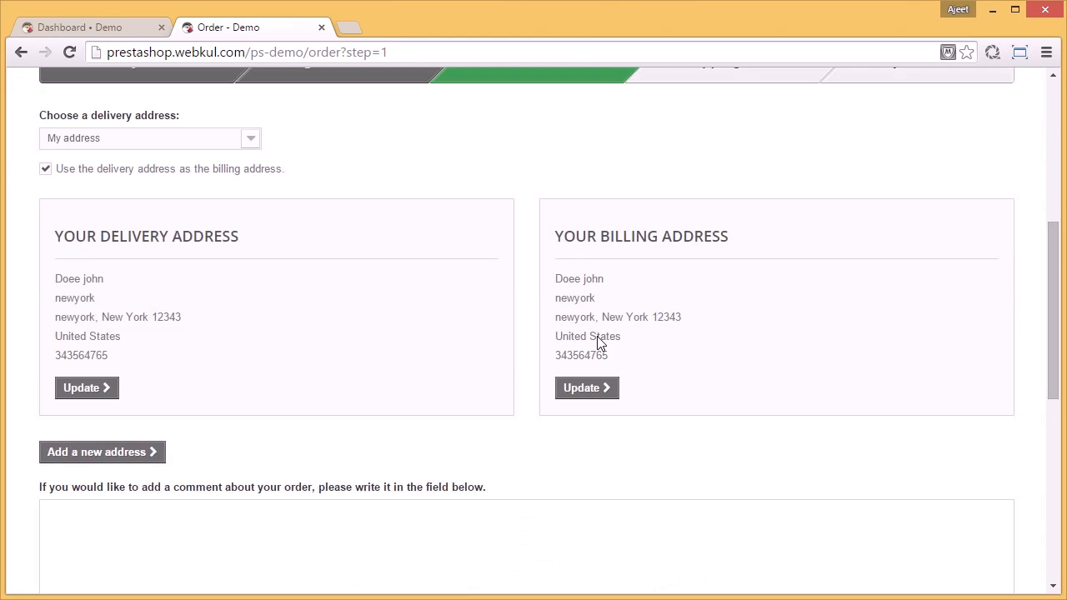
pyautogui.click(877, 475)
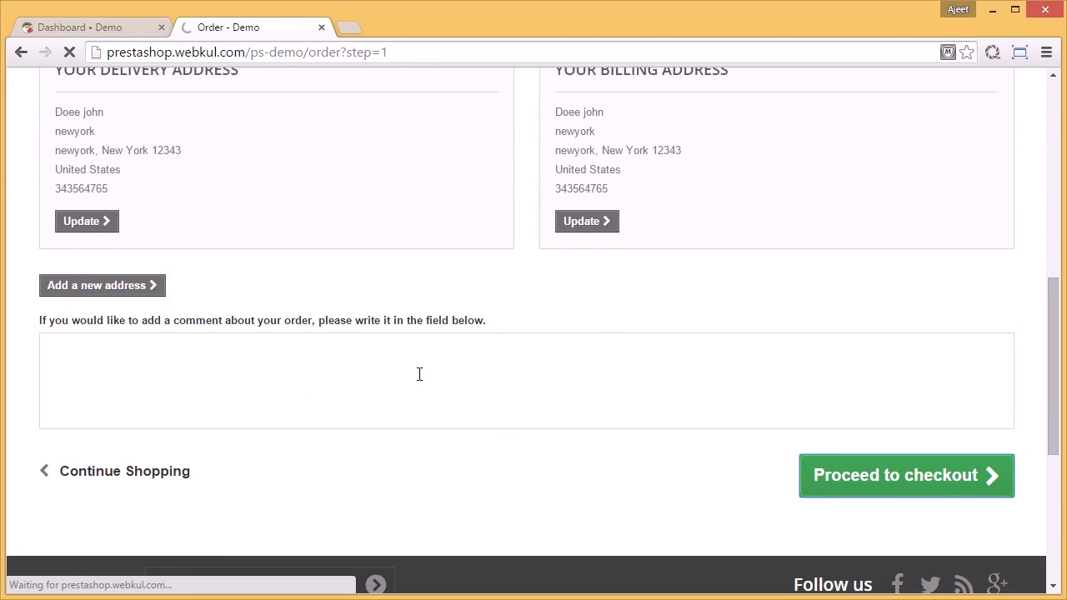
# Step: Keep My carrier as the shipping option, agree to the terms of service and continue to payment
pyautogui.scroll(-4, 419, 374)
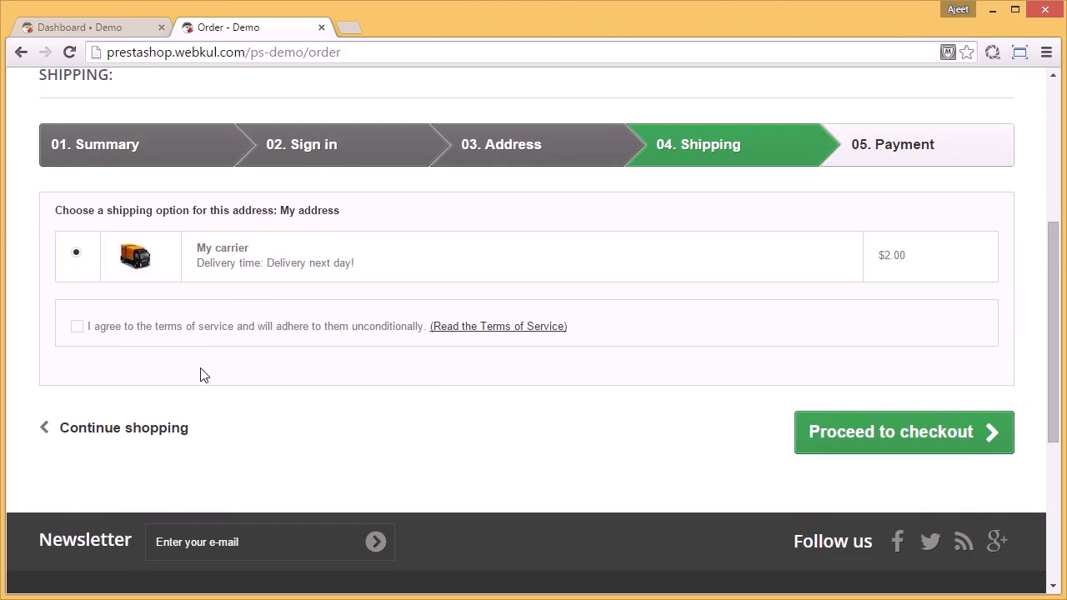
pyautogui.click(77, 326)
pyautogui.click(881, 439)
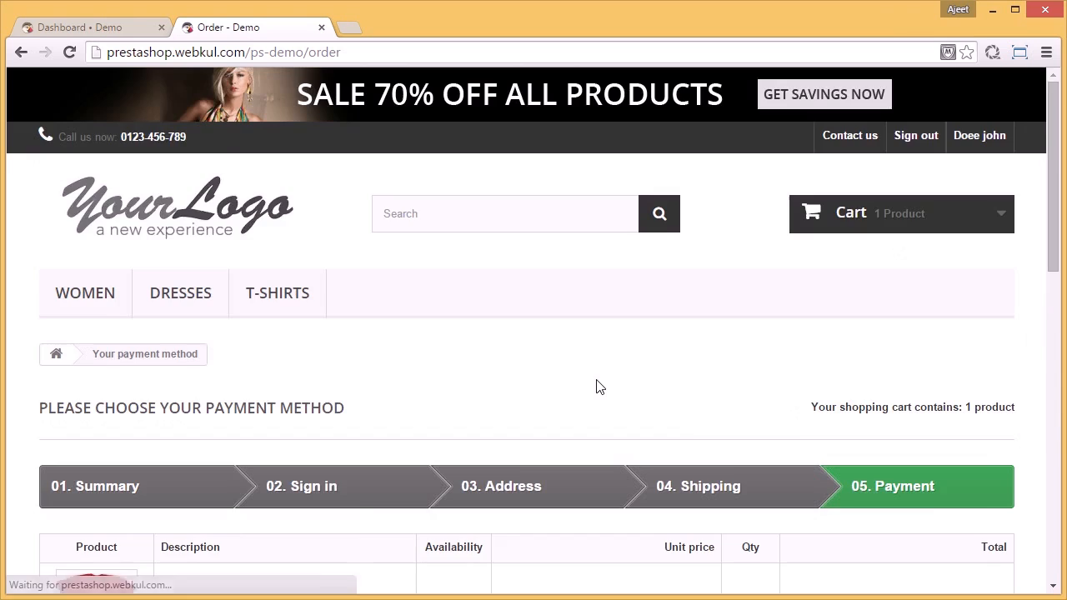
# Step: Choose bank wire as the payment method, confirm the kool T-shirt order and review its confirmation
pyautogui.scroll(-5, 596, 386)
pyautogui.click(601, 410)
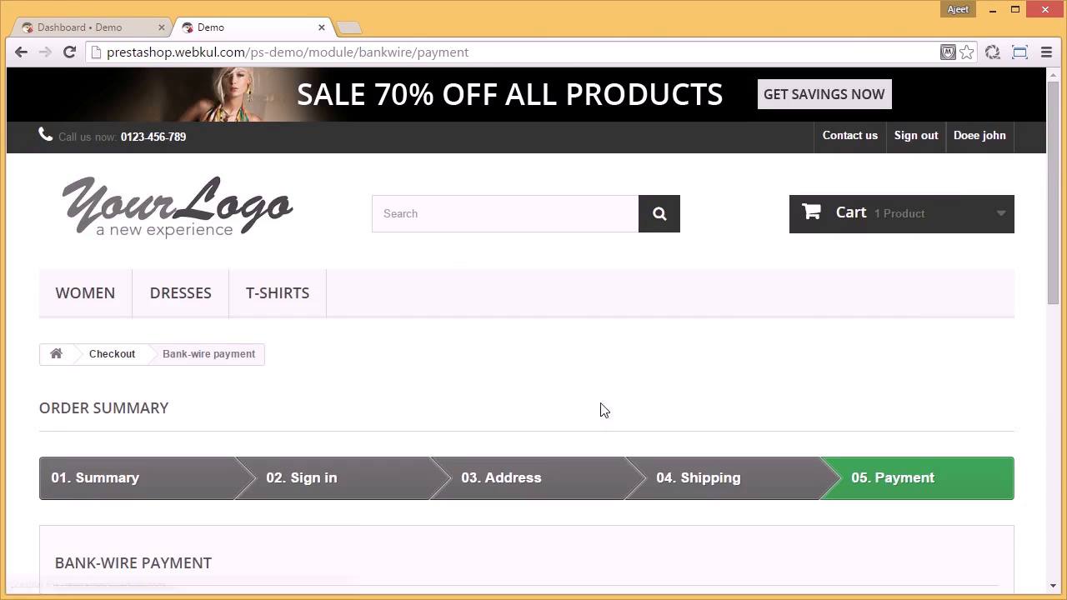
pyautogui.scroll(-5, 603, 410)
pyautogui.click(879, 341)
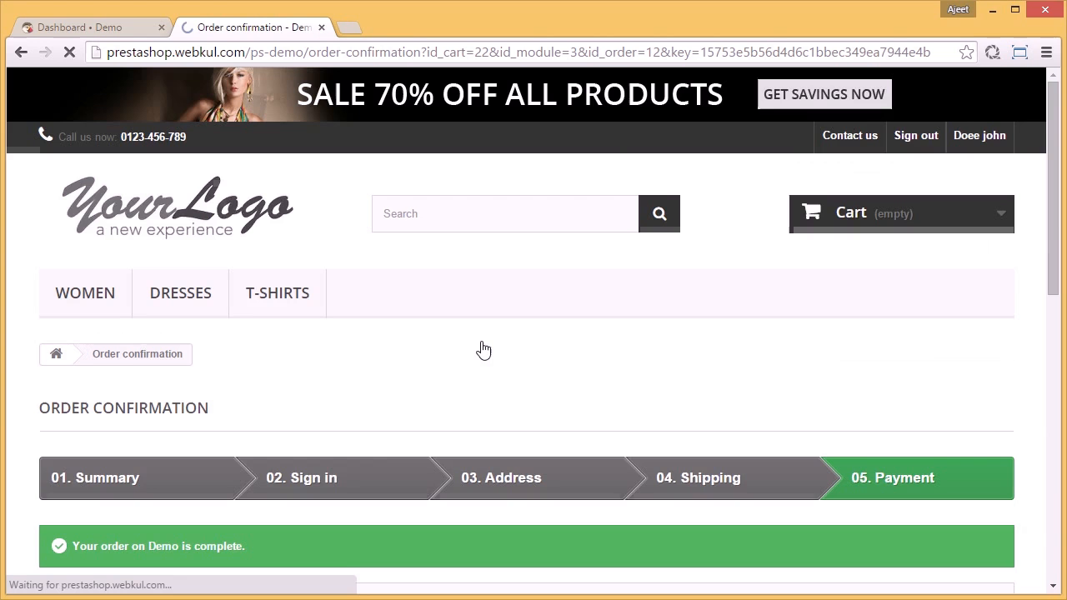
pyautogui.scroll(-4, 485, 349)
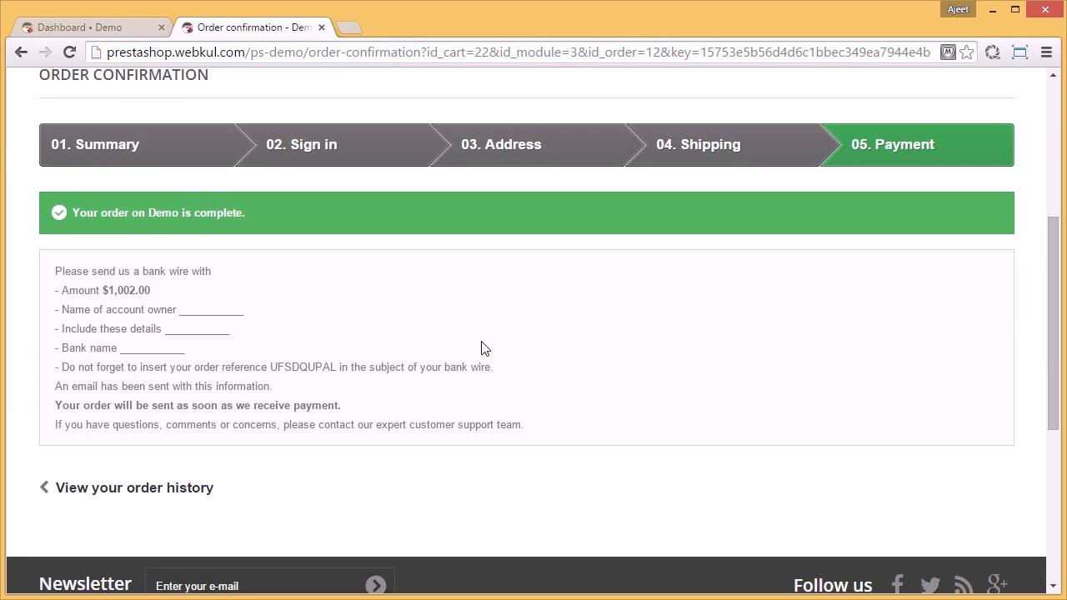
pyautogui.scroll(4, 481, 348)
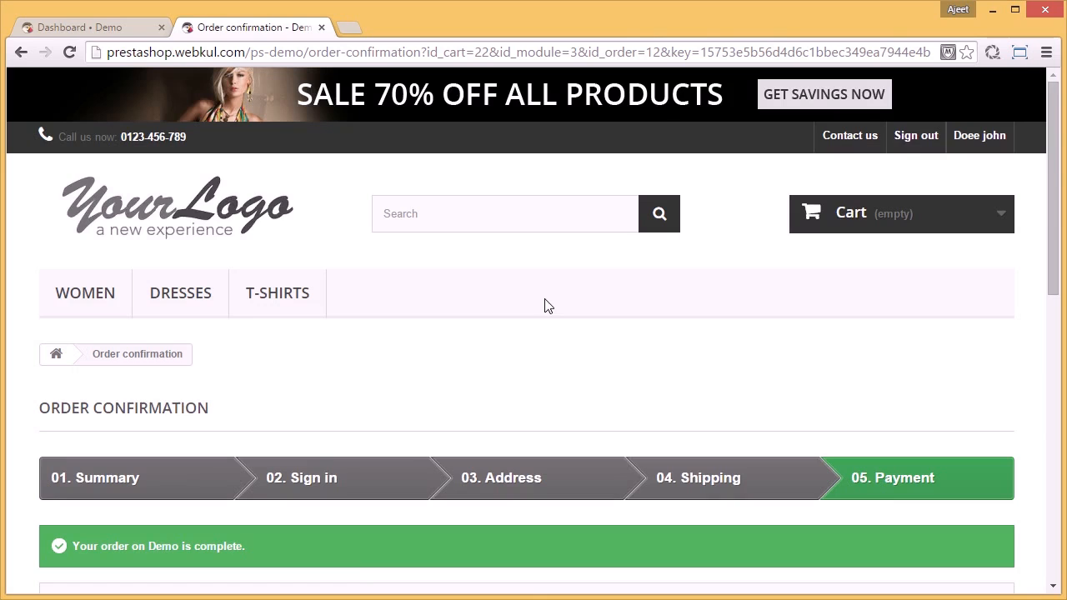
# Step: Sign out of the customer account, sign in as the seller and open the seller's marketplace order list
pyautogui.click(916, 138)
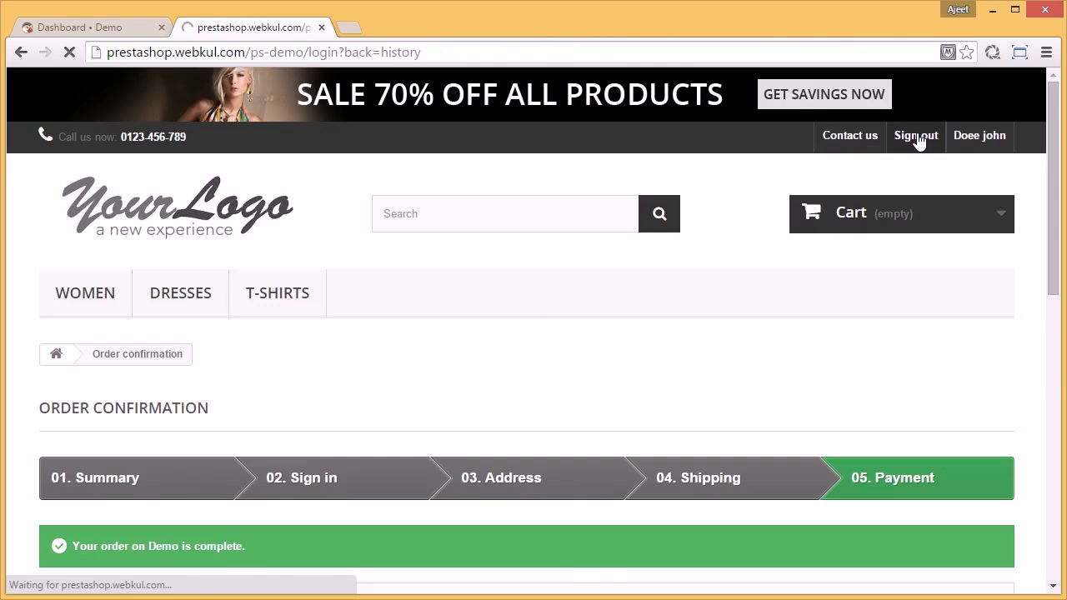
pyautogui.scroll(-2, 762, 428)
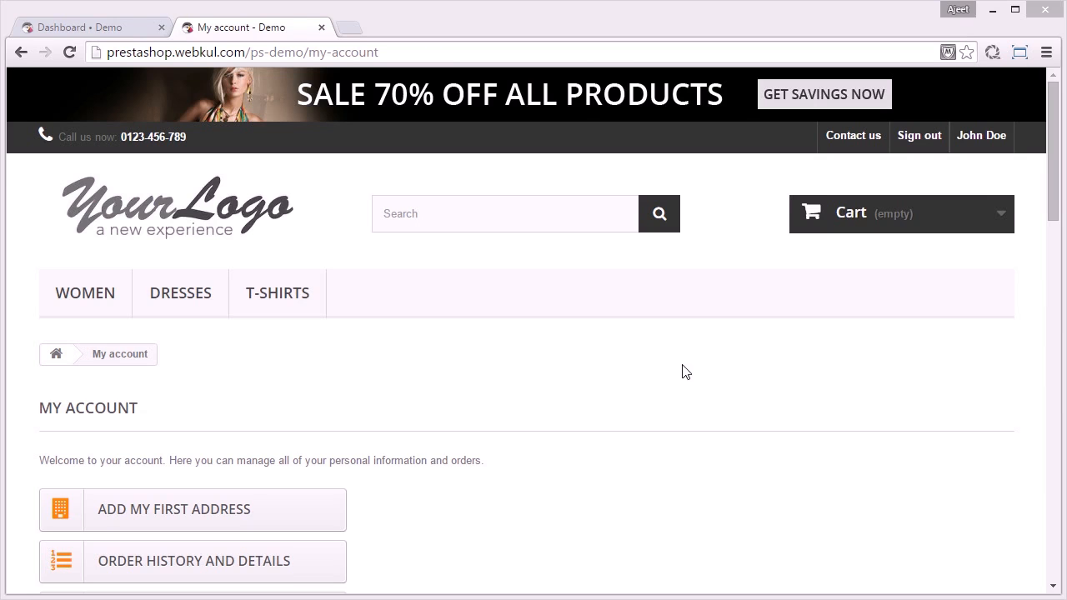
pyautogui.moveTo(1053, 200); pyautogui.dragTo(1052, 461)
pyautogui.scroll(-5, 1052, 461)
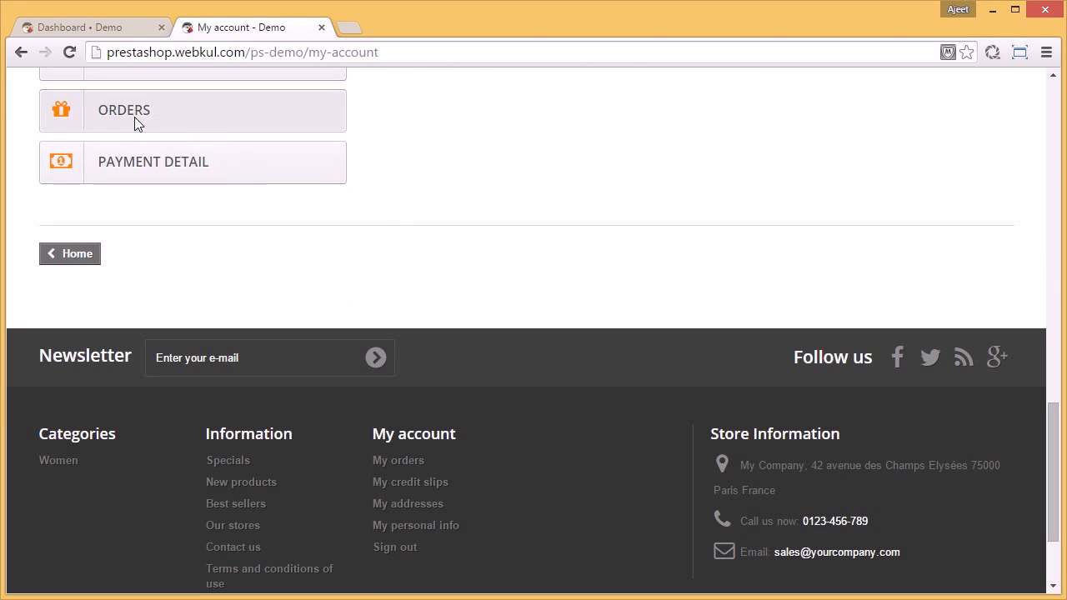
pyautogui.click(134, 117)
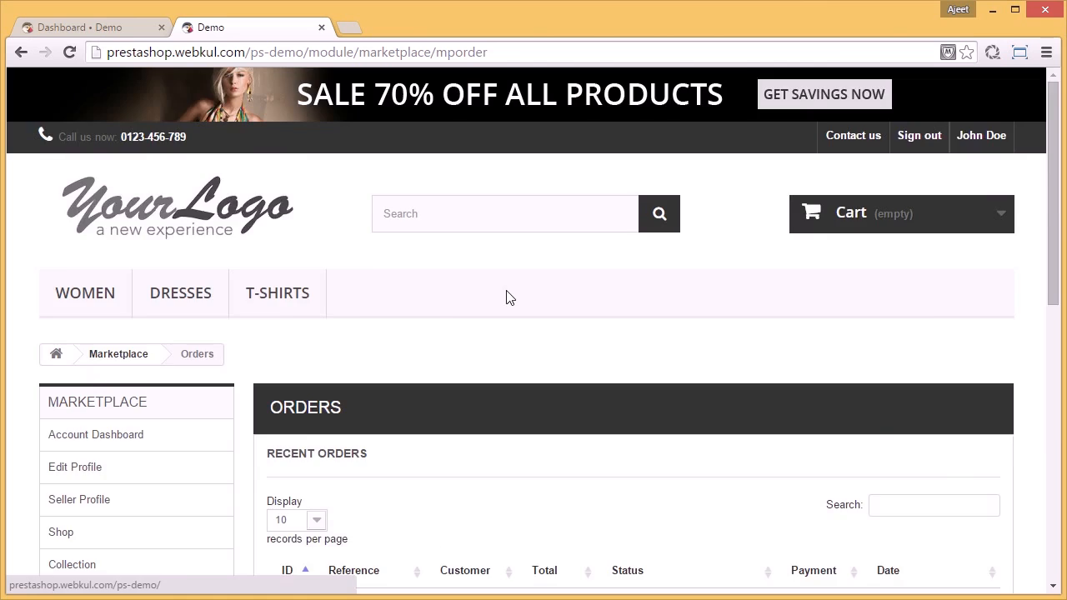
pyautogui.scroll(-4, 510, 298)
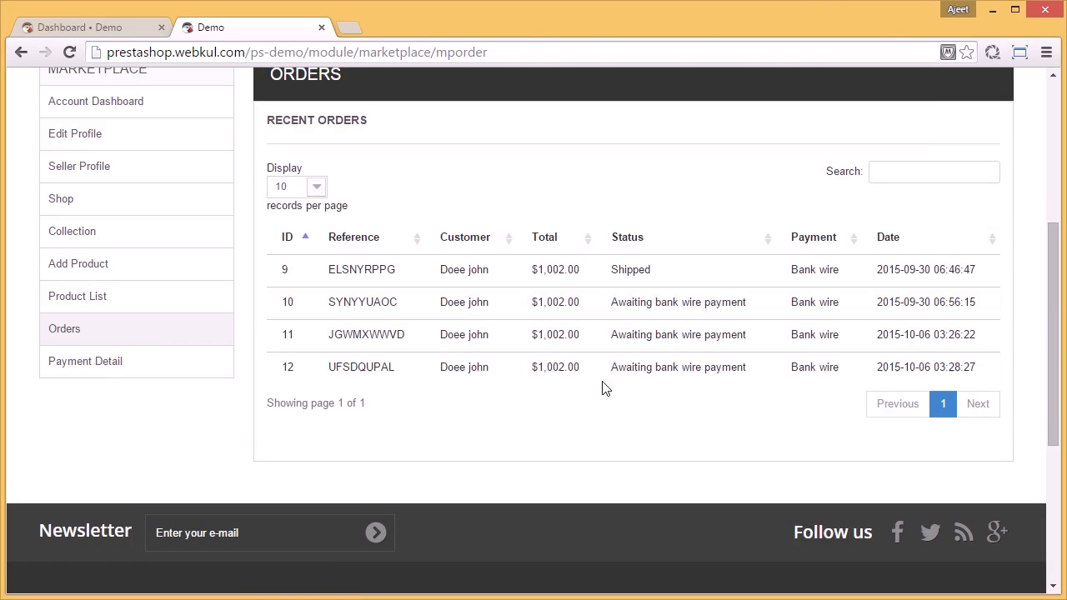
# Step: Open the most recent kool order and review its product, invoice address and shipping details
pyautogui.click(686, 372)
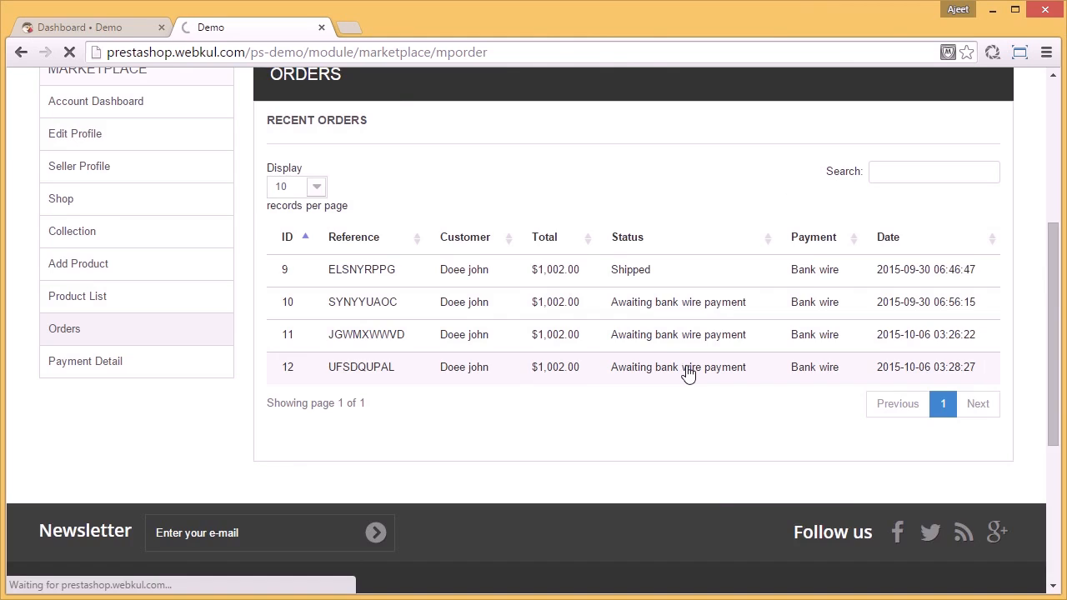
pyautogui.scroll(-3, 686, 372)
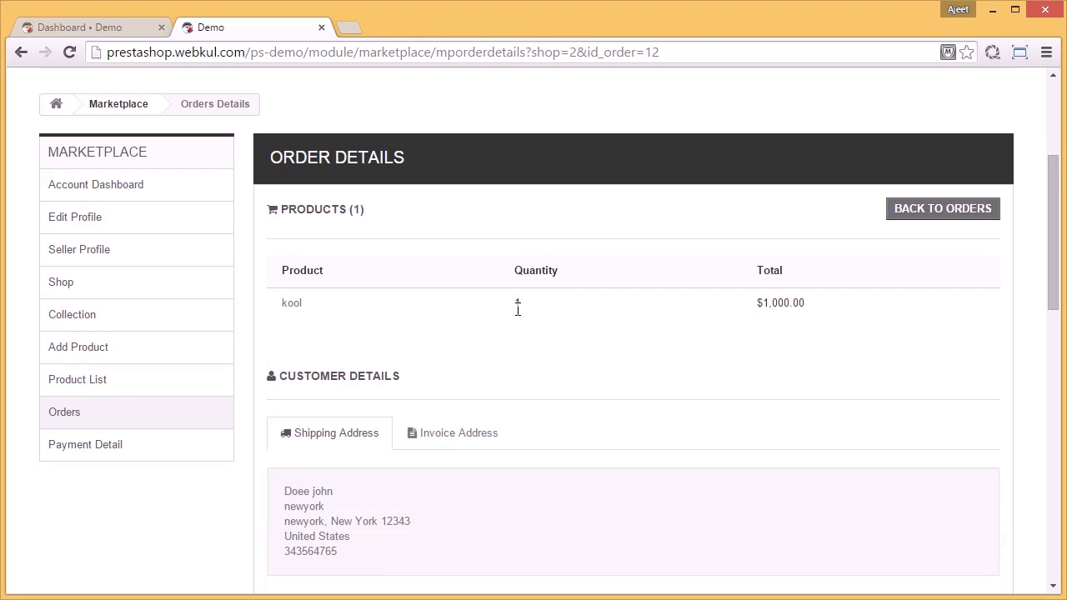
pyautogui.scroll(-3, 533, 320)
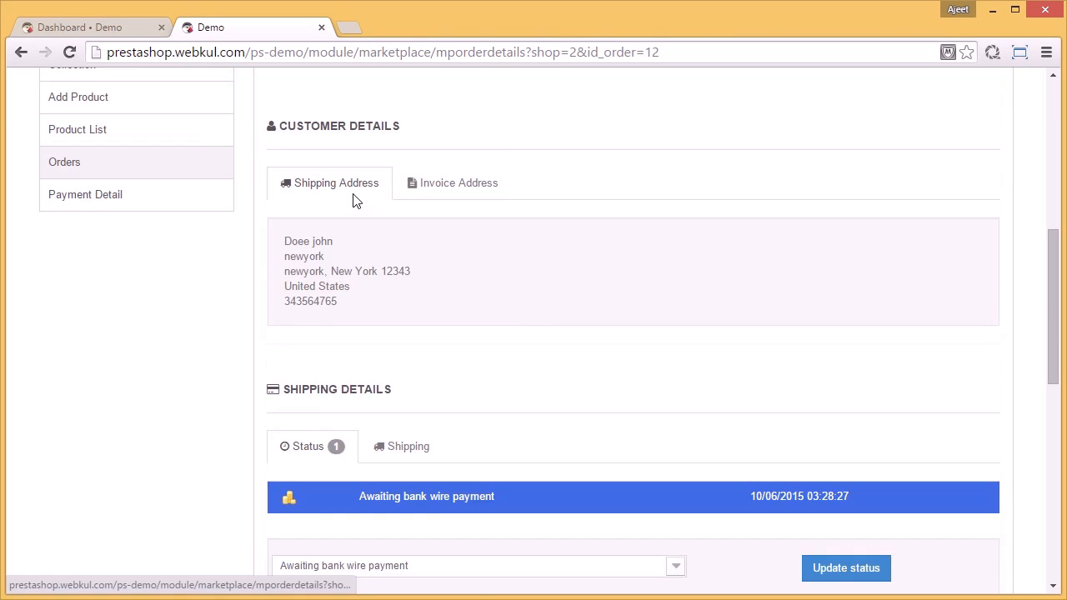
pyautogui.click(447, 190)
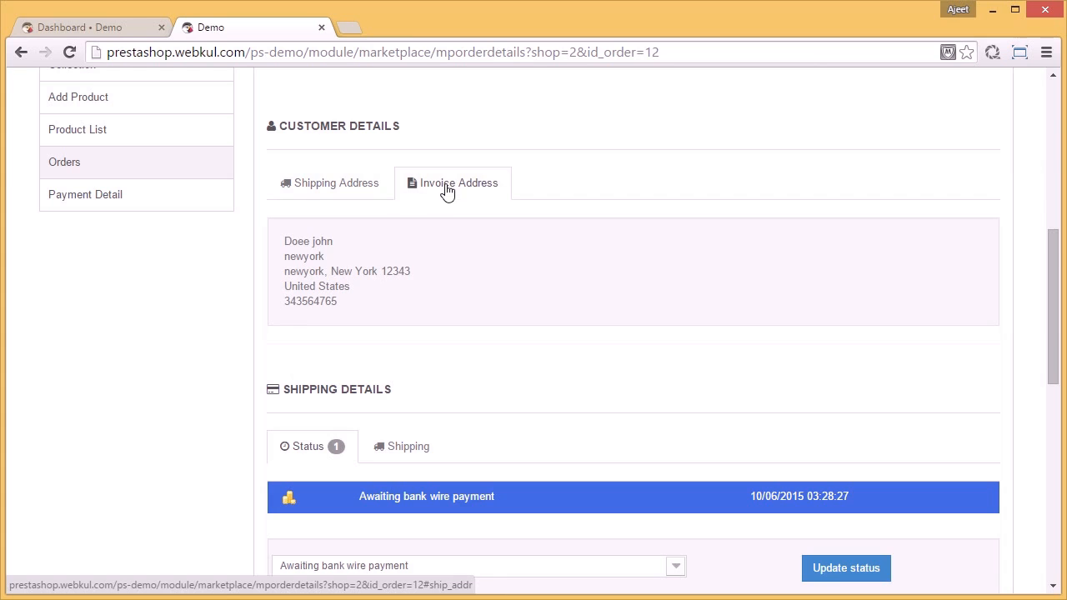
pyautogui.scroll(-2, 588, 292)
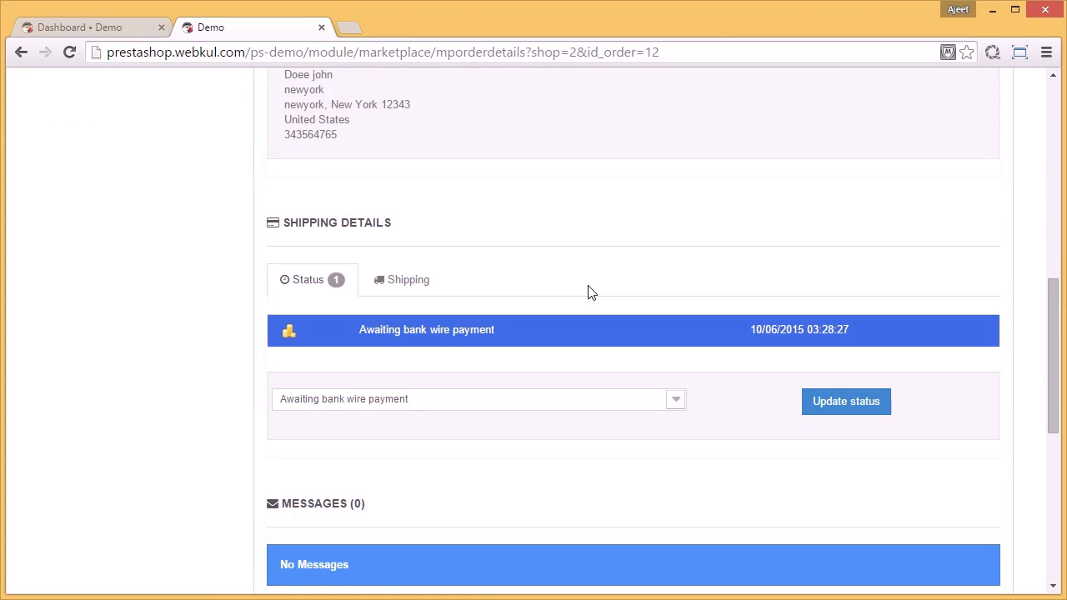
# Step: Update the kool order's status to Payment accepted in its shipping details
pyautogui.click(677, 400)
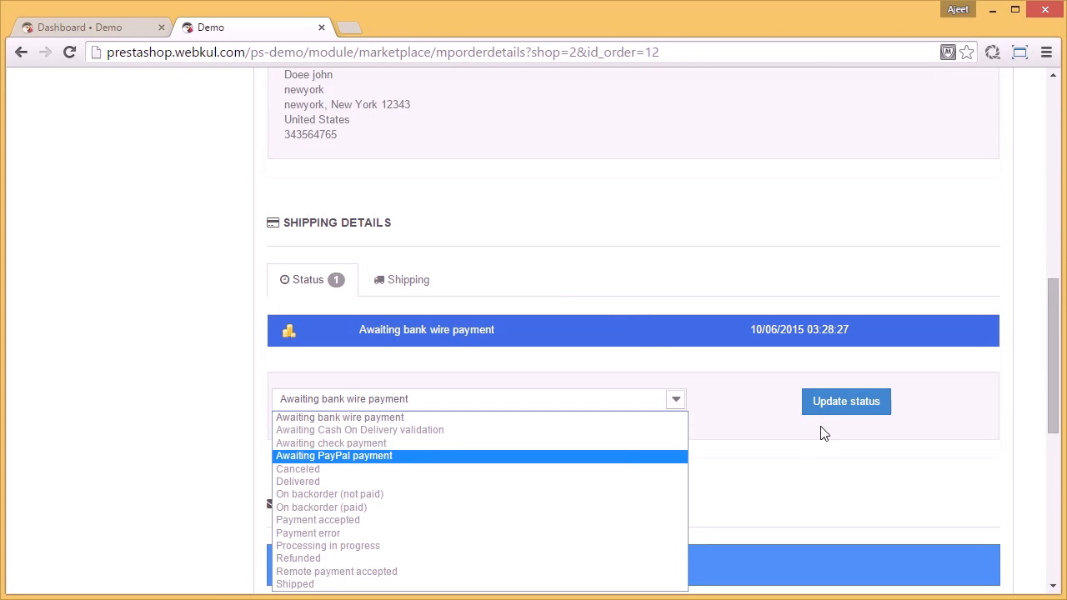
pyautogui.scroll(-2, 564, 385)
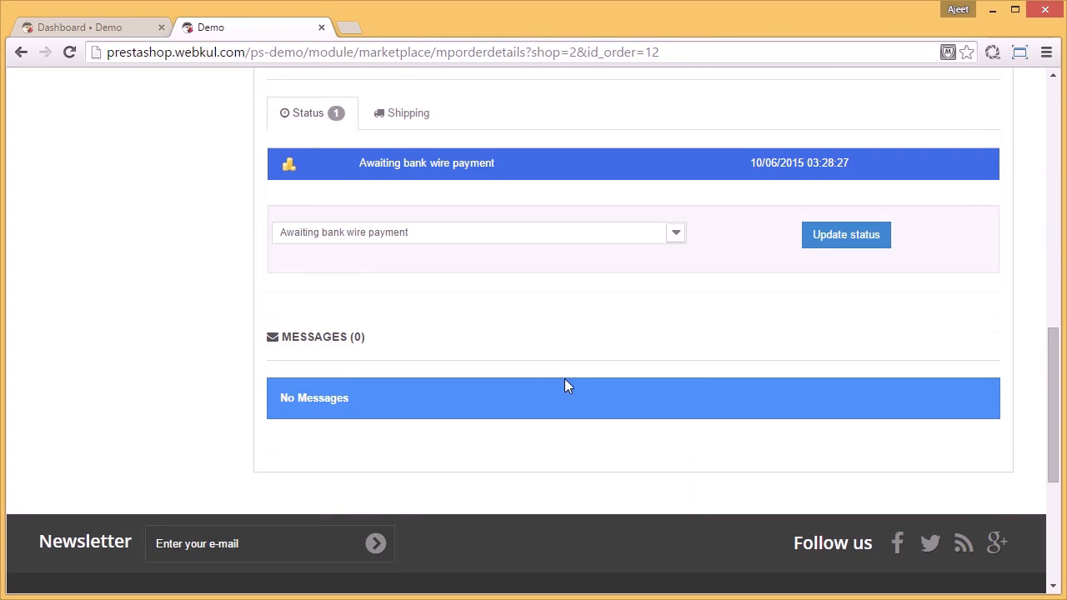
pyautogui.click(677, 235)
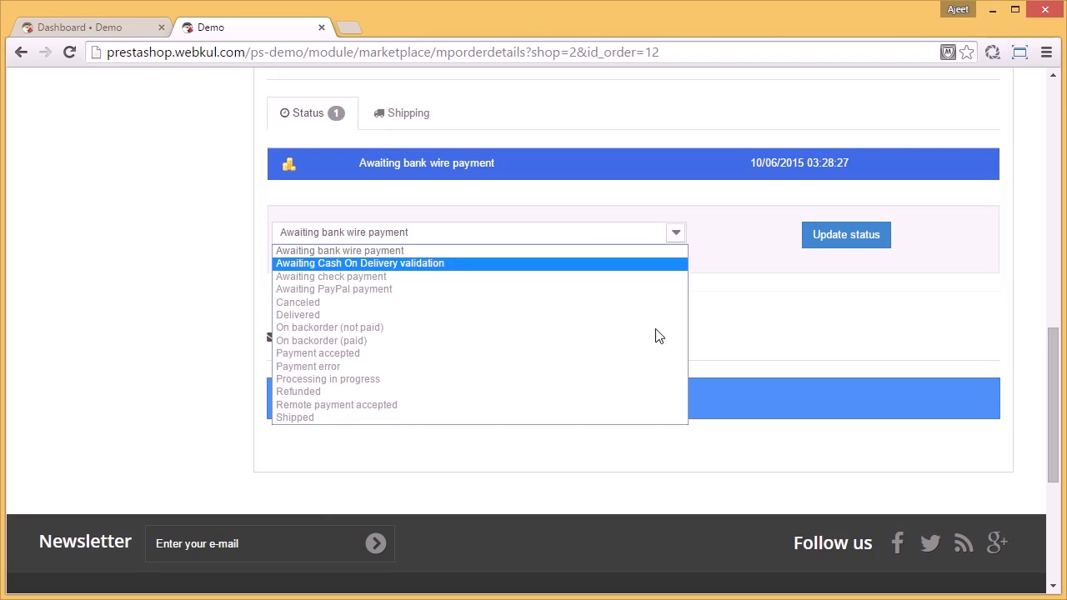
pyautogui.click(544, 355)
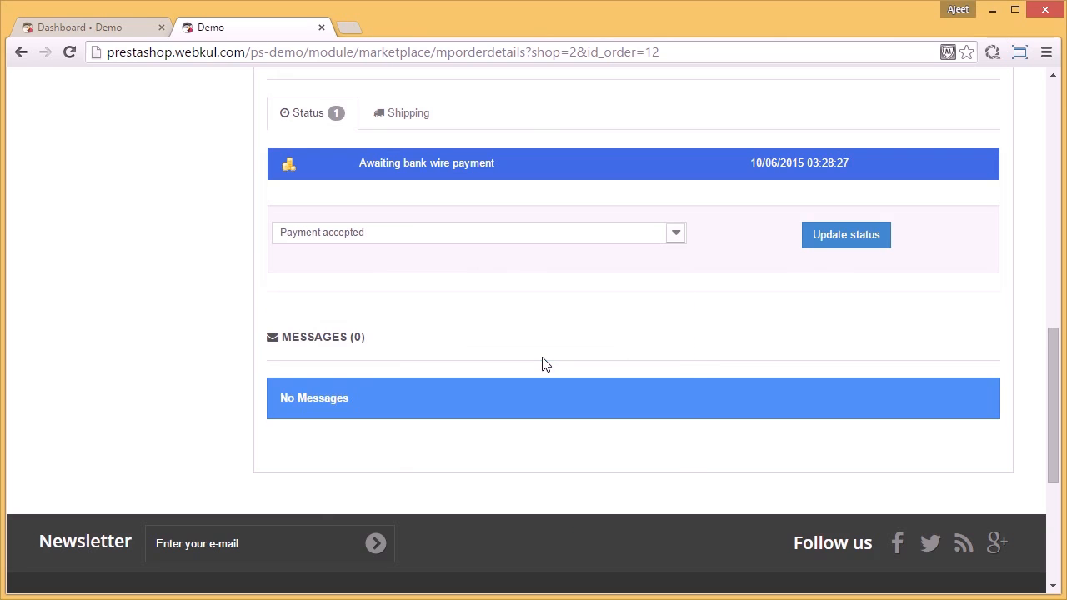
pyautogui.click(836, 248)
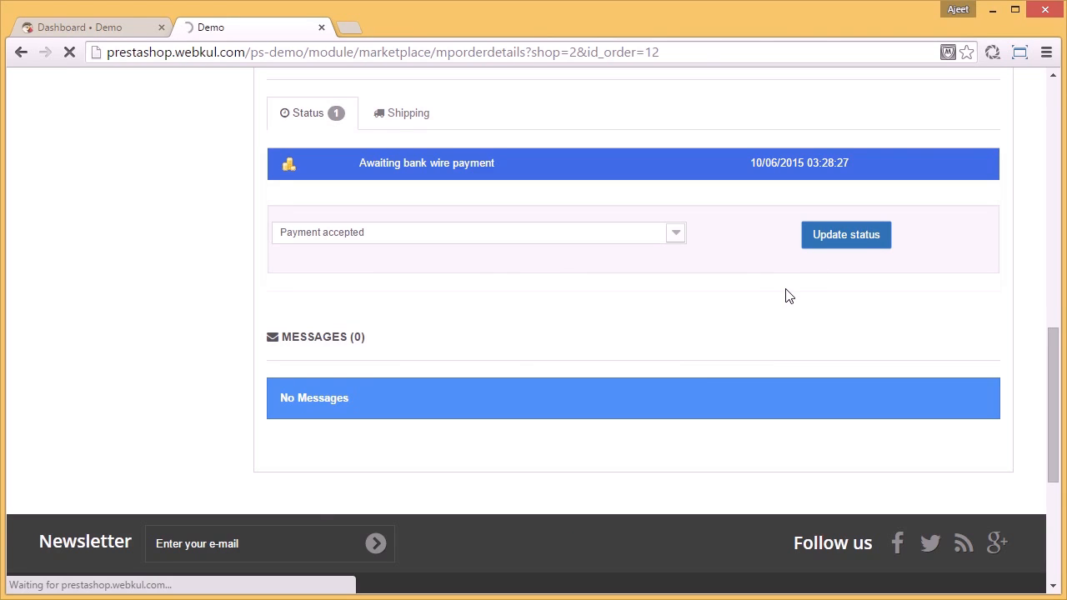
pyautogui.scroll(-5, 566, 326)
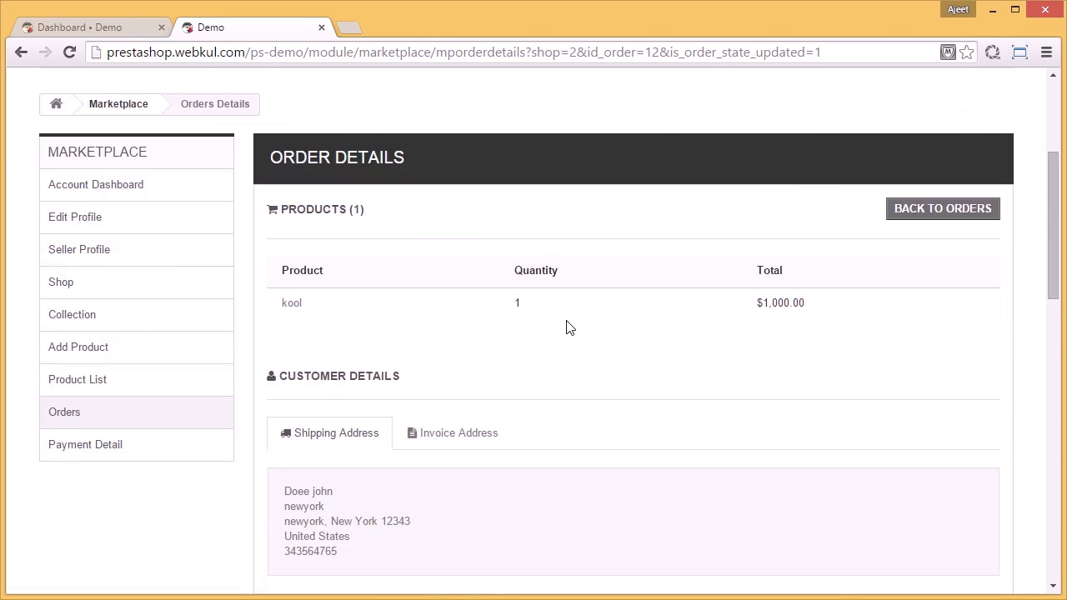
# Step: Choose Shipped as the order's new status and request the status update
pyautogui.scroll(-3, 566, 325)
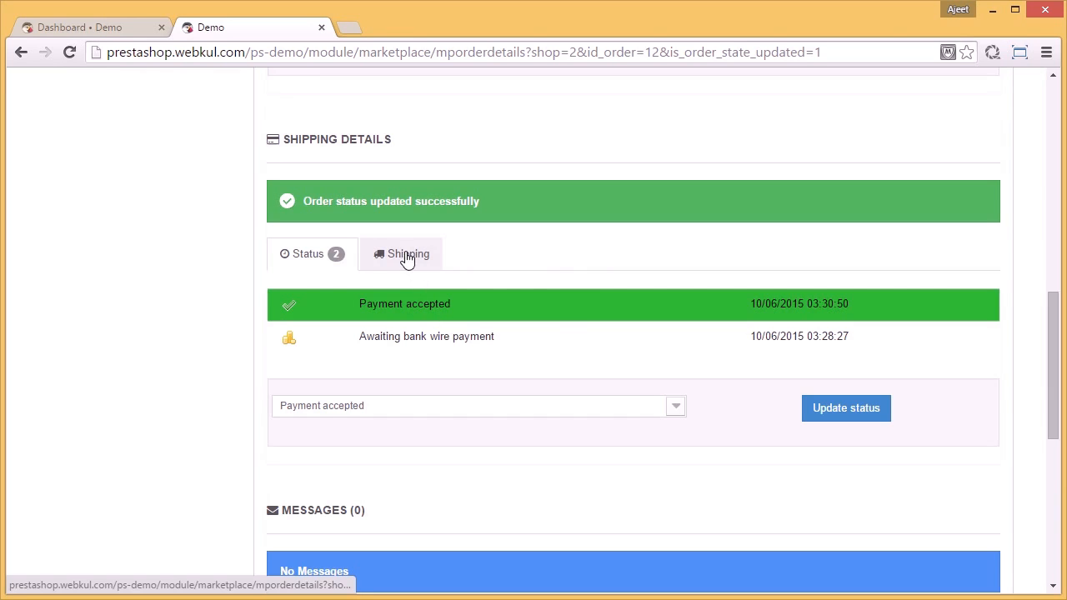
pyautogui.click(676, 405)
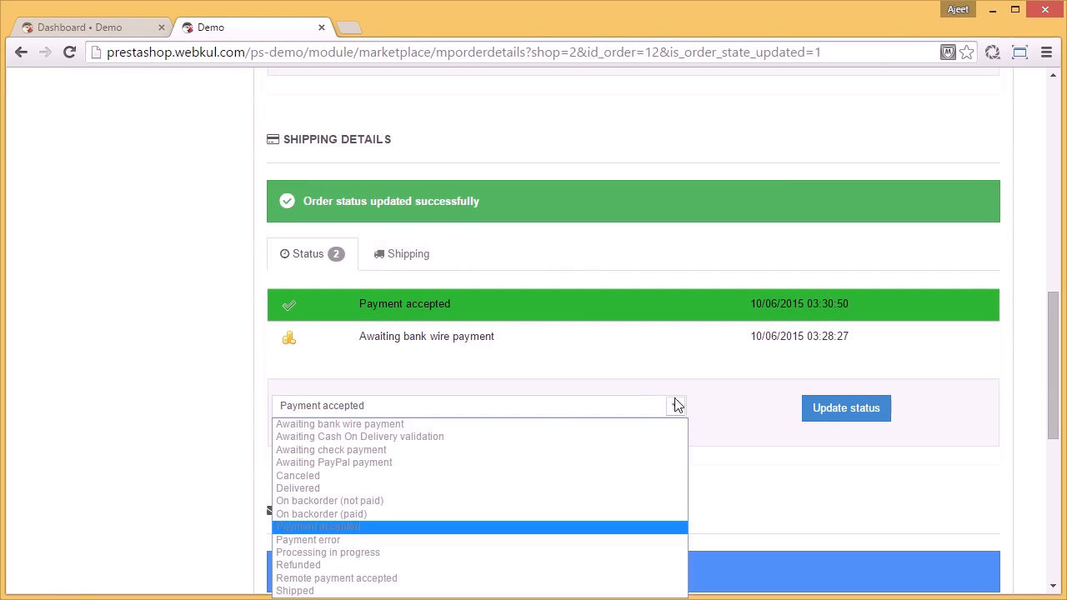
pyautogui.scroll(-4, 510, 313)
pyautogui.scroll(2, 717, 225)
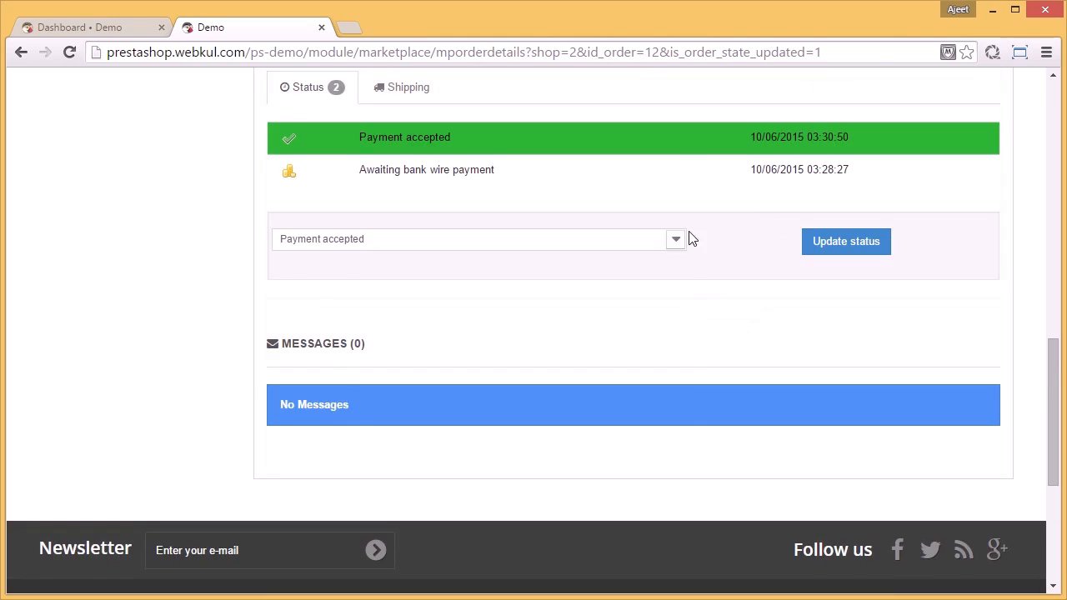
pyautogui.click(677, 240)
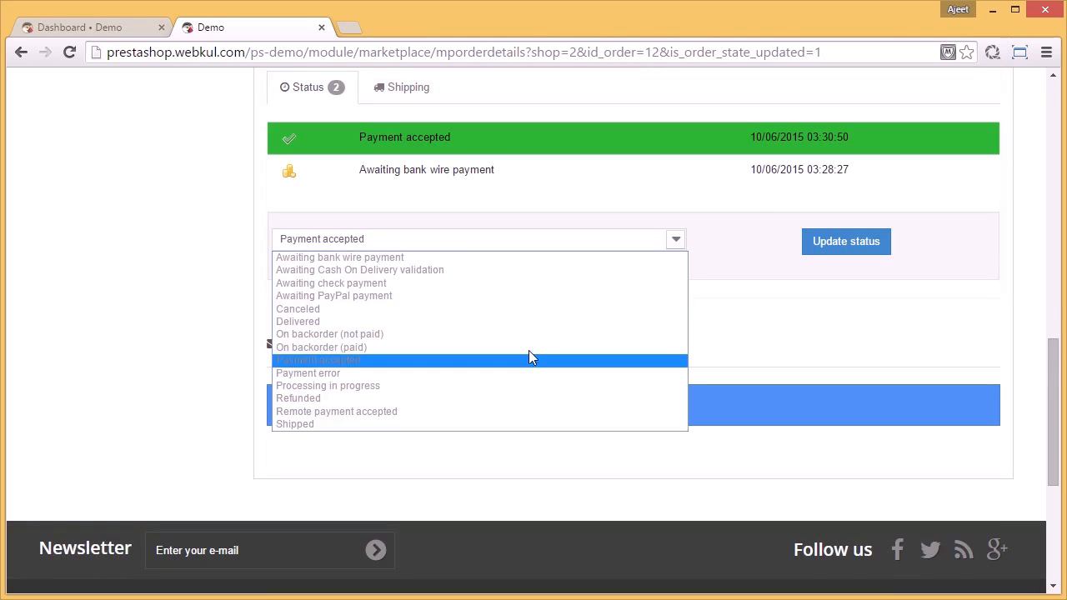
pyautogui.click(509, 425)
pyautogui.click(841, 244)
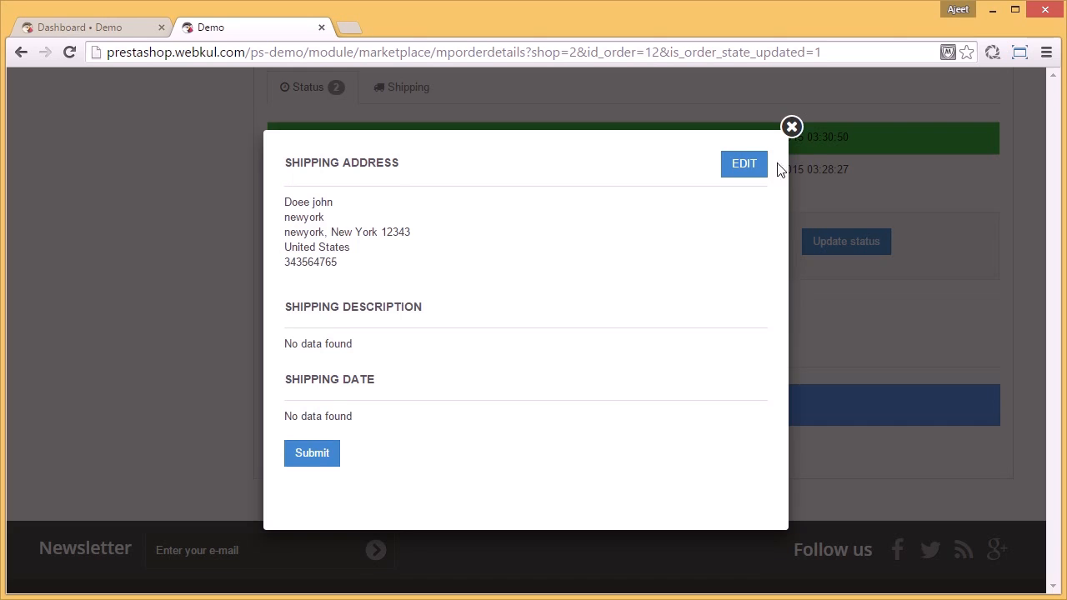
# Step: Edit the shipment information with the description "lorem ipsum" and a 5-oct shipping date, and submit it
pyautogui.click(744, 171)
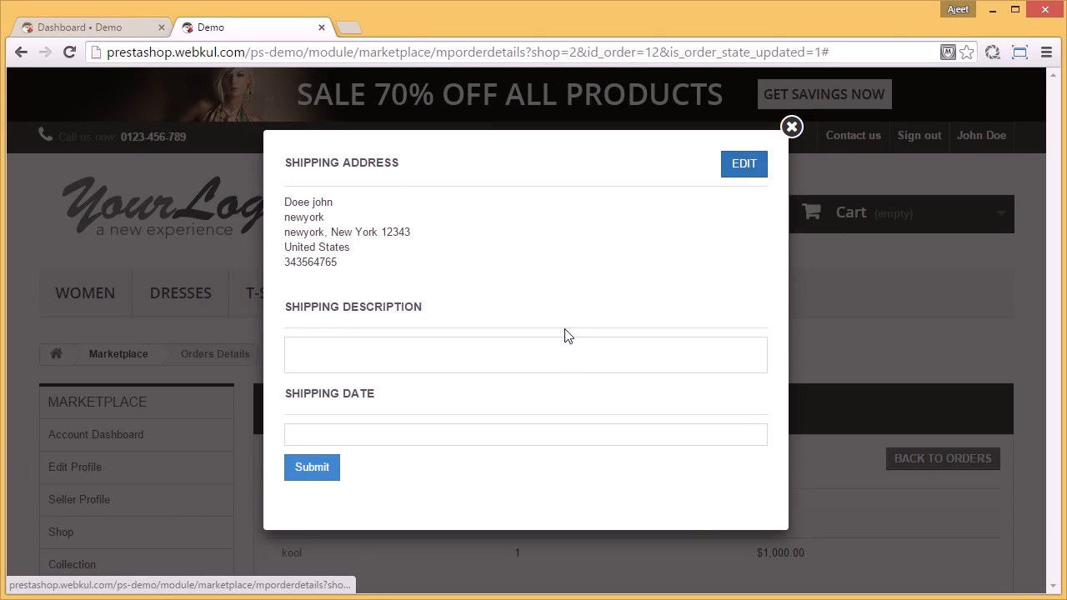
pyautogui.click(553, 350)
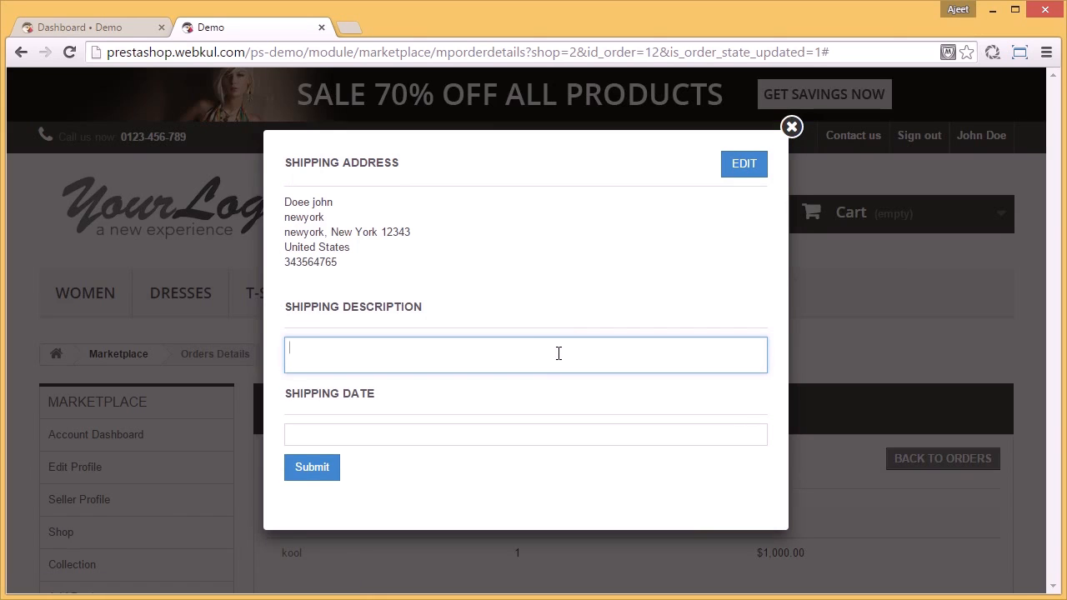
pyautogui.write('lorem ipsum')
pyautogui.click(570, 442)
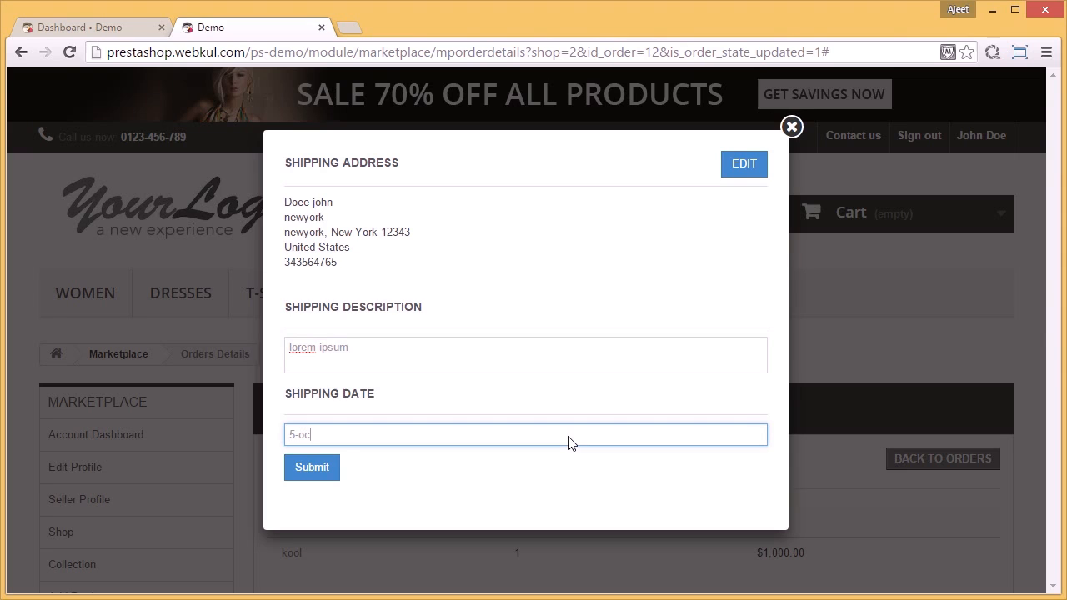
pyautogui.write('5-oct-2015')
pyautogui.click(320, 479)
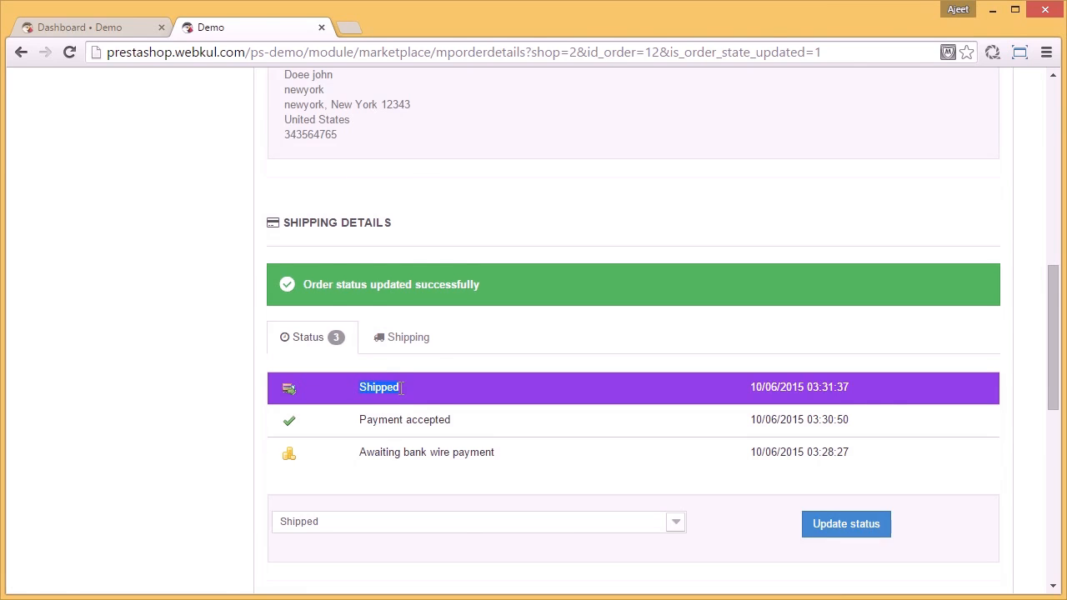
# Step: Set the tracking number of the order's My carrier delivery to 1234567 and review the updated shipping information
pyautogui.click(396, 338)
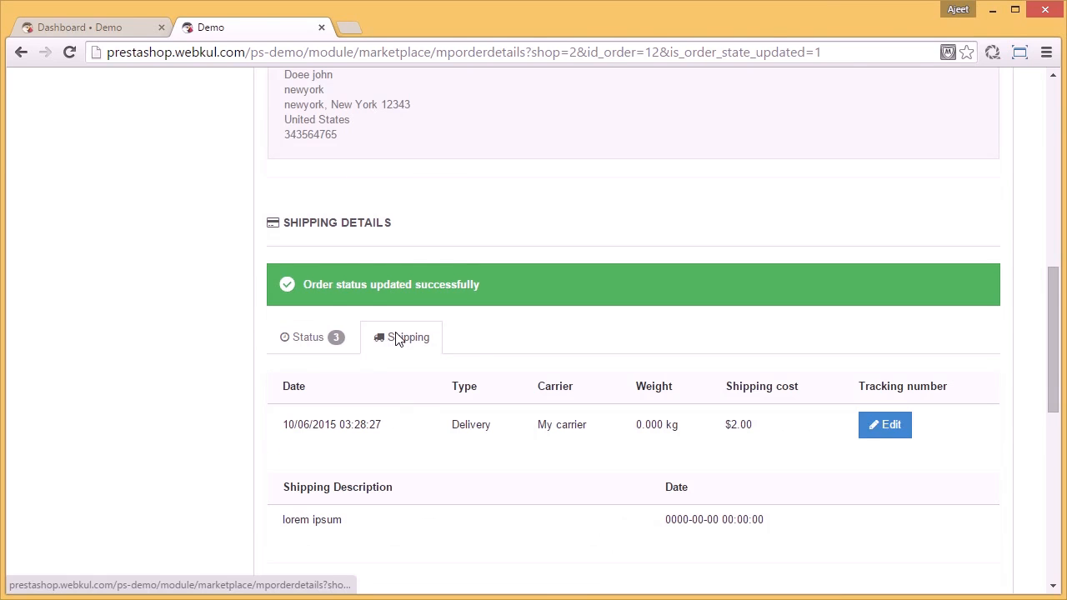
pyautogui.click(881, 428)
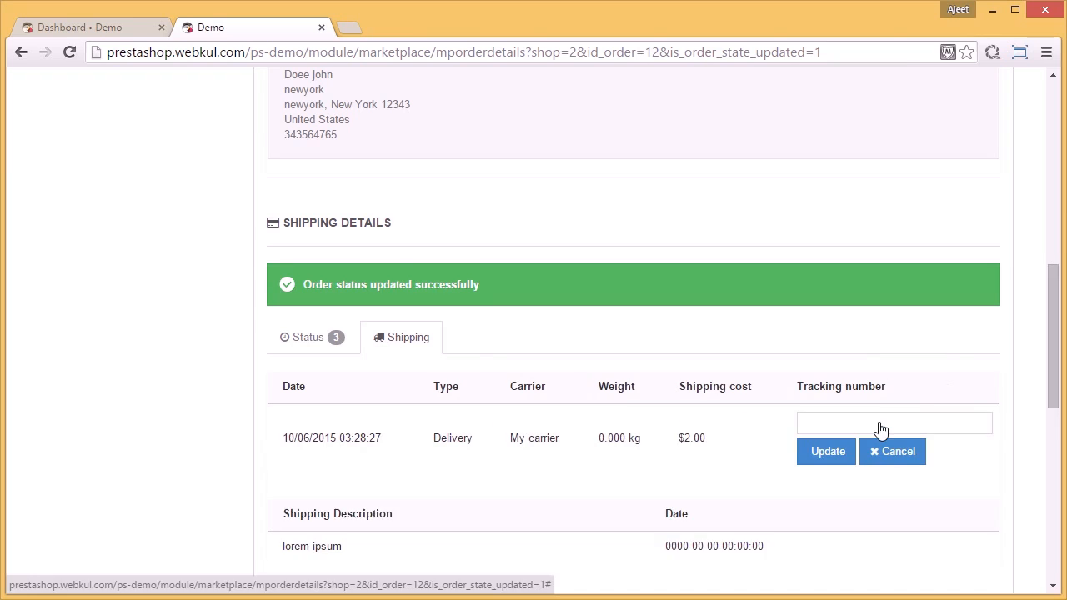
pyautogui.click(880, 424)
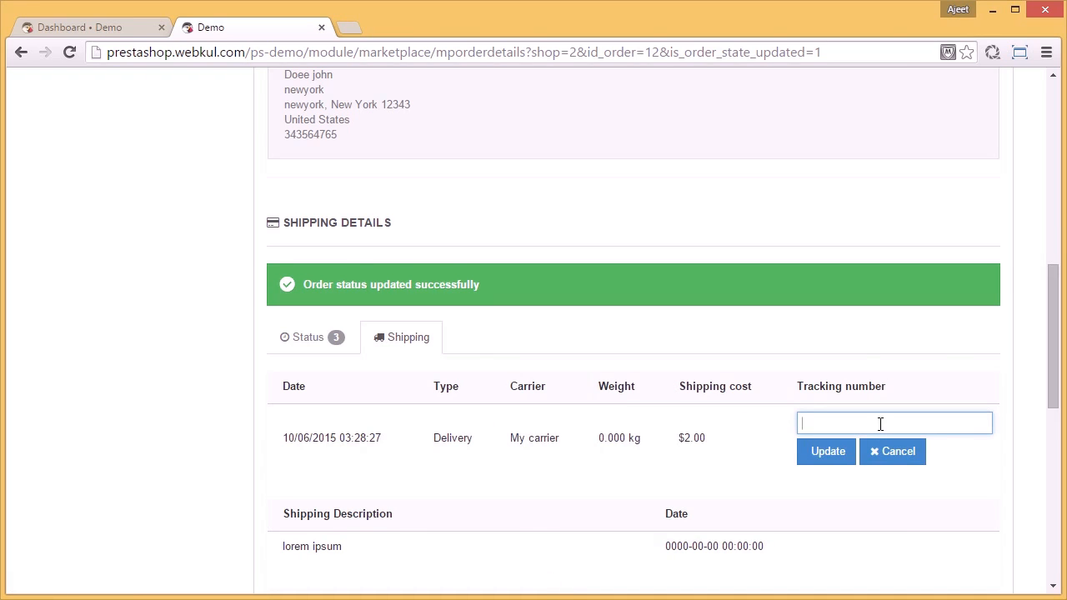
pyautogui.write('1234567')
pyautogui.click(828, 452)
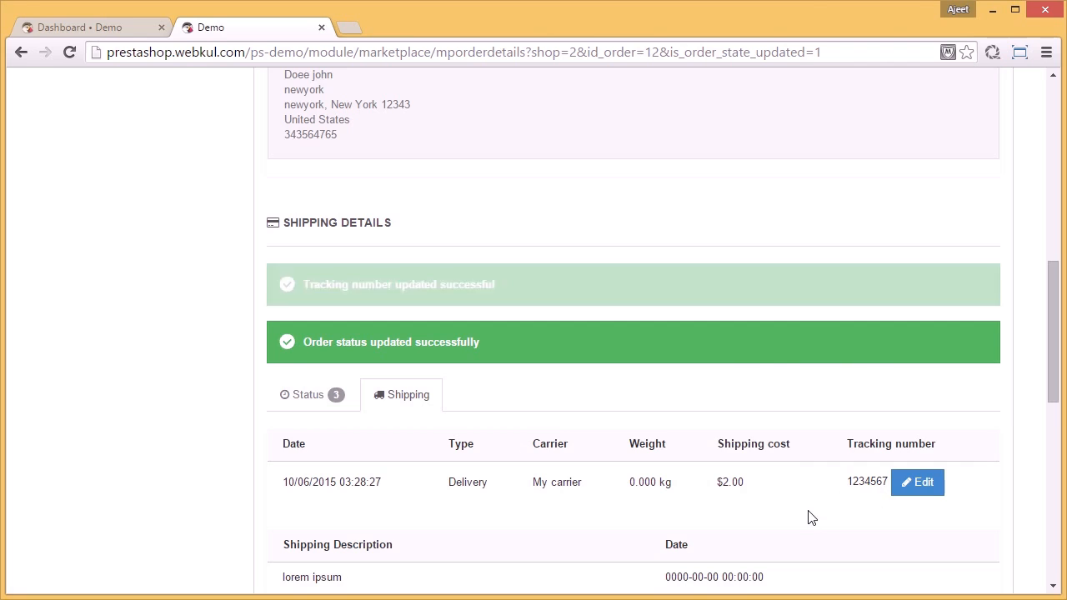
pyautogui.scroll(-2, 807, 519)
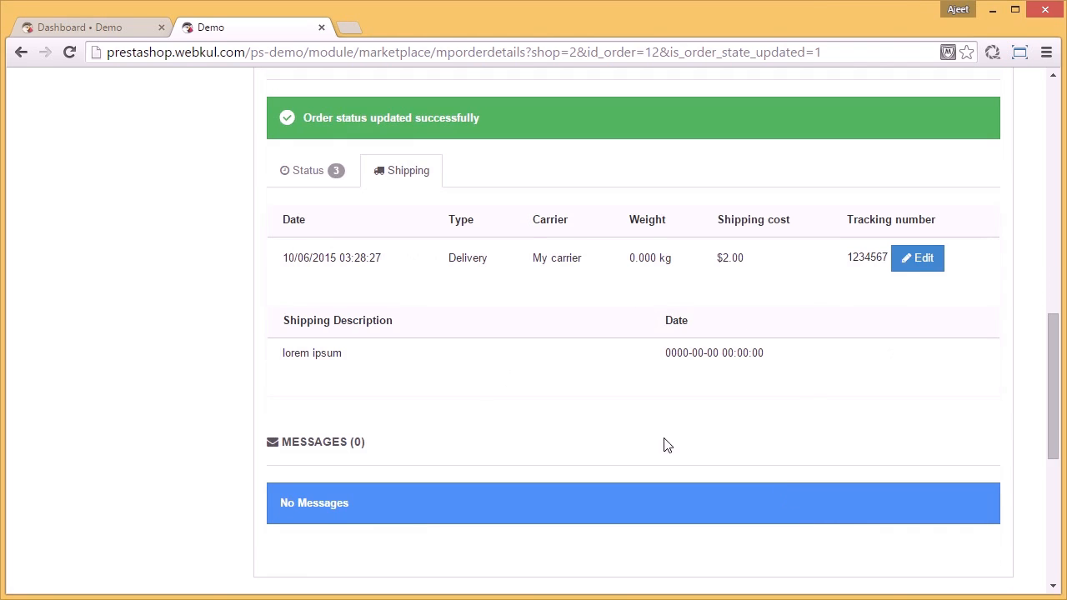
# Step: Switch to the PrestaShop back office and request the marketplace's Manage Seller Orders page
pyautogui.click(80, 25)
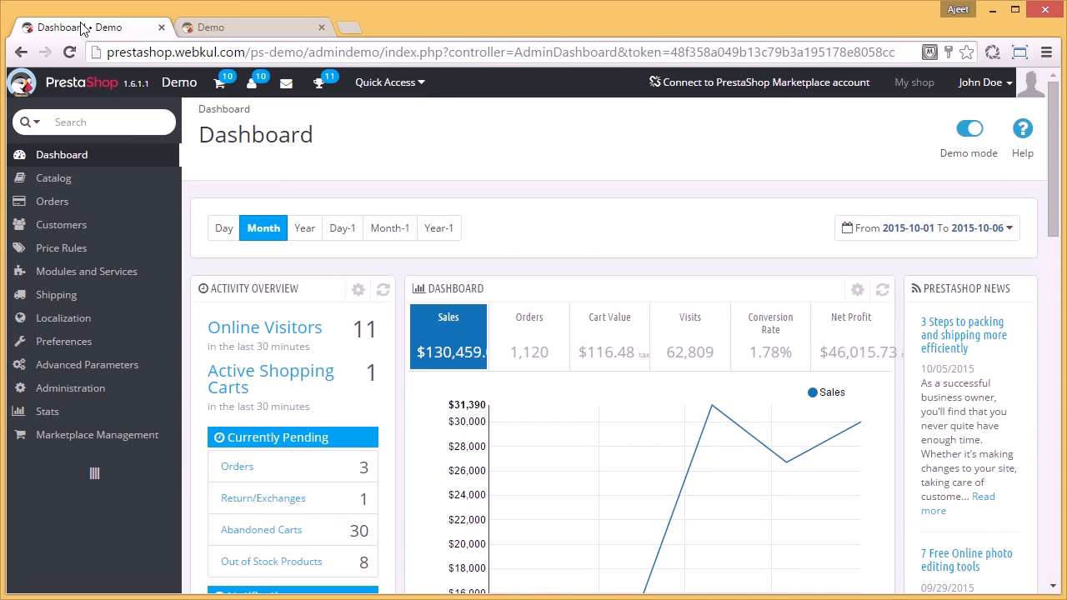
pyautogui.moveTo(154, 433)
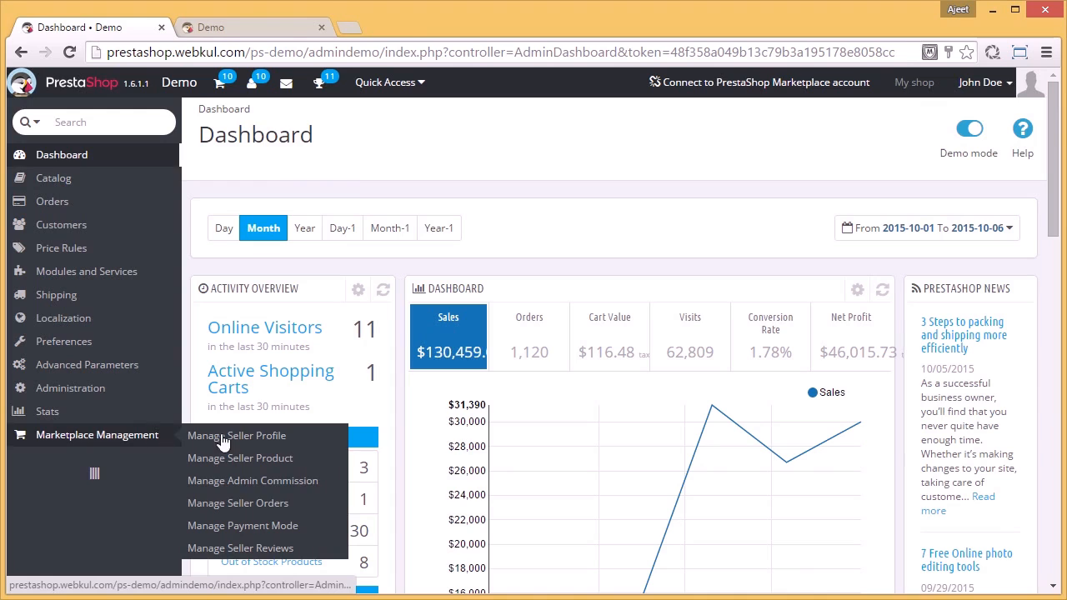
pyautogui.click(258, 510)
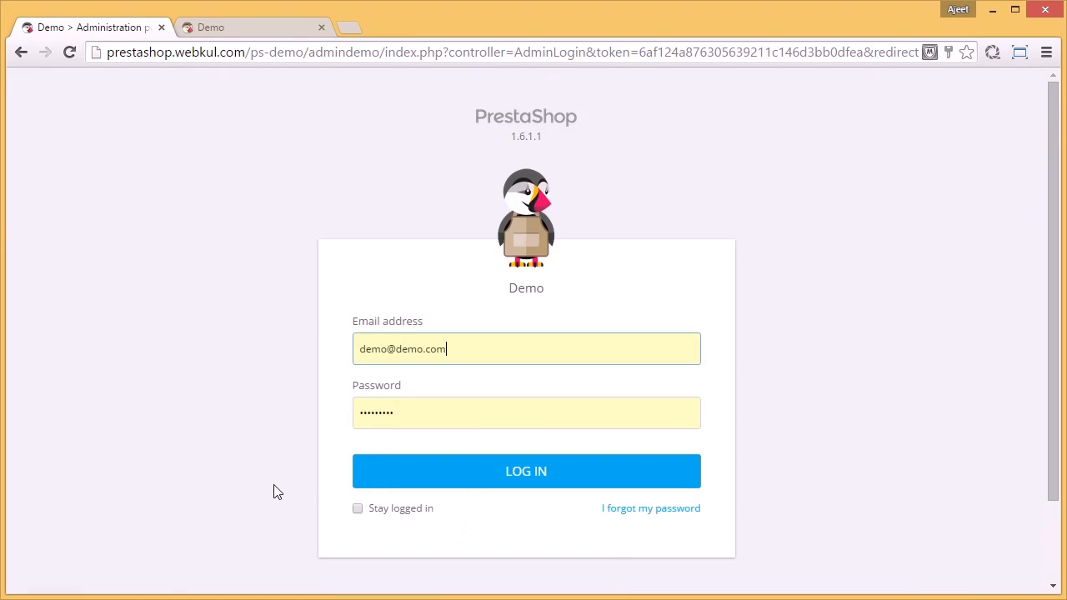
# Step: Log in to the back office with the administrator's e-mail and account password, with Stay logged in enabled
pyautogui.click(359, 509)
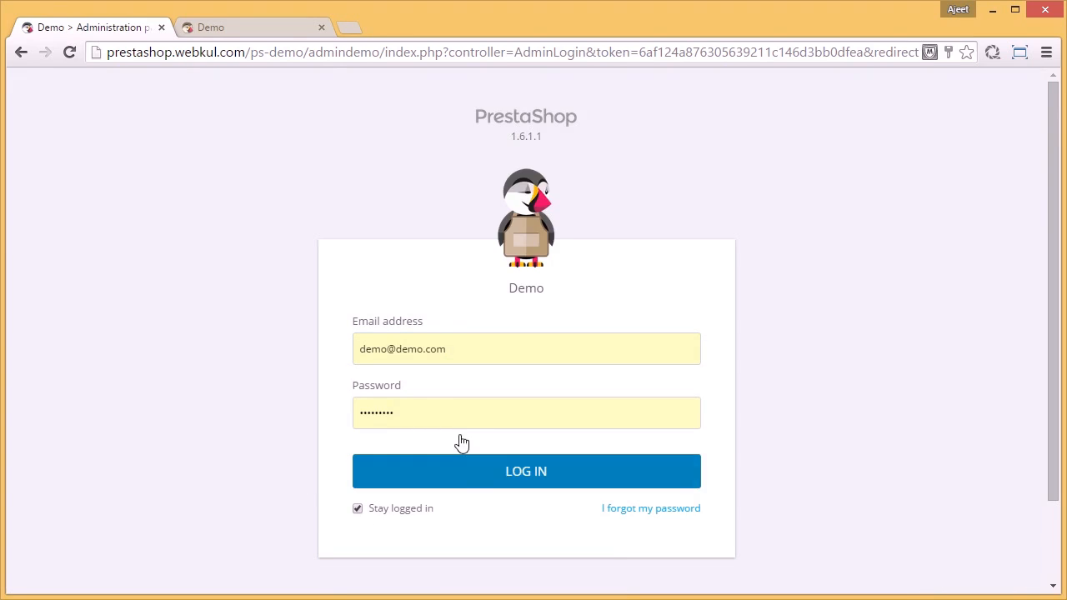
pyautogui.tripleClick(407, 351)
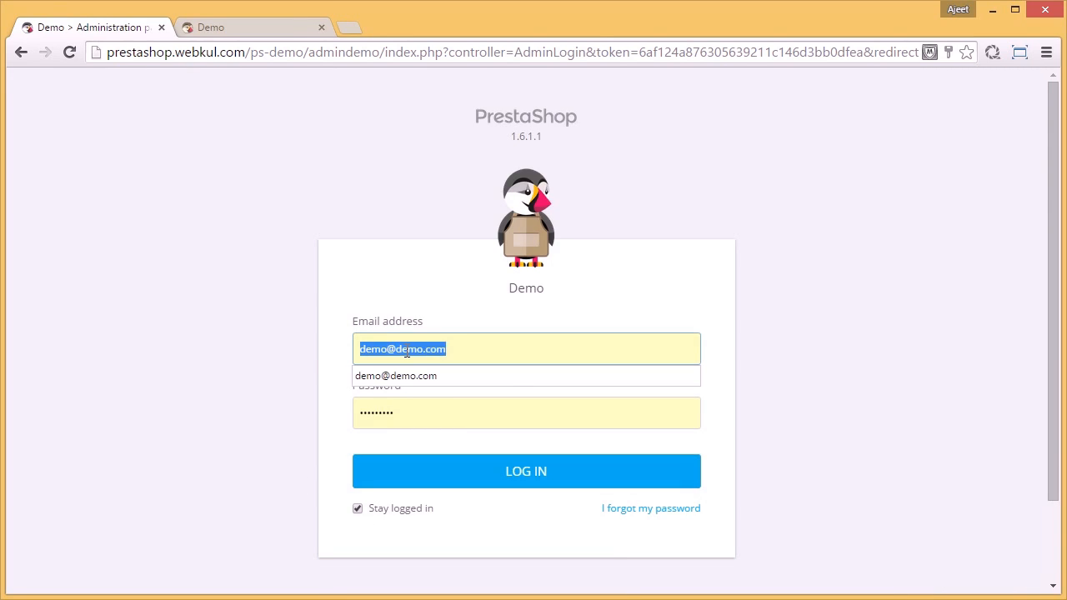
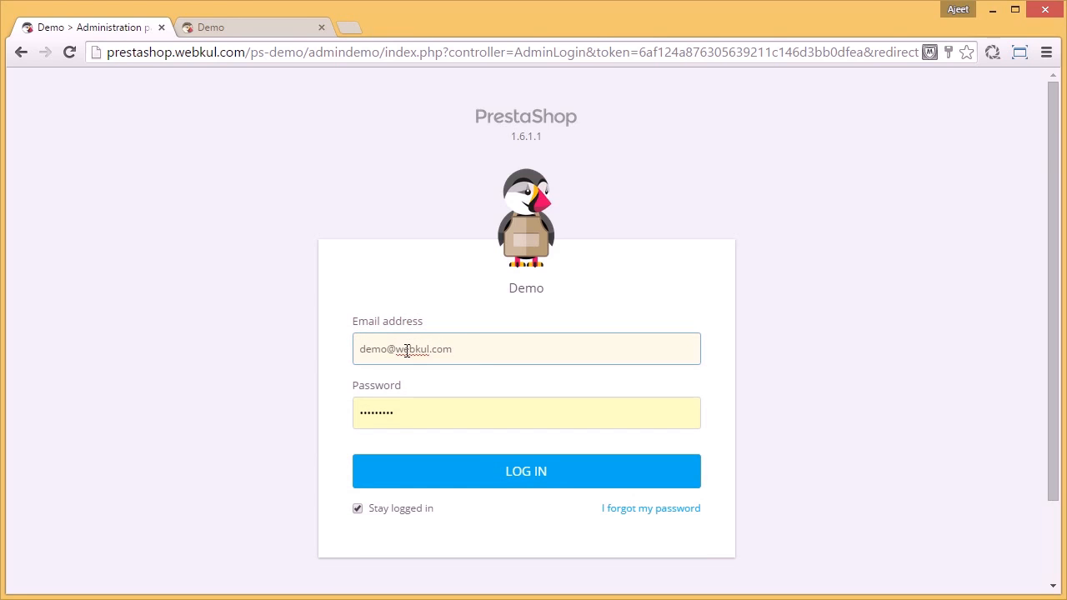
pyautogui.press('Tab')
pyautogui.write('*****')
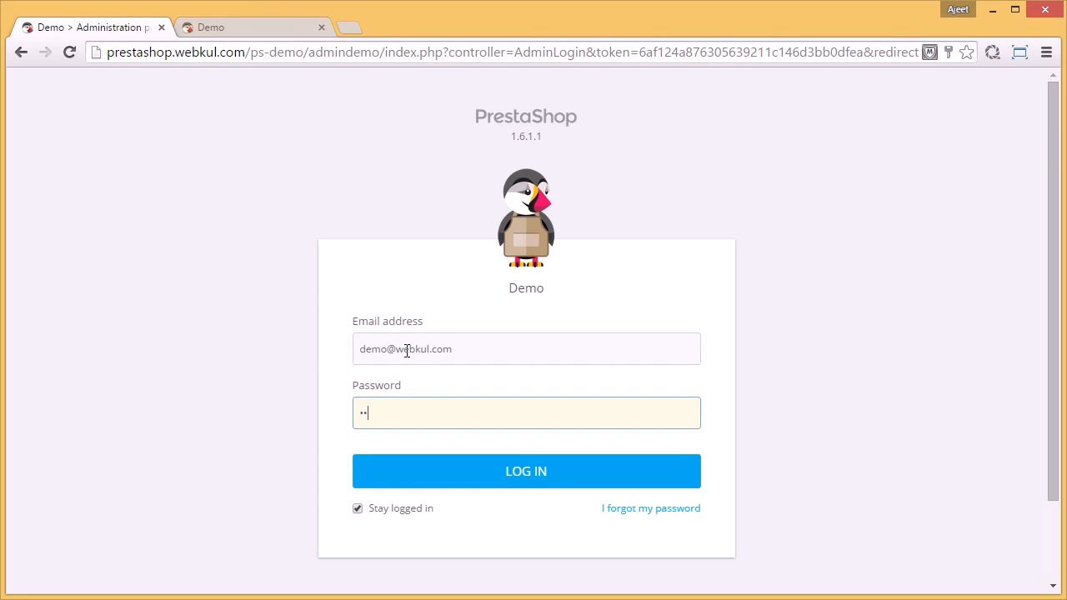
pyautogui.write('*****')
pyautogui.press('Return')
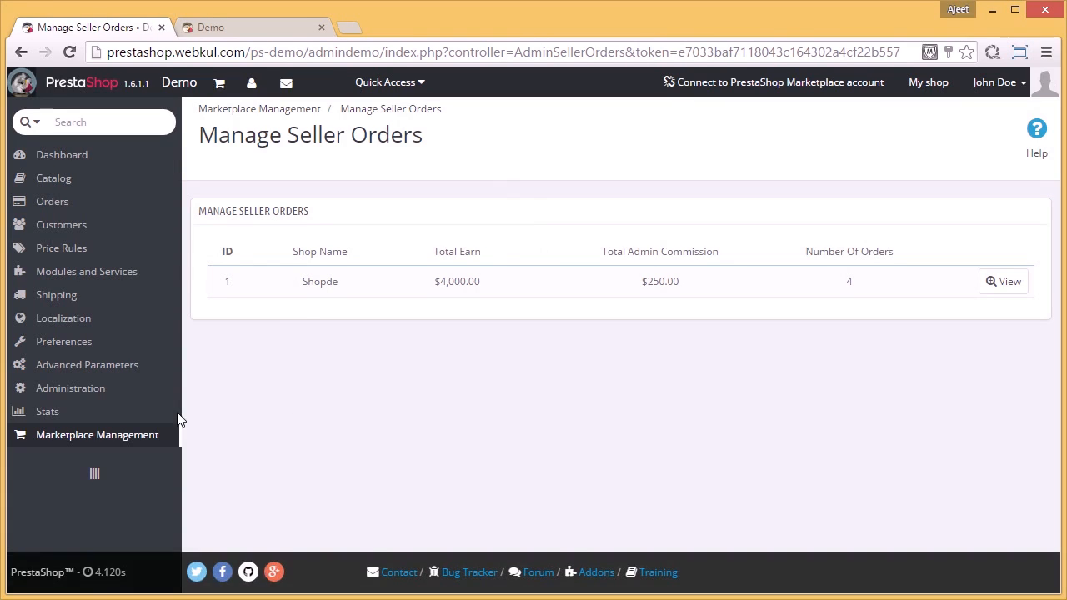
# Step: Open Manage Seller Orders and view the individual orders of the Shopde shop
pyautogui.moveTo(142, 436)
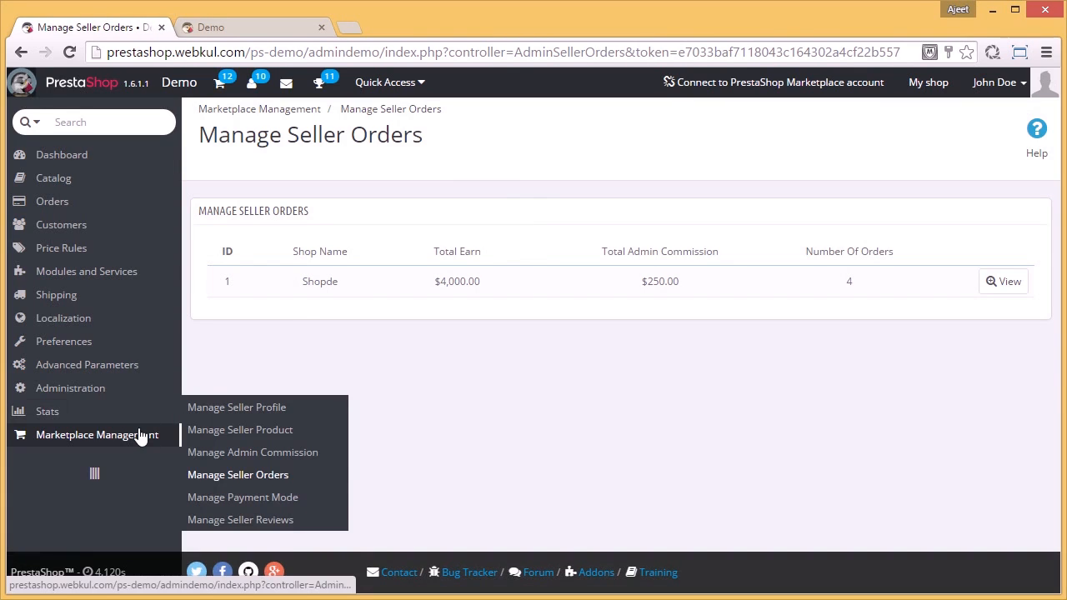
pyautogui.click(231, 476)
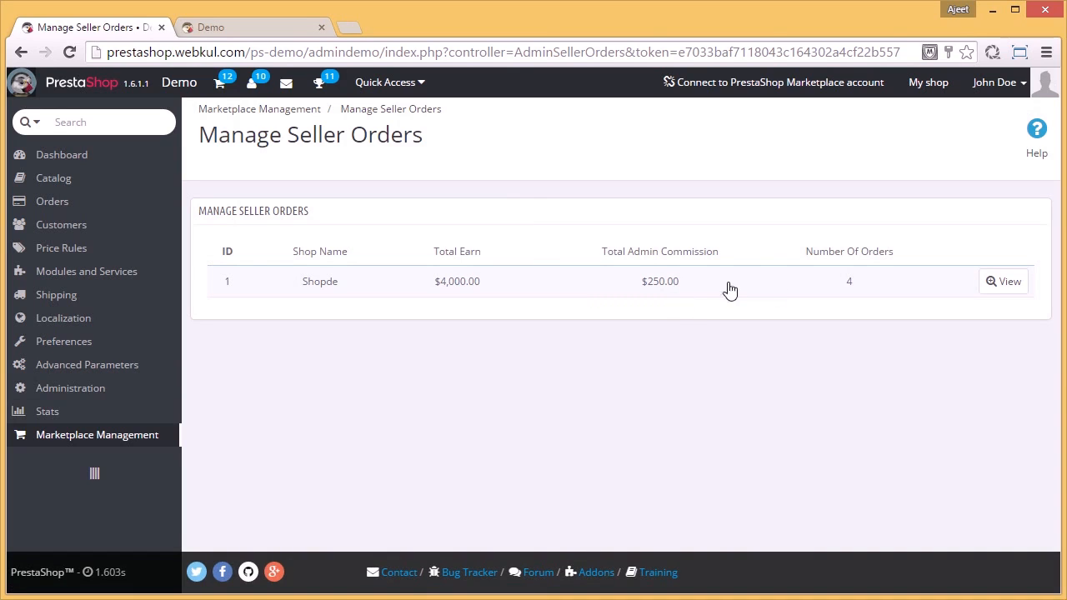
pyautogui.click(997, 283)
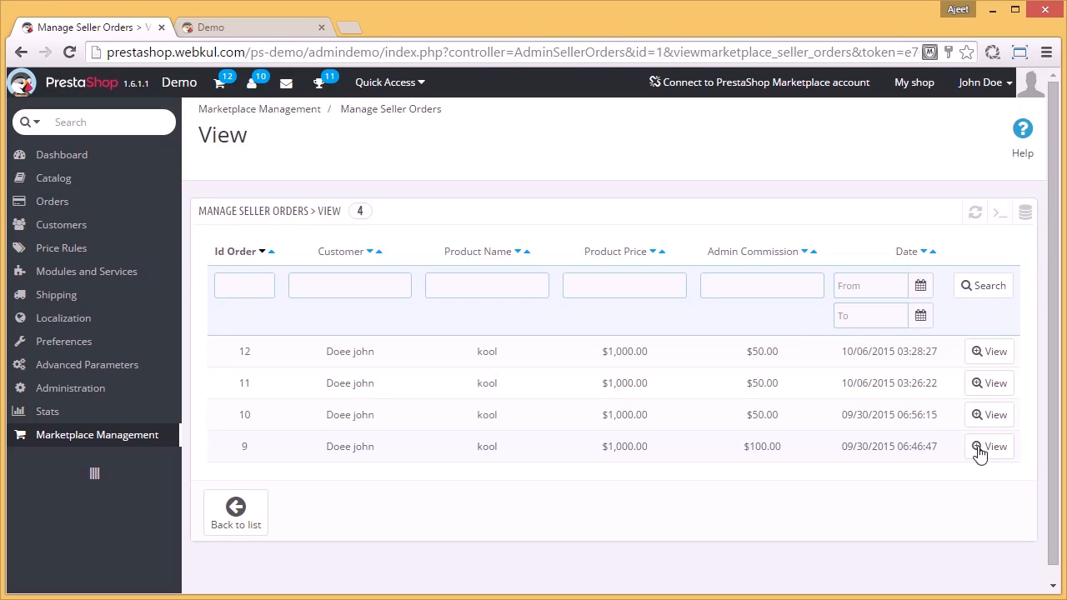
# Step: Open the shop's oldest kool order and review its status, shipping, payment, product and total details
pyautogui.click(986, 451)
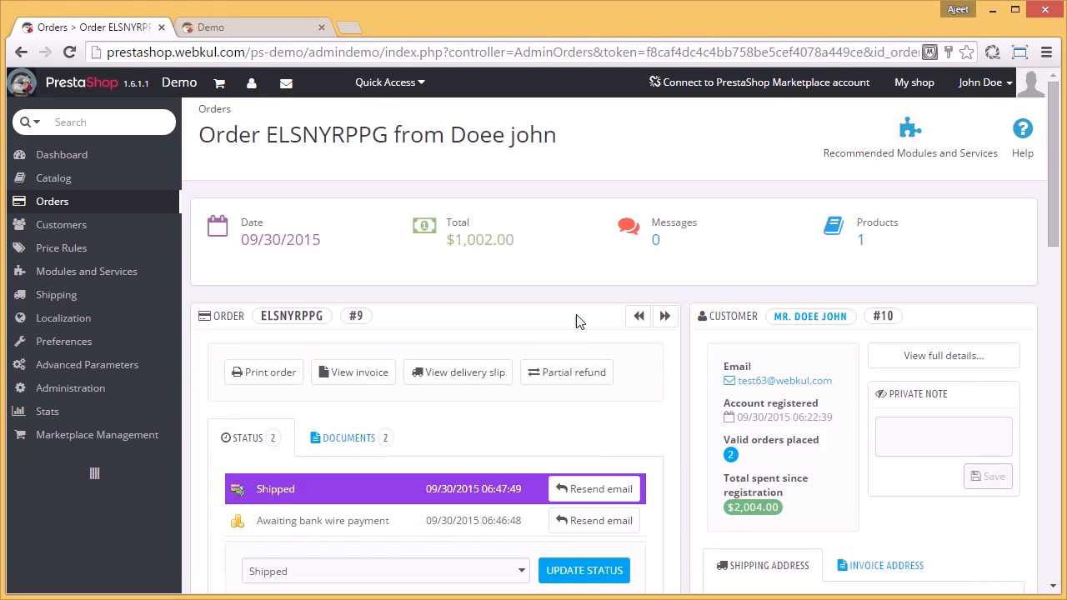
pyautogui.scroll(-4, 579, 322)
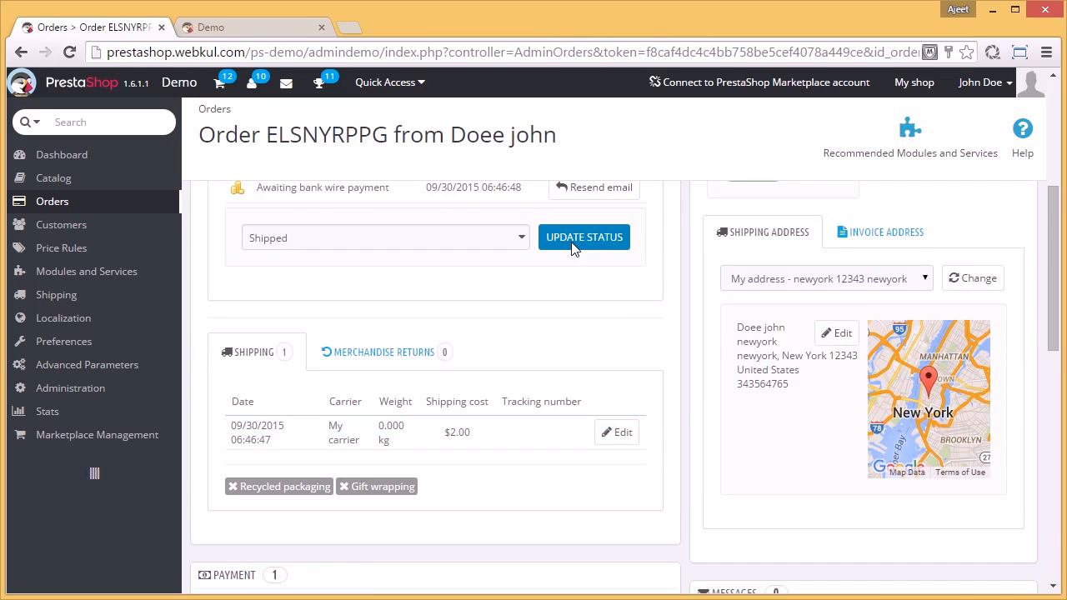
pyautogui.scroll(-4, 617, 326)
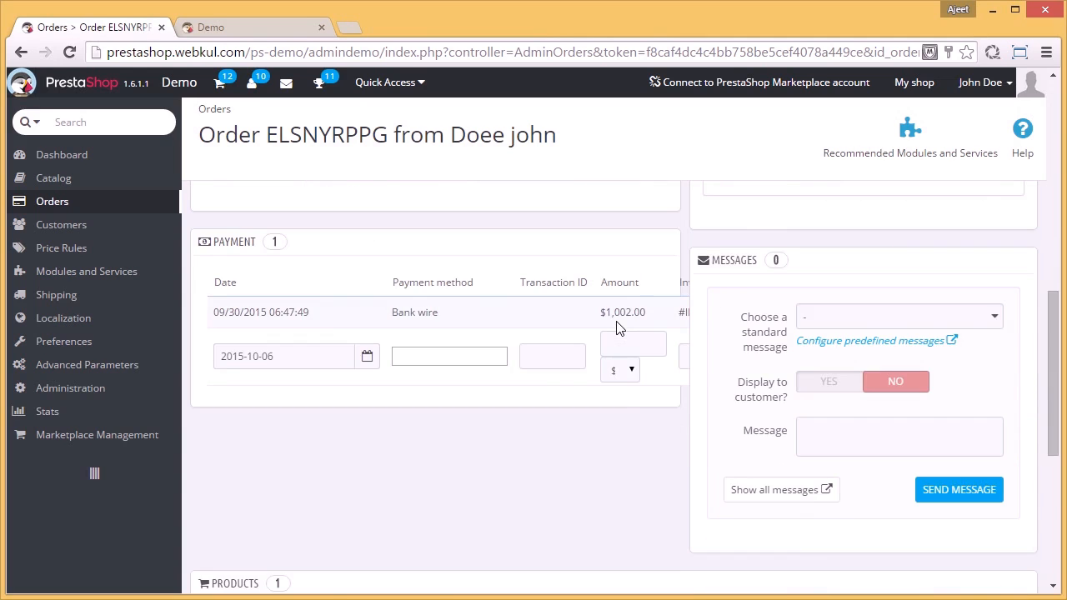
pyautogui.scroll(-2, 617, 327)
pyautogui.scroll(-3, 617, 326)
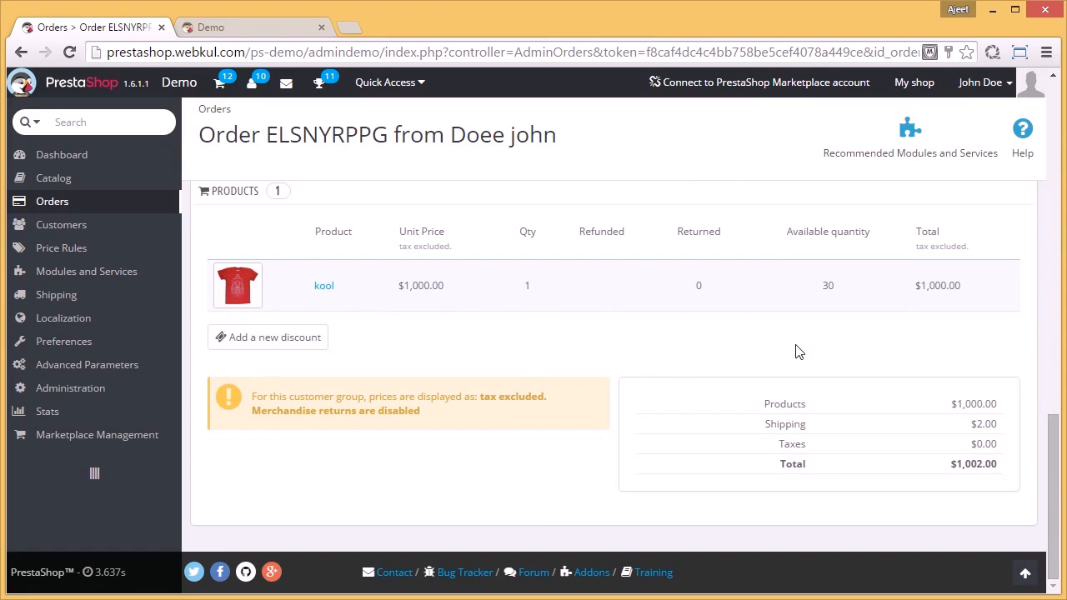
pyautogui.scroll(10, 631, 385)
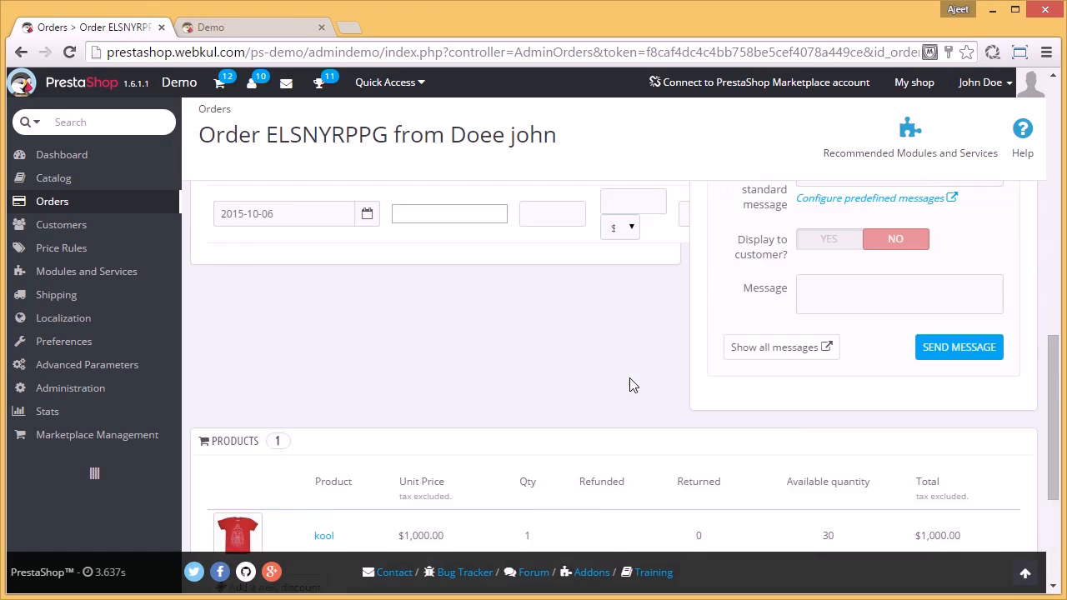
pyautogui.scroll(1, 631, 386)
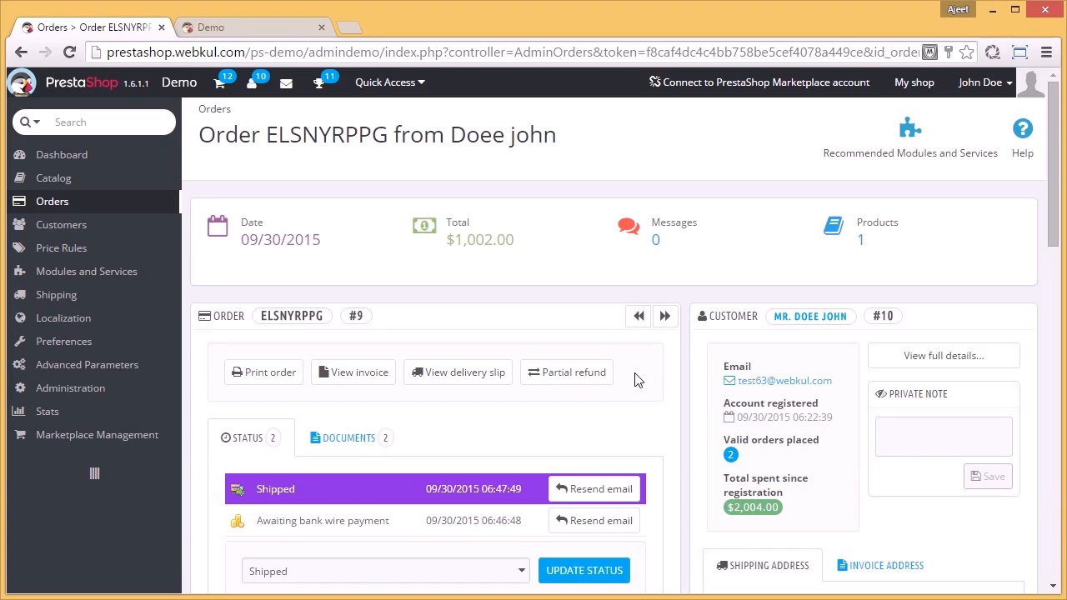
# Step: Open the marketplace's Manage Payment Mode page and add and save a payment mode named paypal
pyautogui.moveTo(132, 442)
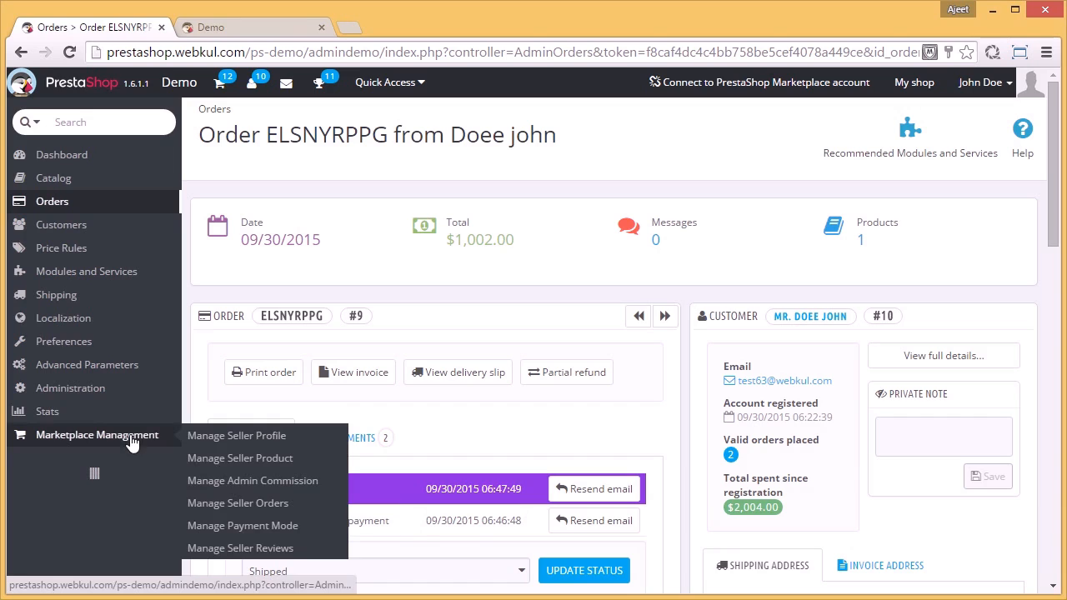
pyautogui.click(248, 526)
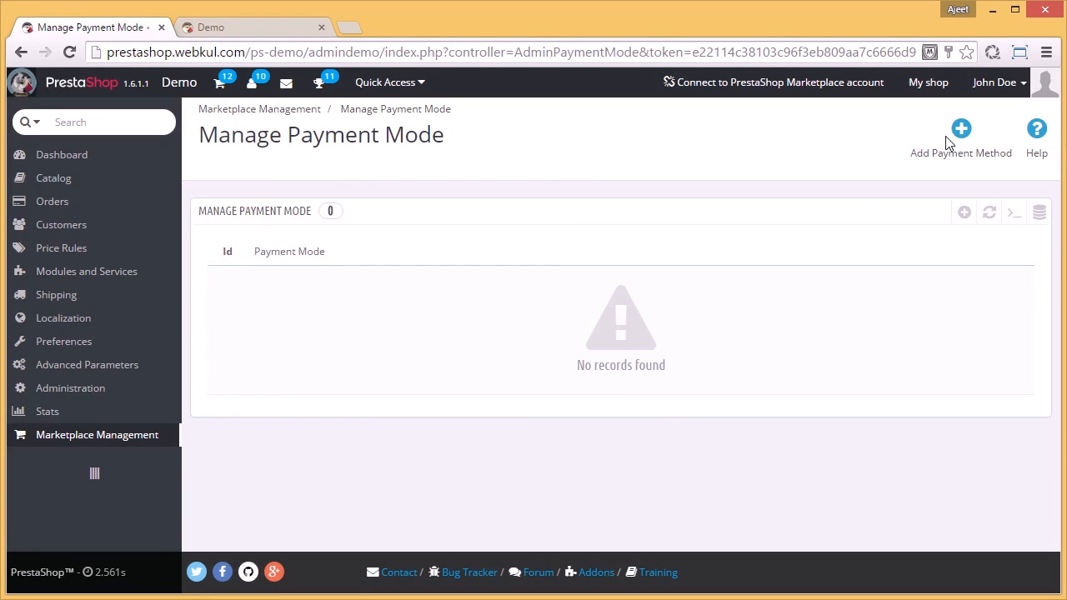
pyautogui.click(961, 132)
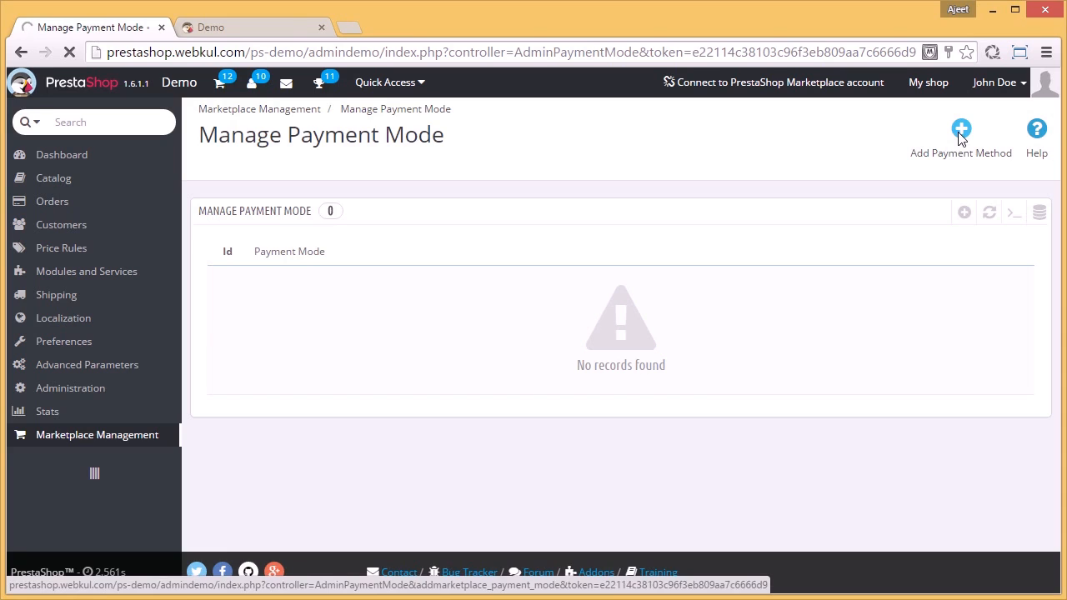
pyautogui.click(772, 246)
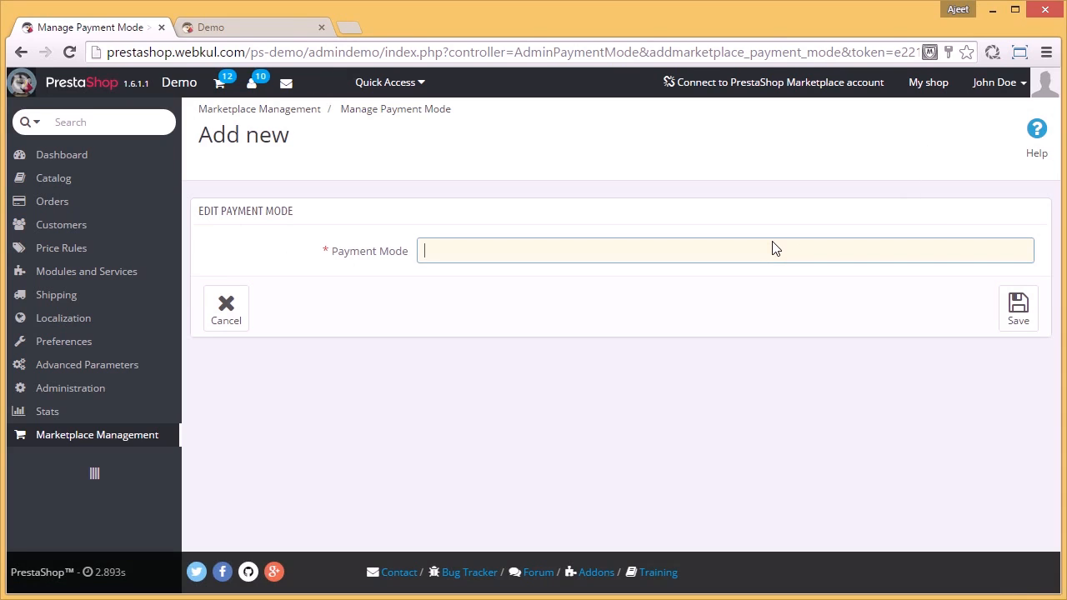
pyautogui.write('paypal')
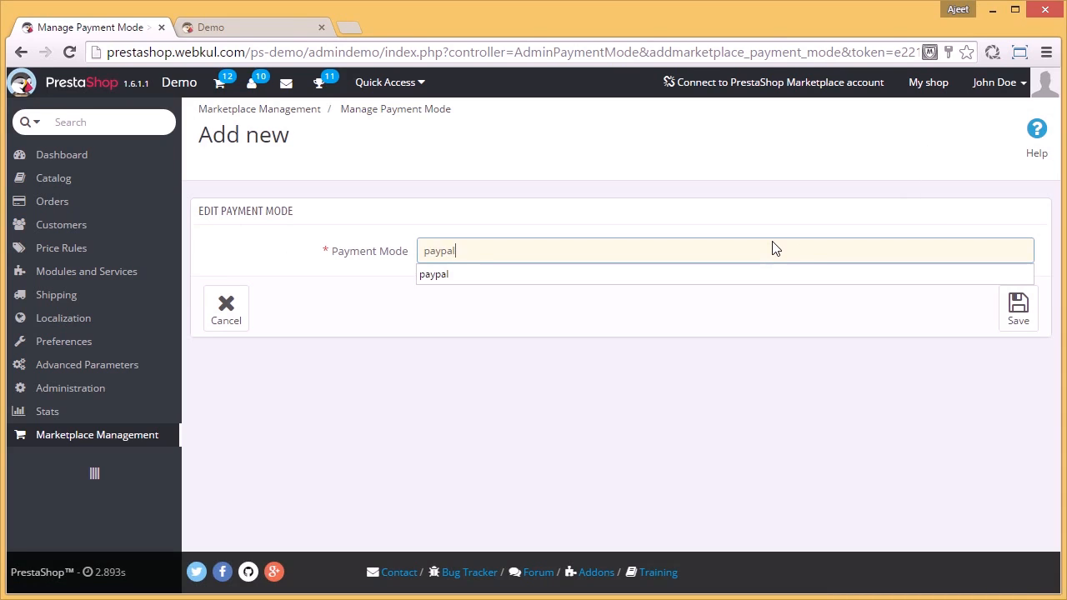
pyautogui.click(805, 270)
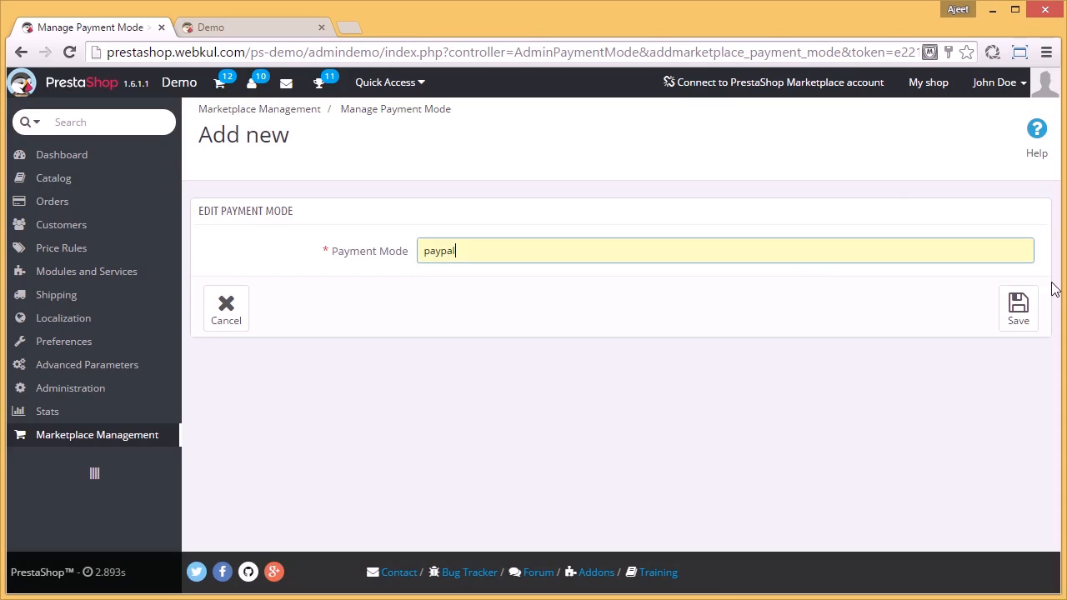
pyautogui.click(1022, 313)
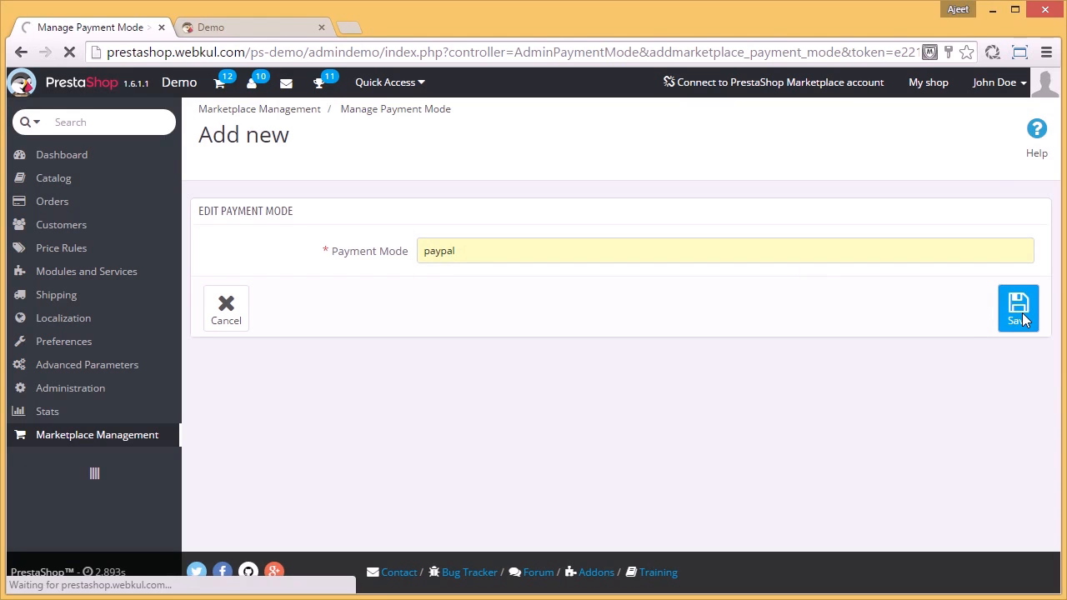
# Step: Add a second marketplace payment mode named bank wire and save it
pyautogui.click(961, 129)
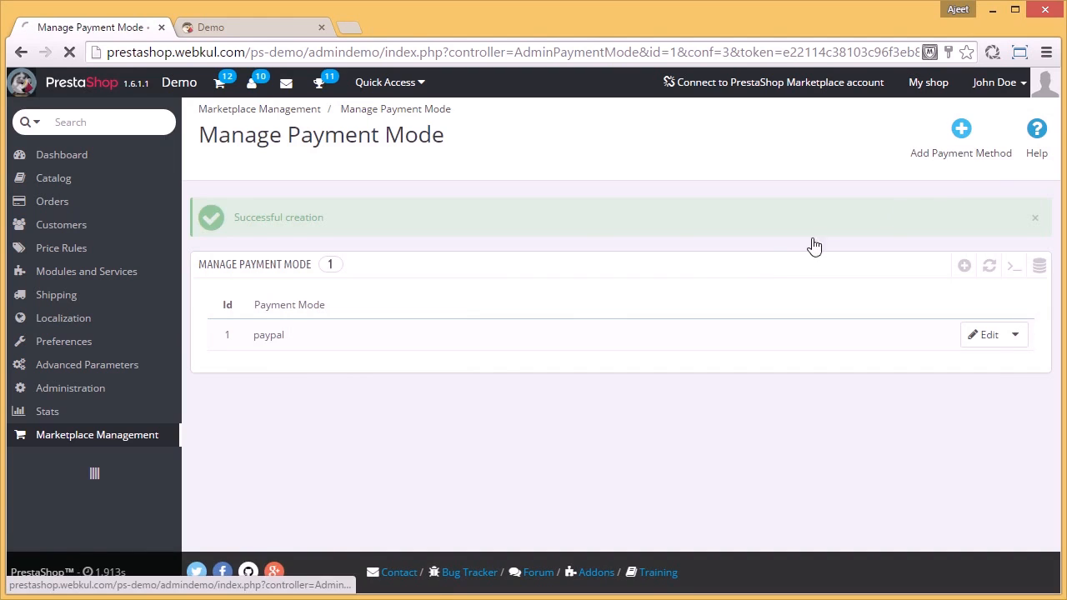
pyautogui.click(592, 254)
pyautogui.write('bank')
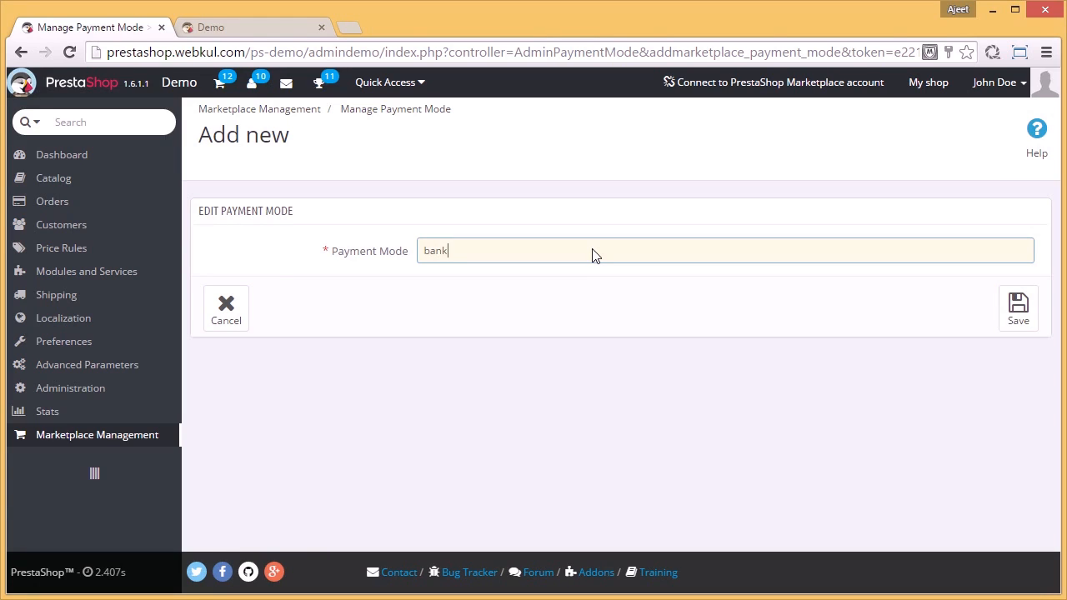
pyautogui.write(' wire')
pyautogui.click(1017, 310)
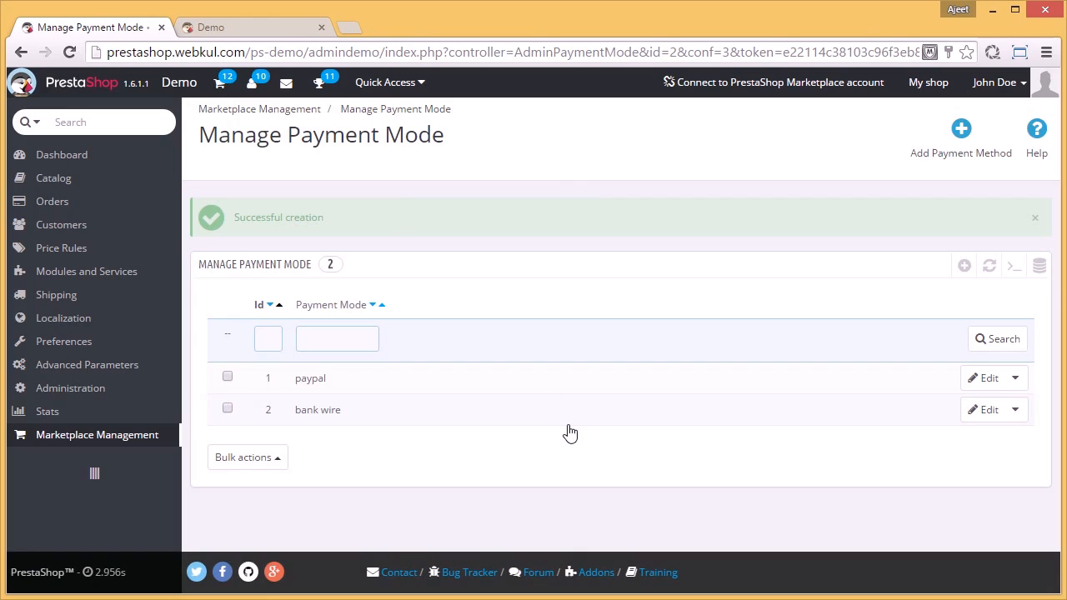
# Step: Switch to the seller's storefront account and open the marketplace Payment Detail page
pyautogui.click(284, 25)
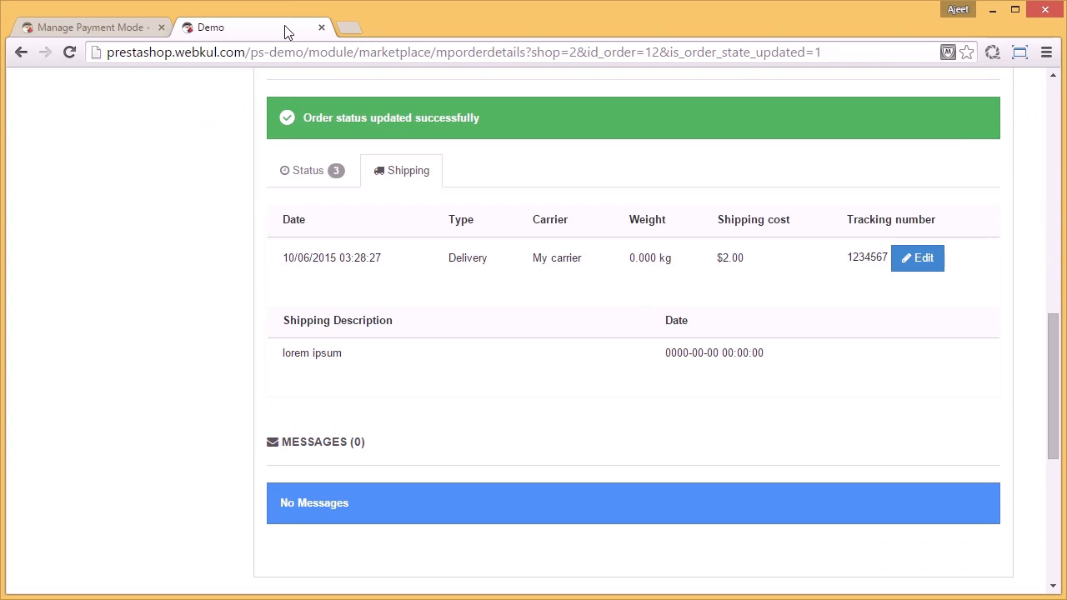
pyautogui.scroll(3, 698, 172)
pyautogui.scroll(2, 699, 172)
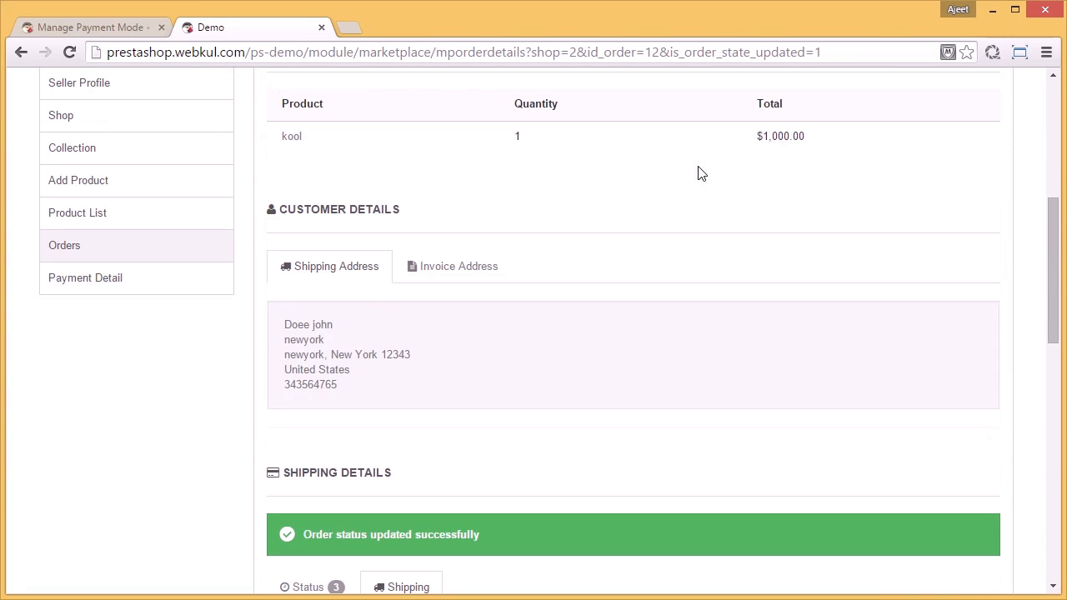
pyautogui.click(102, 286)
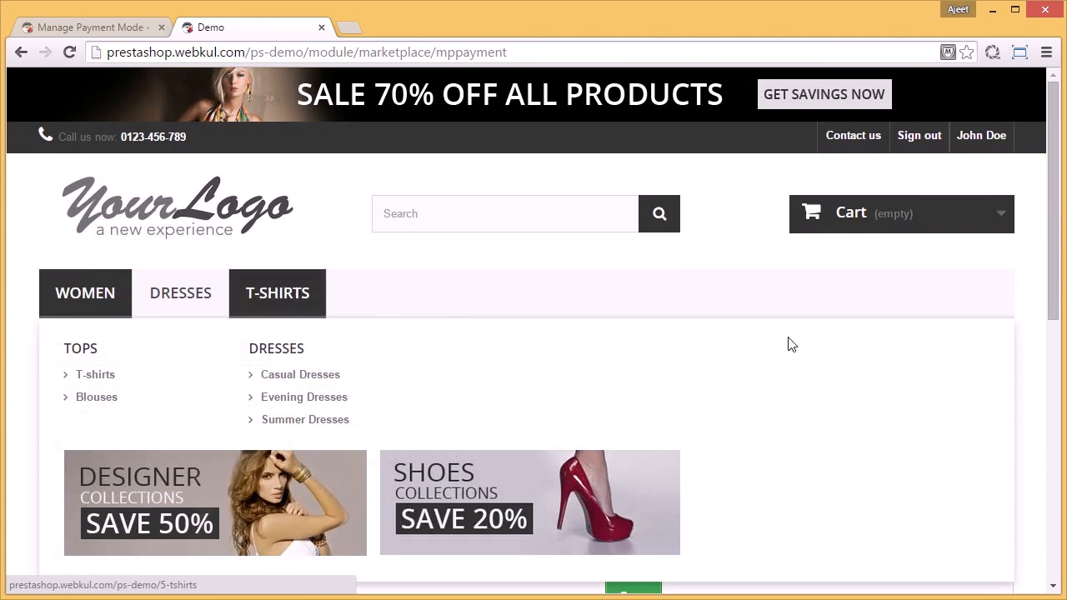
pyautogui.scroll(-2, 943, 458)
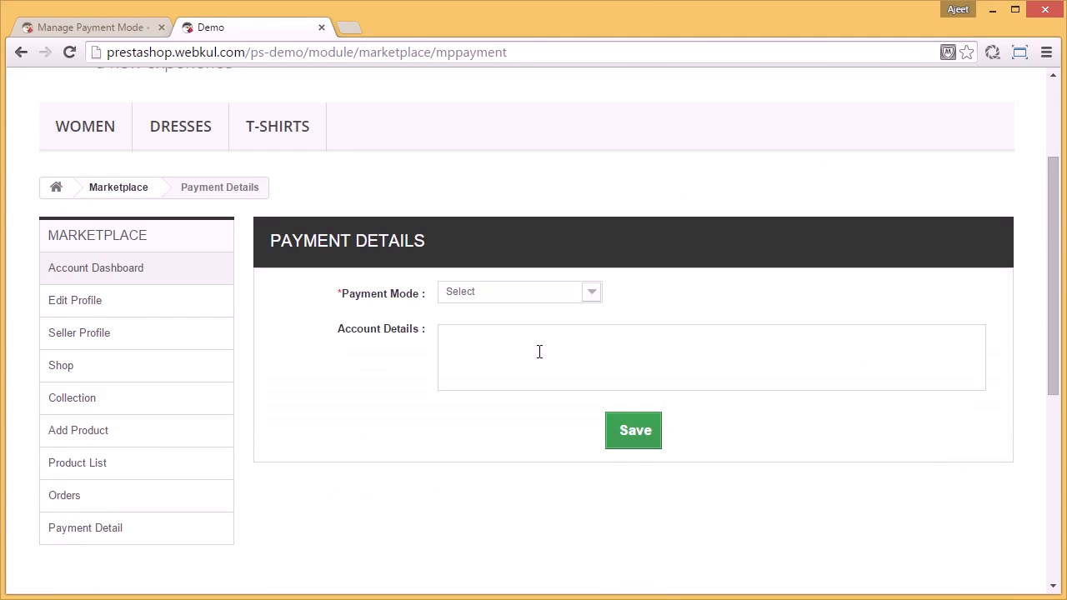
# Step: Set the seller's payment mode to paypal, enter the account e-mail in the account details, and save
pyautogui.click(592, 296)
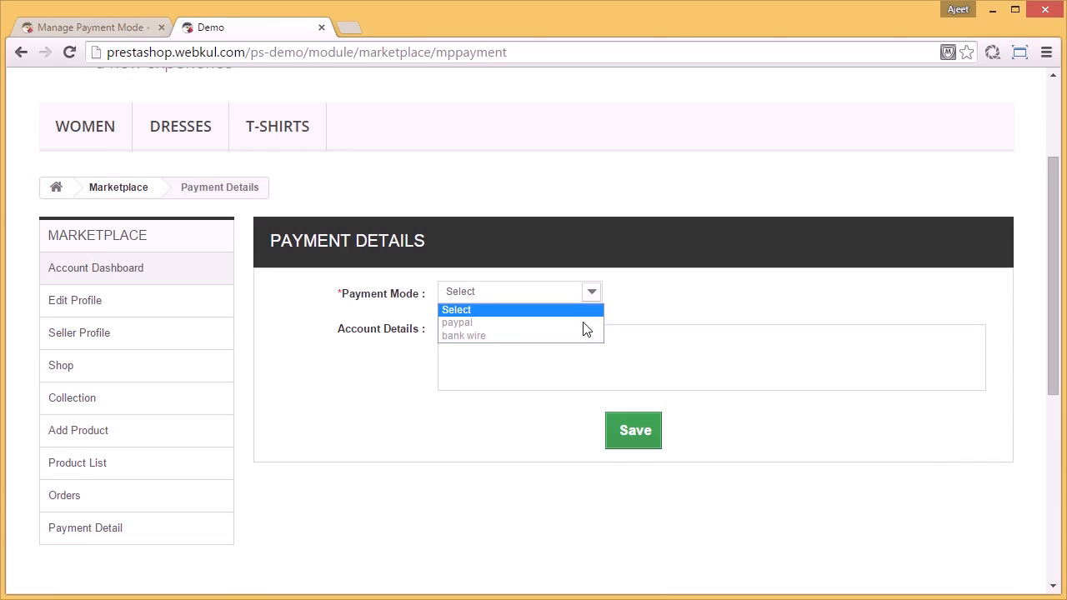
pyautogui.click(584, 323)
pyautogui.click(578, 350)
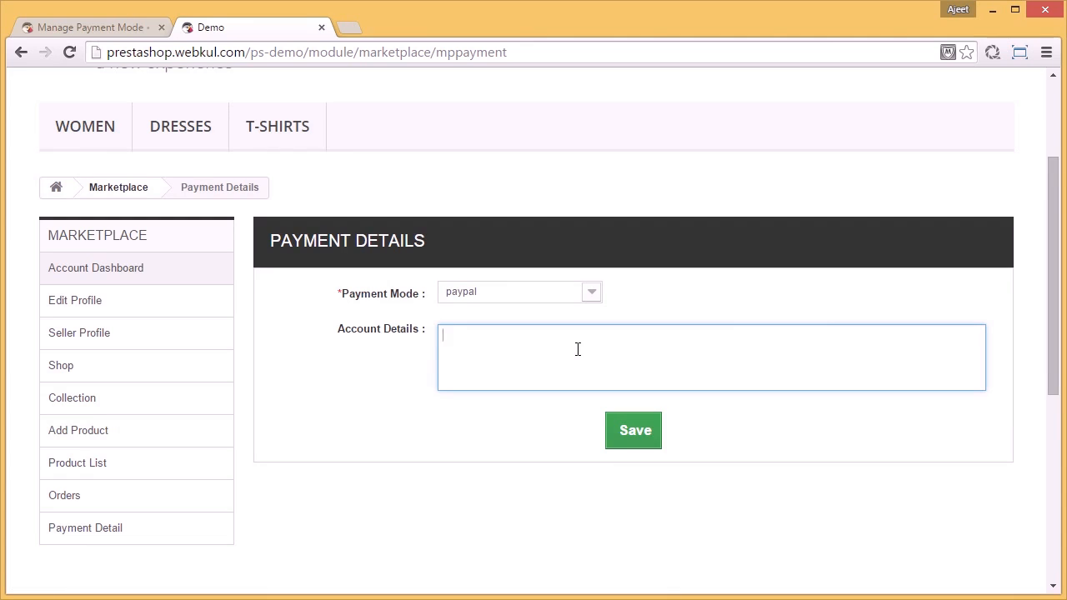
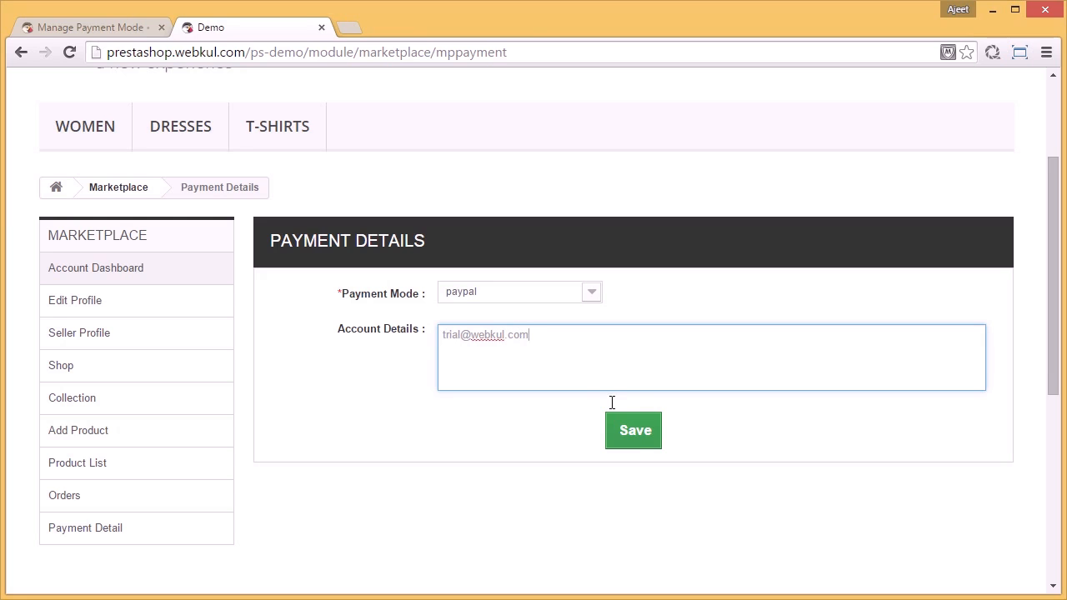
pyautogui.click(635, 432)
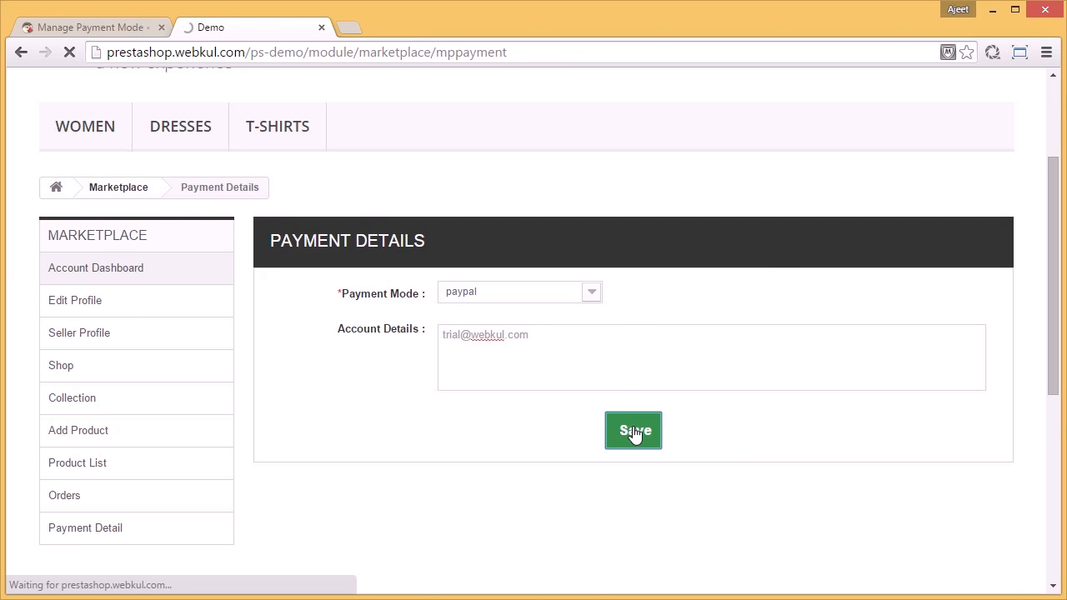
# Step: Open the Webkul Marketplace module's configuration in the back office and look through its general and default approval settings
pyautogui.scroll(-3, 636, 433)
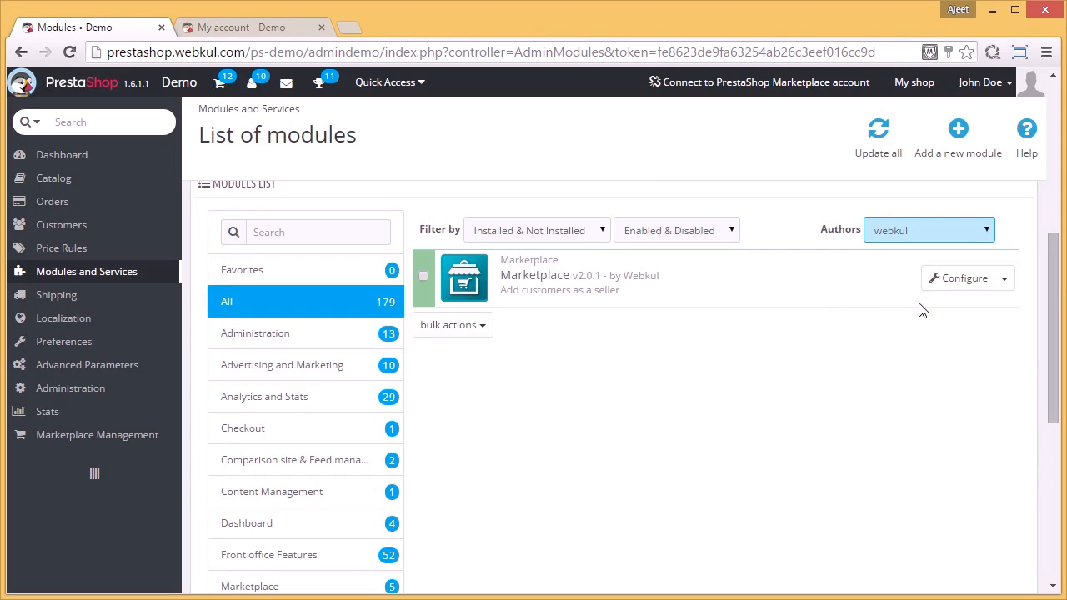
pyautogui.click(937, 280)
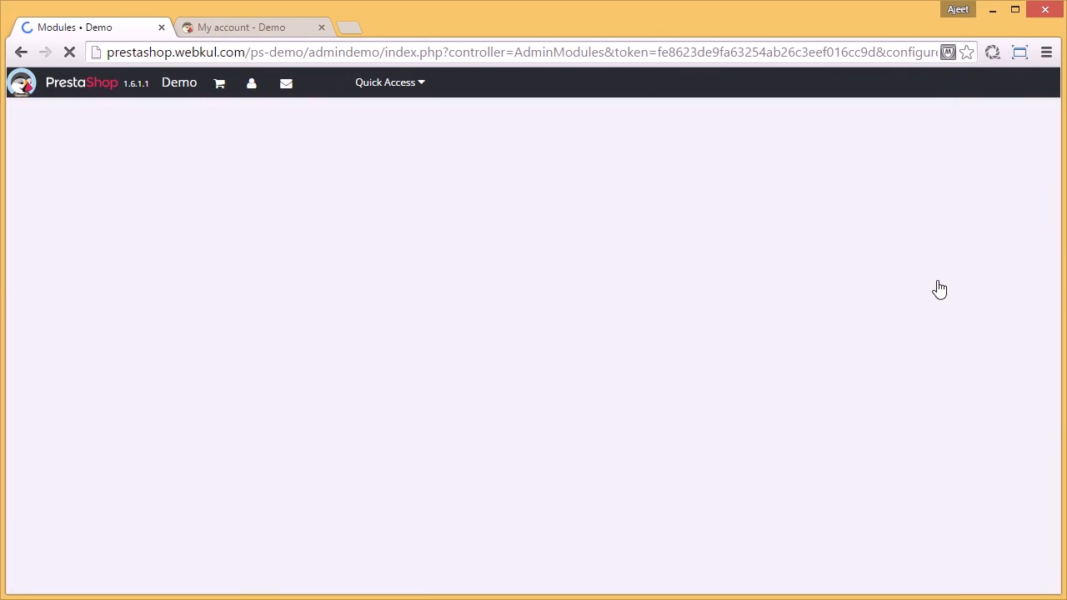
pyautogui.scroll(-3, 759, 328)
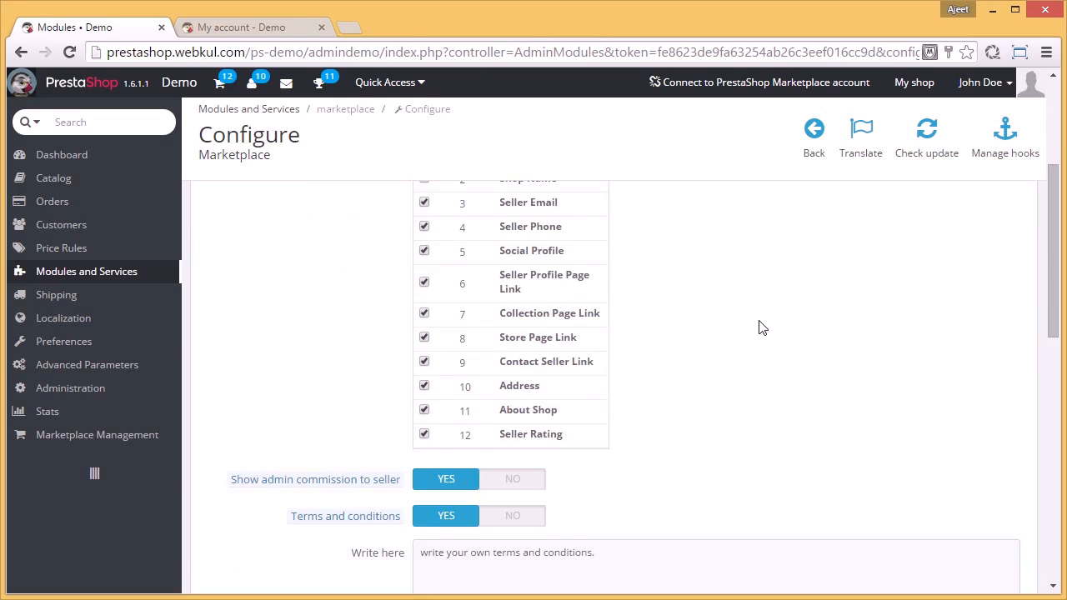
pyautogui.scroll(-4, 759, 327)
pyautogui.scroll(-3, 760, 321)
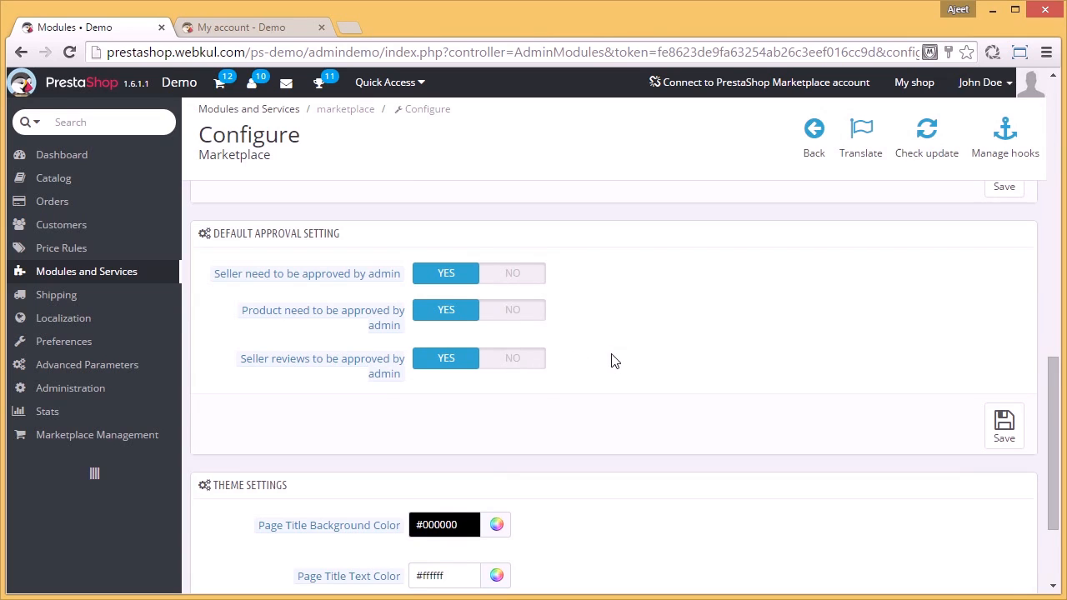
# Step: Read the explanations of the admin commission, terms and conditions, Show seller details, Customize details and theme color options
pyautogui.scroll(5, 612, 359)
pyautogui.moveTo(322, 399)
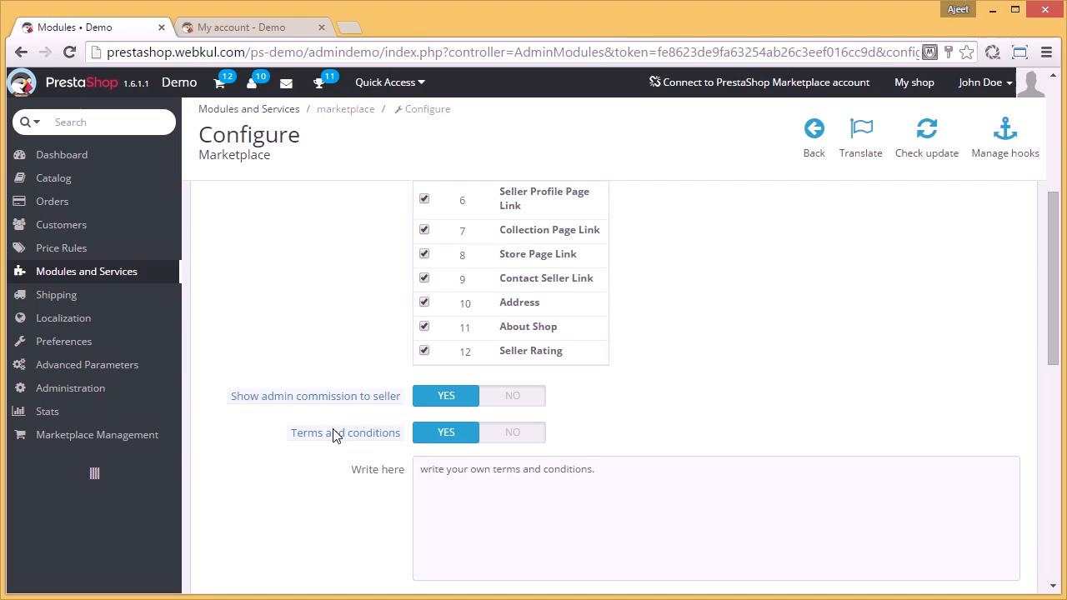
pyautogui.moveTo(338, 439)
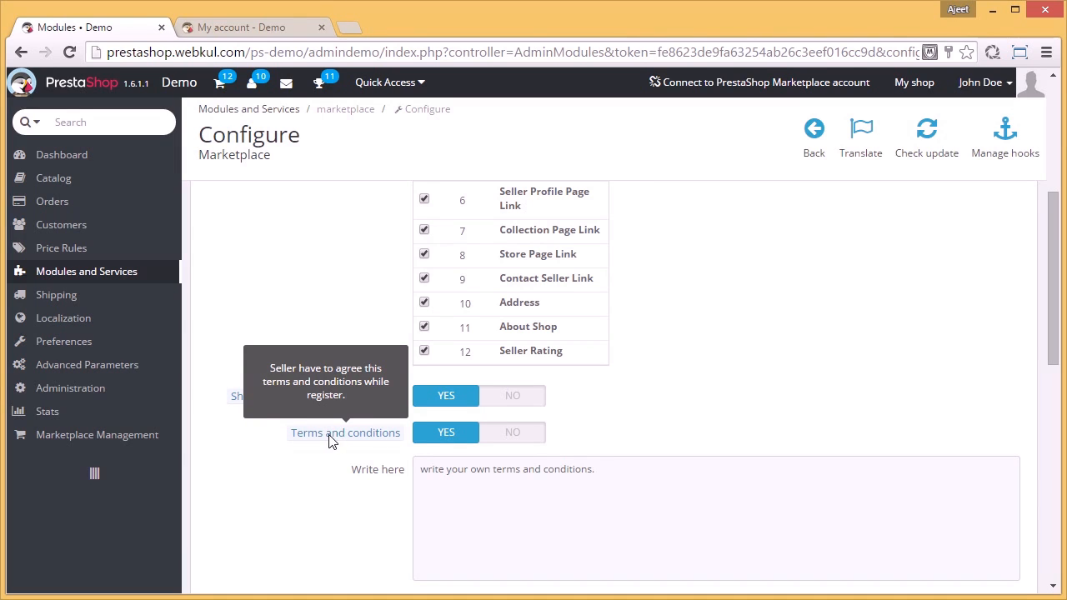
pyautogui.scroll(2, 267, 473)
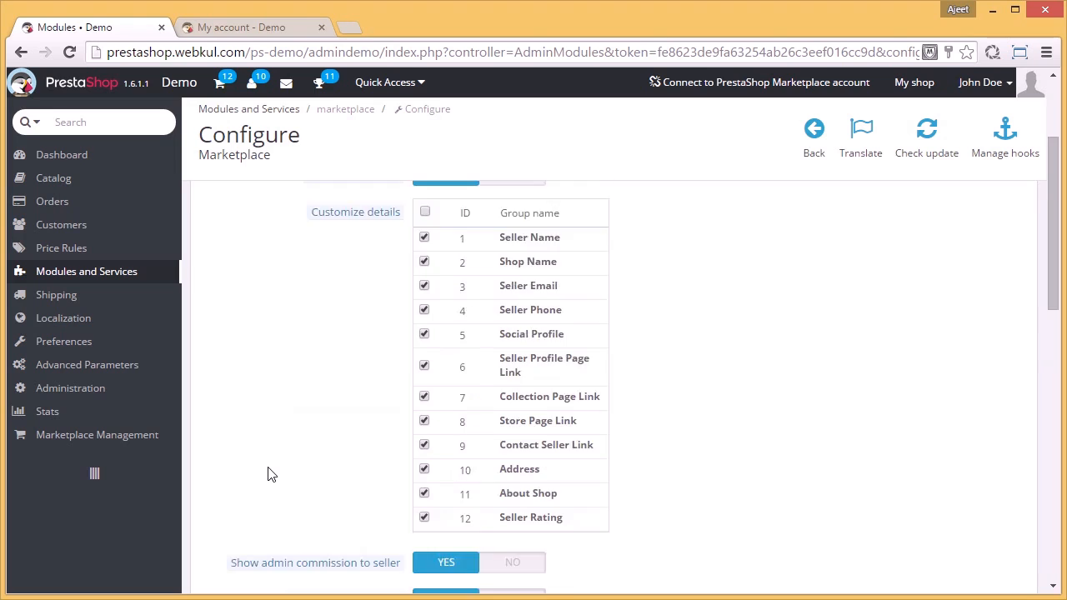
pyautogui.scroll(2, 268, 473)
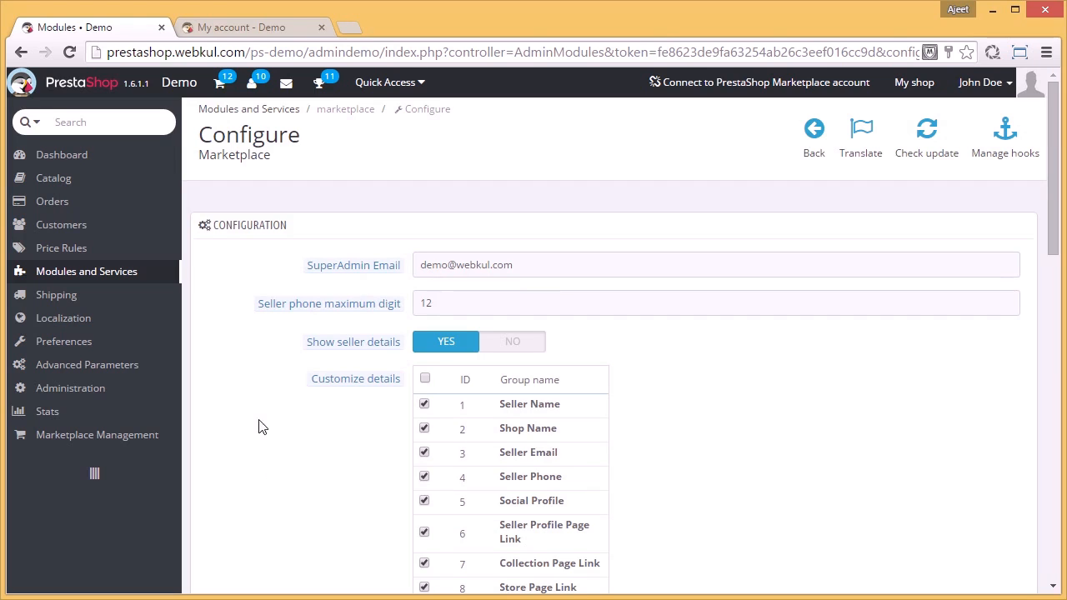
pyautogui.moveTo(350, 350)
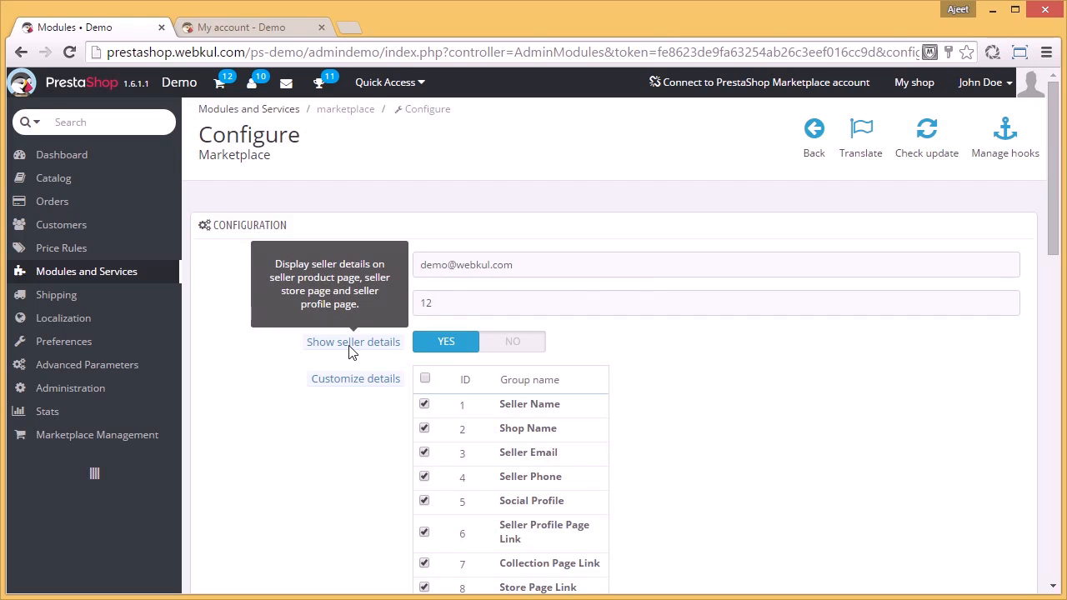
pyautogui.moveTo(352, 383)
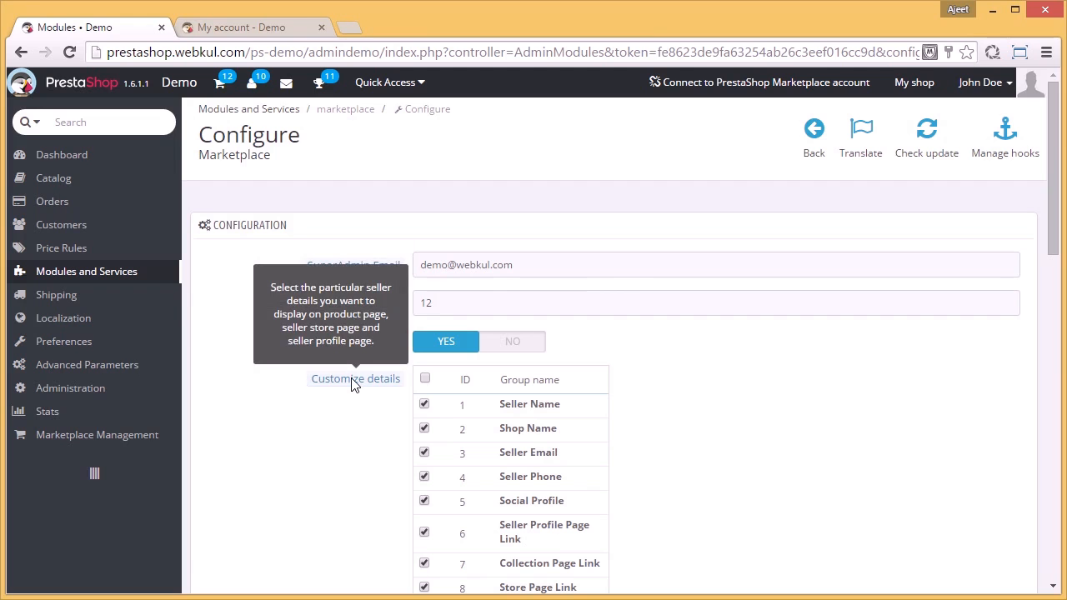
pyautogui.scroll(-9, 350, 386)
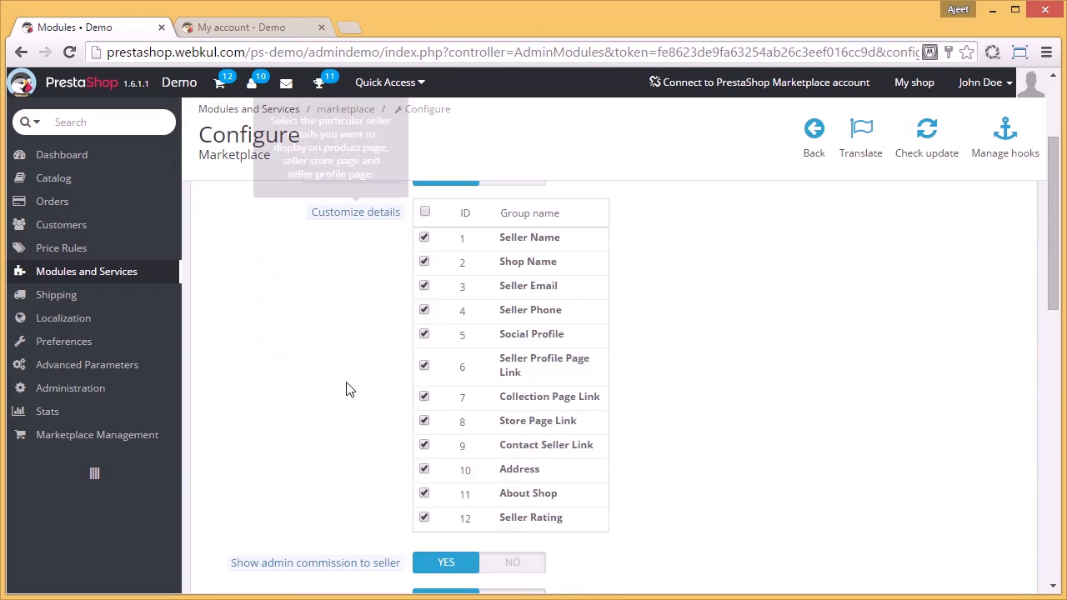
pyautogui.scroll(-4, 349, 389)
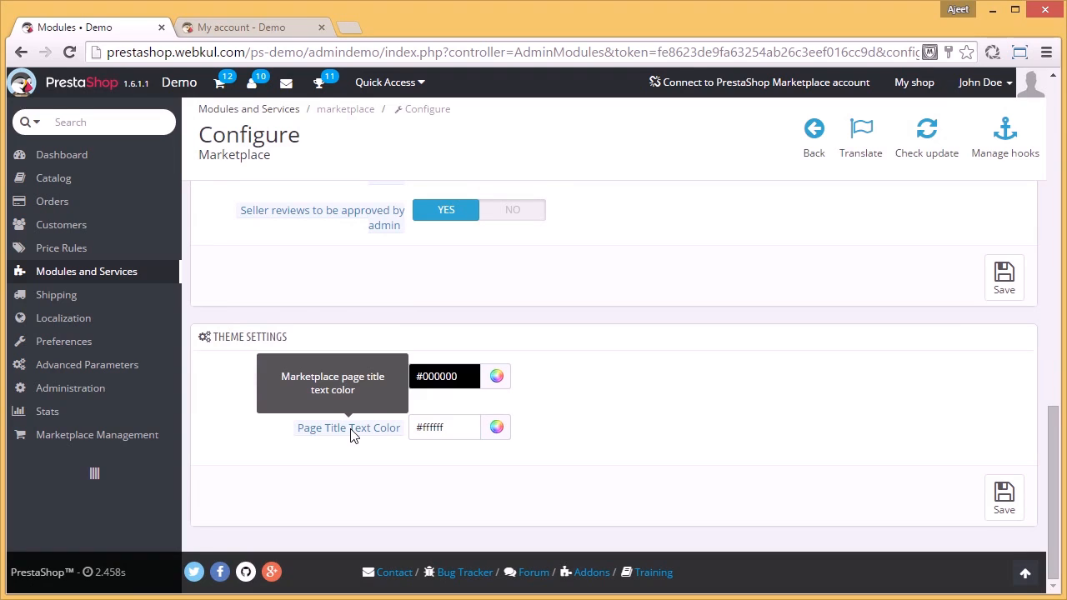
# Step: Set the marketplace page title background color to #000b97 and the title text color to #ff531c, and save the theme settings
pyautogui.click(498, 382)
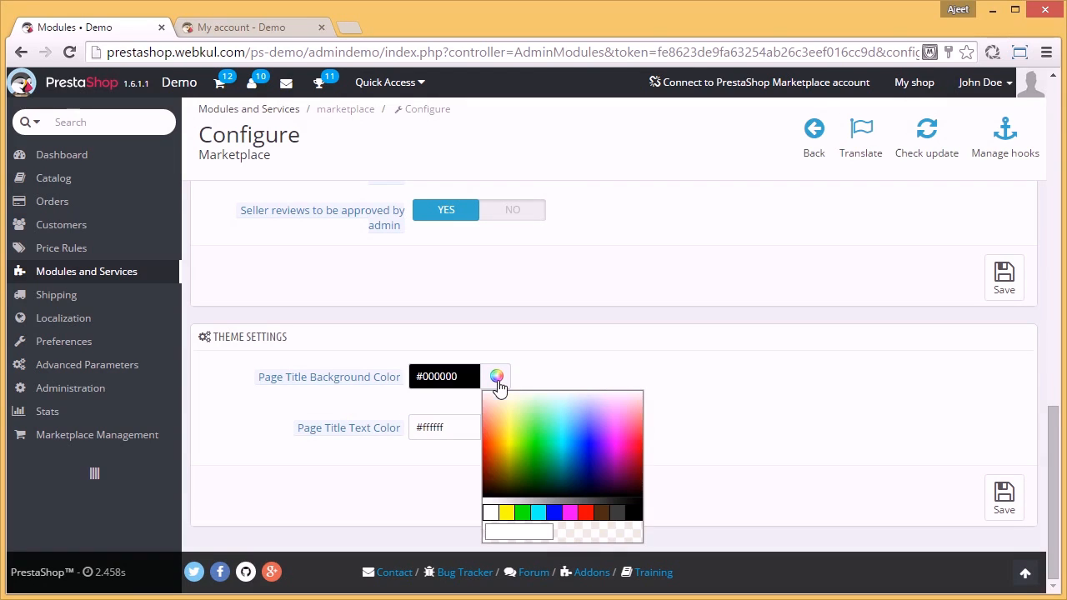
pyautogui.click(516, 452)
pyautogui.moveTo(515, 452); pyautogui.dragTo(586, 464)
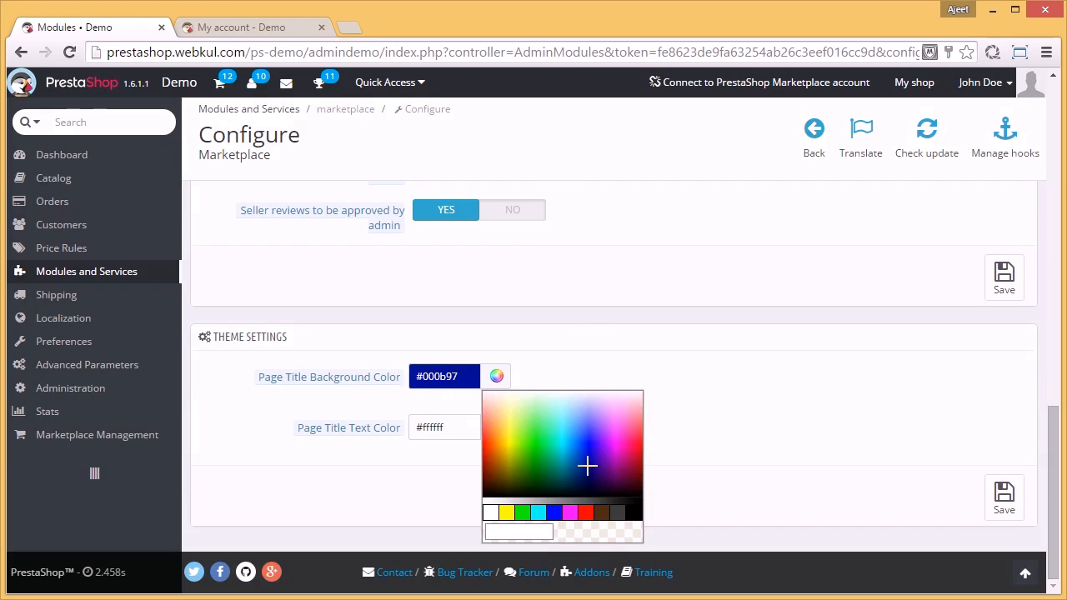
pyautogui.click(498, 428)
pyautogui.moveTo(496, 487); pyautogui.dragTo(486, 490)
pyautogui.click(488, 491)
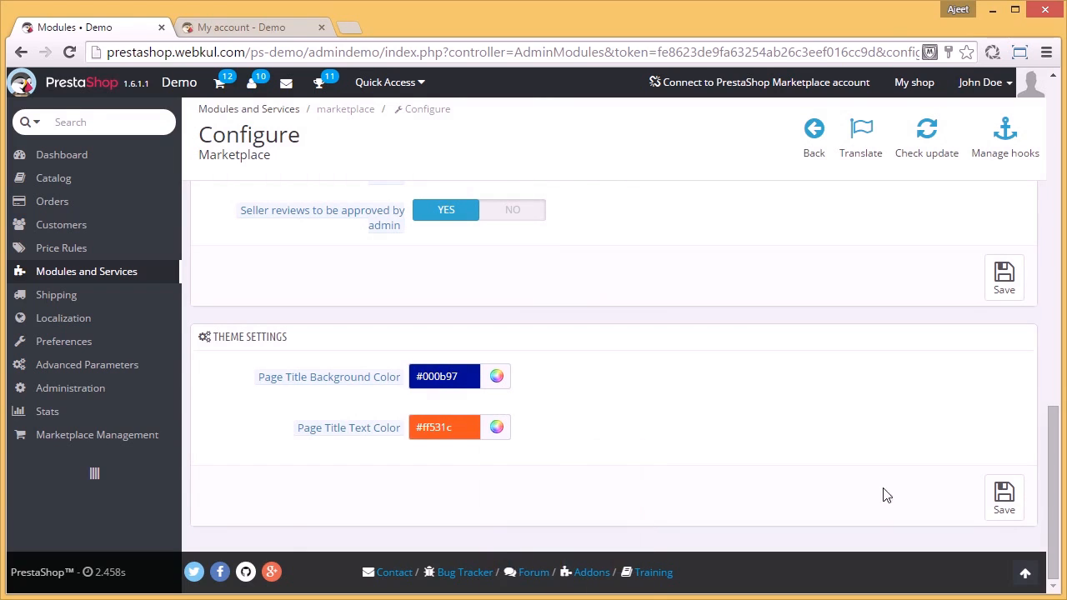
pyautogui.click(1005, 511)
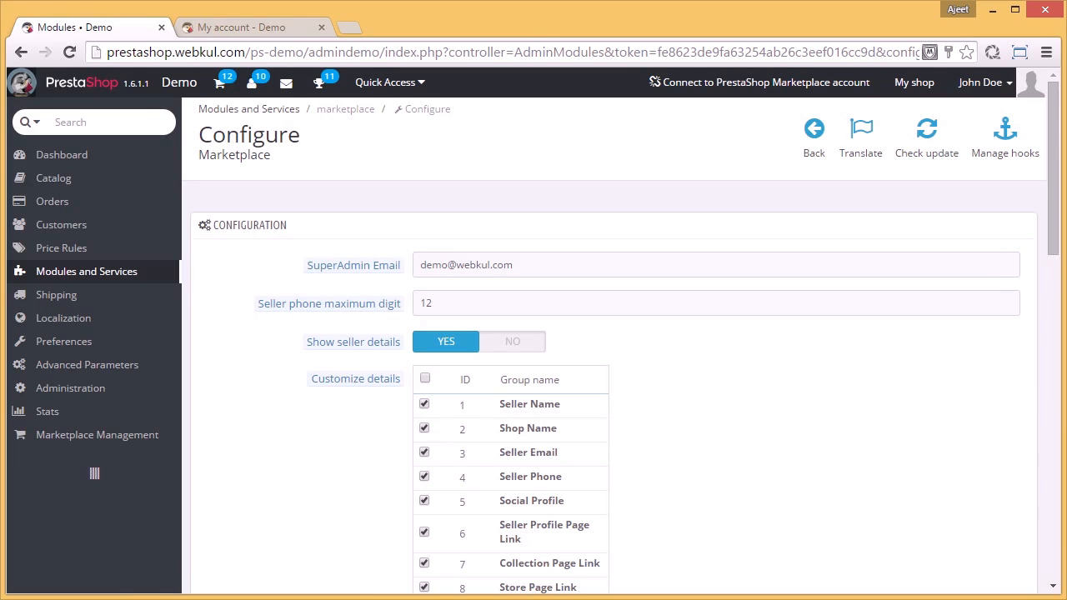
pyautogui.moveTo(140, 442)
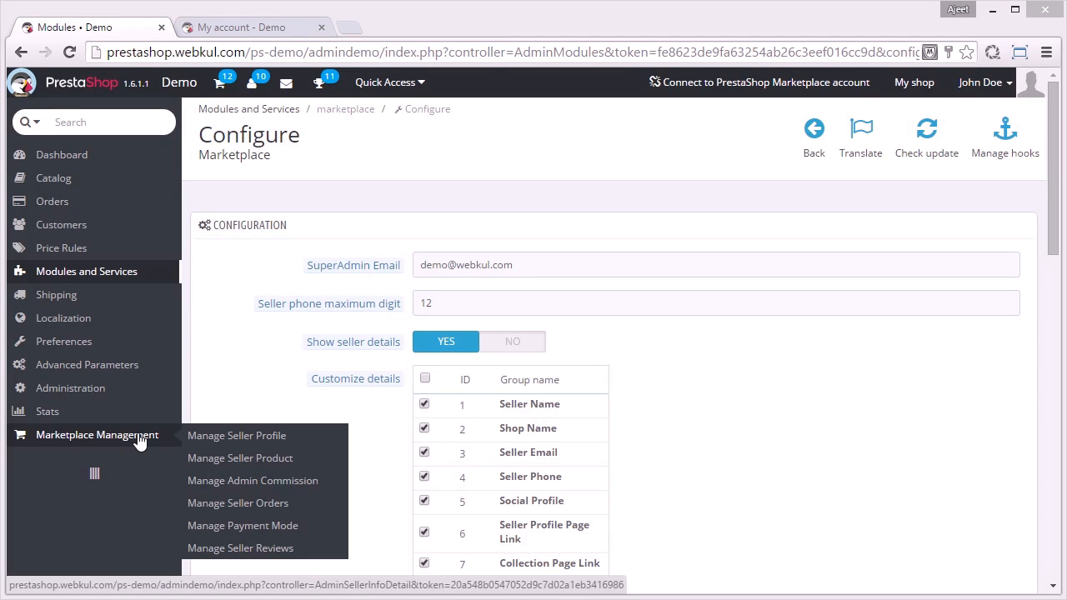
# Step: Open the marketplace's seller profile list and the seller product list in the back office to review their entries
pyautogui.click(221, 436)
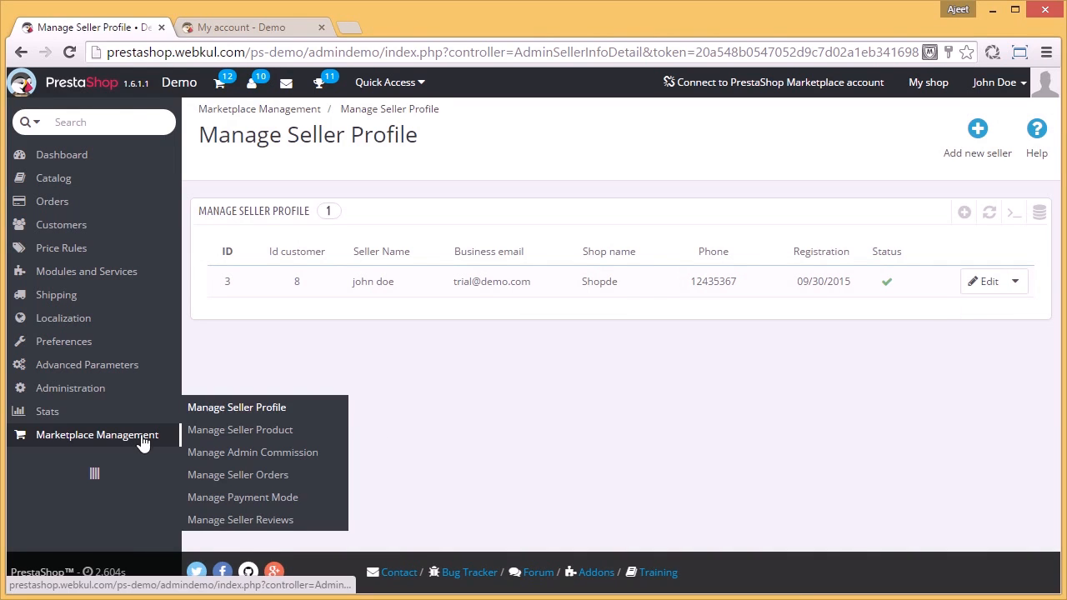
pyautogui.click(225, 433)
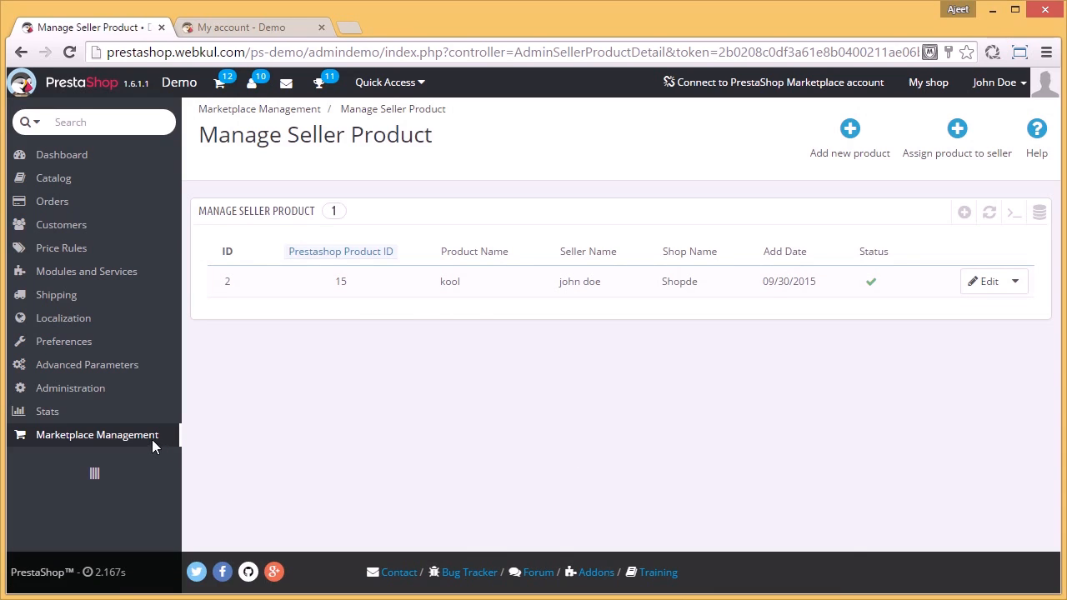
# Step: Open the admin commission management page and look over the seller-specific and global commission rates
pyautogui.moveTo(147, 445)
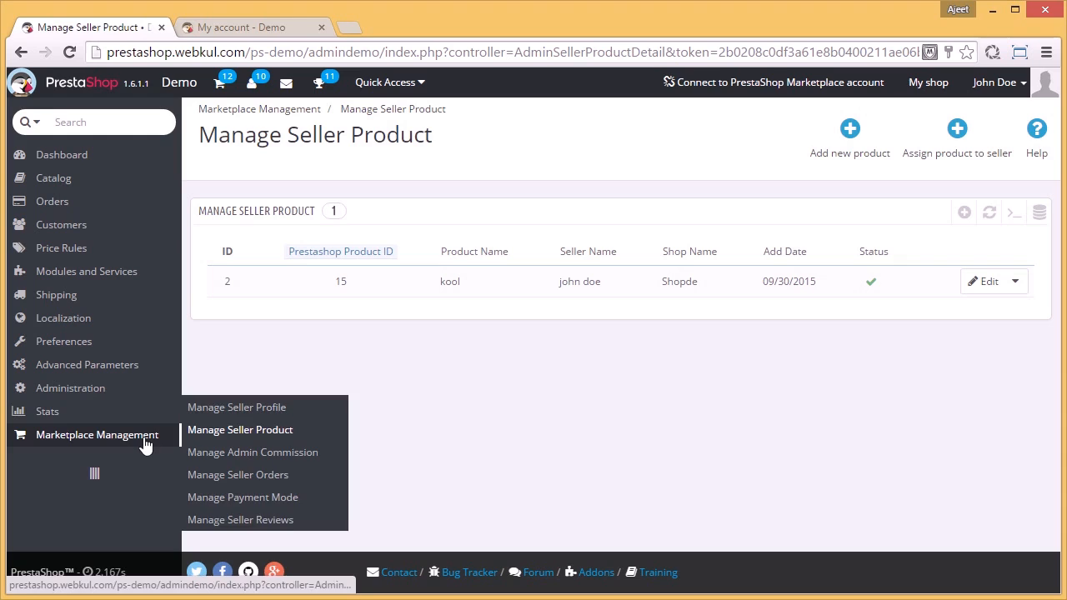
pyautogui.click(207, 461)
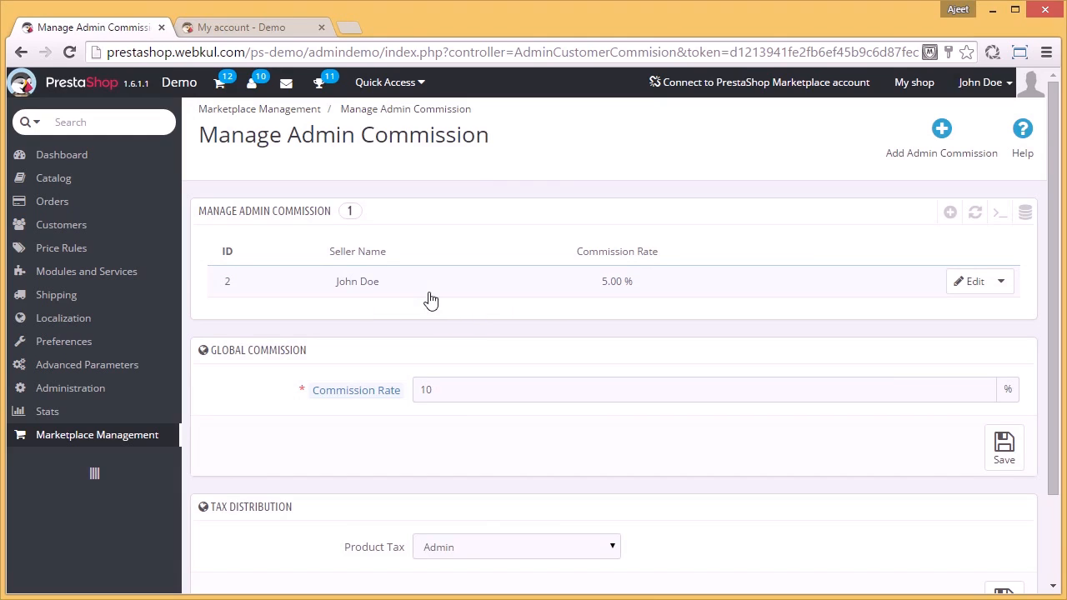
pyautogui.moveTo(327, 390)
# Step: Open the seller orders management page and view the individual orders of the Shopde shop
pyautogui.moveTo(152, 440)
pyautogui.click(225, 505)
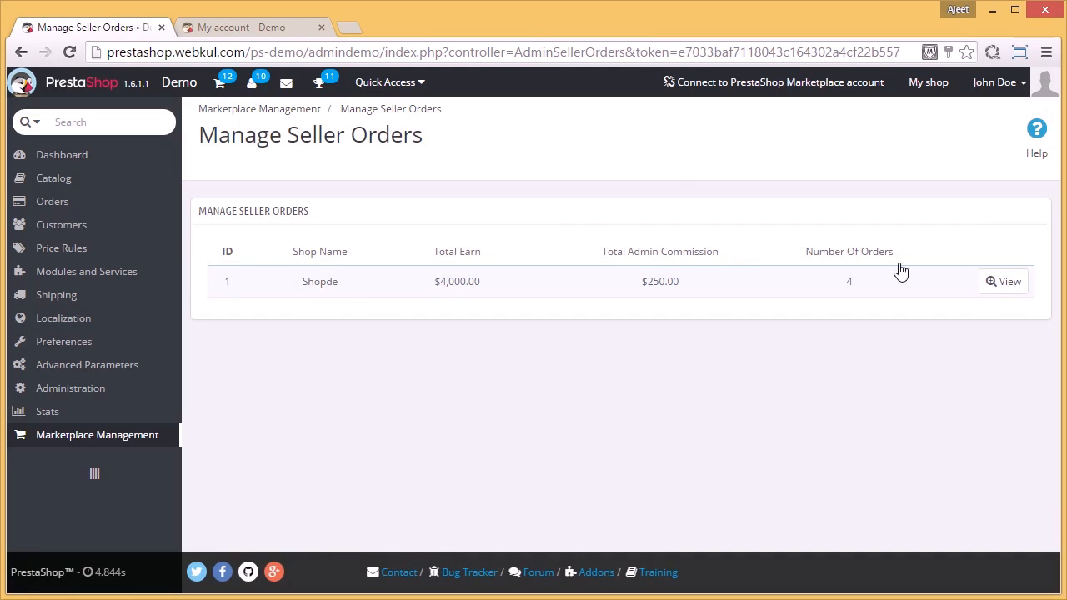
pyautogui.click(1006, 285)
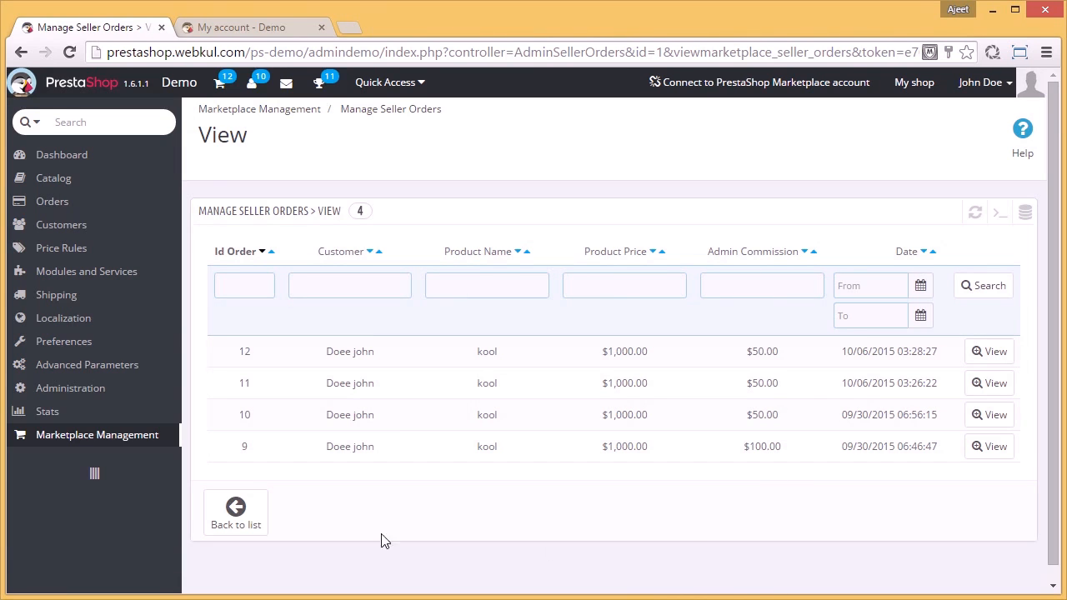
# Step: Review the marketplace's payment mode list and the seller reviews list in the back office
pyautogui.moveTo(158, 439)
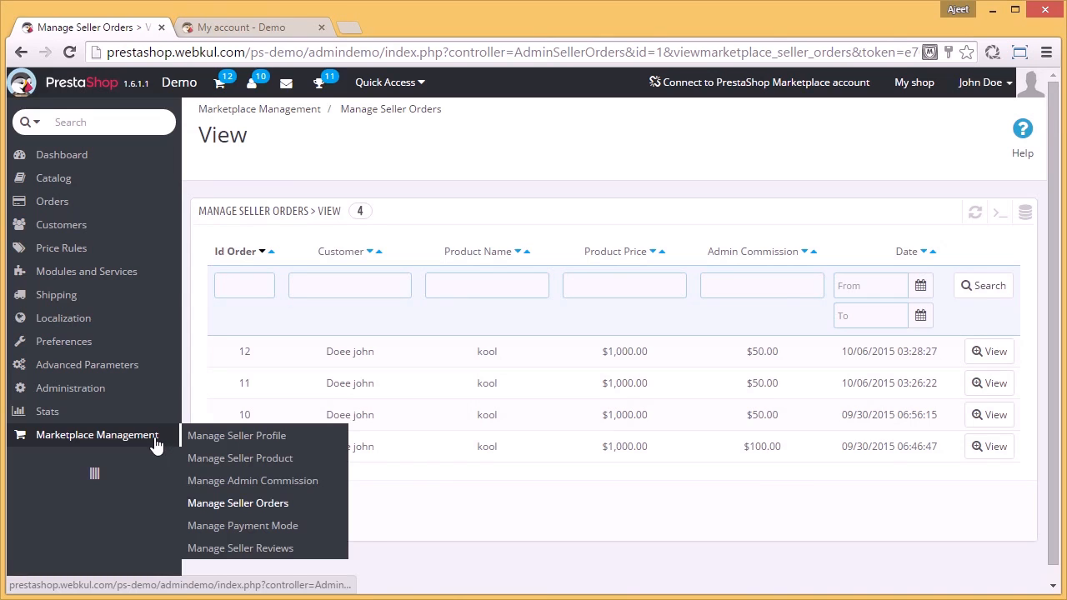
pyautogui.click(320, 530)
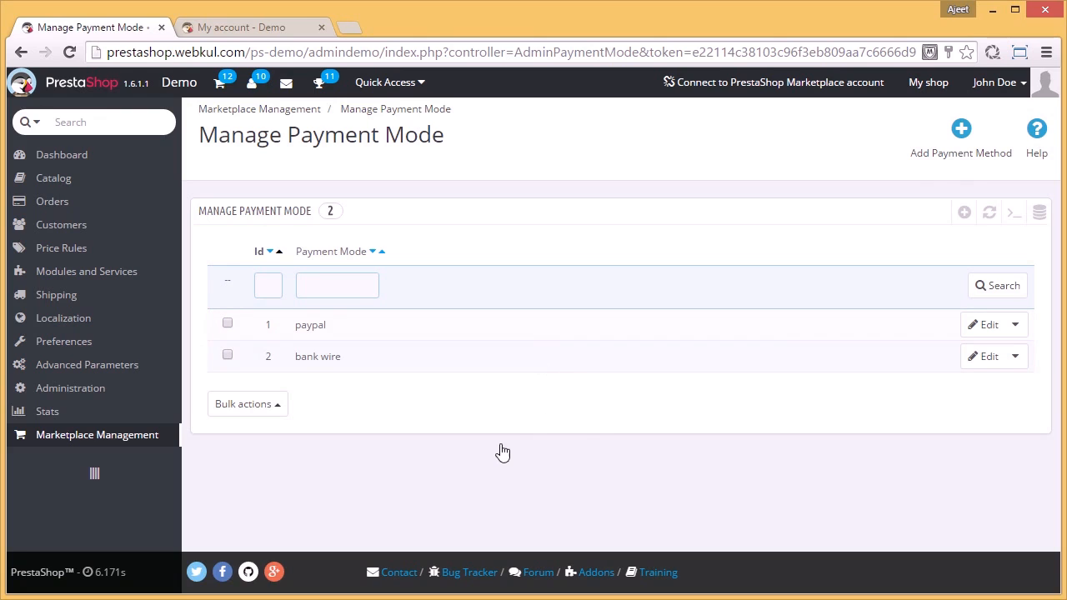
pyautogui.moveTo(138, 440)
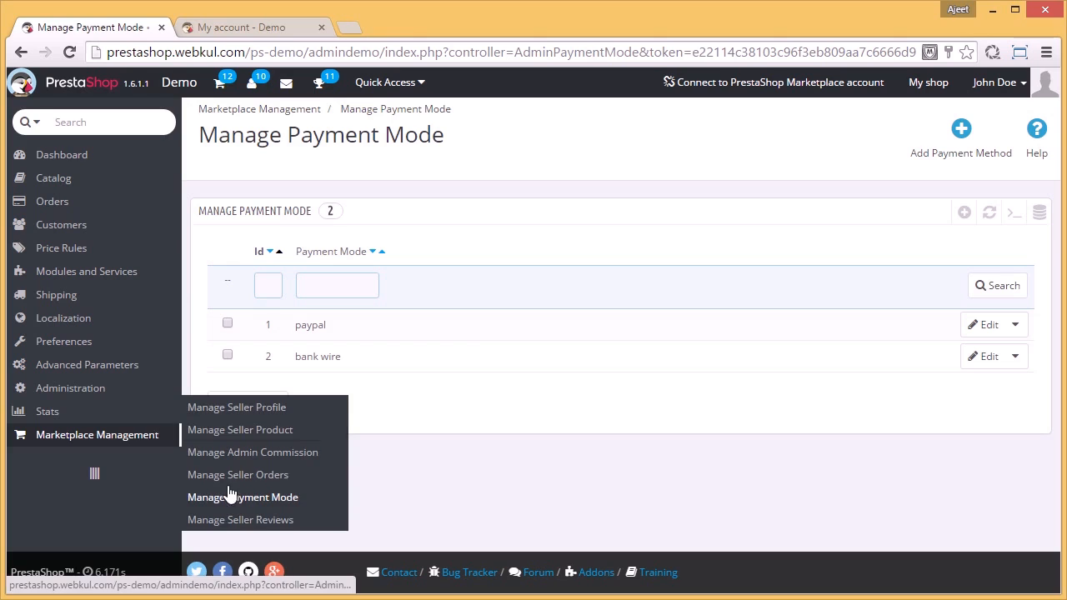
pyautogui.click(247, 521)
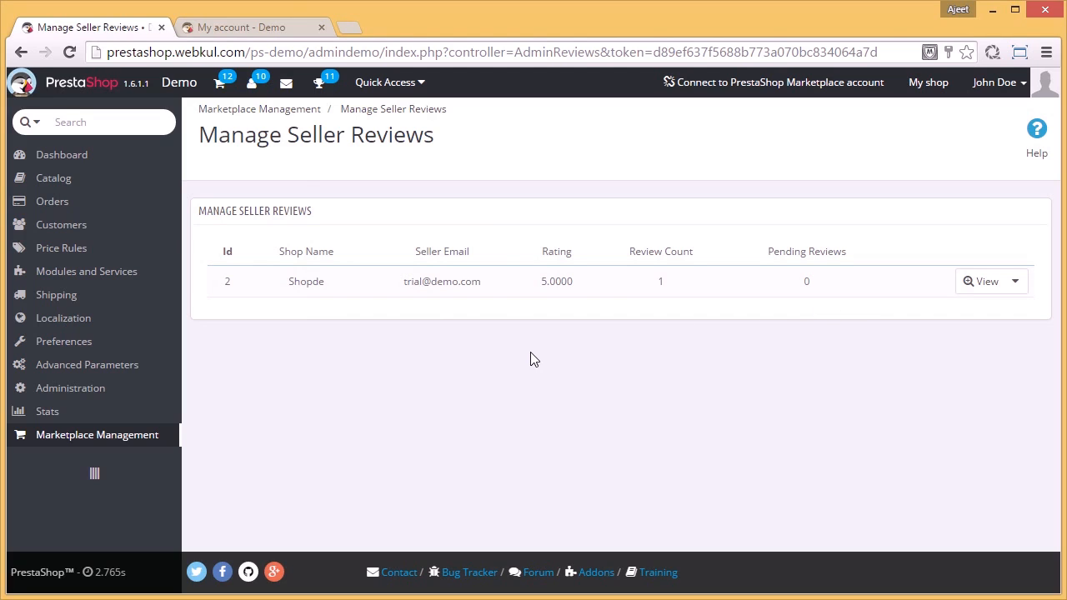
# Step: Switch to the storefront's customer account page and look through its Marketplace Account options
pyautogui.click(213, 24)
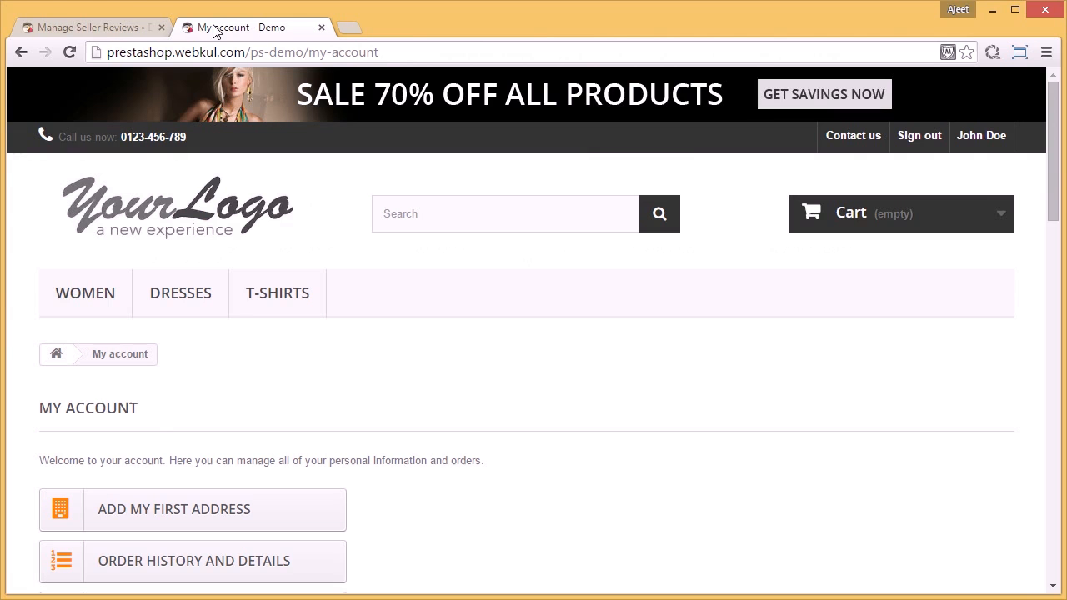
pyautogui.scroll(-1, 550, 396)
pyautogui.scroll(-8, 552, 396)
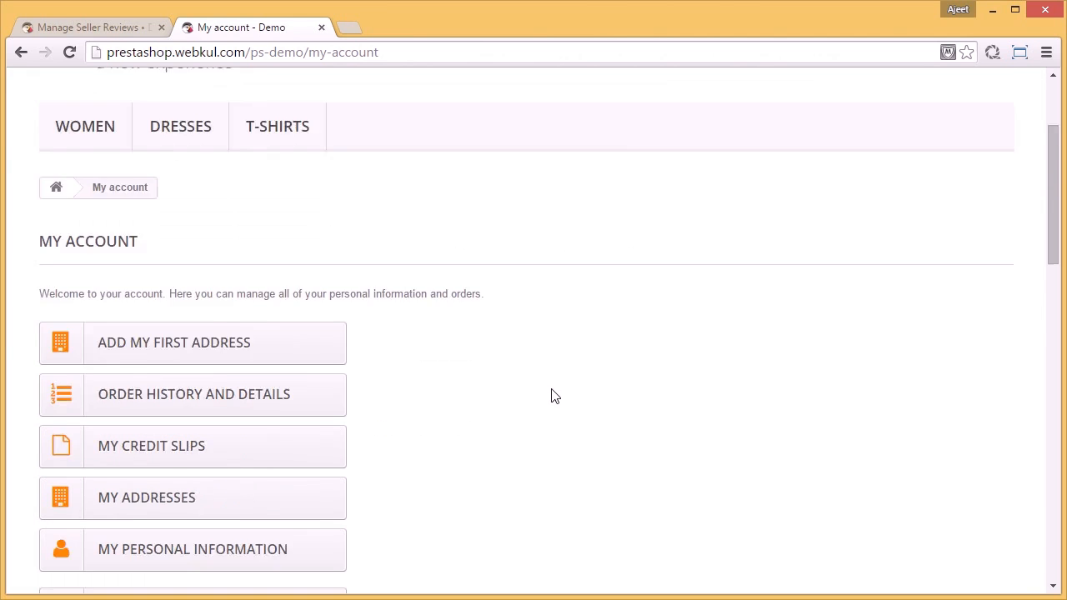
pyautogui.scroll(-3, 552, 396)
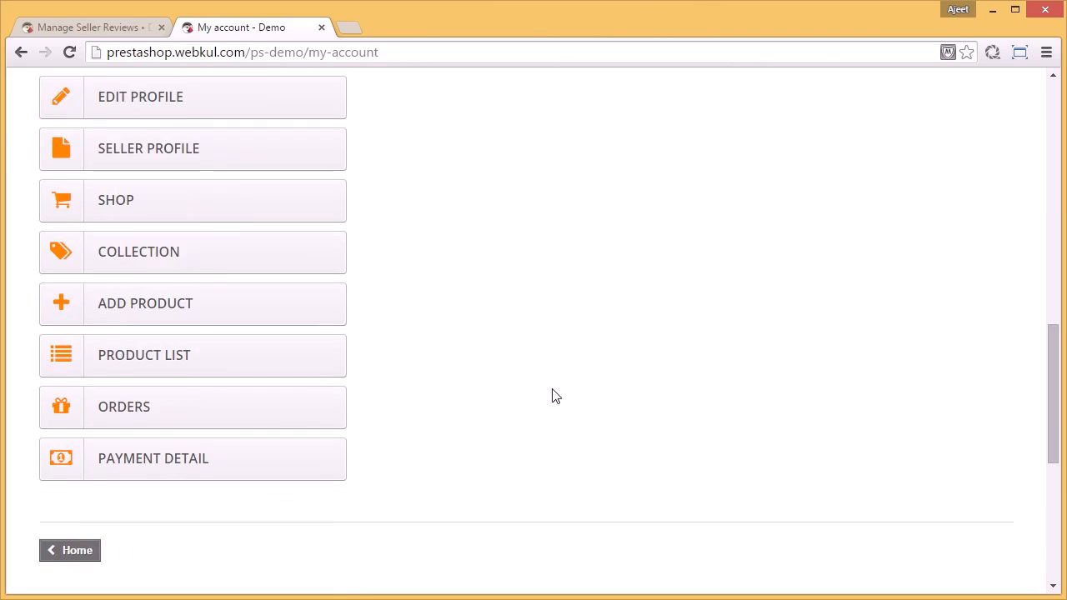
pyautogui.scroll(2, 552, 396)
pyautogui.scroll(1, 556, 396)
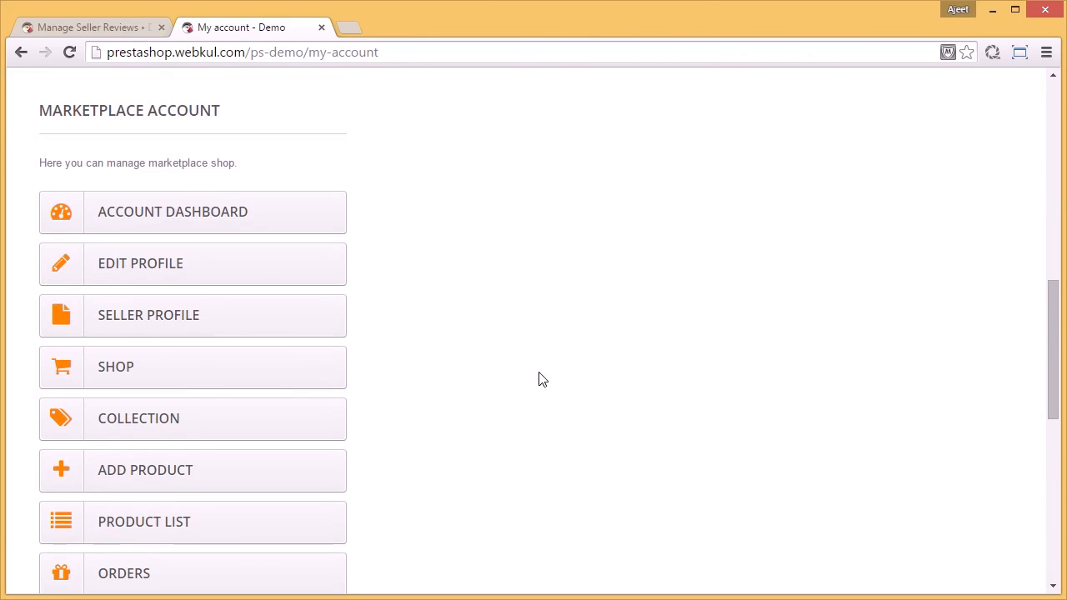
# Step: Open the seller's account dashboard and examine the title colors, recent orders and orders graph
pyautogui.click(225, 225)
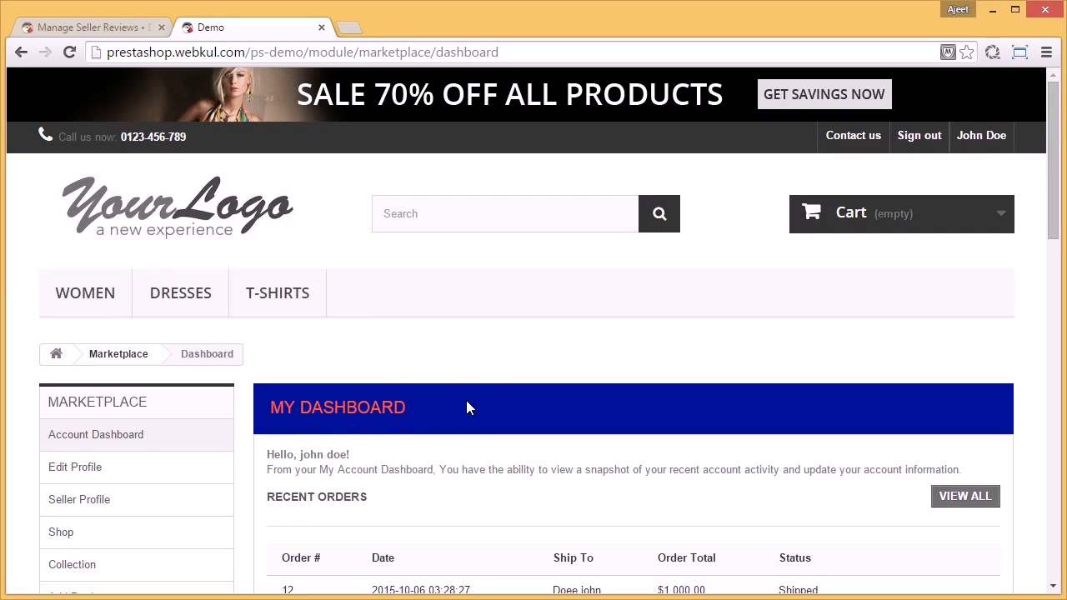
pyautogui.scroll(-2, 466, 400)
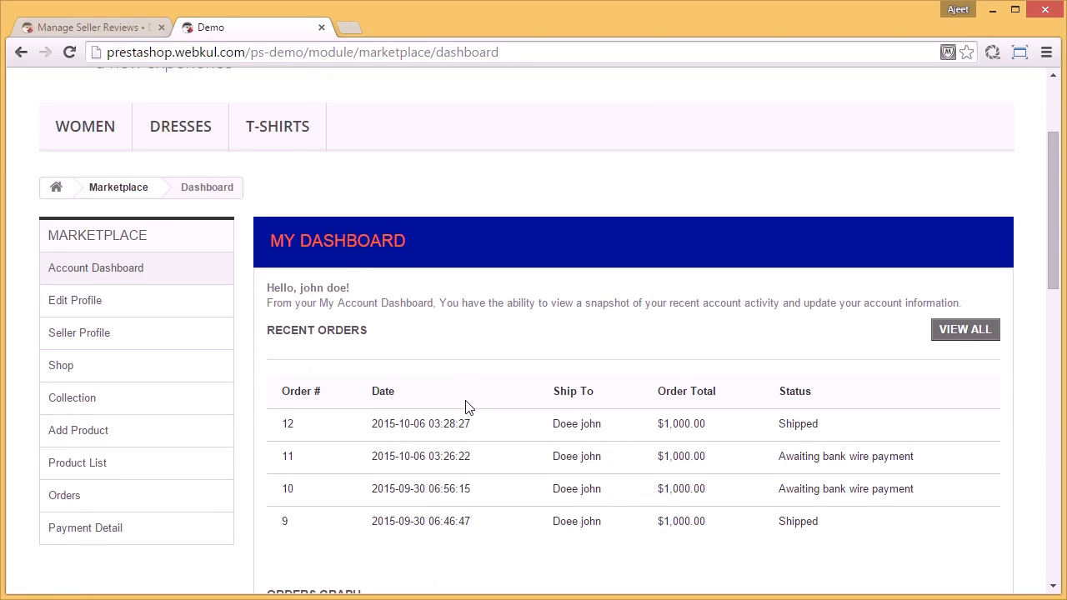
pyautogui.scroll(-3, 463, 398)
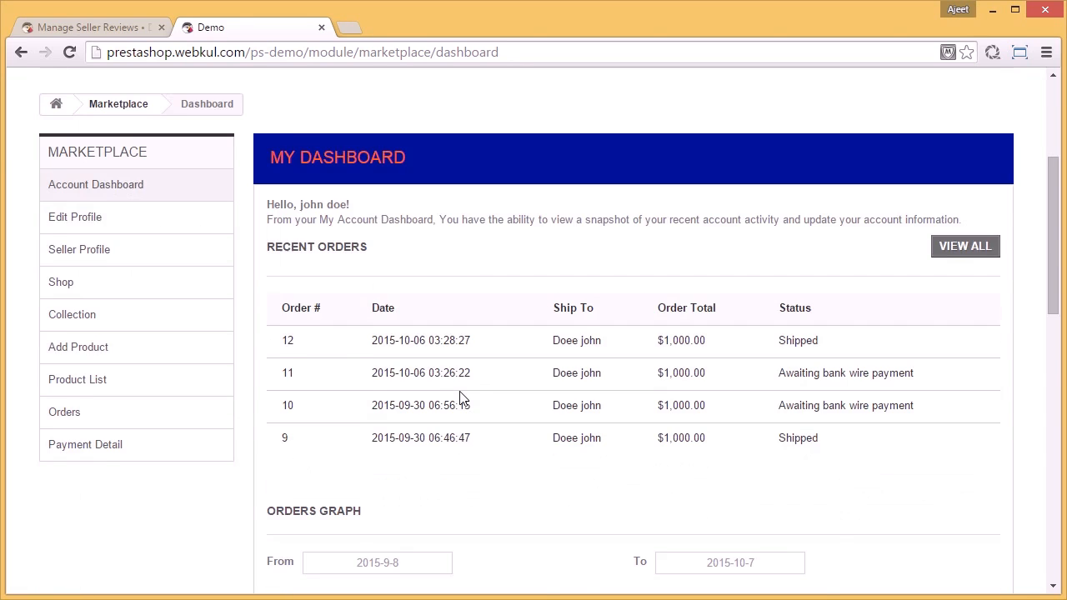
pyautogui.scroll(-4, 466, 400)
pyautogui.scroll(5, 466, 400)
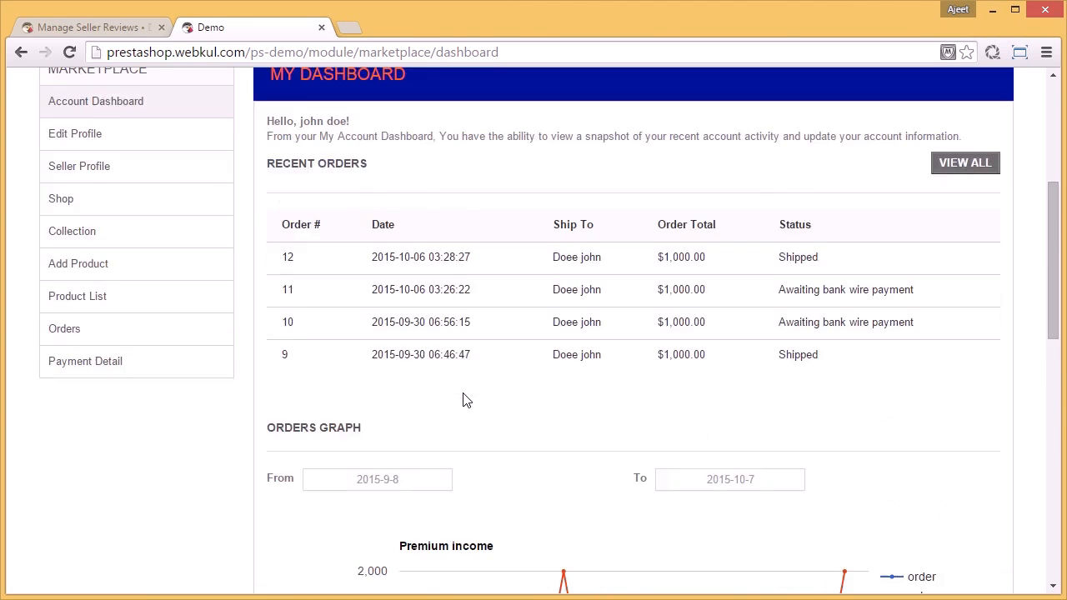
pyautogui.scroll(-5, 466, 400)
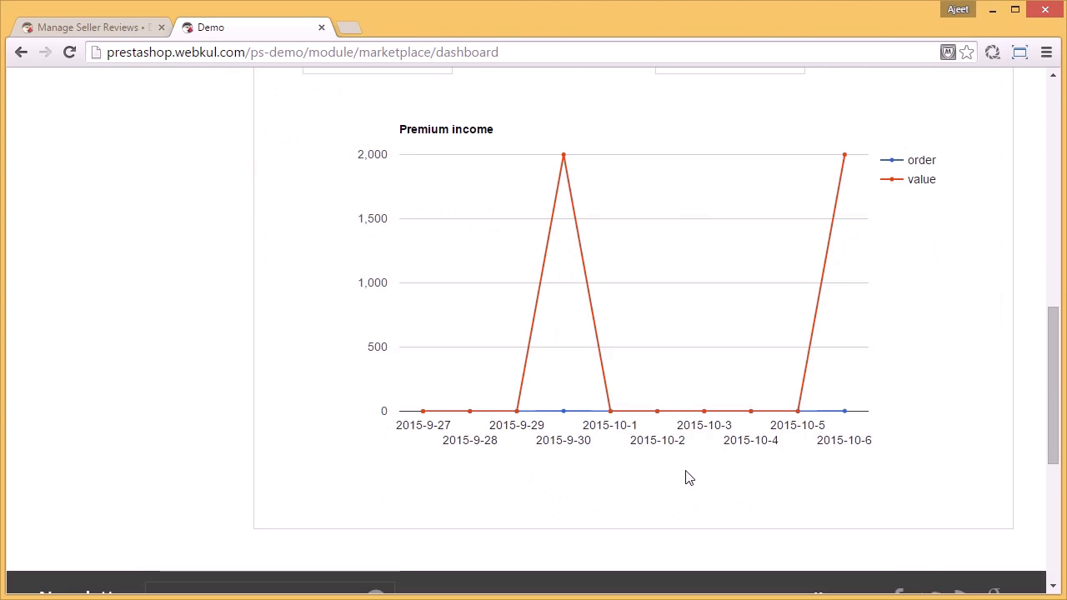
pyautogui.scroll(7, 689, 480)
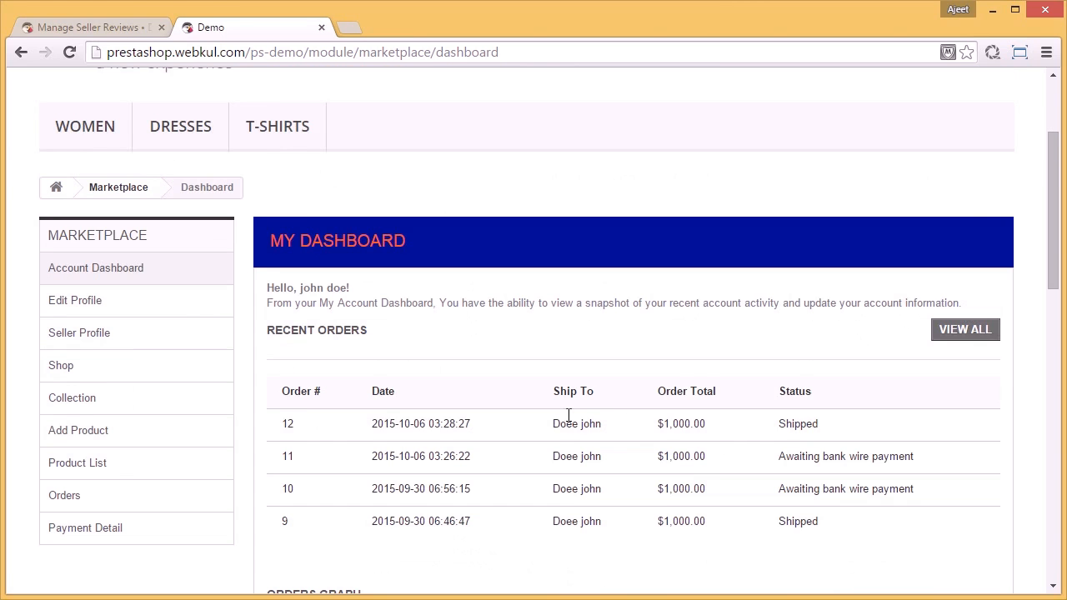
# Step: Open the seller's Edit Profile page and look through its fields, from the seller name to the shop logo upload
pyautogui.click(103, 302)
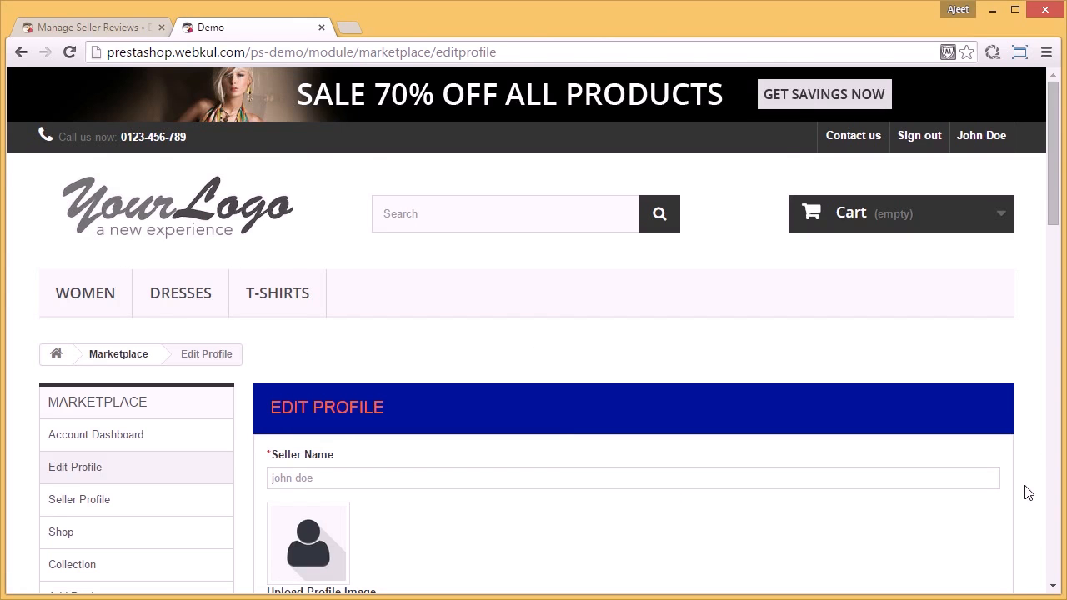
pyautogui.scroll(-5, 1028, 493)
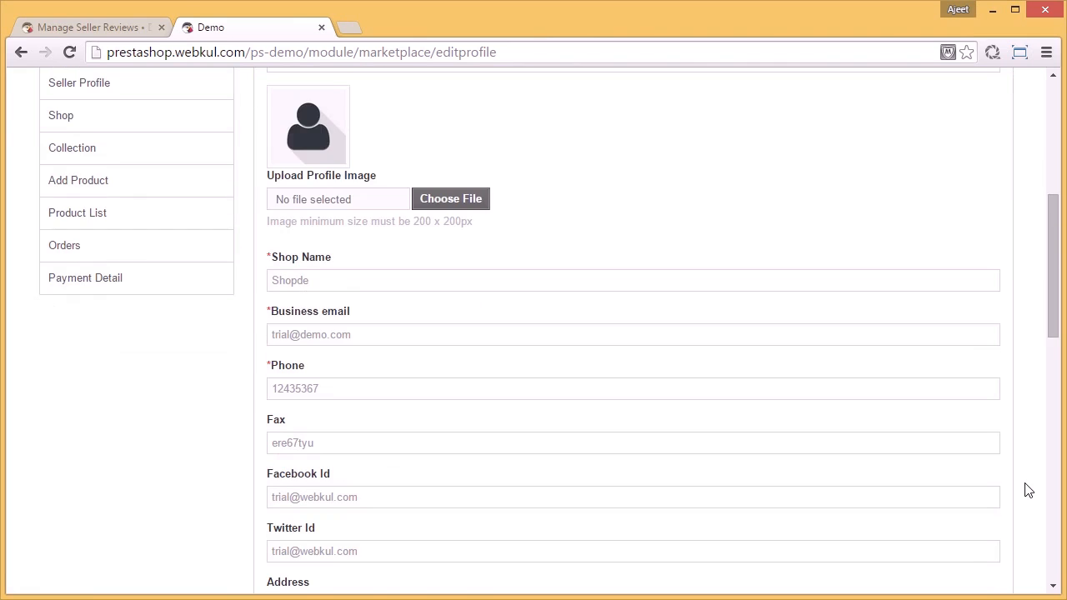
pyautogui.scroll(-1, 1029, 491)
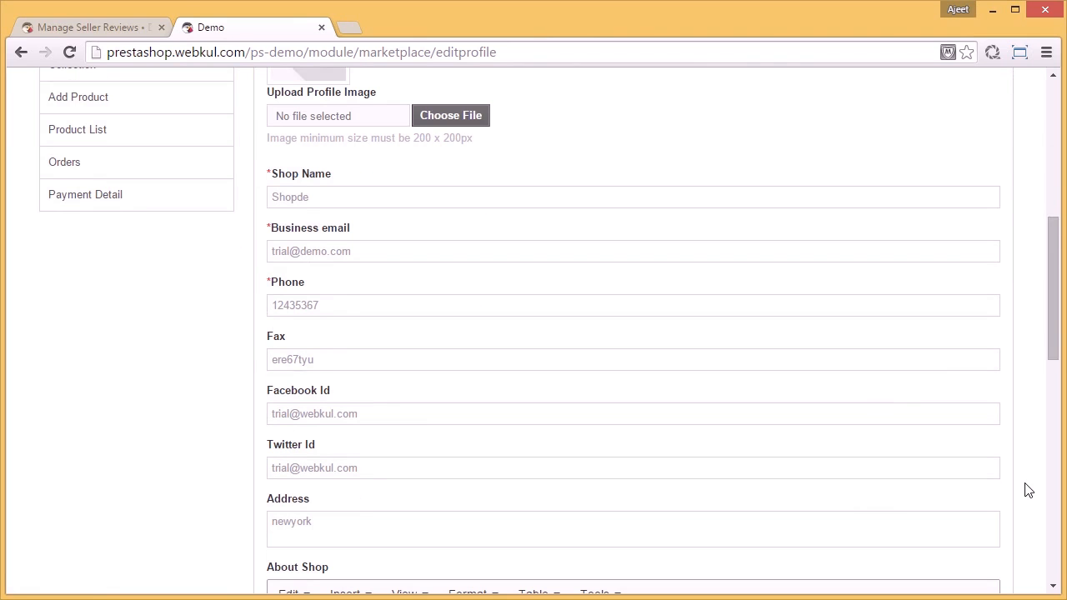
pyautogui.scroll(-6, 1028, 491)
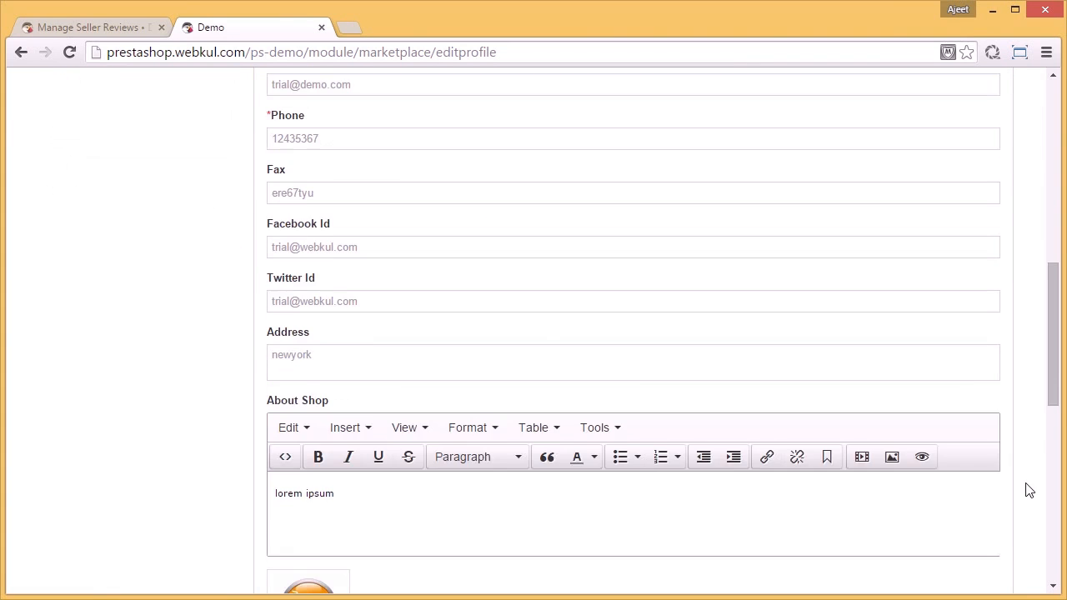
pyautogui.scroll(9, 1028, 491)
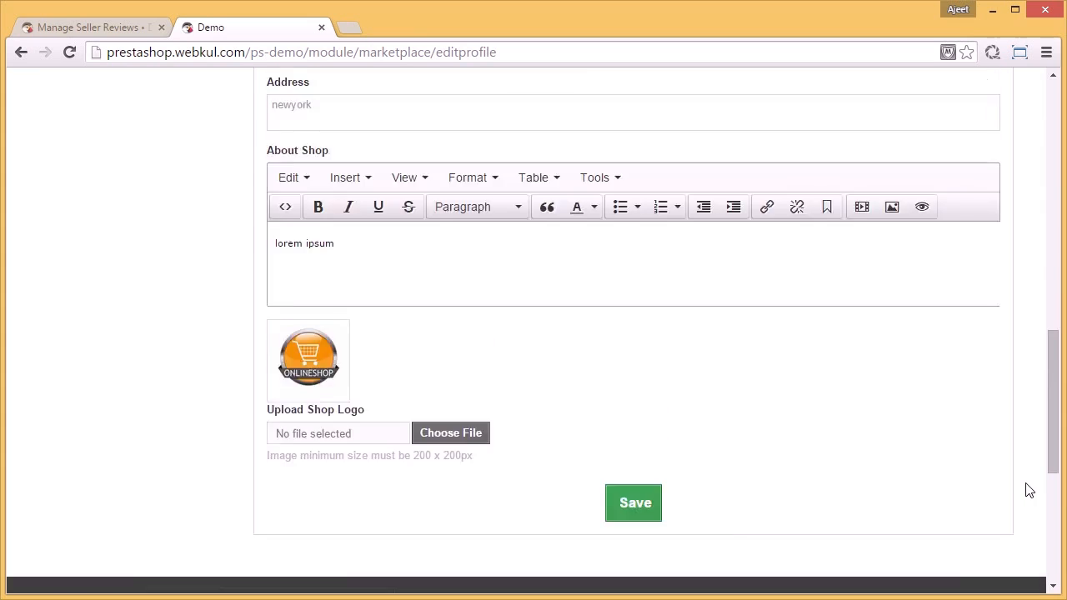
pyautogui.scroll(1, 1028, 491)
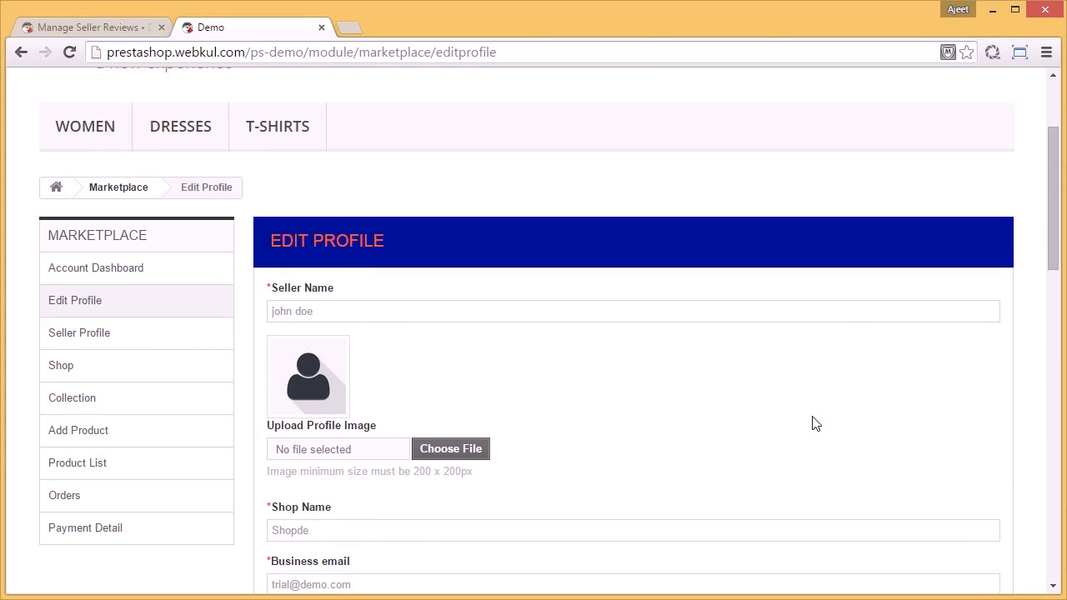
# Step: Open the public Seller Profile page and examine the seller details, recent products and reviews about the seller
pyautogui.click(110, 340)
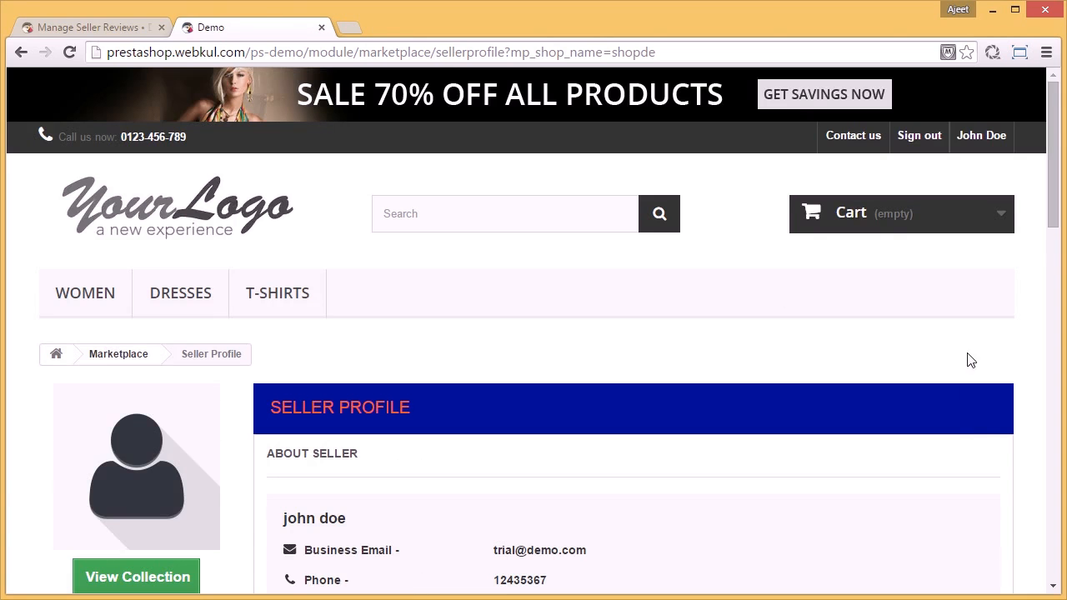
pyautogui.scroll(-2, 982, 418)
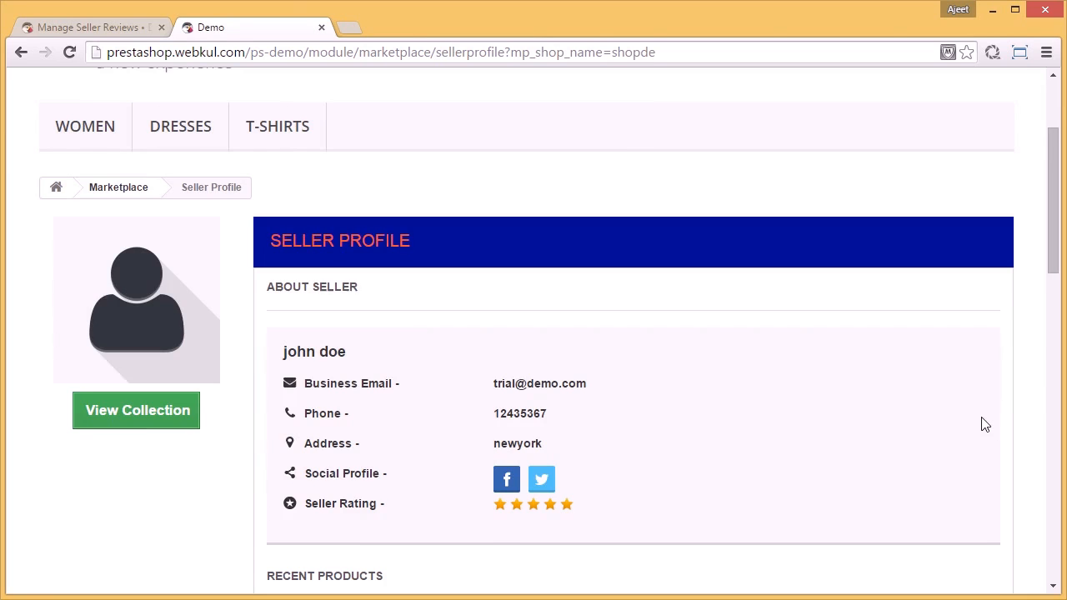
pyautogui.scroll(-2, 984, 424)
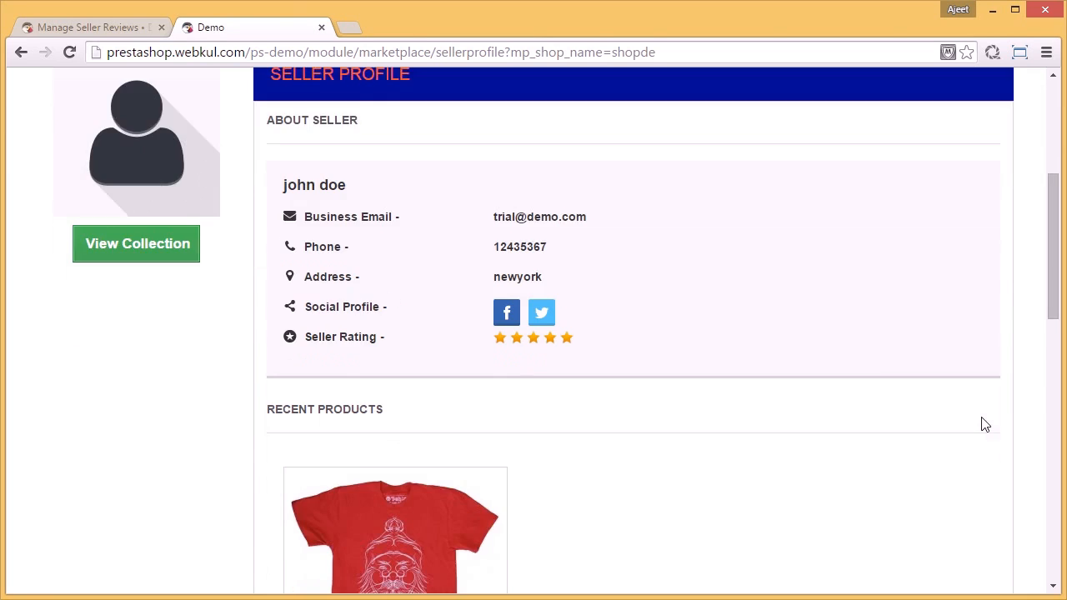
pyautogui.scroll(-1, 984, 425)
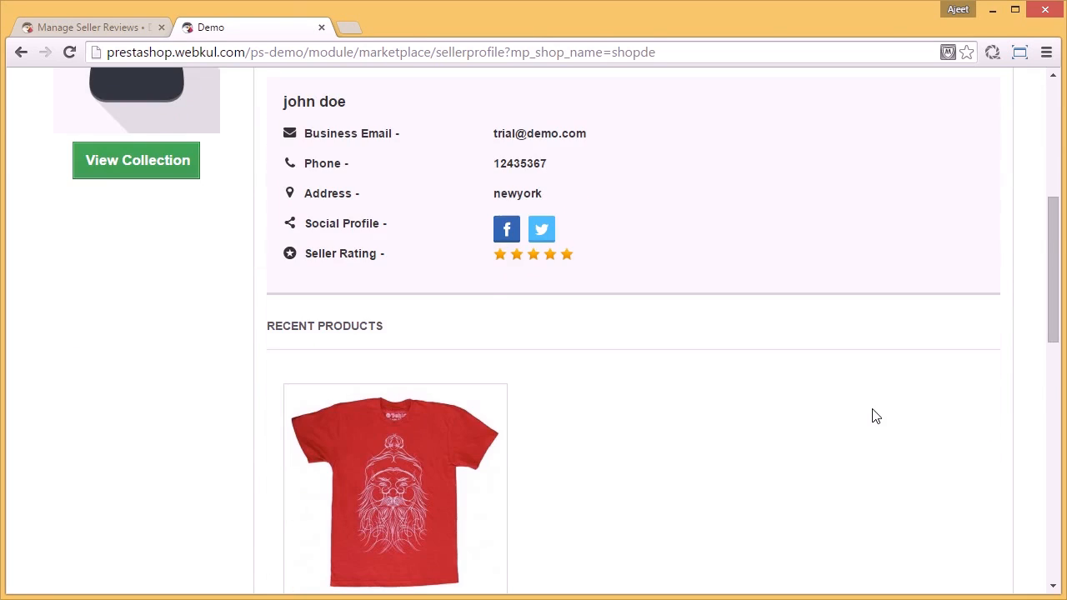
pyautogui.scroll(-2, 874, 417)
pyautogui.scroll(-1, 874, 417)
pyautogui.scroll(-3, 874, 416)
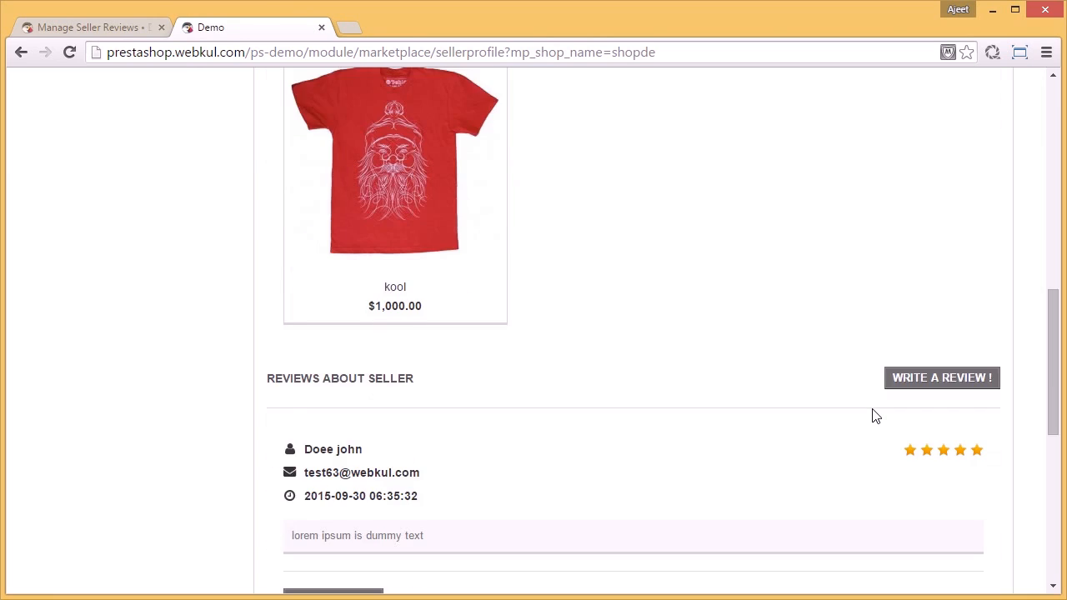
pyautogui.scroll(2, 875, 417)
pyautogui.scroll(7, 875, 417)
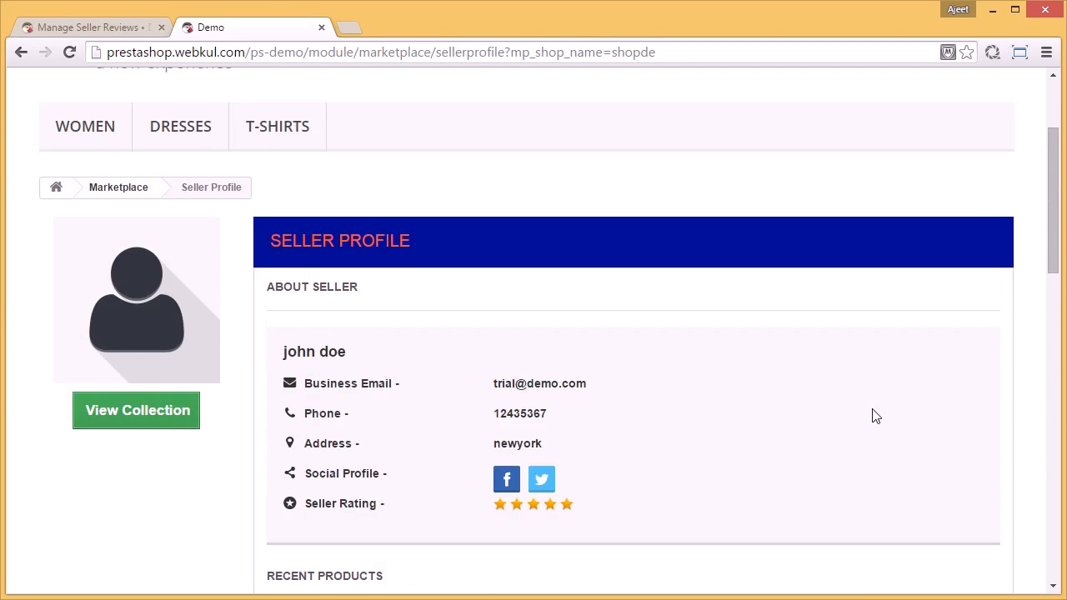
pyautogui.scroll(-5, 874, 417)
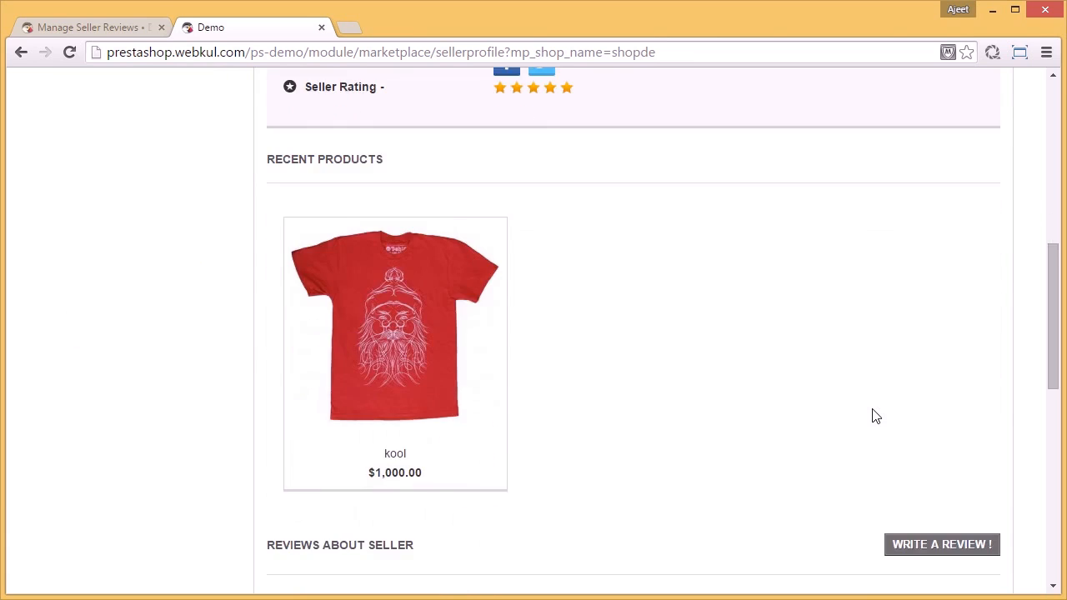
pyautogui.scroll(-3, 874, 416)
pyautogui.scroll(6, 875, 417)
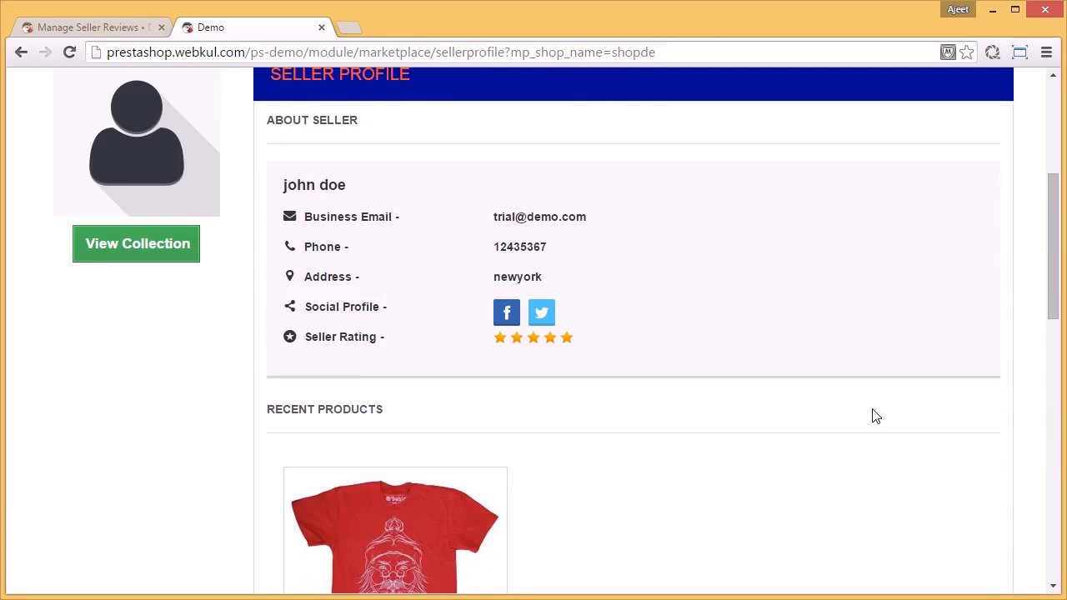
pyautogui.scroll(3, 874, 416)
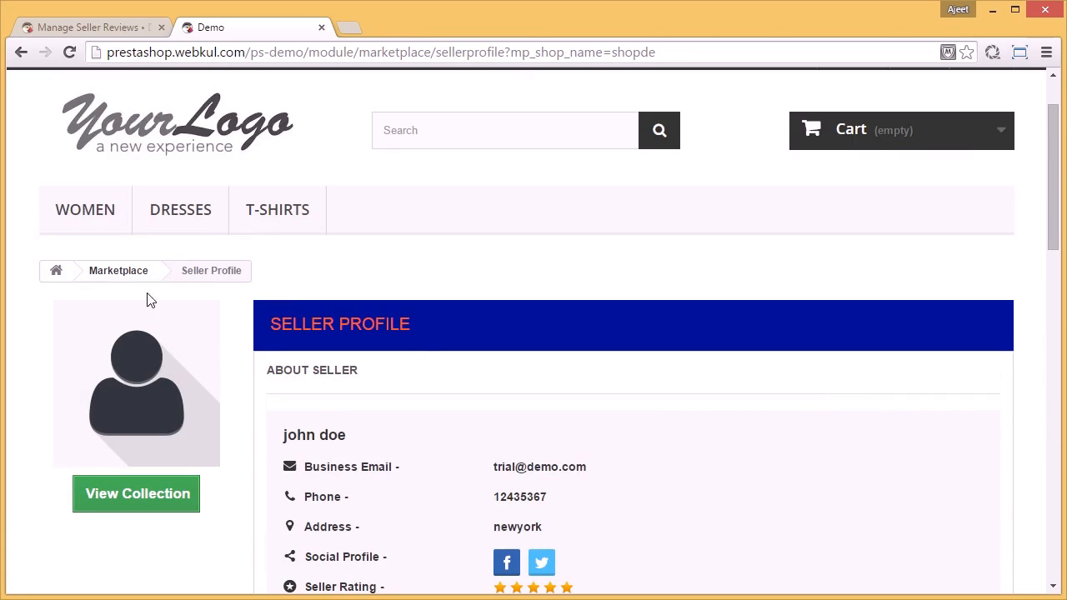
# Step: Open the seller's Shop page from the marketplace dashboard and examine the shop description, seller details and recent products
pyautogui.click(130, 270)
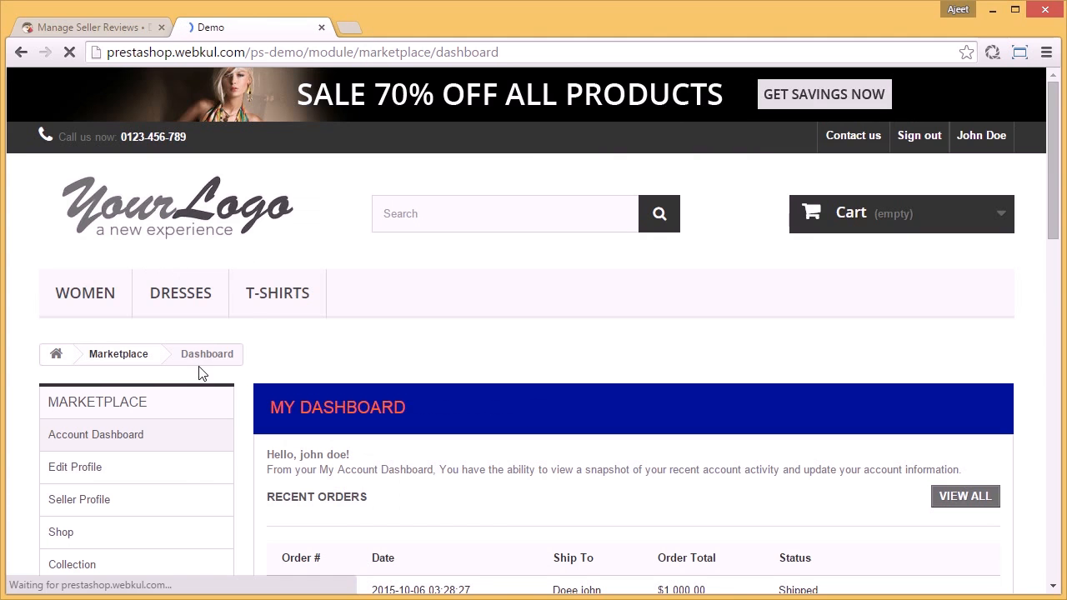
pyautogui.click(193, 537)
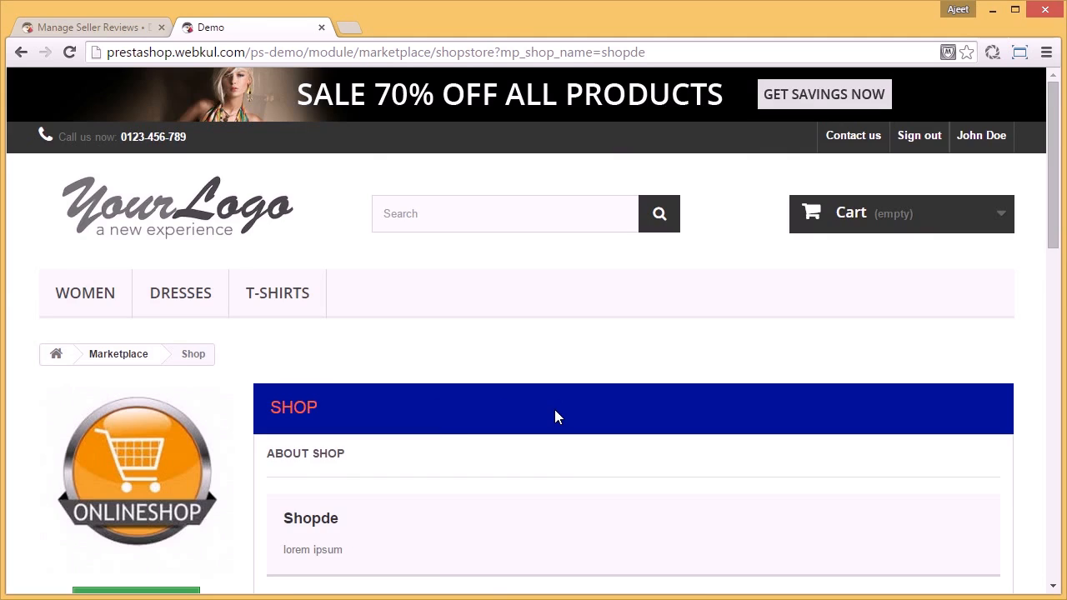
pyautogui.scroll(-2, 554, 409)
pyautogui.scroll(-6, 558, 417)
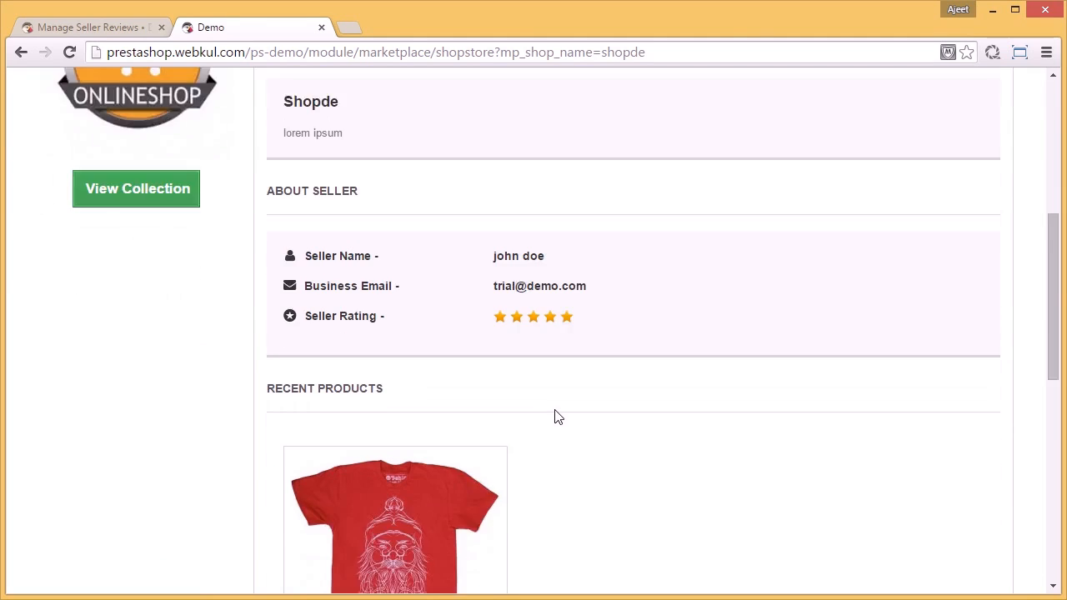
pyautogui.scroll(-2, 558, 416)
pyautogui.scroll(7, 558, 416)
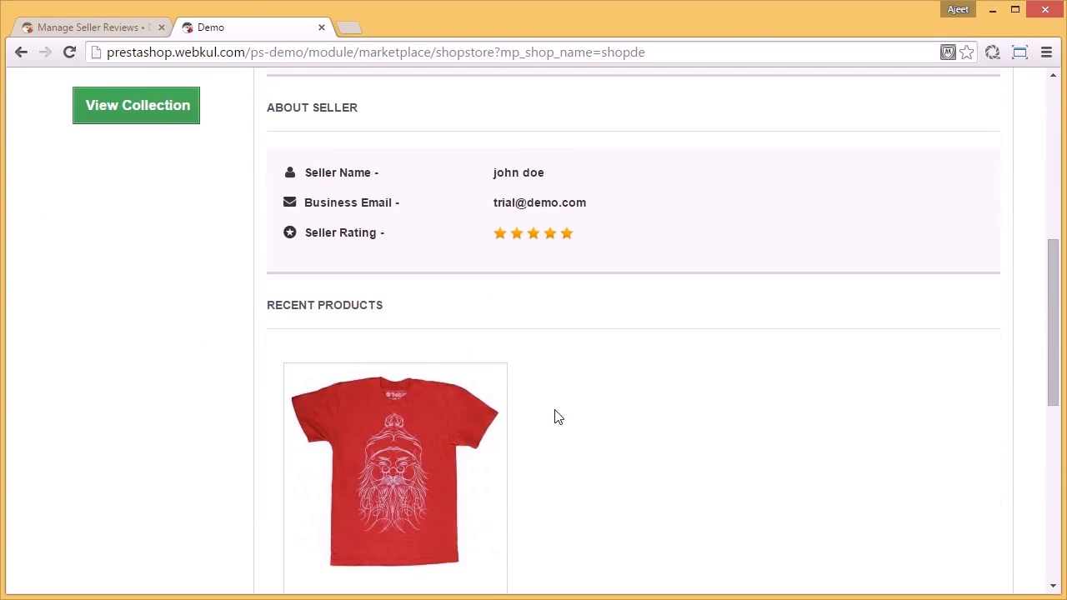
pyautogui.scroll(3, 556, 417)
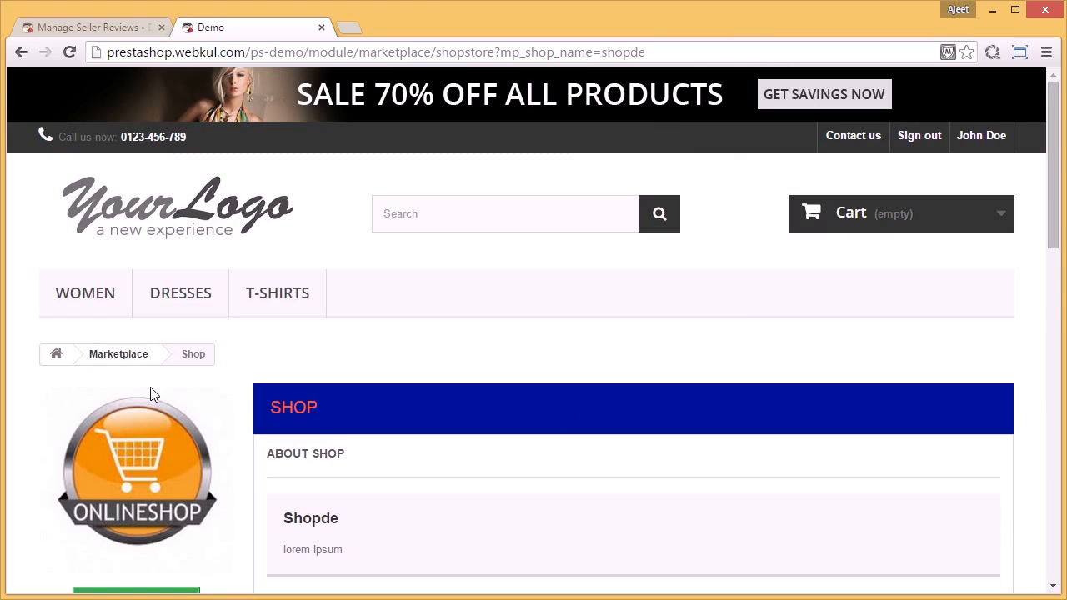
# Step: Return to the marketplace dashboard, open the seller's Collection page and look through its category list, sorting option and products
pyautogui.click(117, 356)
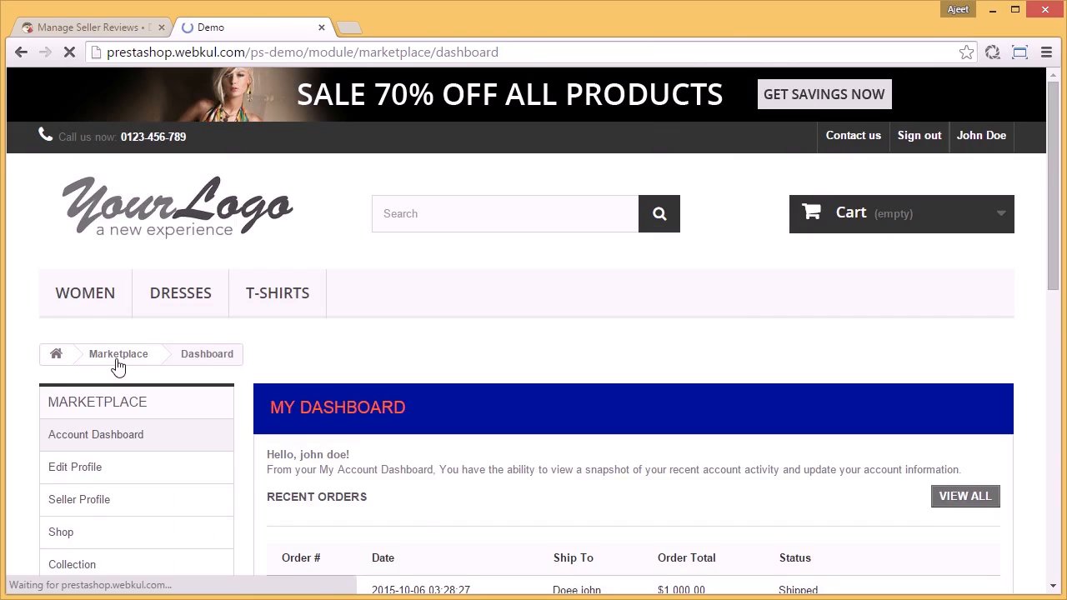
pyautogui.scroll(-3, 117, 367)
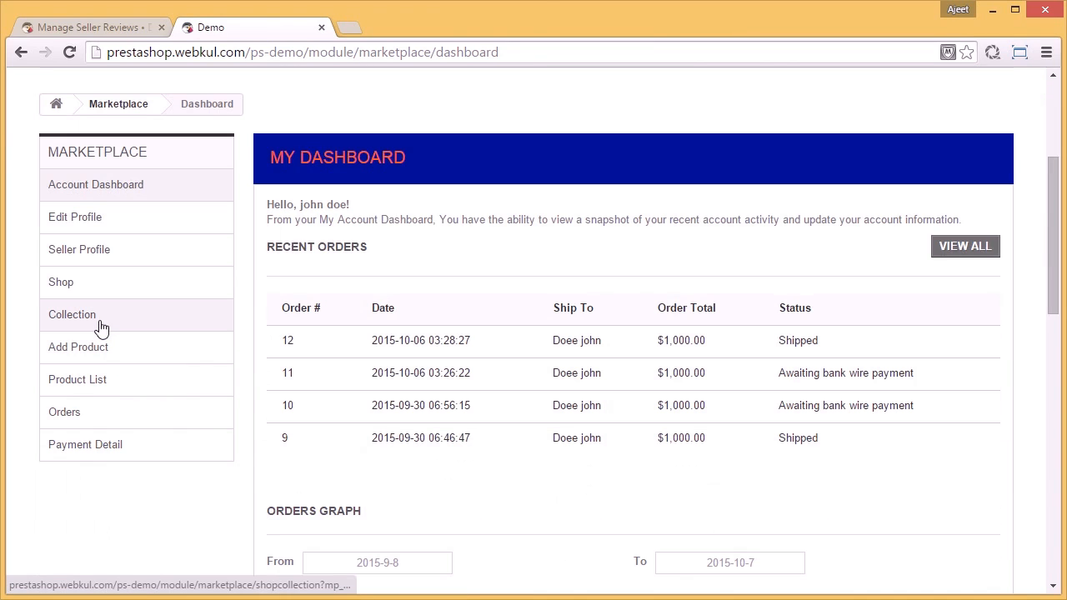
pyautogui.click(101, 327)
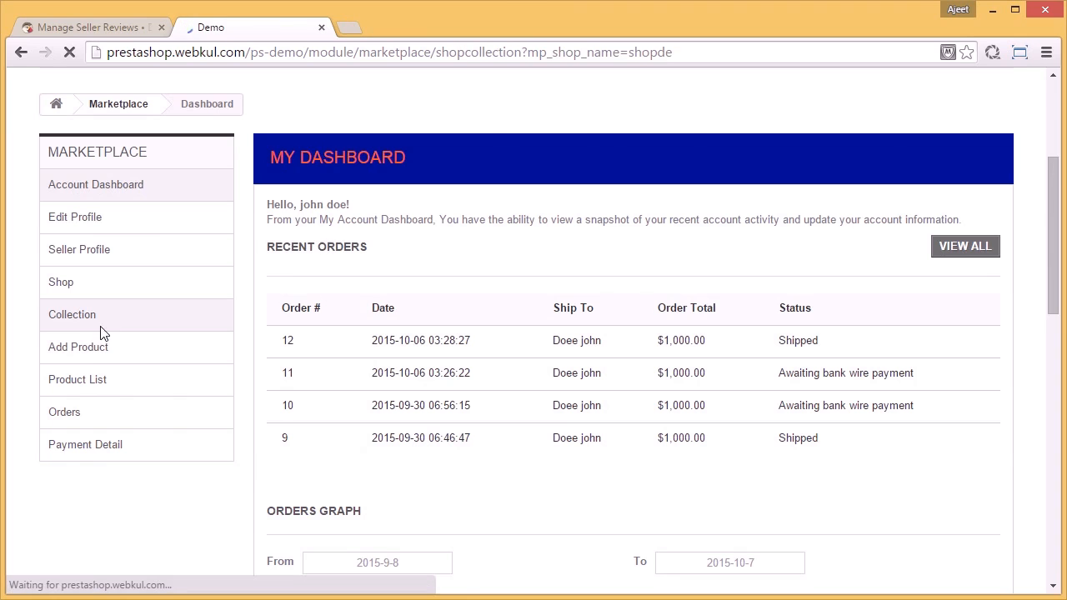
pyautogui.scroll(-2, 616, 442)
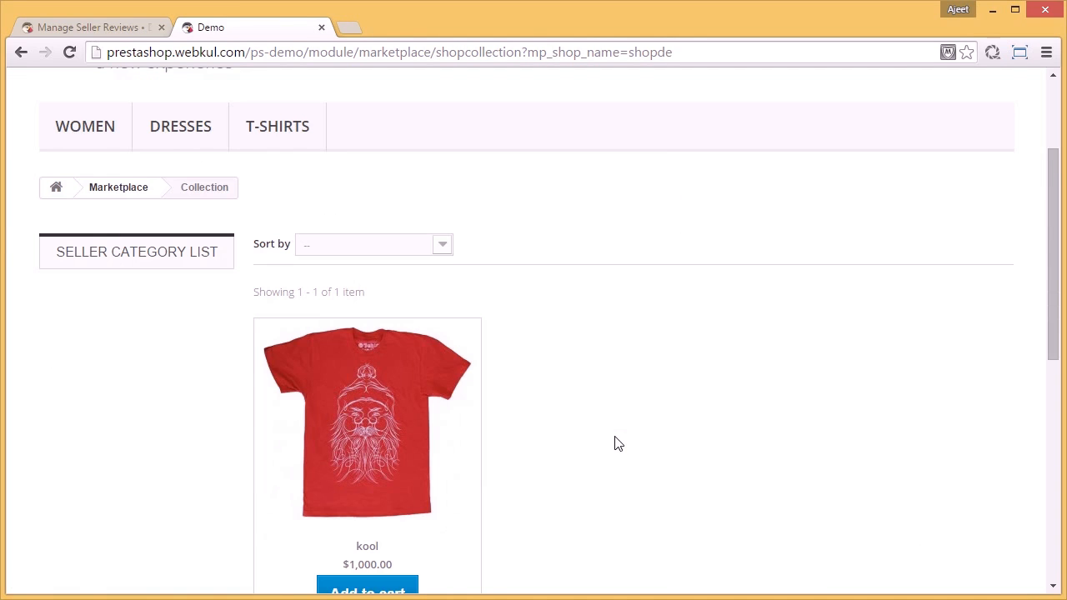
pyautogui.scroll(-1, 615, 443)
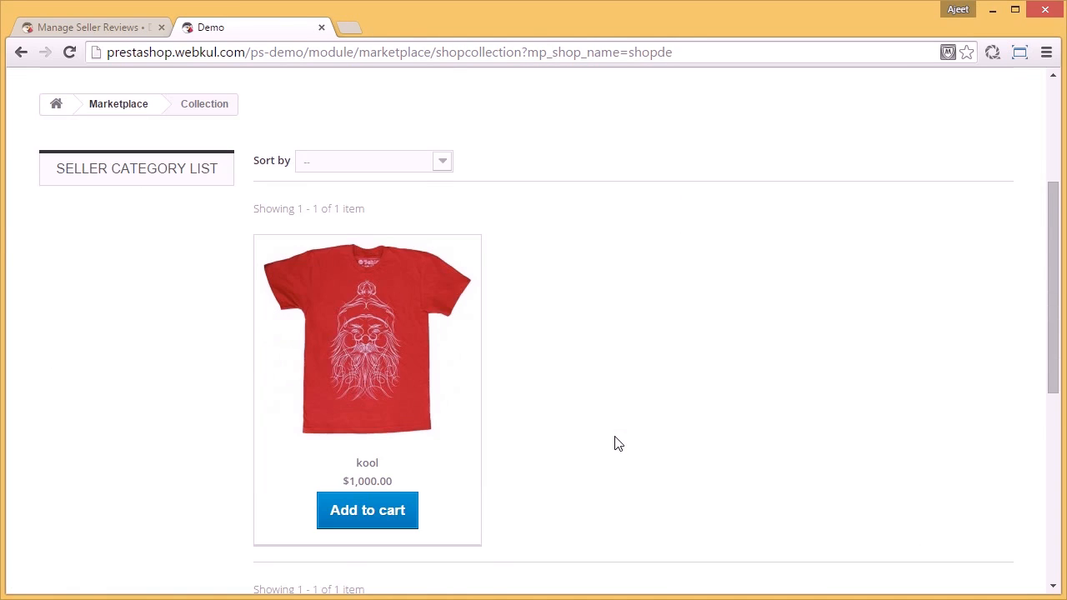
pyautogui.scroll(-1, 615, 442)
pyautogui.scroll(2, 615, 440)
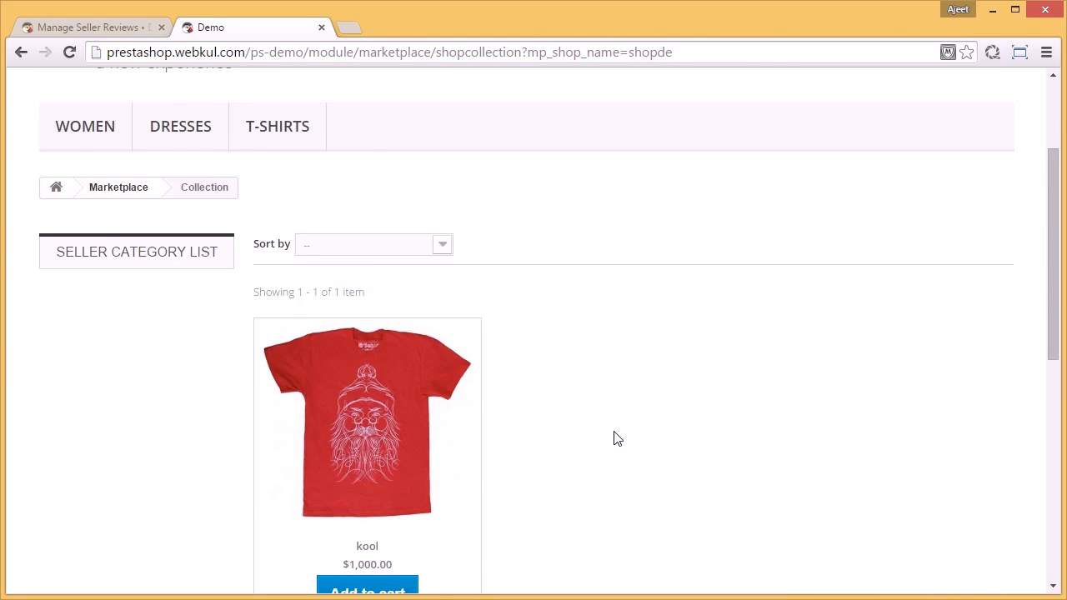
pyautogui.scroll(2, 615, 440)
# Step: Return to the marketplace dashboard and open the seller's Add Product form
pyautogui.click(123, 364)
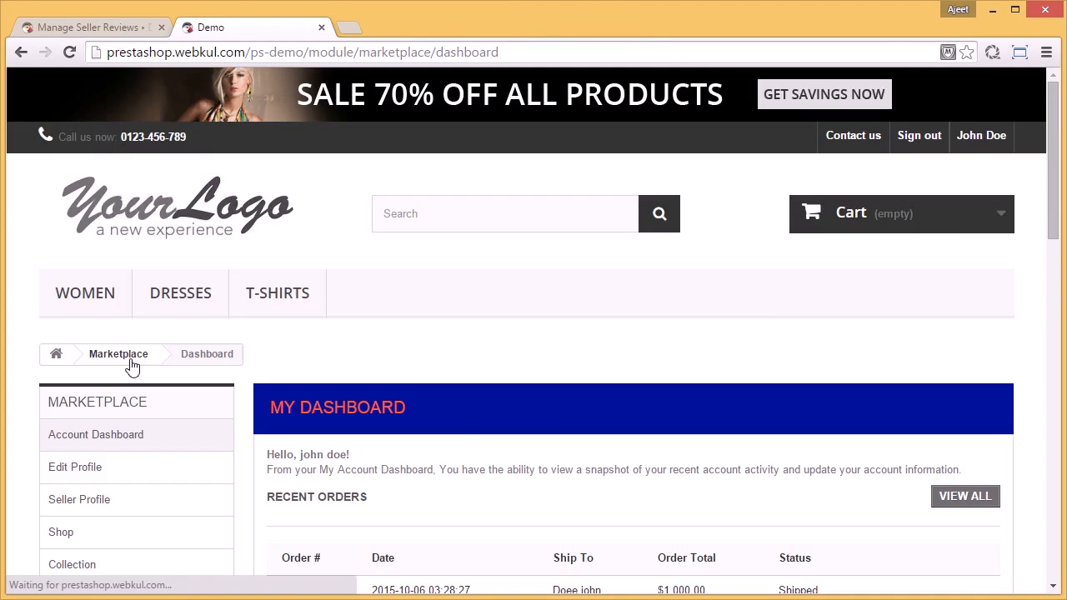
pyautogui.scroll(-3, 130, 364)
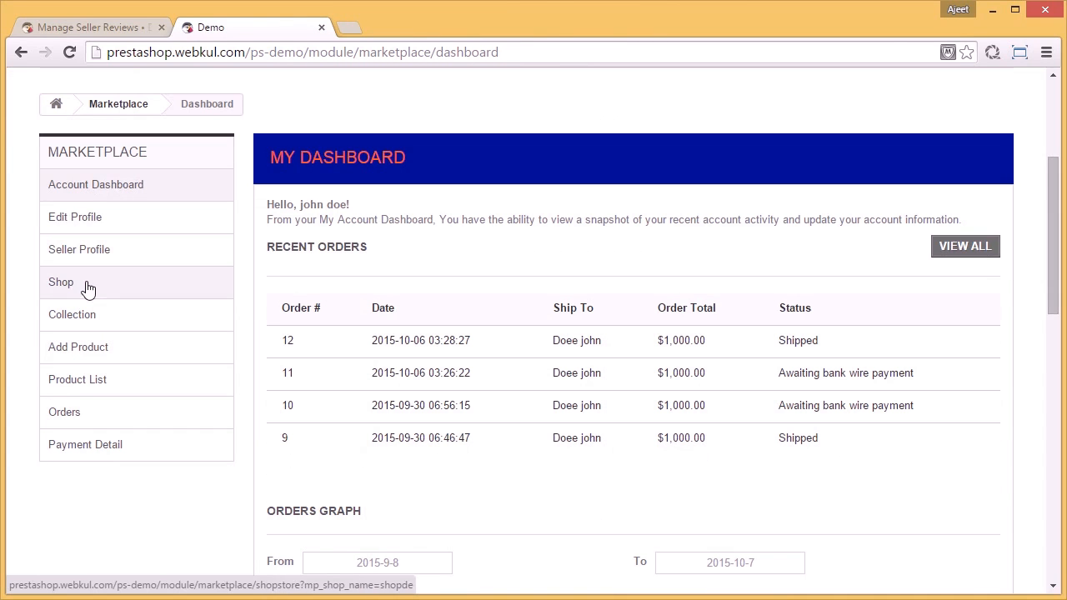
pyautogui.click(100, 351)
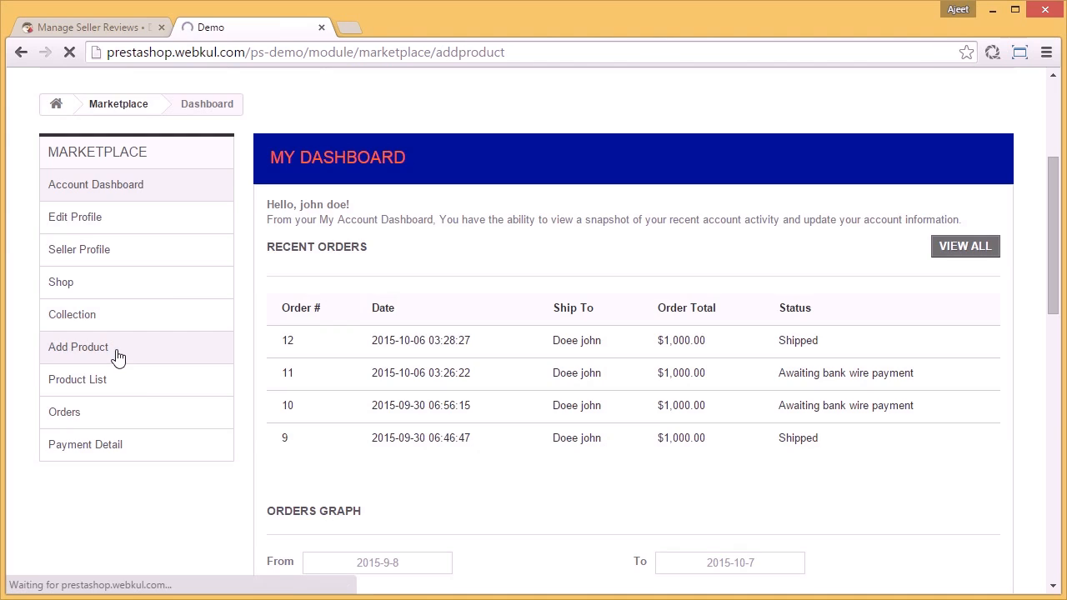
pyautogui.scroll(-7, 525, 355)
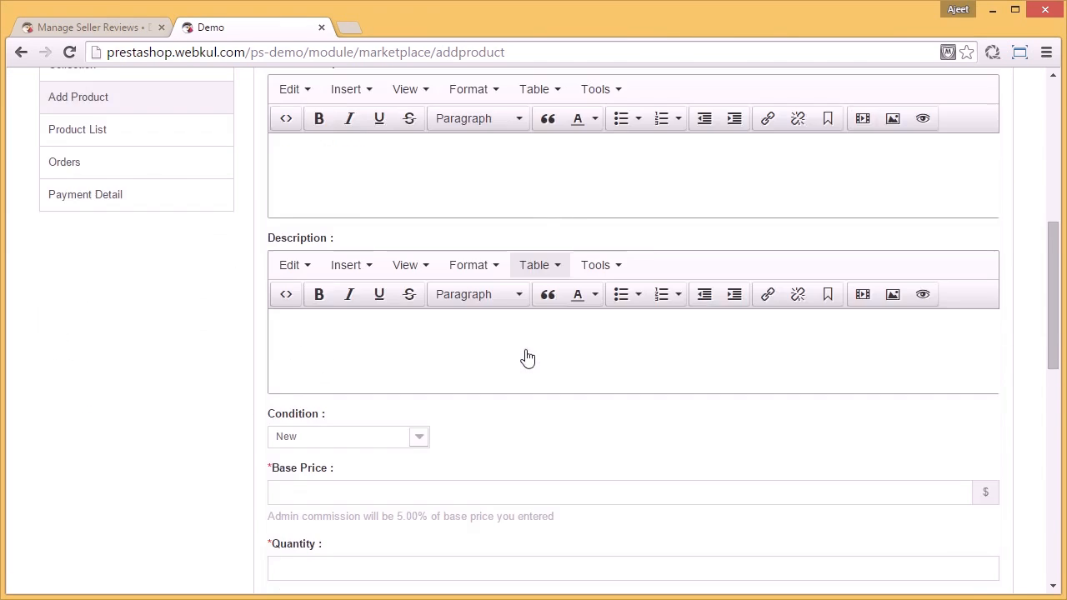
pyautogui.scroll(3, 525, 354)
pyautogui.scroll(5, 527, 350)
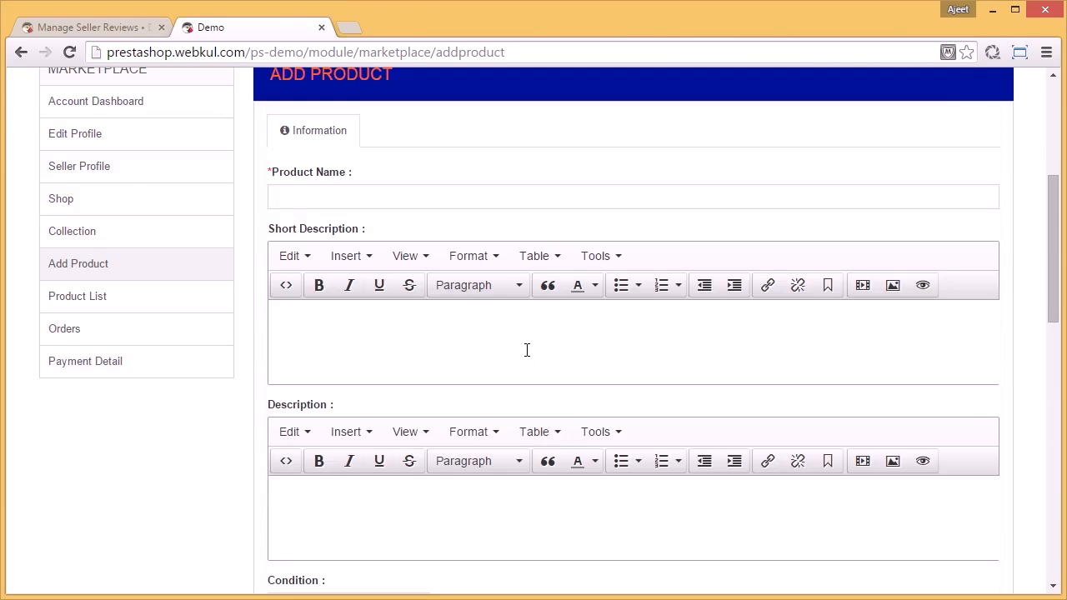
# Step: Name the new product books2, with short description "lorem ipsum" and description "lorem ipsumis dummy text"
pyautogui.click(525, 367)
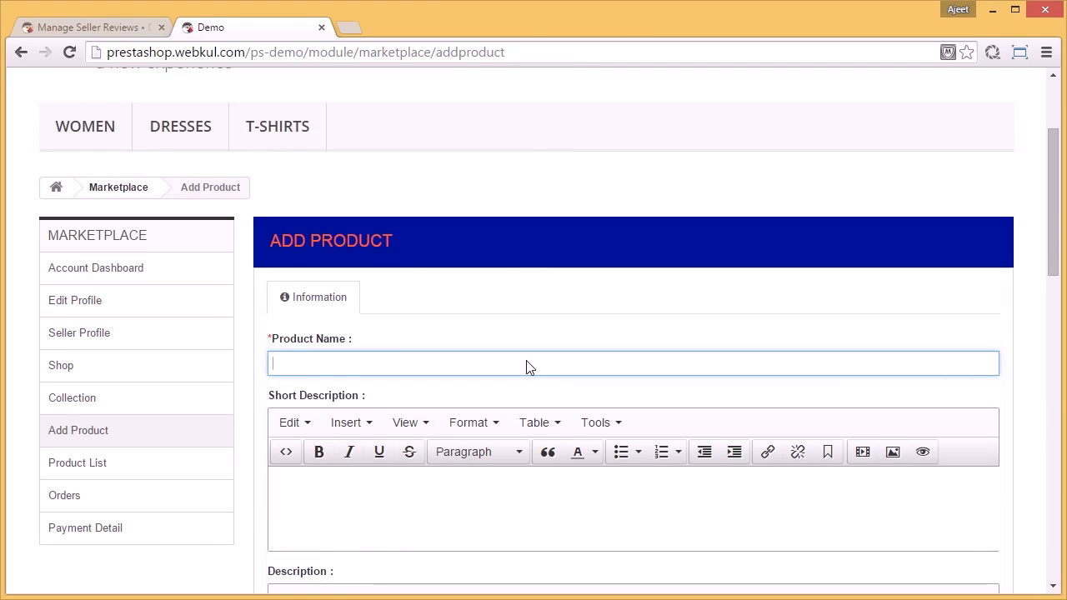
pyautogui.write('books')
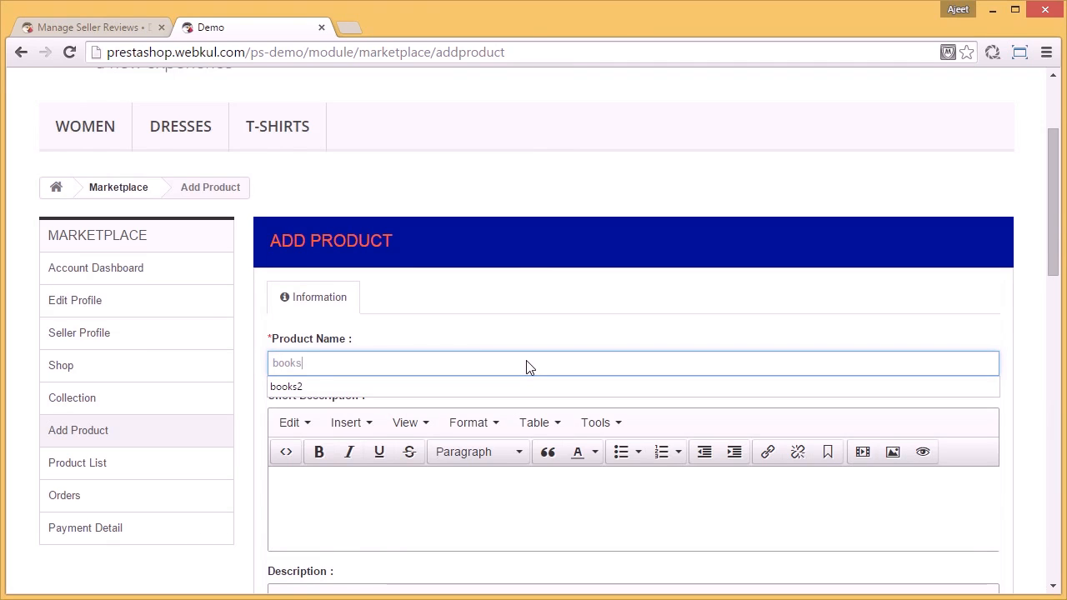
pyautogui.click(536, 388)
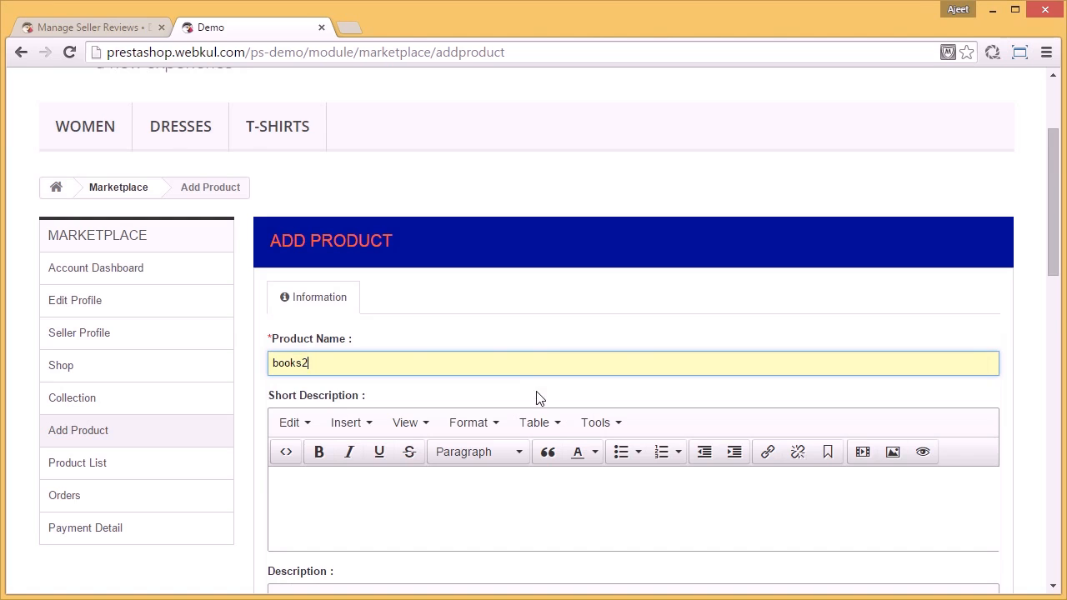
pyautogui.scroll(-2, 538, 395)
pyautogui.click(464, 344)
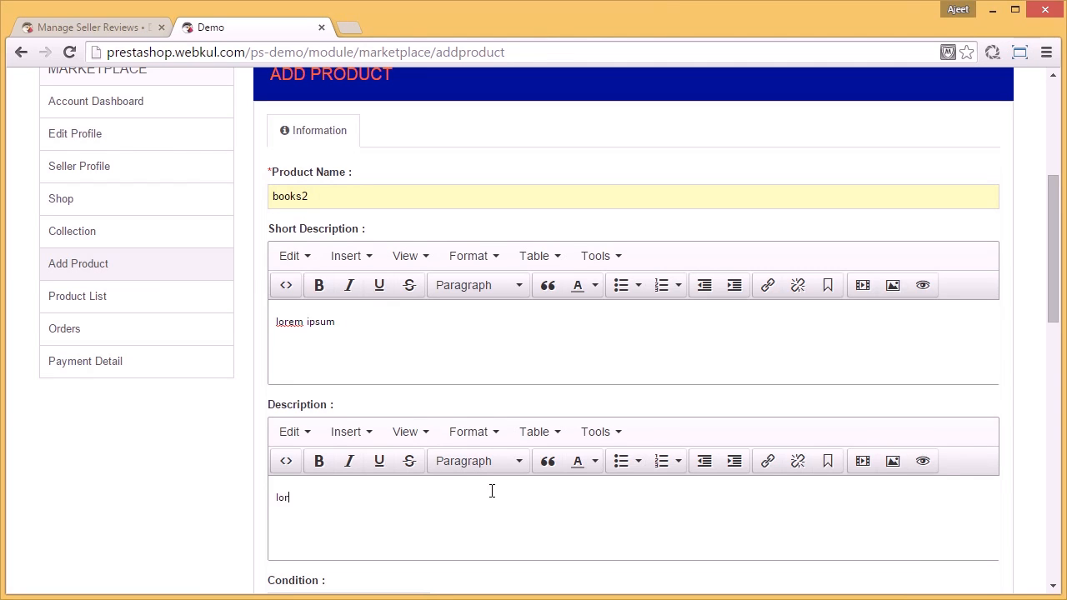
pyautogui.write('m ipsumis dummy text')
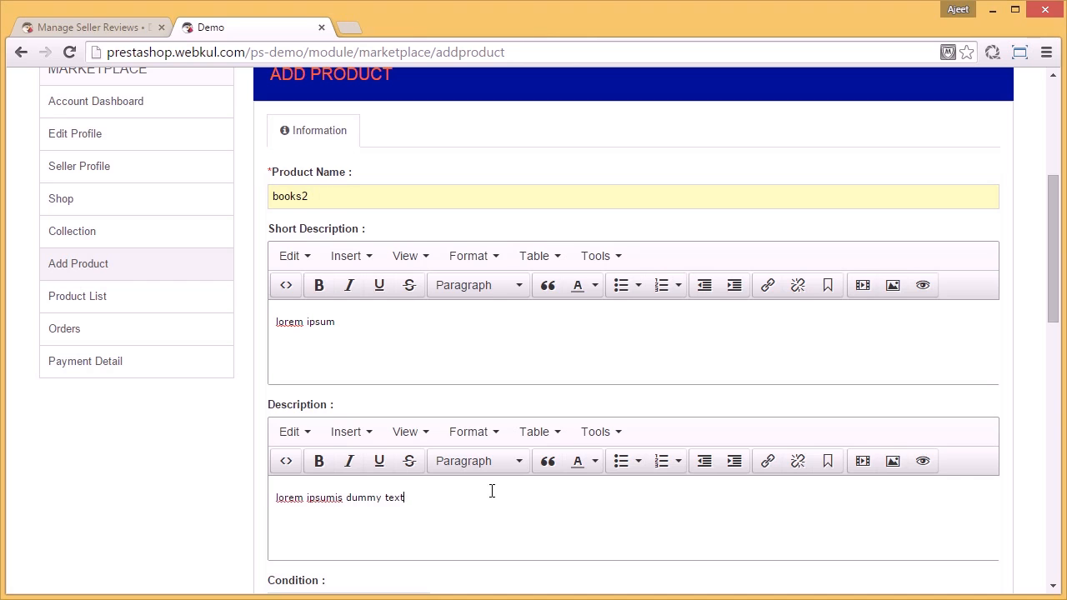
# Step: Choose New as the product's condition and set its base price to 10000
pyautogui.scroll(-2, 492, 491)
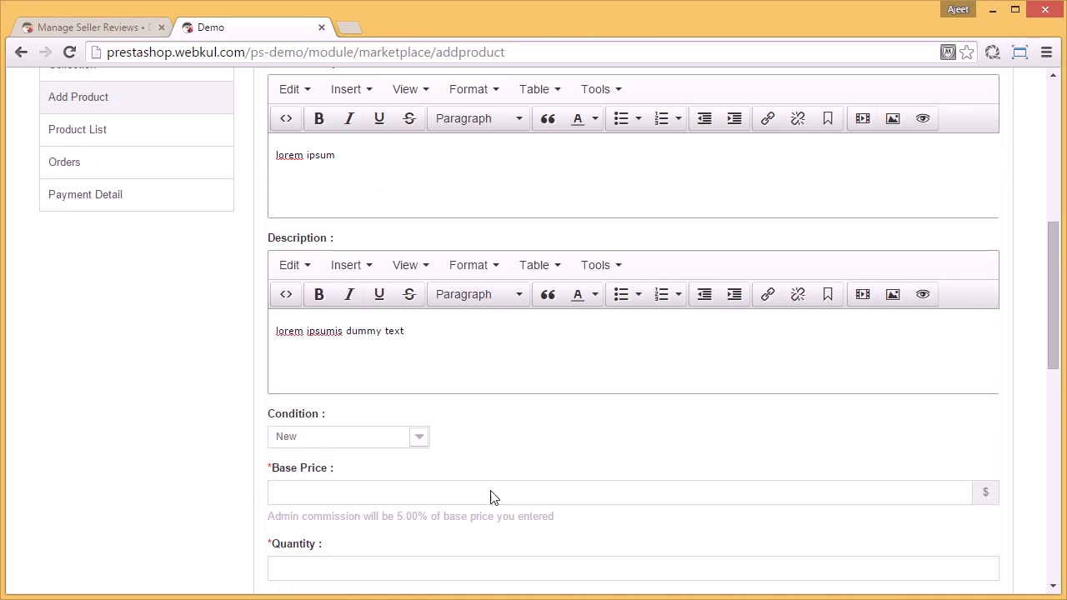
pyautogui.click(417, 438)
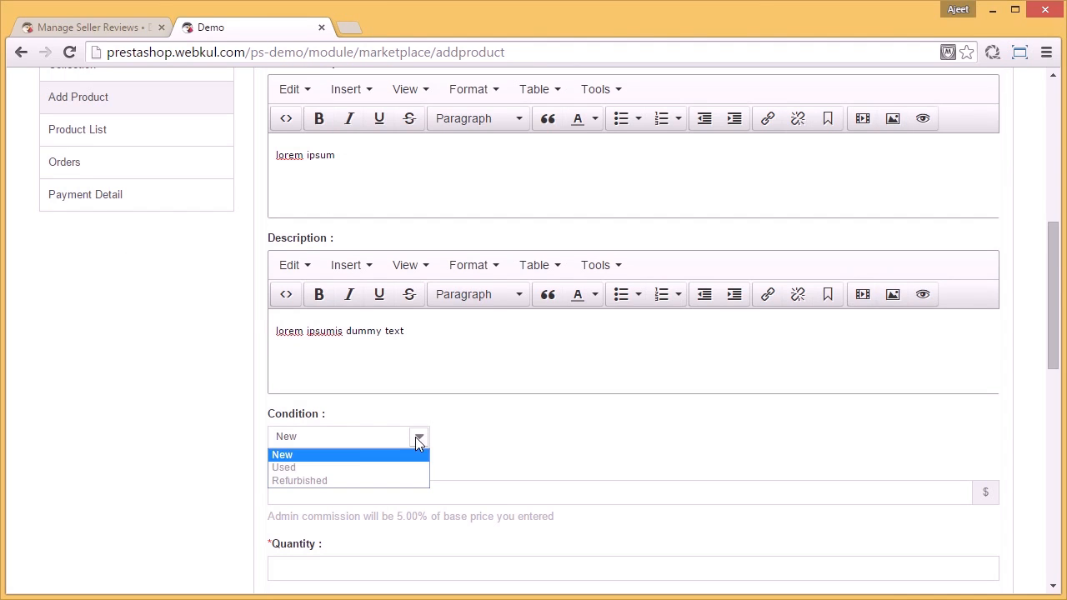
pyautogui.click(413, 455)
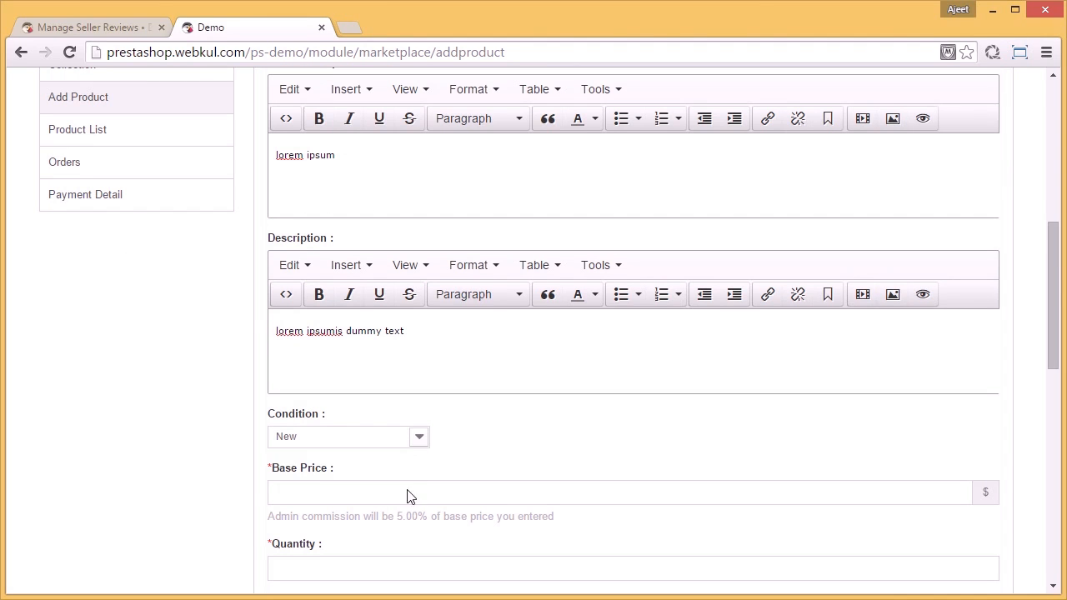
pyautogui.click(407, 495)
pyautogui.write('10000')
# Step: Set the product's quantity to 50 and submit the new product
pyautogui.scroll(-2, 406, 498)
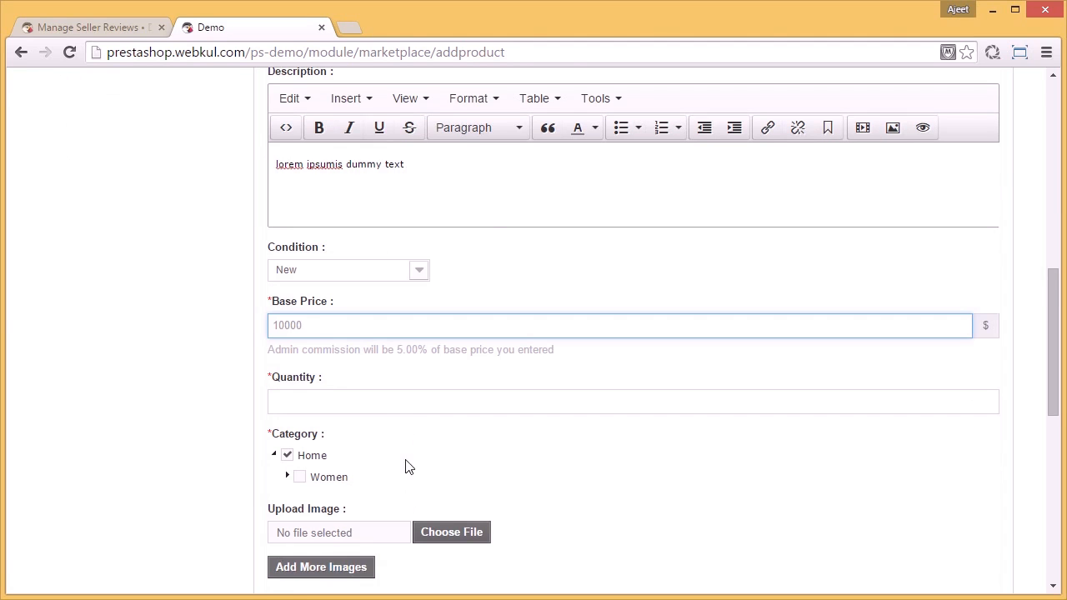
pyautogui.click(403, 409)
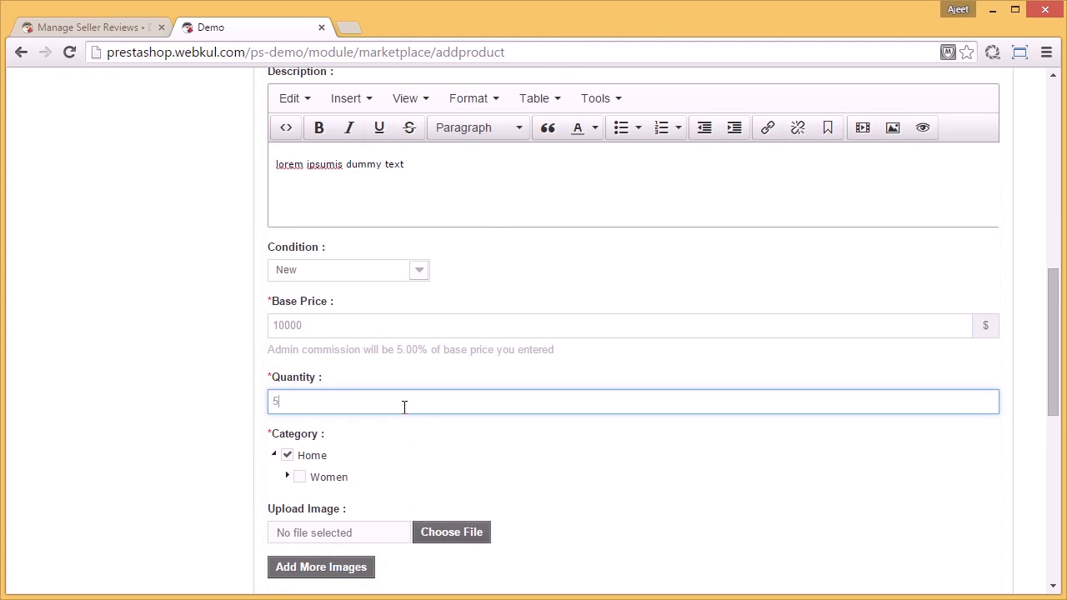
pyautogui.scroll(-2, 405, 410)
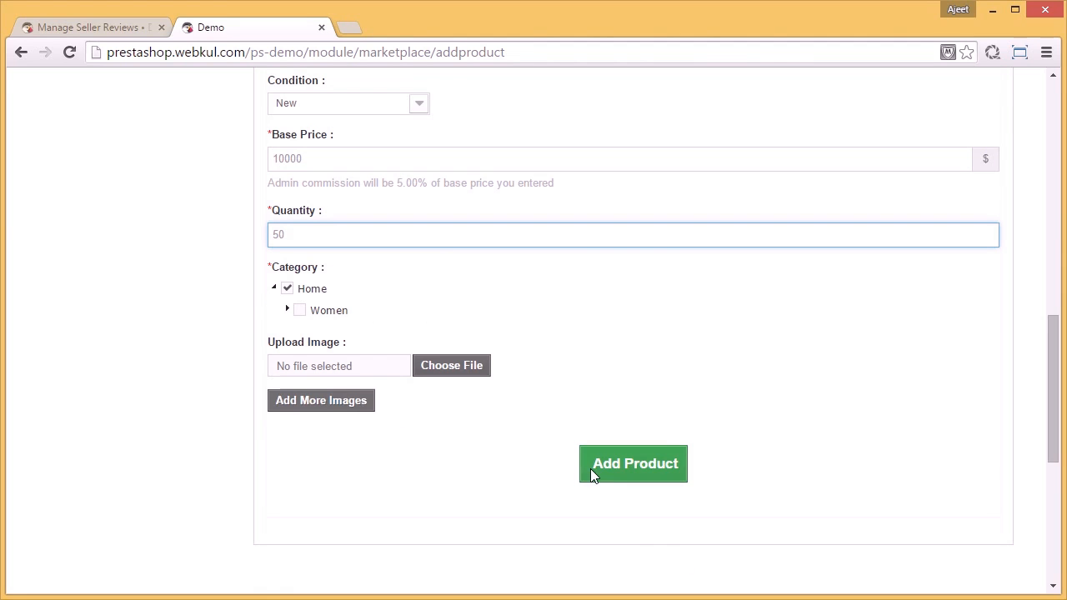
pyautogui.click(613, 481)
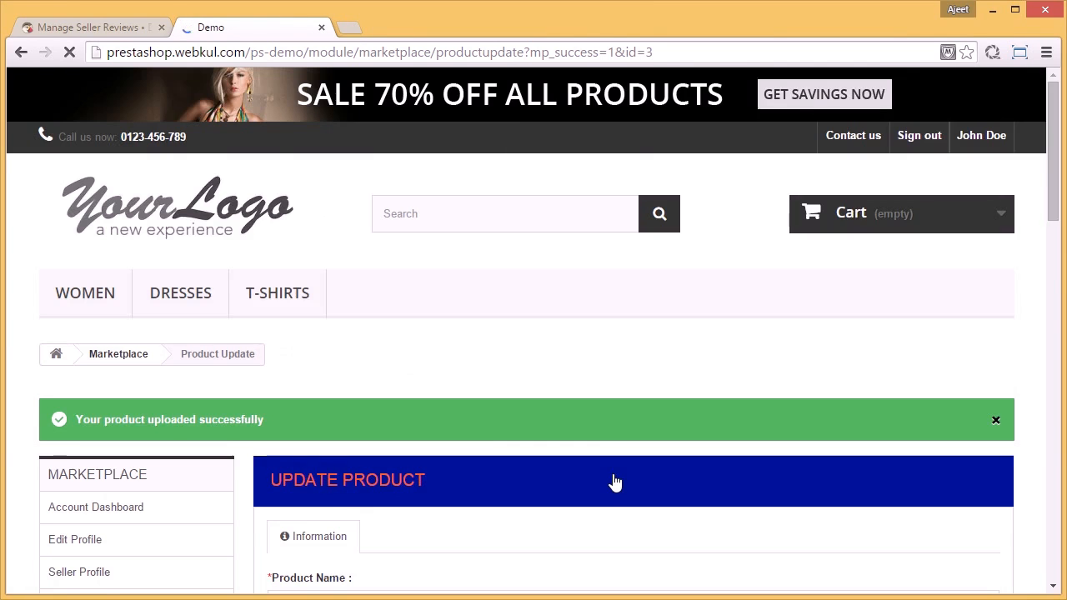
# Step: Look over the saved product's update form, then open the seller's Product List and examine the statuses, actions and image editing options
pyautogui.scroll(-3, 614, 481)
pyautogui.scroll(-1, 615, 481)
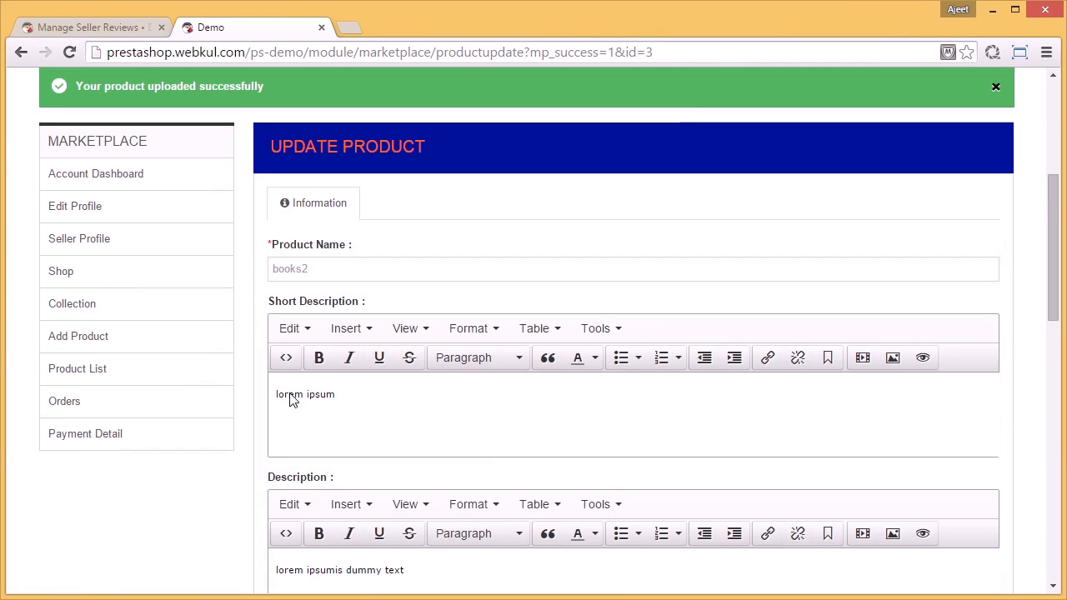
pyautogui.click(195, 377)
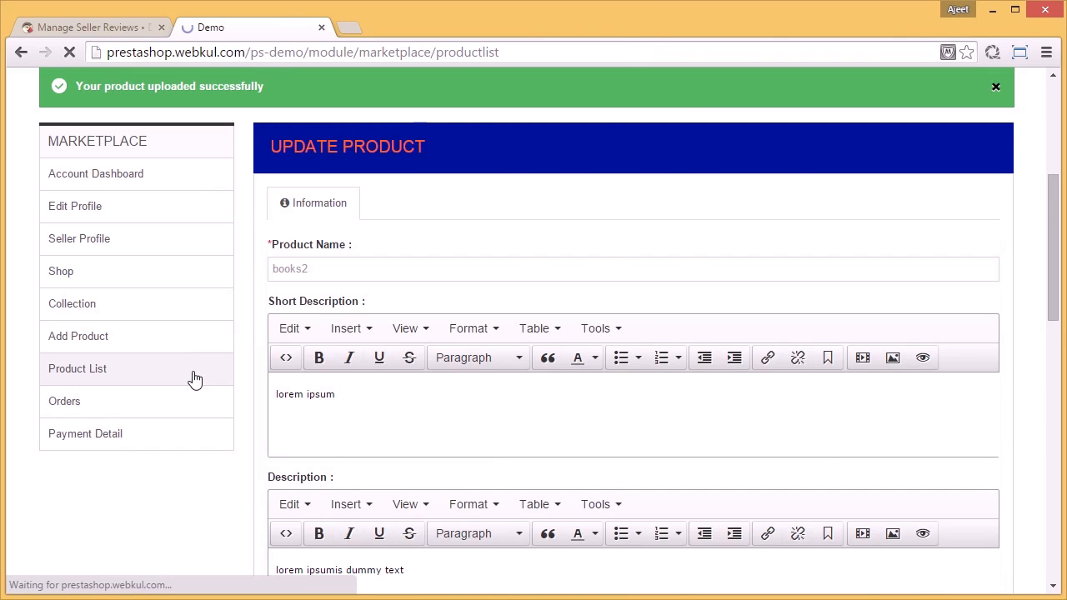
pyautogui.scroll(-3, 625, 375)
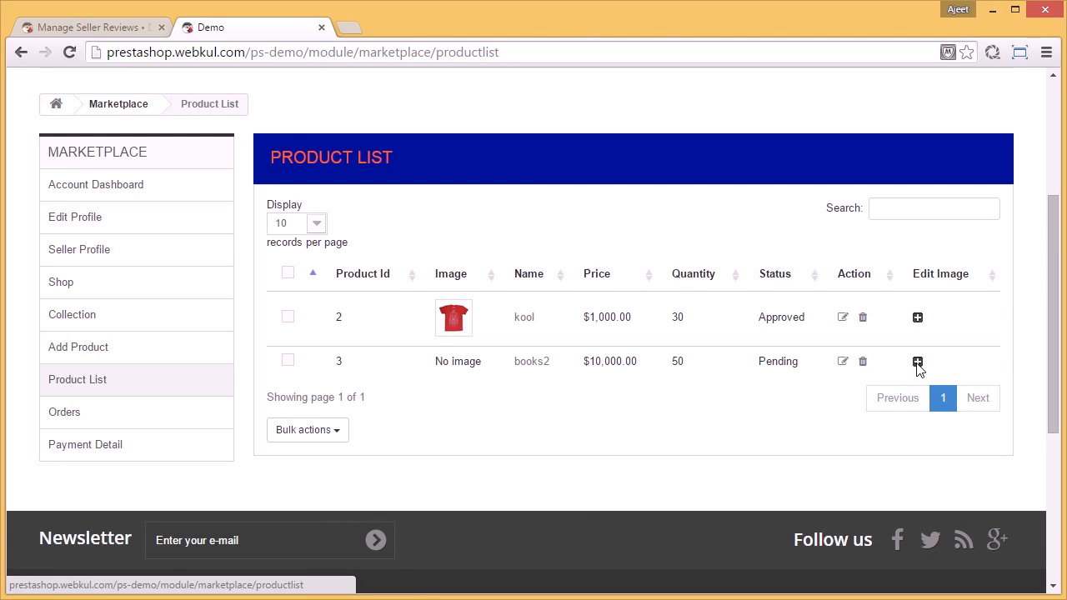
# Step: Open the seller's Orders page, look through the recent orders, and view the product and shipping details of the first listed order
pyautogui.click(106, 412)
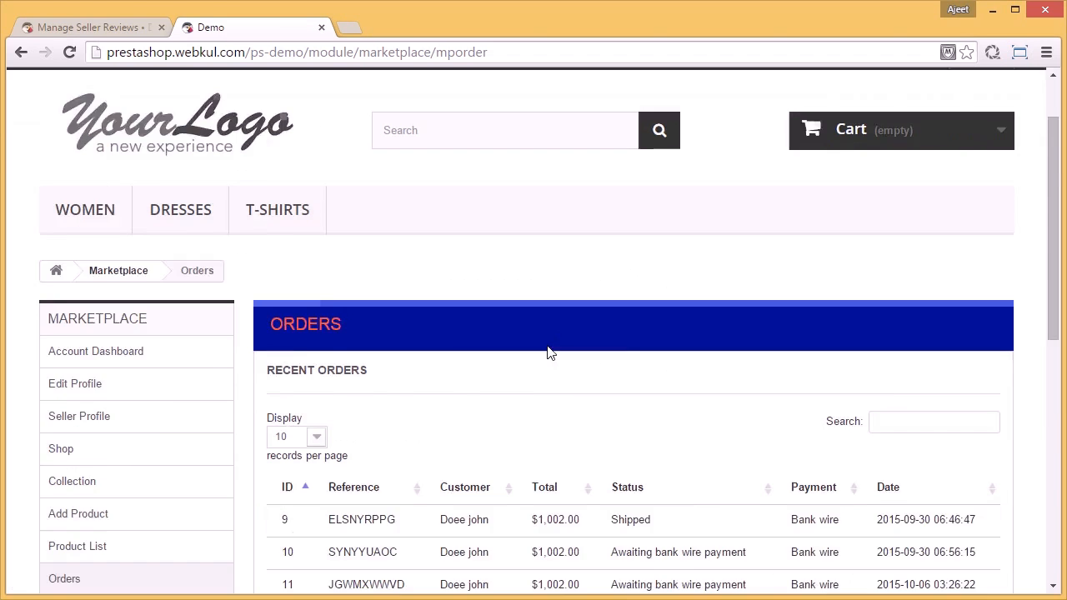
pyautogui.scroll(-2, 548, 353)
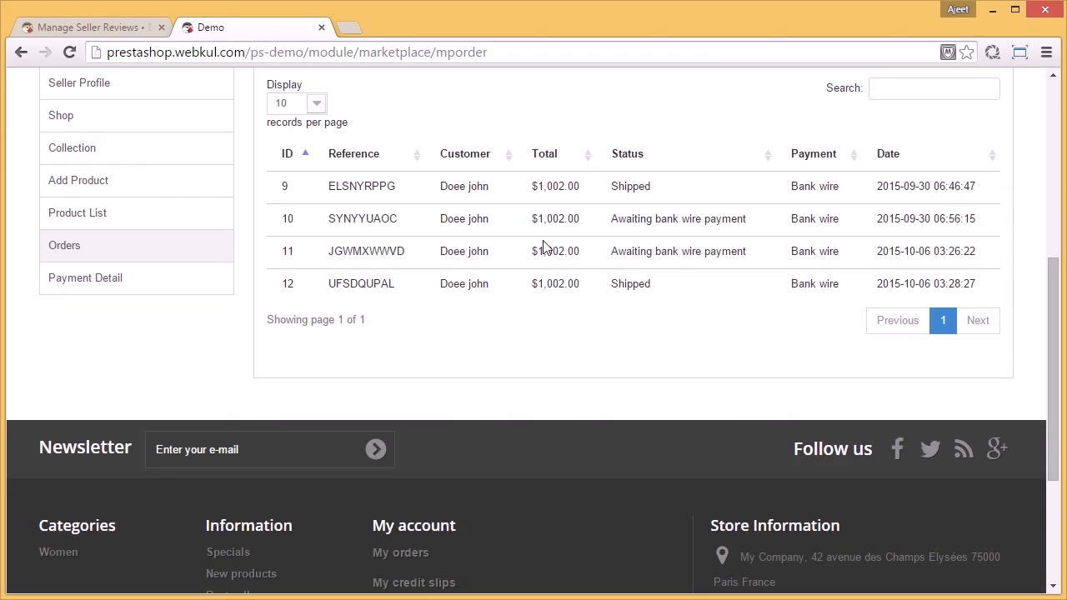
pyautogui.click(703, 185)
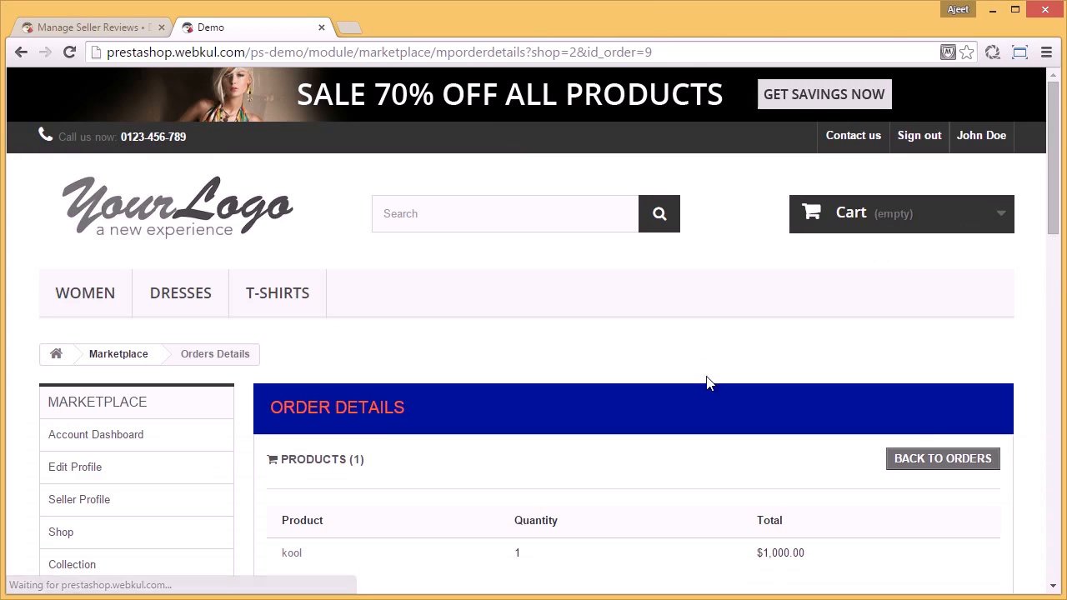
pyautogui.scroll(-7, 707, 384)
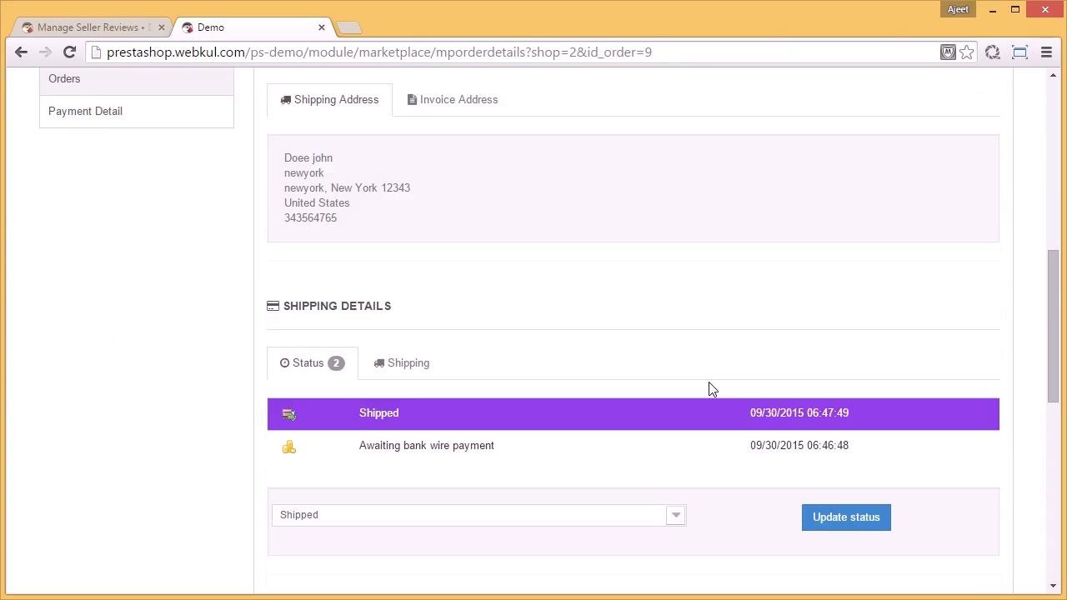
# Step: Review the order's status history, status update option and messages, then show its carrier, shipping cost and tracking number information
pyautogui.scroll(-2, 711, 389)
pyautogui.scroll(-1, 711, 389)
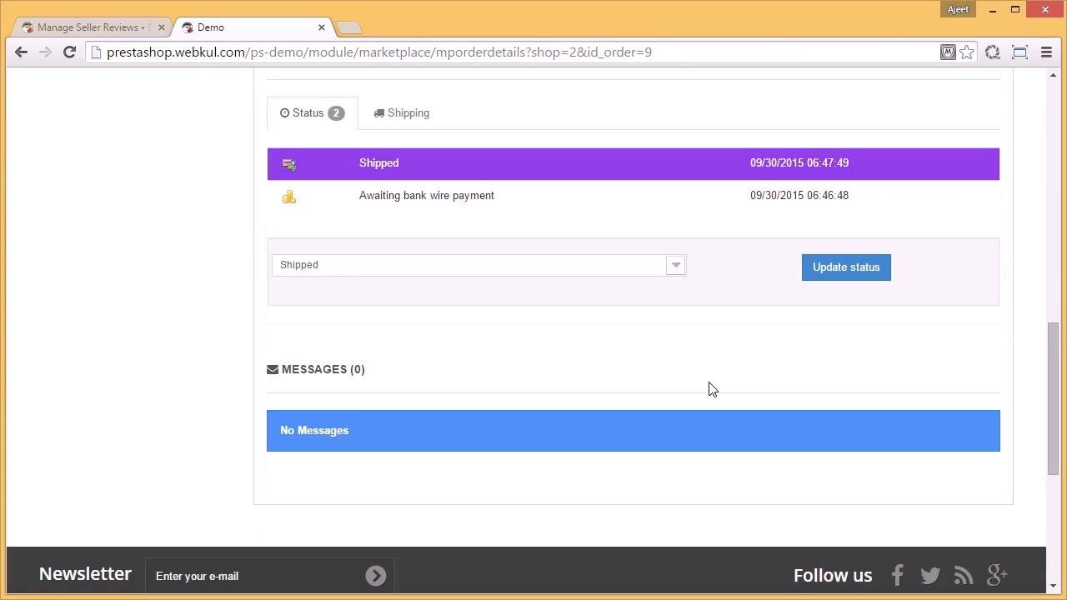
pyautogui.click(827, 276)
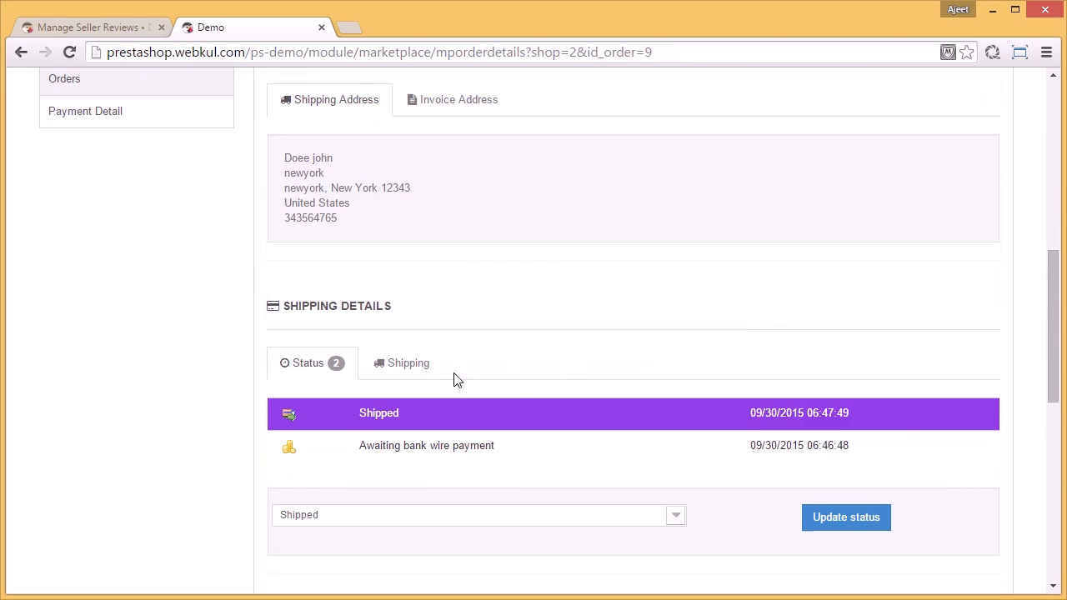
pyautogui.click(415, 369)
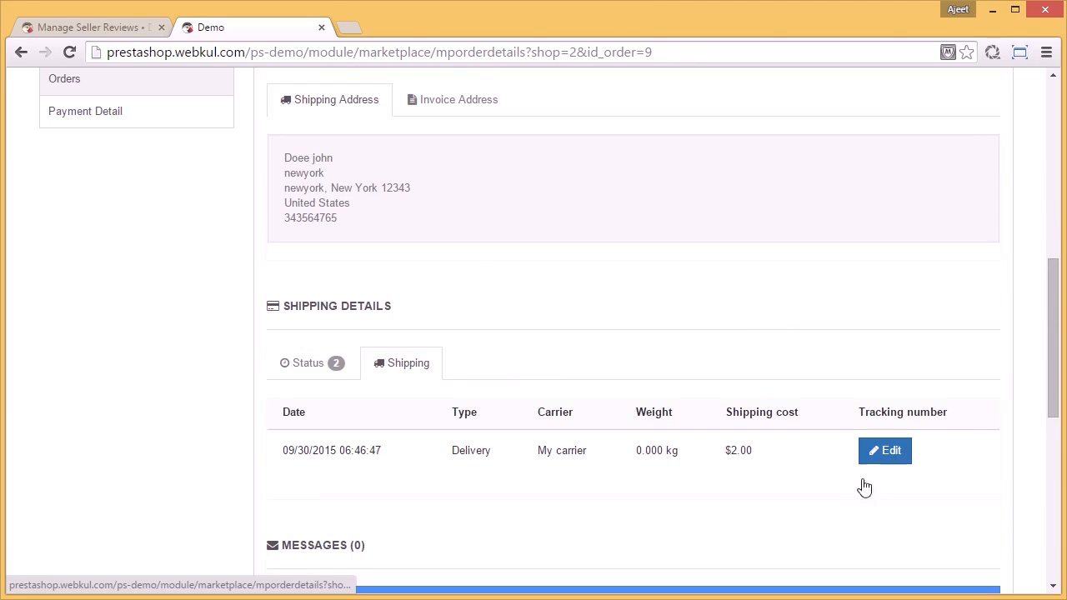
# Step: Open the seller's Payment Detail page and examine the saved payment mode and account details
pyautogui.scroll(3, 842, 496)
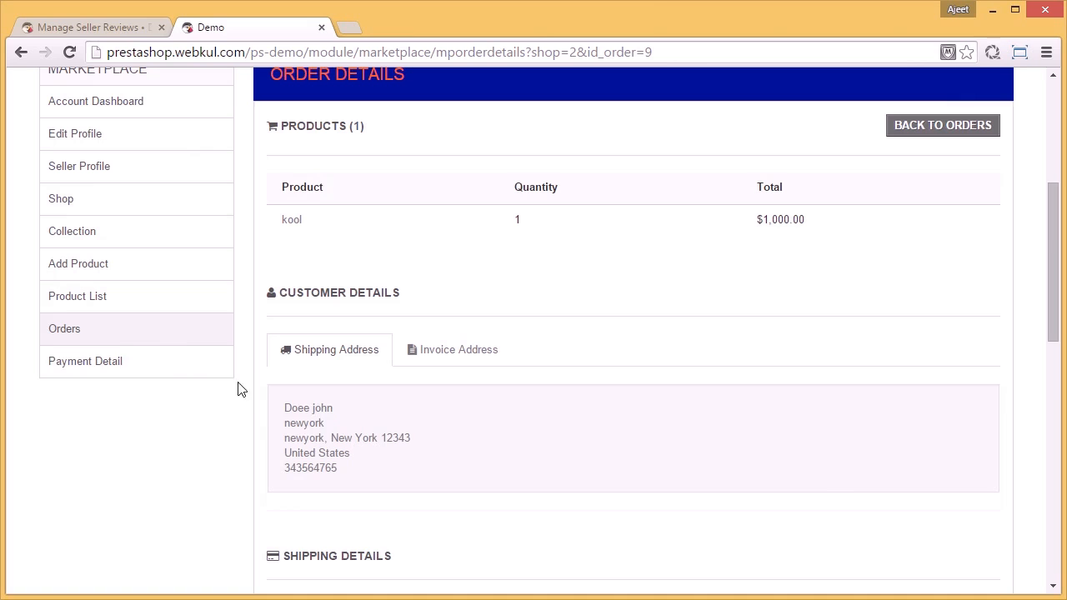
pyautogui.click(182, 365)
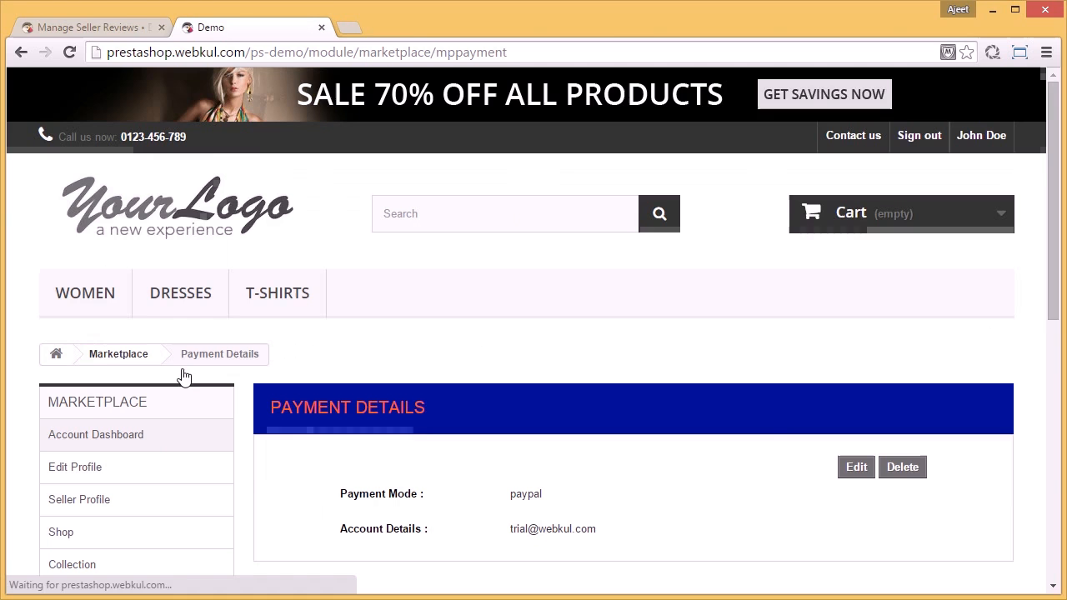
pyautogui.scroll(-2, 749, 431)
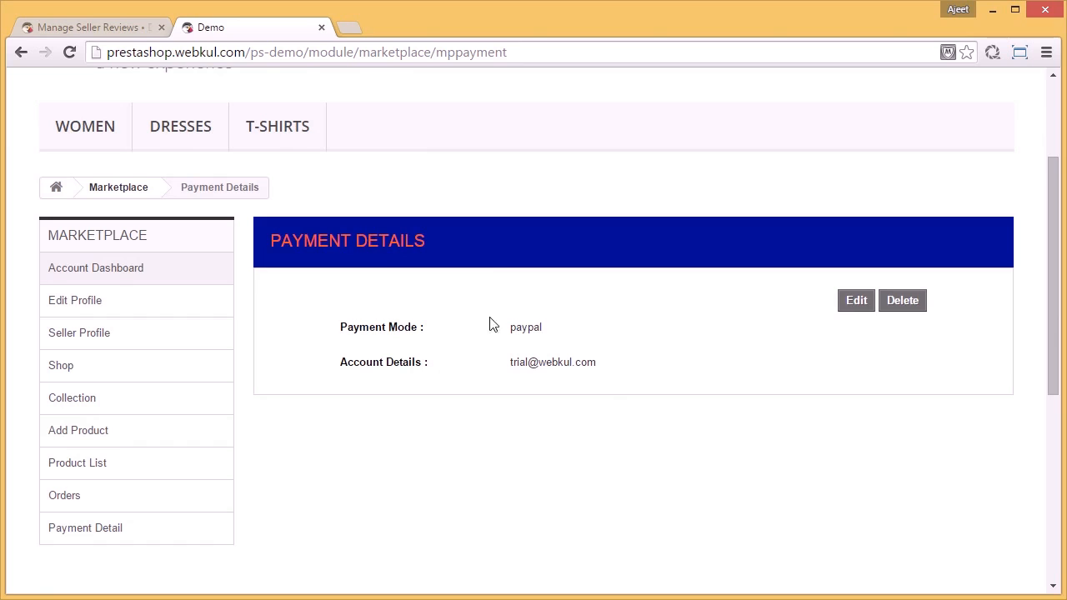